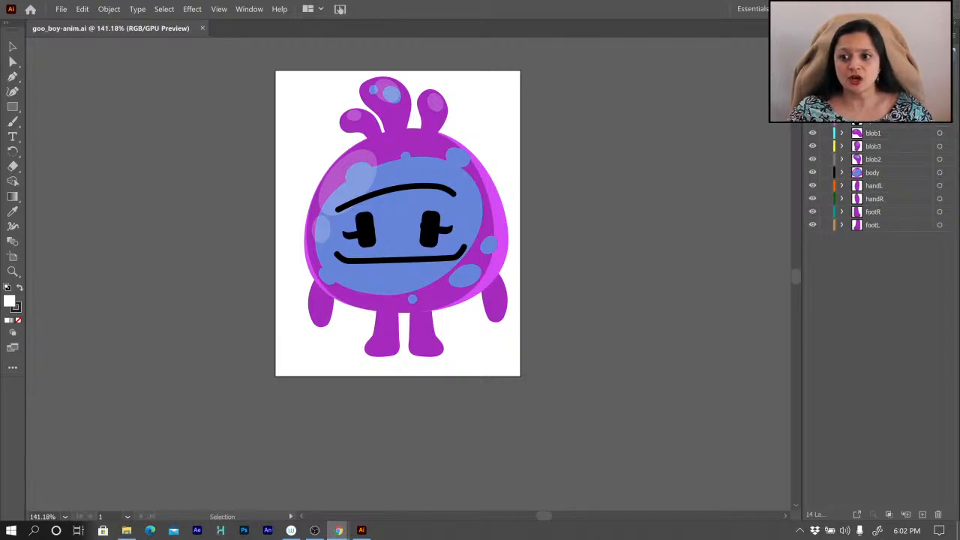
Isolate the footL layer and reveal the footR, handR, handL and body layers one by one above it.
left_click(812, 225, "alt")
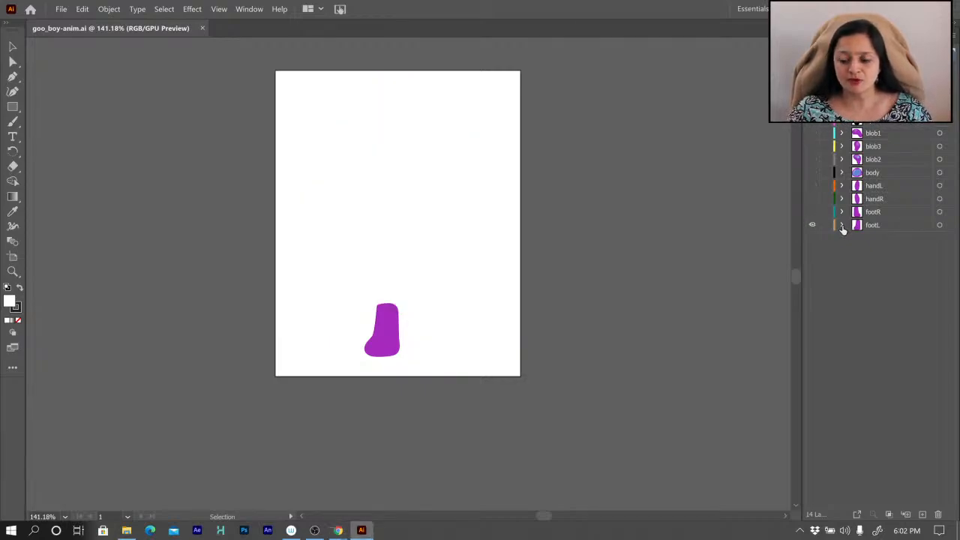
left_click(874, 225)
left_click(812, 212)
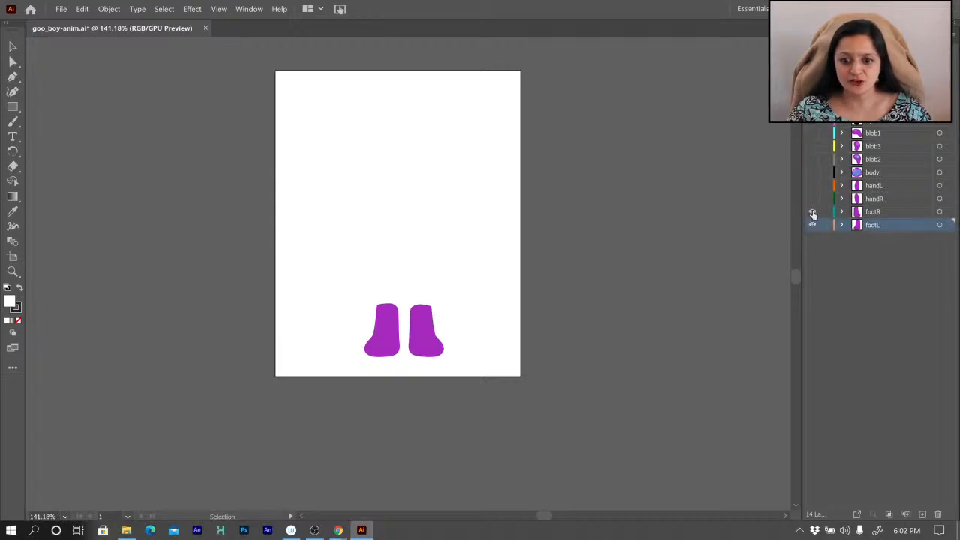
left_click(812, 199)
left_click(812, 185)
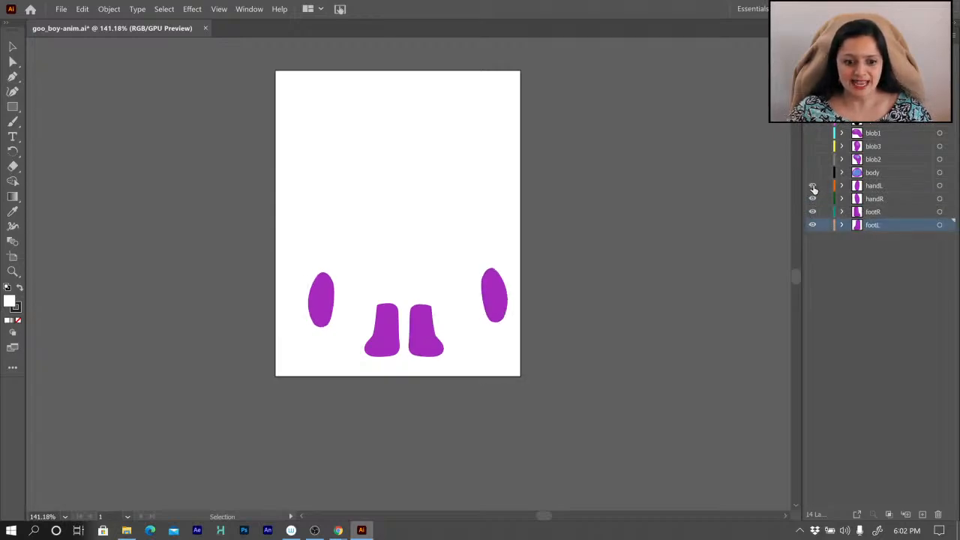
left_click(812, 172)
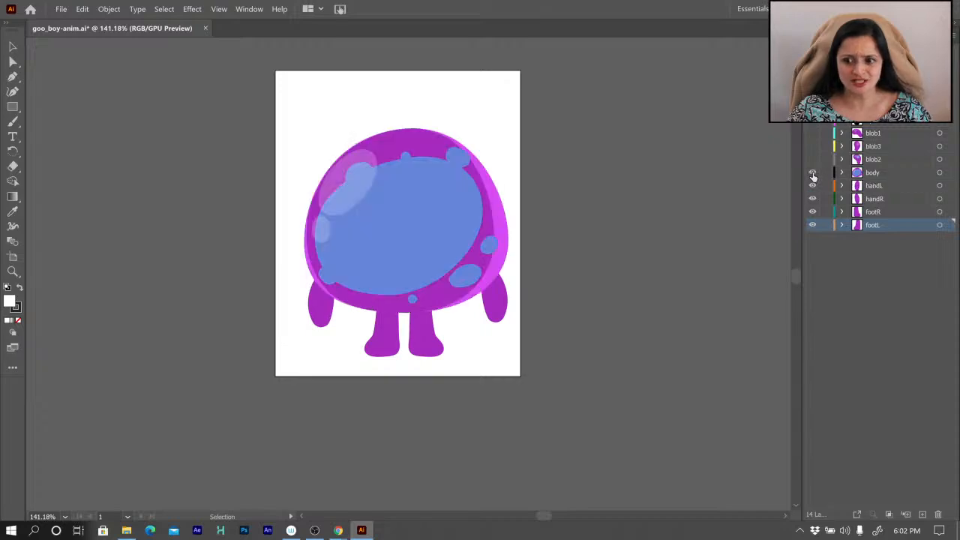
Examine the paths grouped inside the body layer, toggling one highlight's visibility and selecting both highlights, and collapse the layer.
left_click(873, 173)
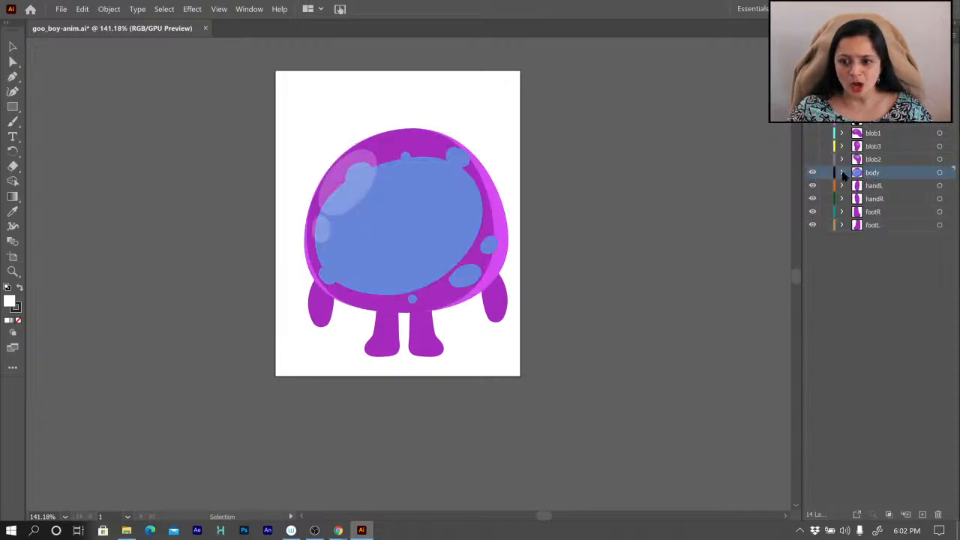
left_click(842, 173)
left_click(856, 185)
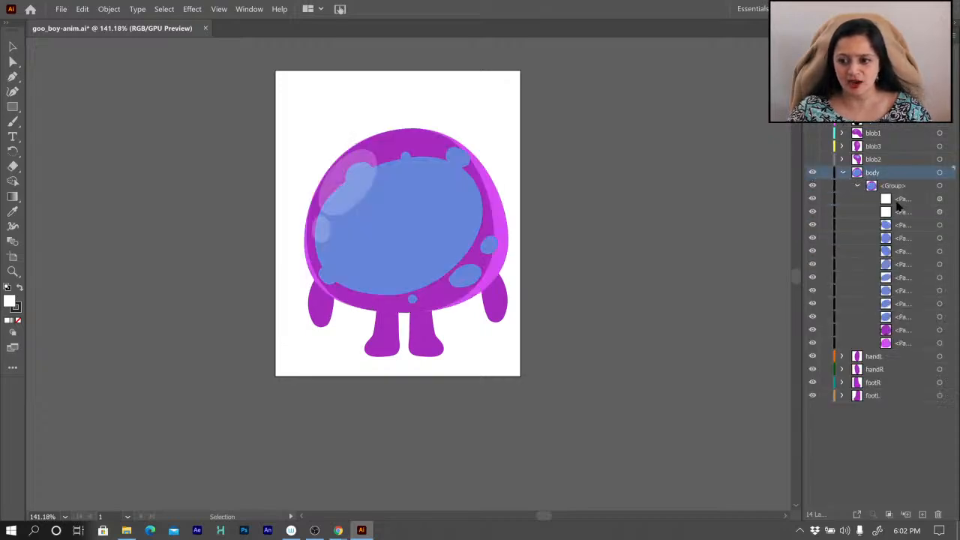
left_click(812, 198)
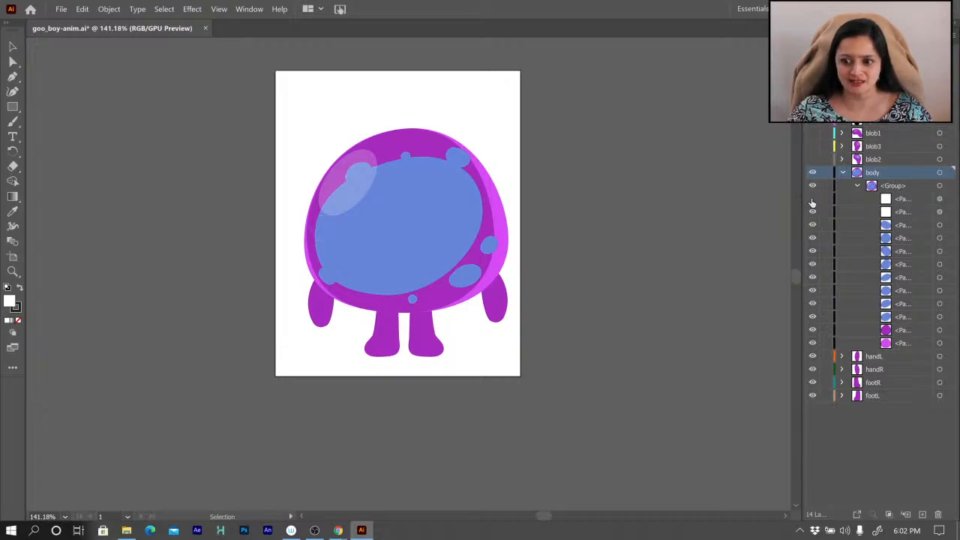
left_click(812, 200)
left_click(940, 199)
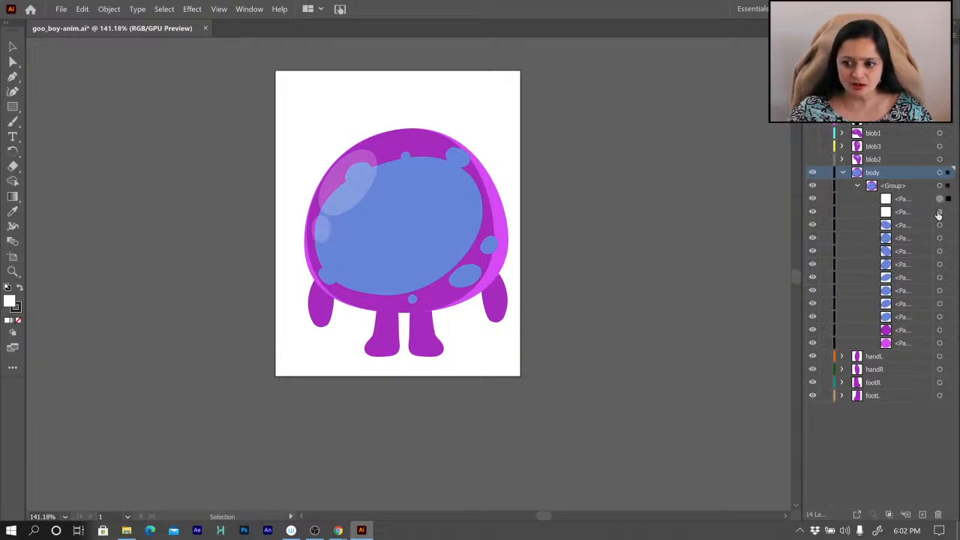
left_click(940, 212)
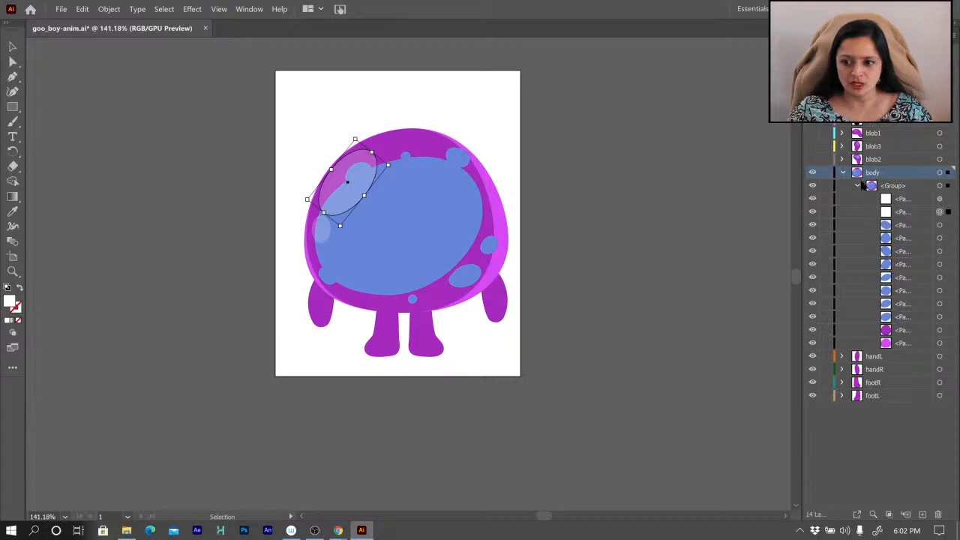
left_click(841, 173)
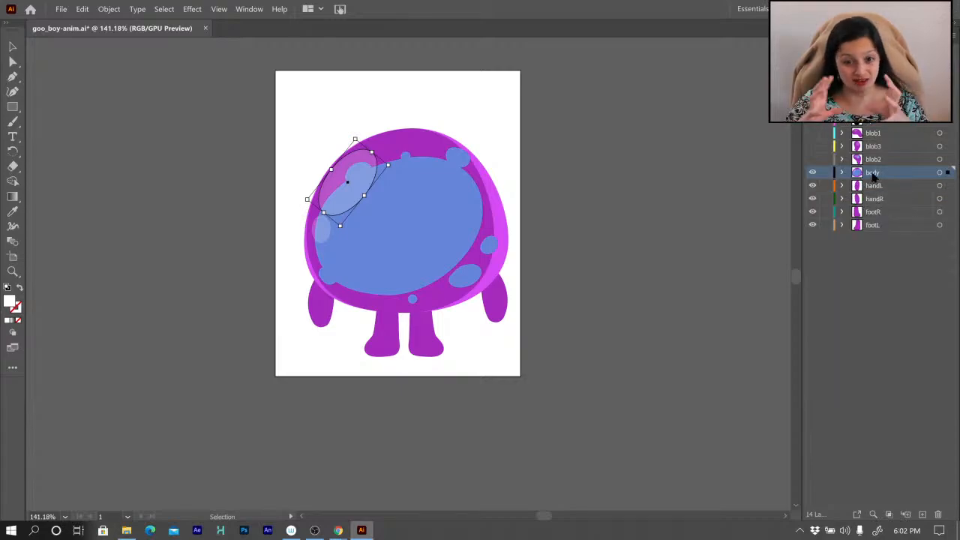
Show the blob2, blob3 and blob1 layers on top of the character's body.
left_click(872, 159)
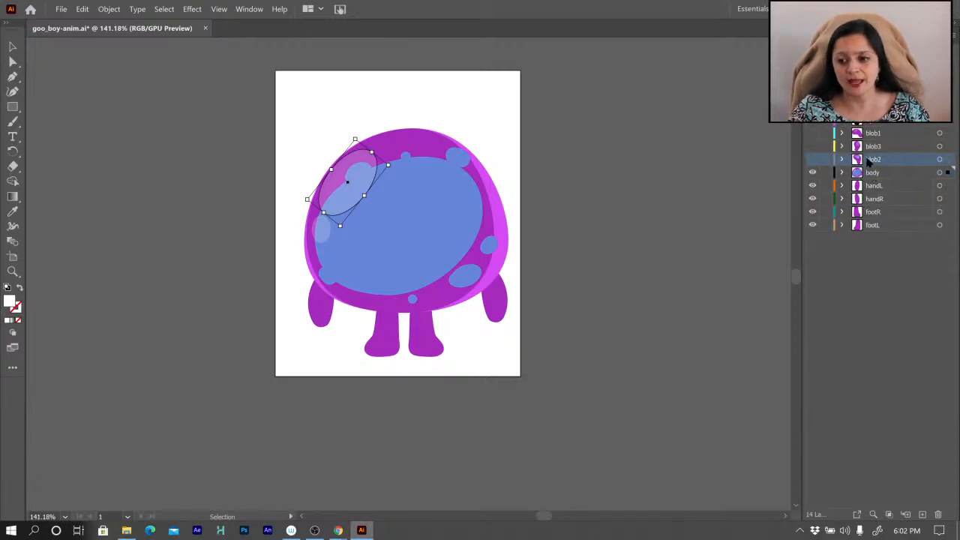
left_click(812, 157)
left_click(812, 146)
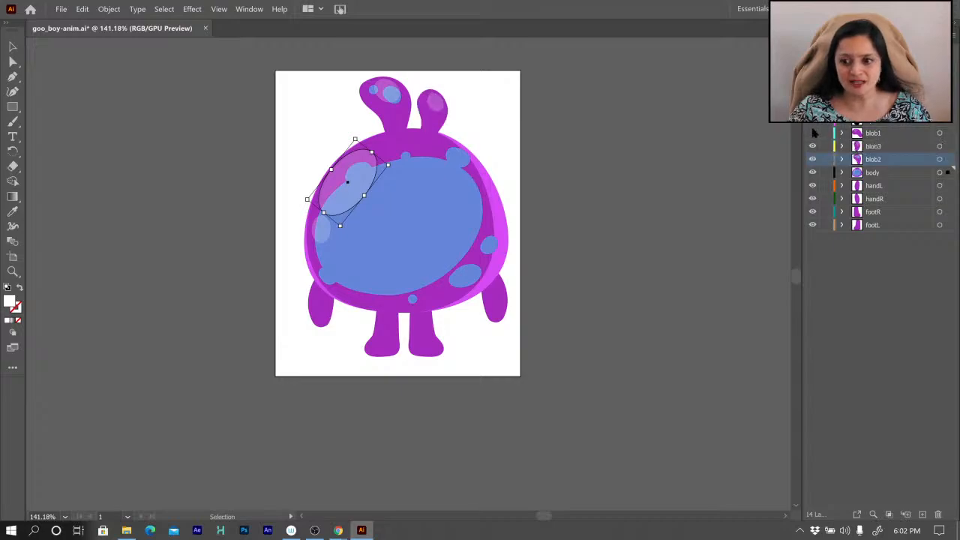
left_click(811, 133)
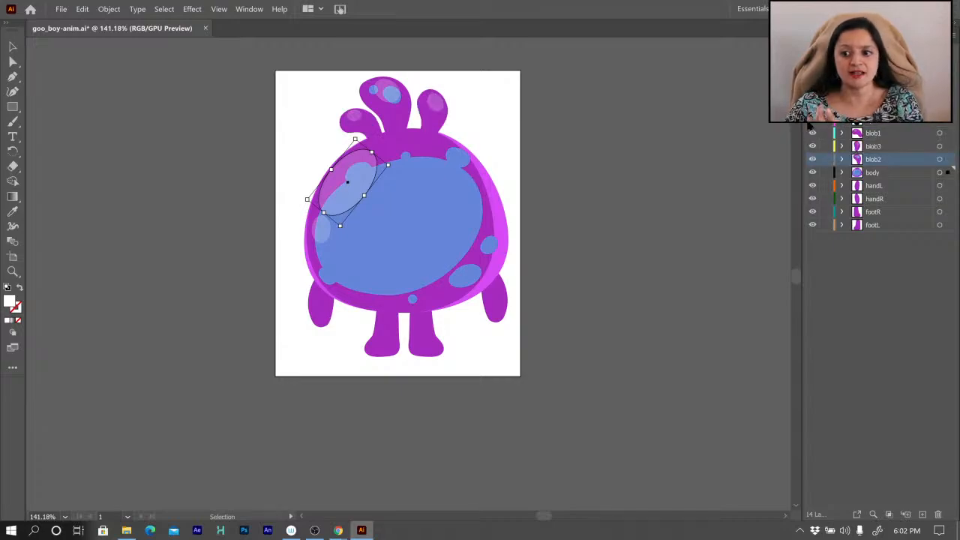
Reveal the face layers in turn: the eyes, the eyelashes, the mouth and the eyebrow line, with the artwork deselected.
left_click(811, 120)
left_click(812, 106)
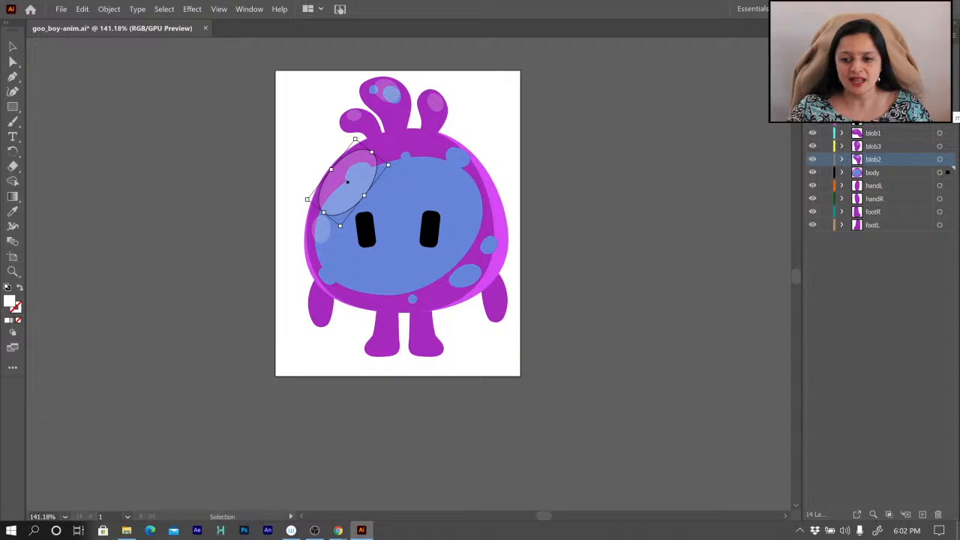
left_click(841, 270)
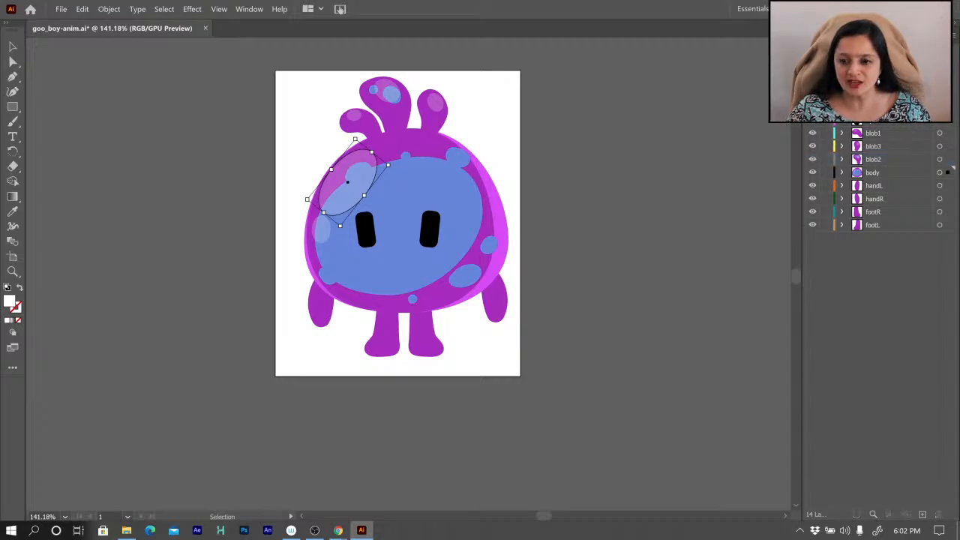
left_click(596, 143)
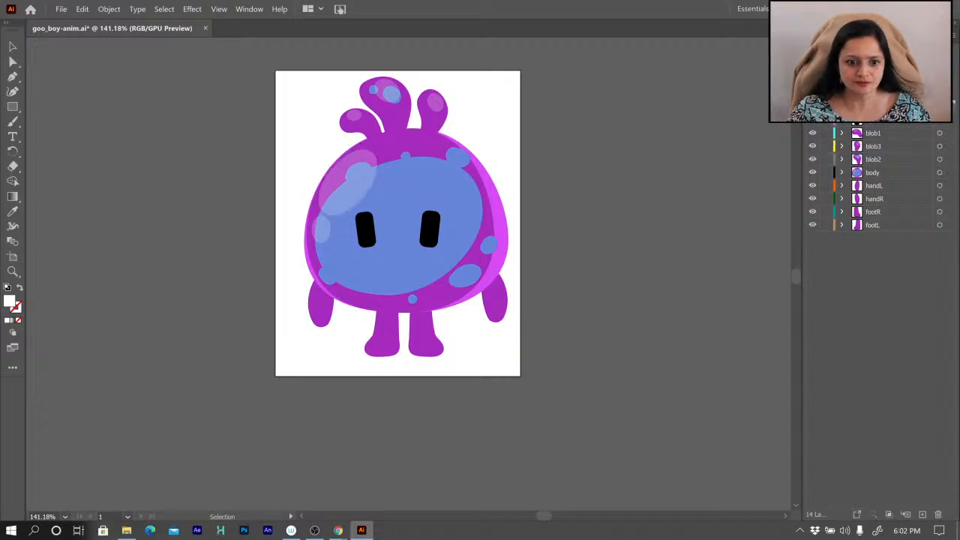
mouse_move(812, 120)
left_mouse_down()
mouse_move(812, 80)
mouse_move(812, 120)
left_mouse_up()
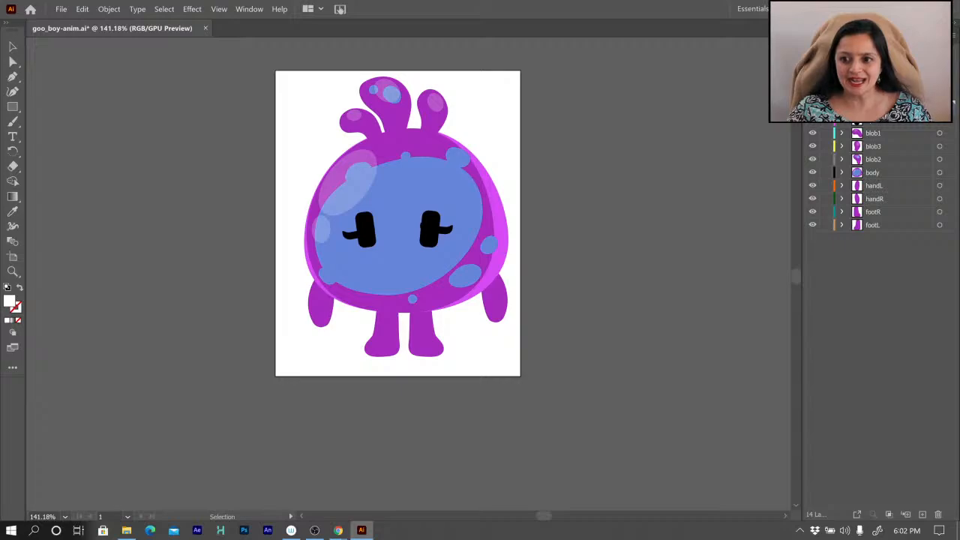
left_click(812, 67)
left_click(812, 54)
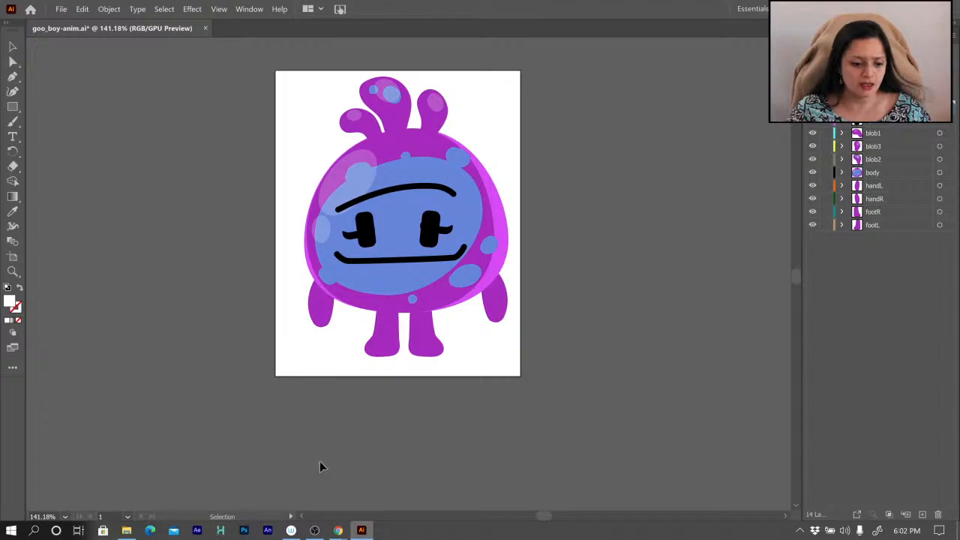
Switch to File Explorer and open goo_boy_anim_2 from the 41-gooBoy promo folder in Microsoft Edge.
left_click(126, 530)
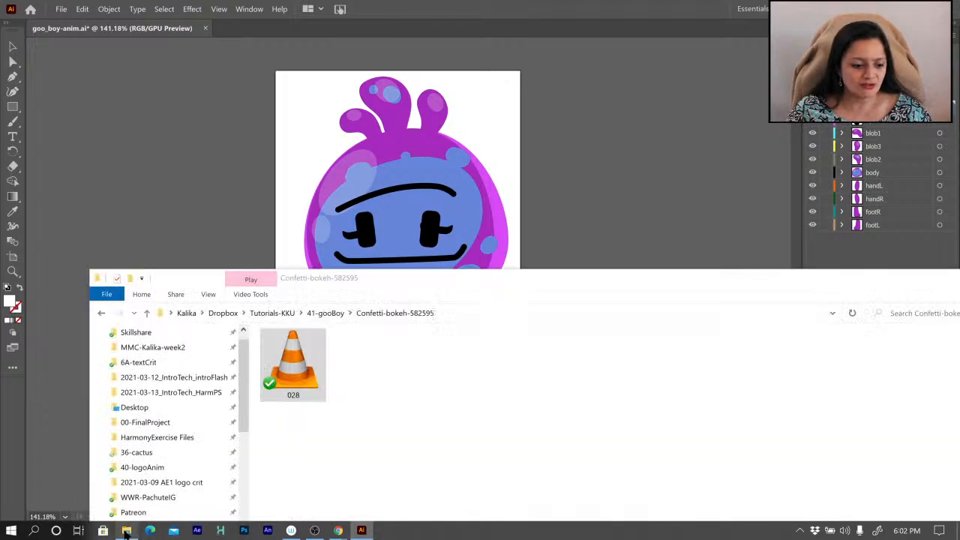
left_click(323, 314)
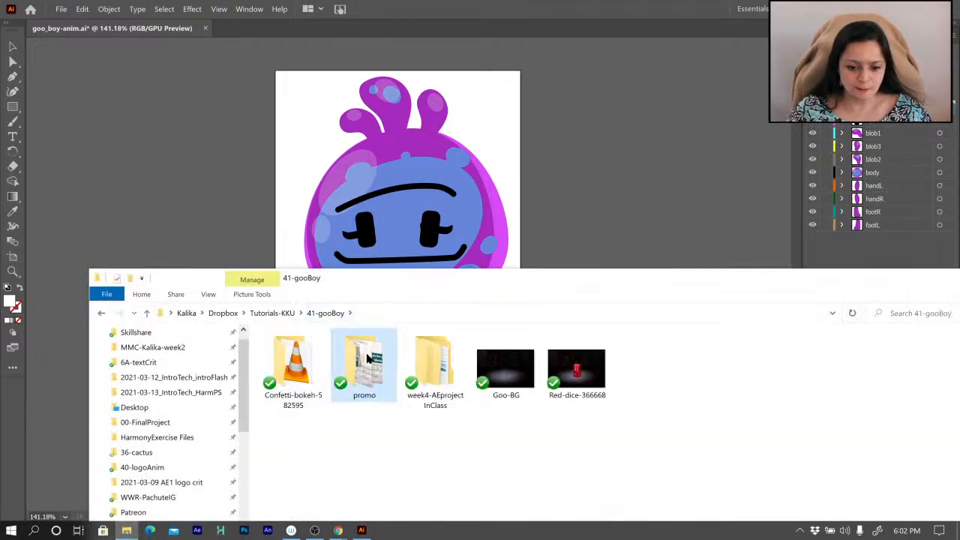
double_click(368, 358)
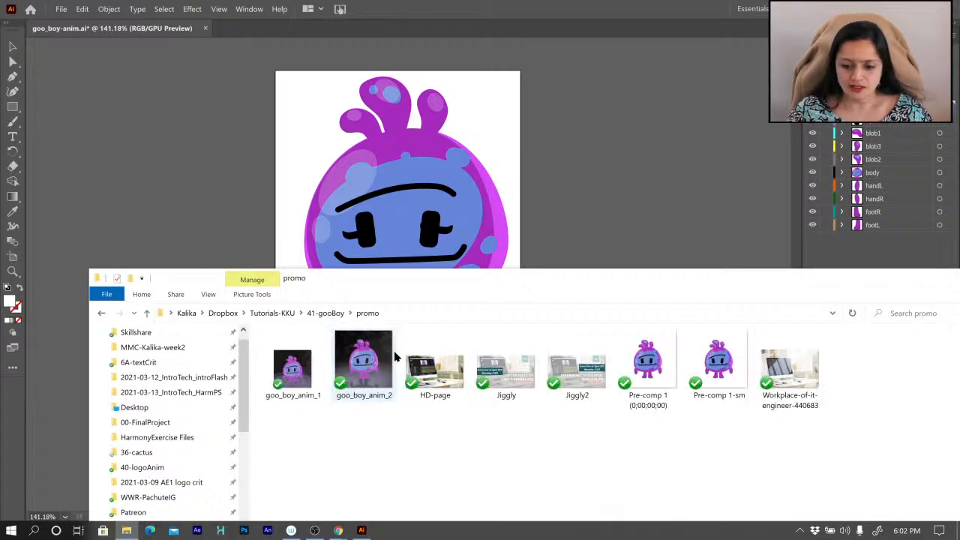
left_click(394, 357)
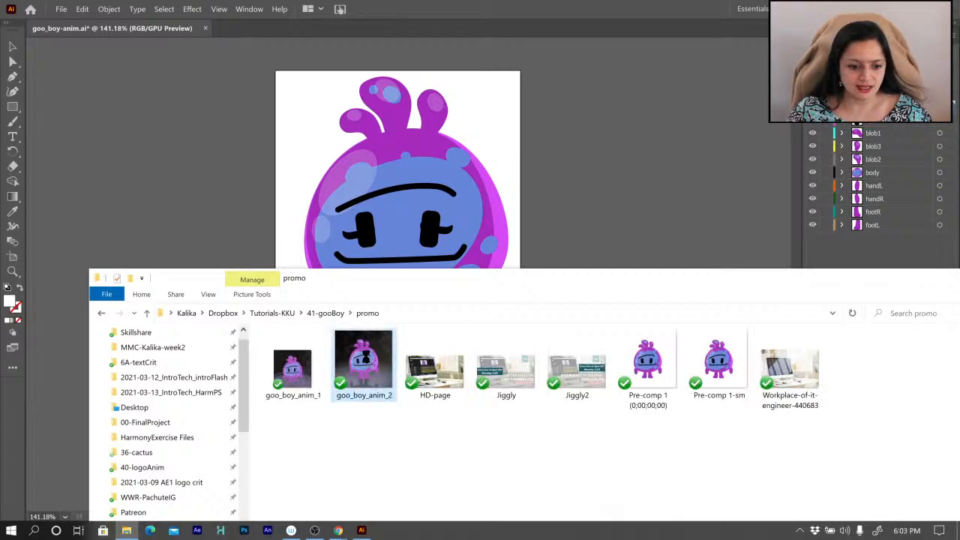
right_click(366, 357)
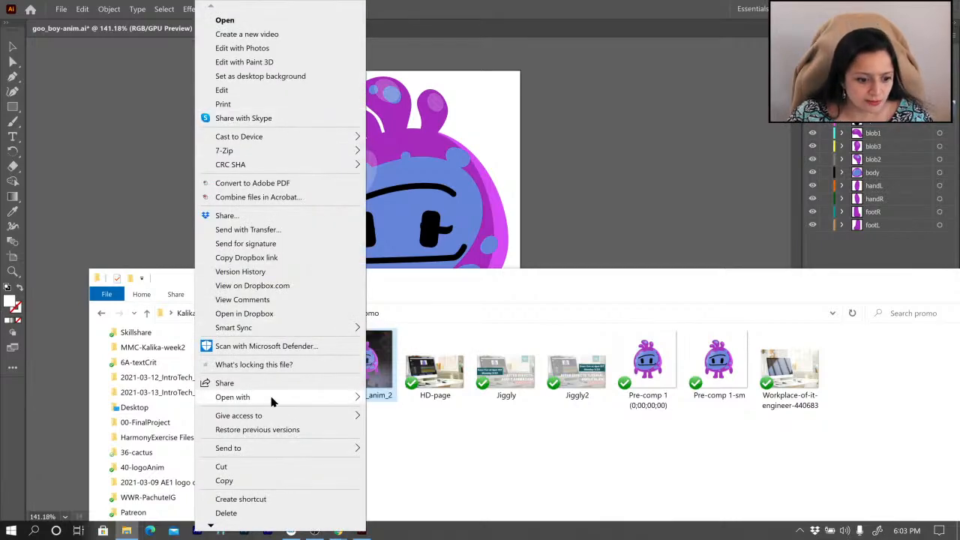
mouse_move(272, 402)
left_click(430, 424)
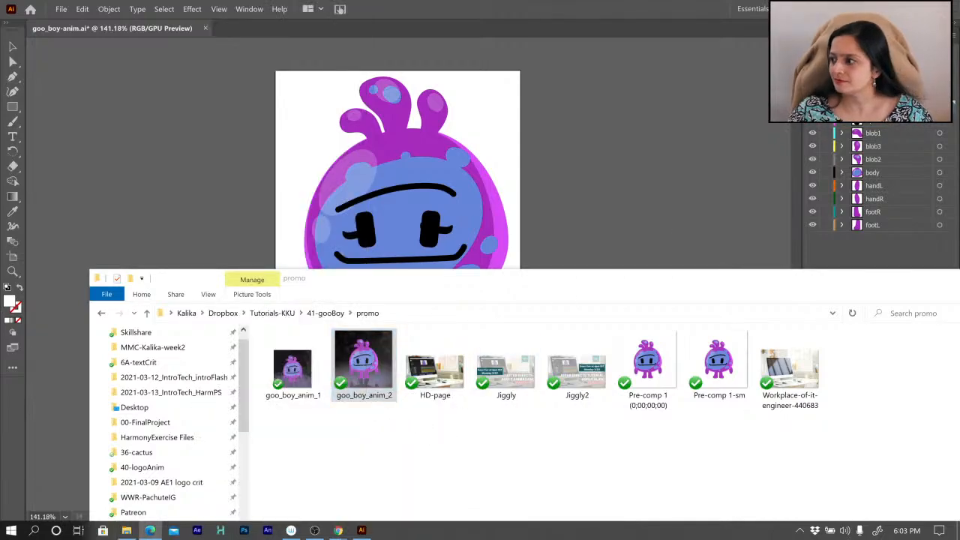
Bring the browser window into view to watch the goo_boy_anim_2.gif animation, and close it.
left_click_drag(665, 88, 384, 8)
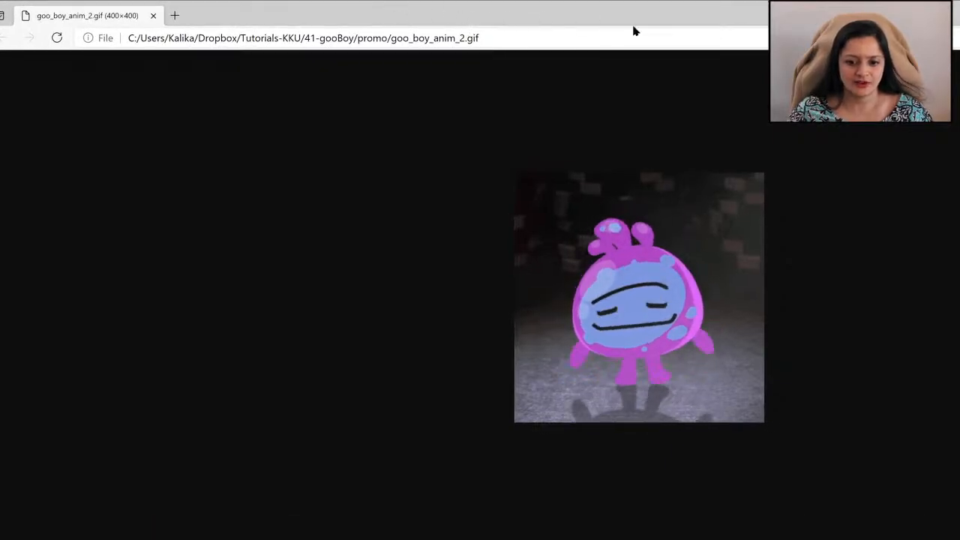
left_click_drag(653, 28, 315, 96)
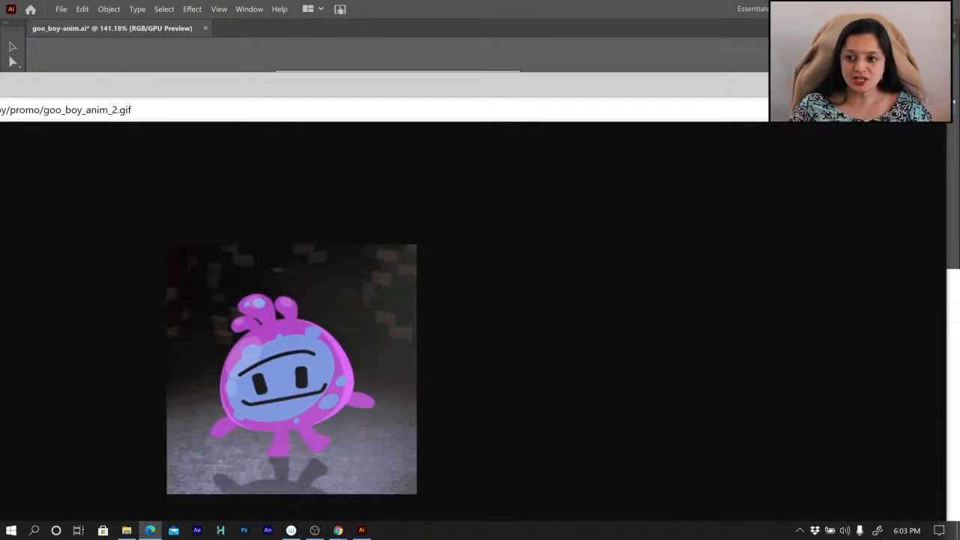
left_click(929, 84)
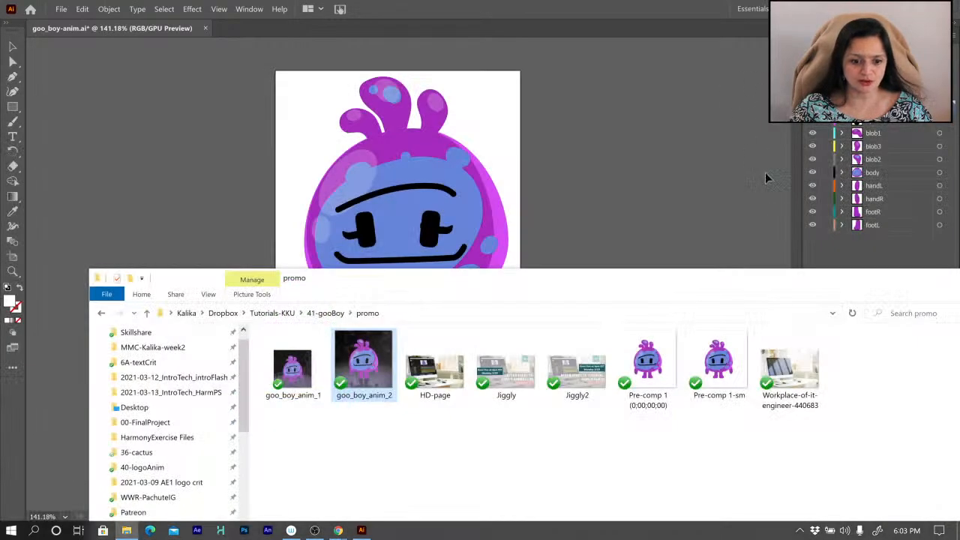
Browse from 41-gooBoy to the AE projects folder inside week4-AEprojectInClass and week4.
left_click(324, 314)
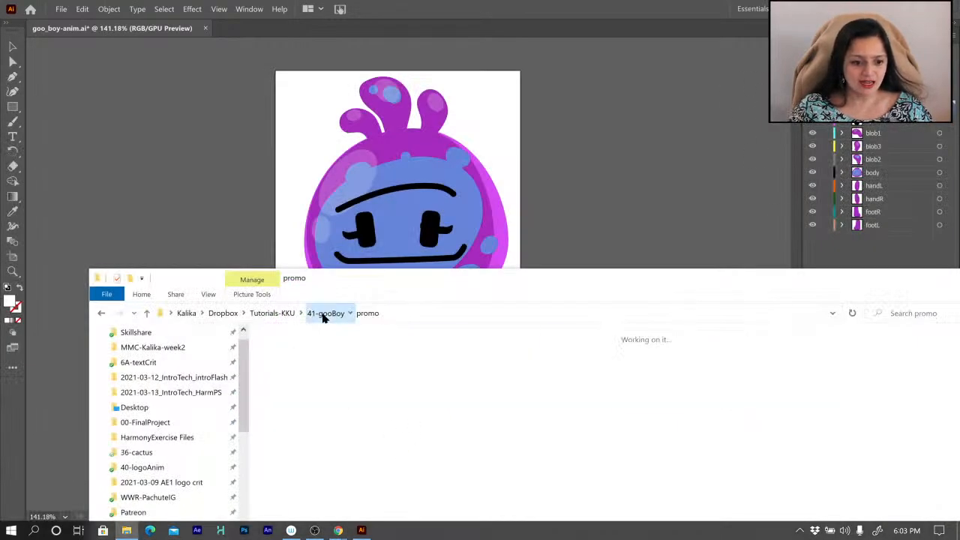
double_click(428, 347)
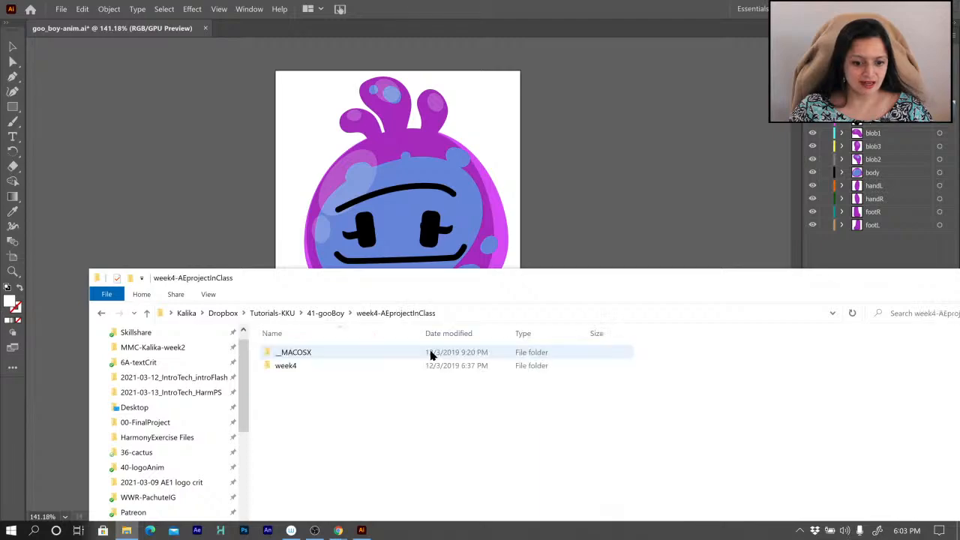
left_click_drag(486, 282, 435, 216)
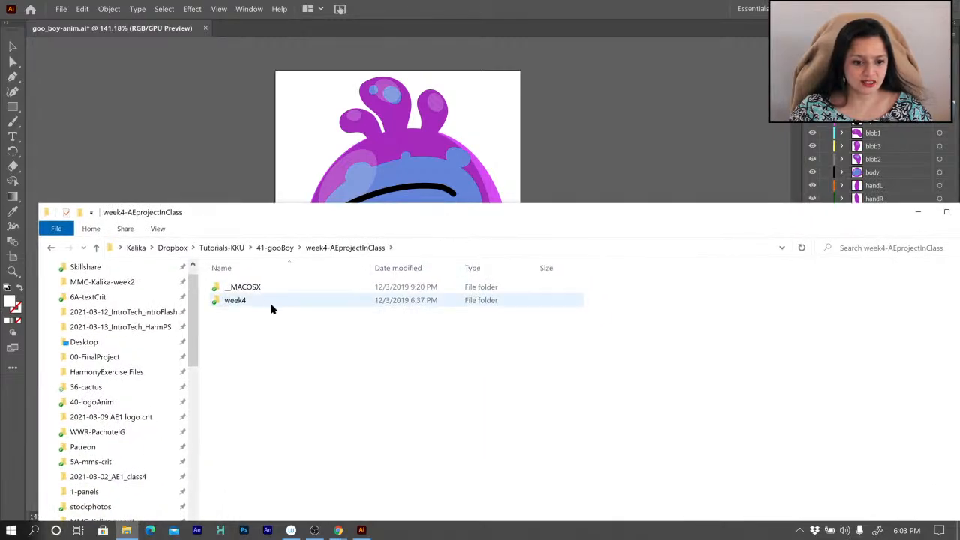
double_click(248, 300)
left_click(251, 292)
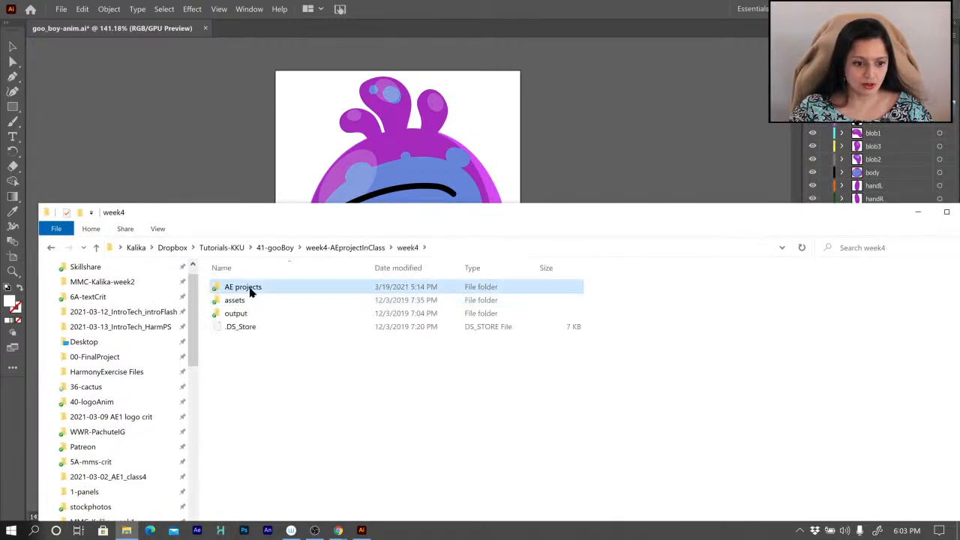
double_click(250, 291)
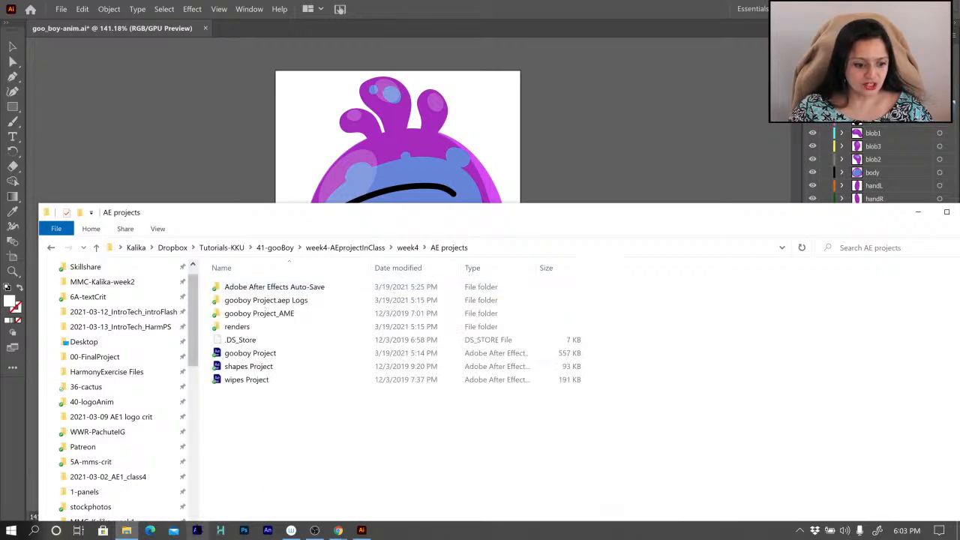
Open gooboy Project from the AE projects folder in After Effects, returning to File Explorer to reopen it until it loads.
double_click(248, 354)
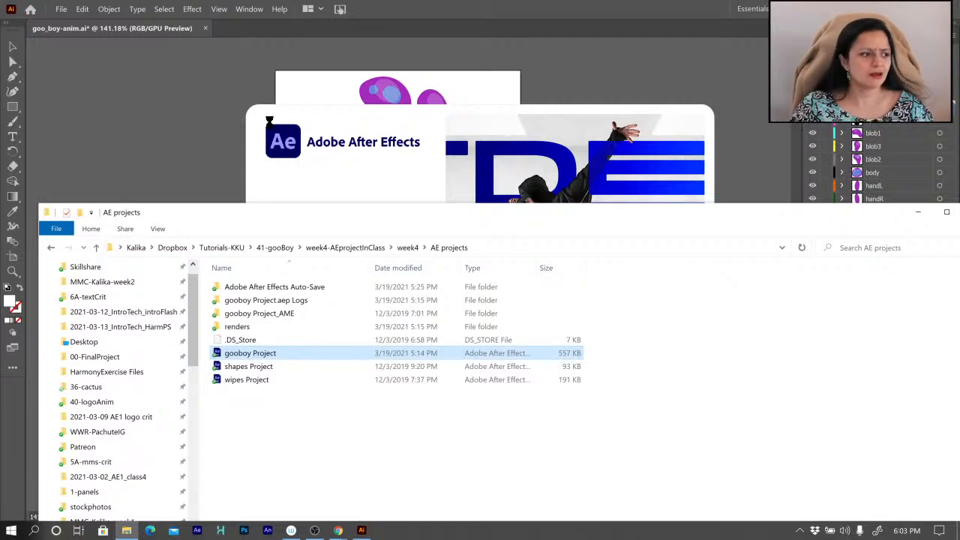
left_click(274, 433)
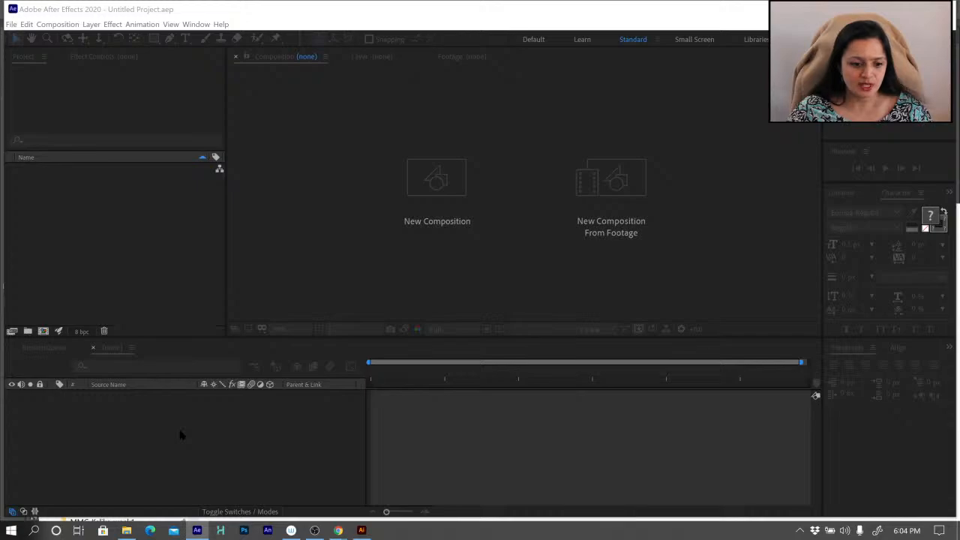
left_click(126, 530)
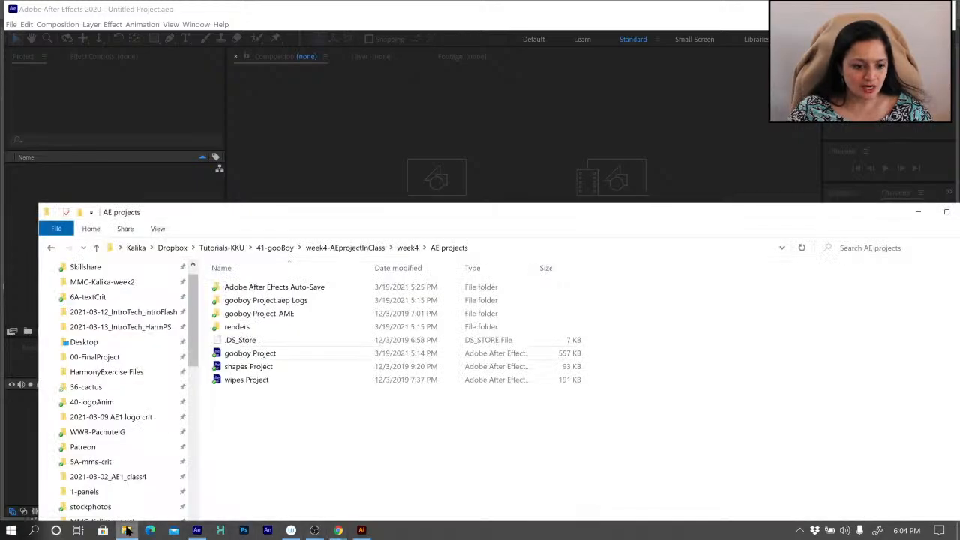
double_click(241, 355)
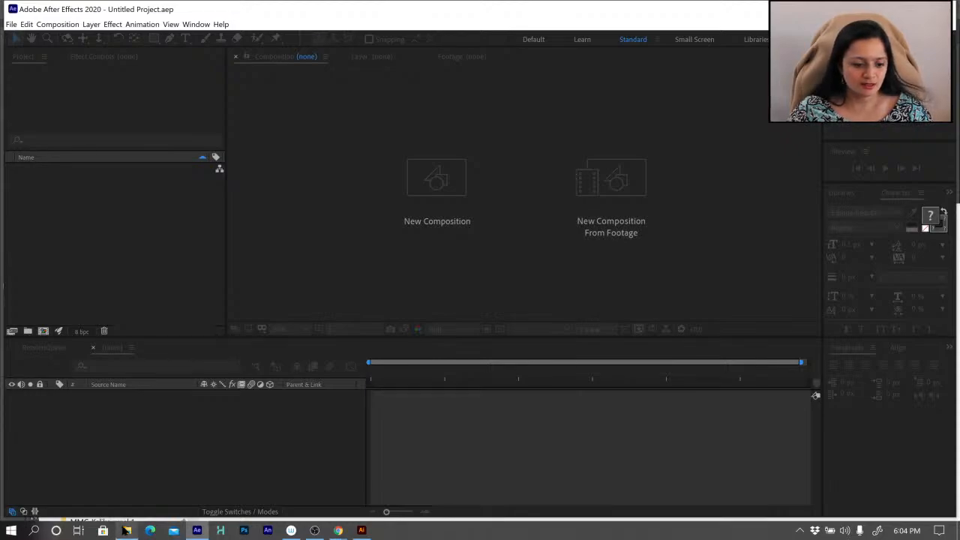
mouse_move(127, 530)
left_click(146, 487)
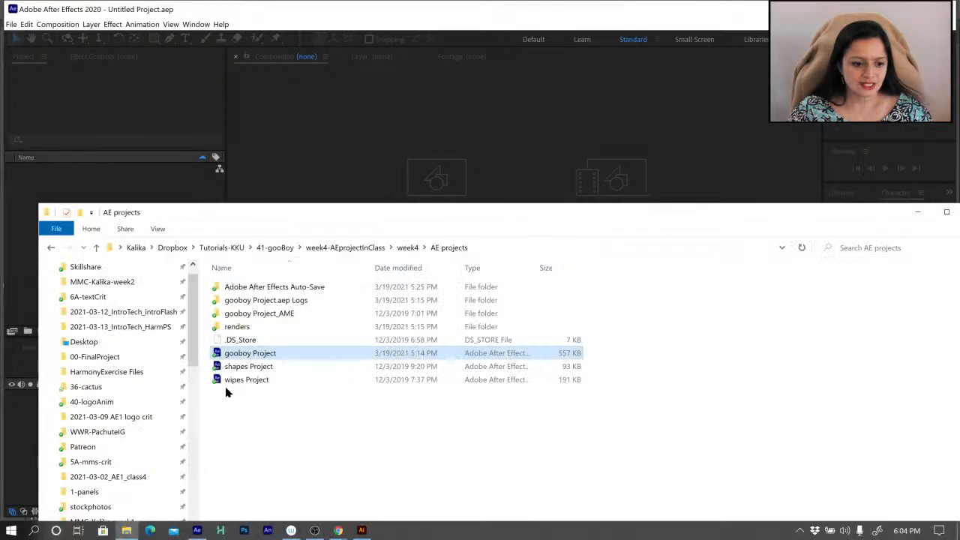
double_click(233, 357)
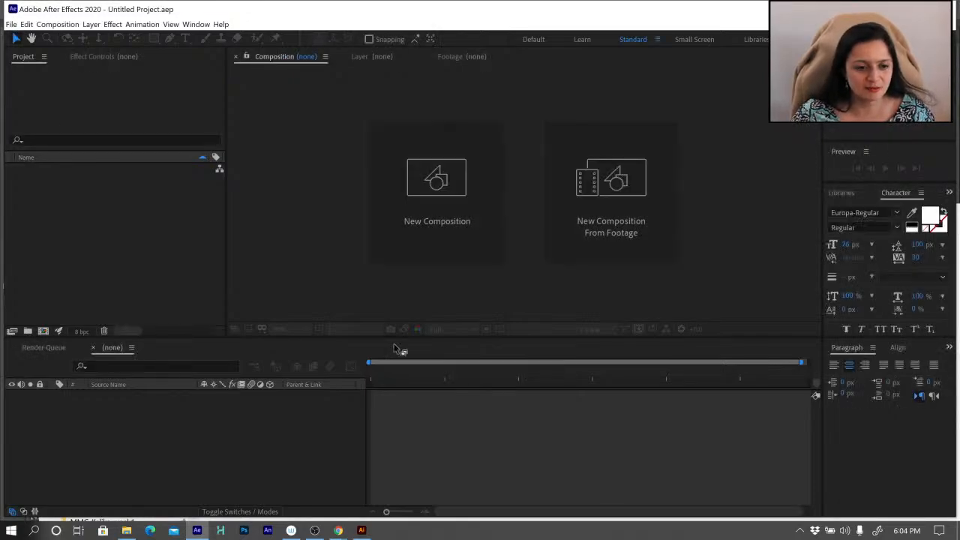
left_click(126, 530)
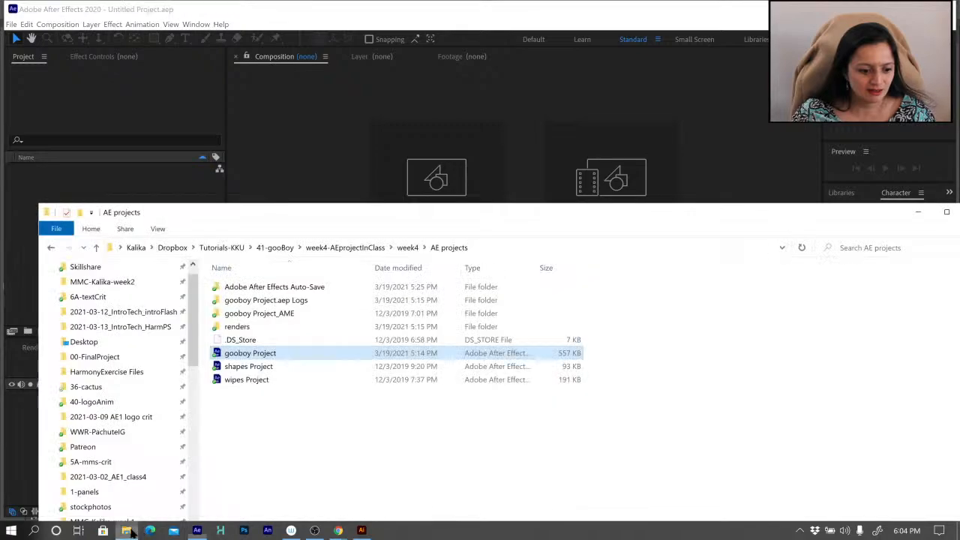
double_click(251, 356)
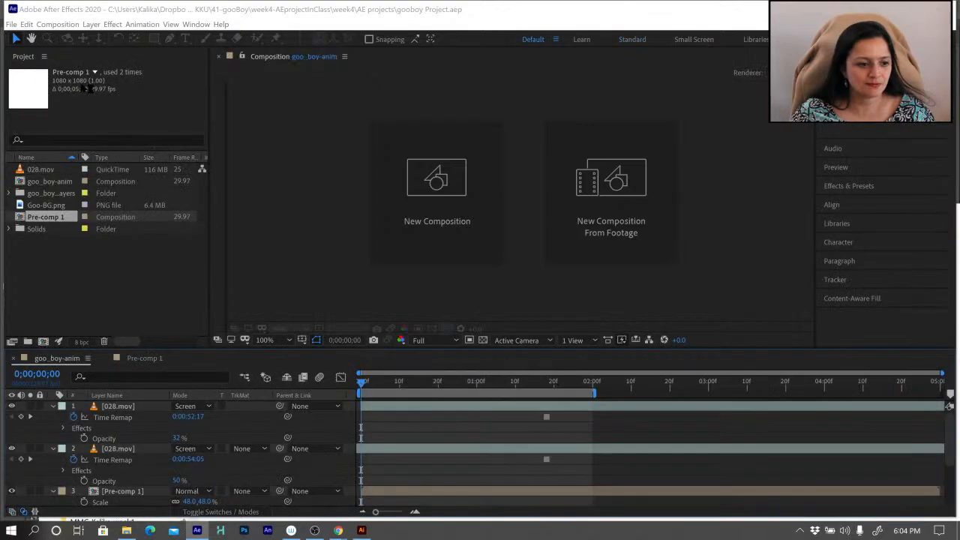
Open the Pre-comp 1 composition and reveal the keyframes of all its layers in a taller timeline.
double_click(45, 216)
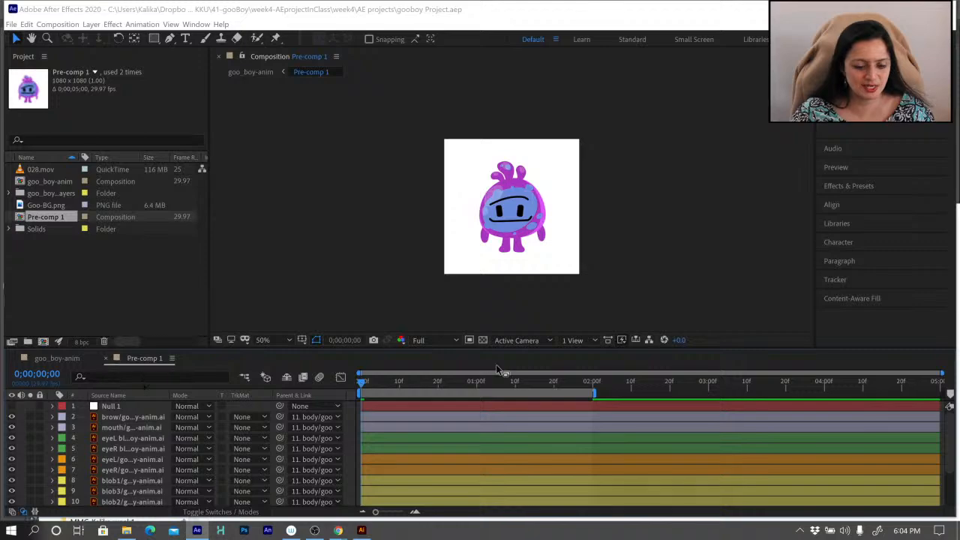
left_click_drag(438, 382, 358, 384)
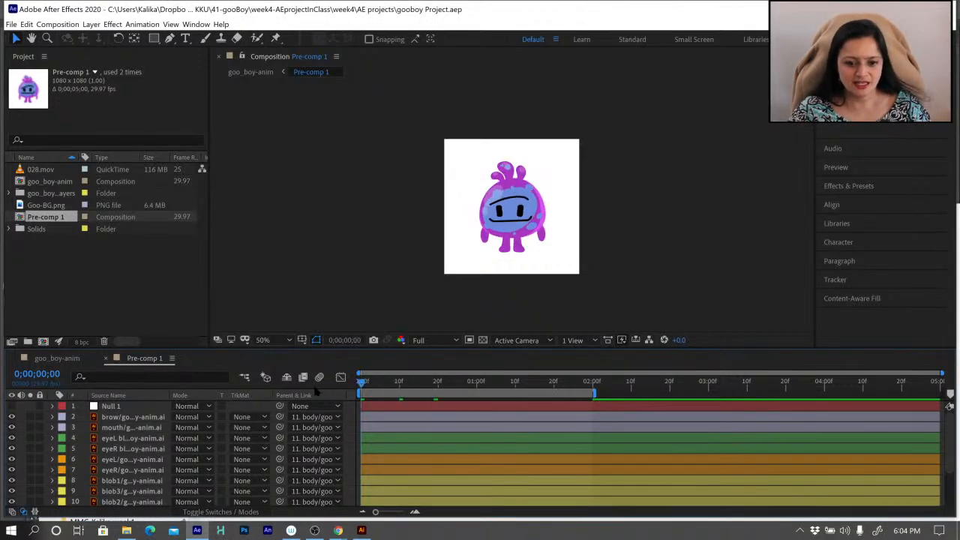
key("ctrl+a")
key("u")
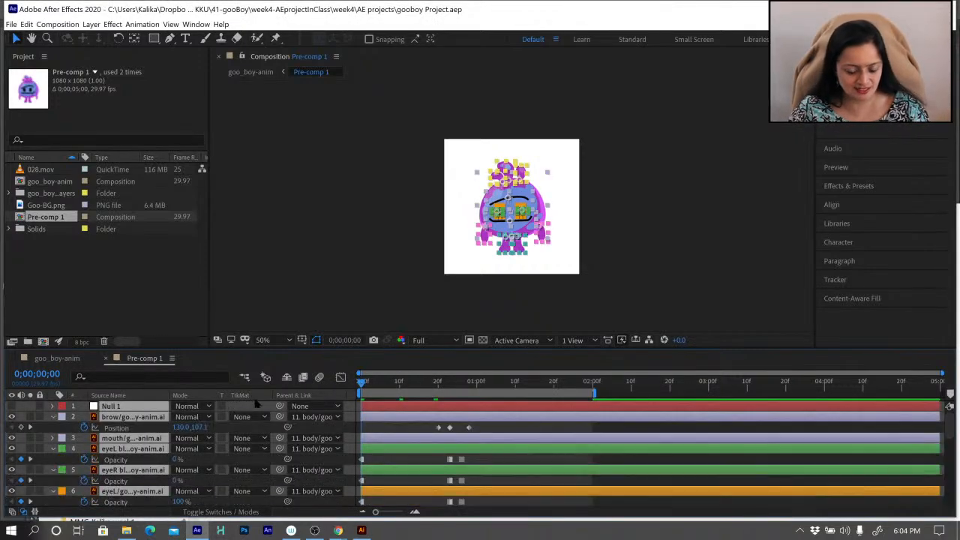
left_click_drag(484, 346, 491, 291)
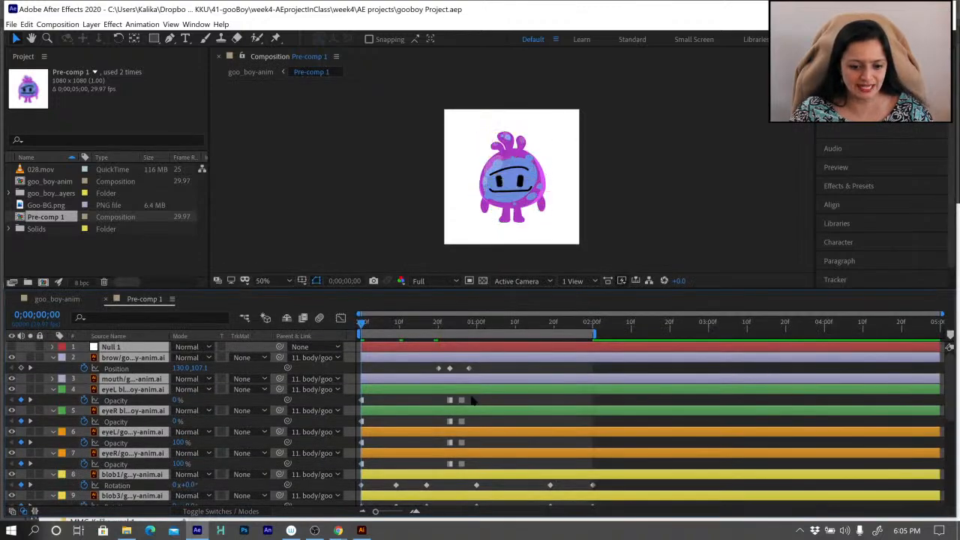
Highlight the opacity keyframes of the eye and blink layers, deselect them and select the blob1 layer.
left_click_drag(470, 396, 430, 468)
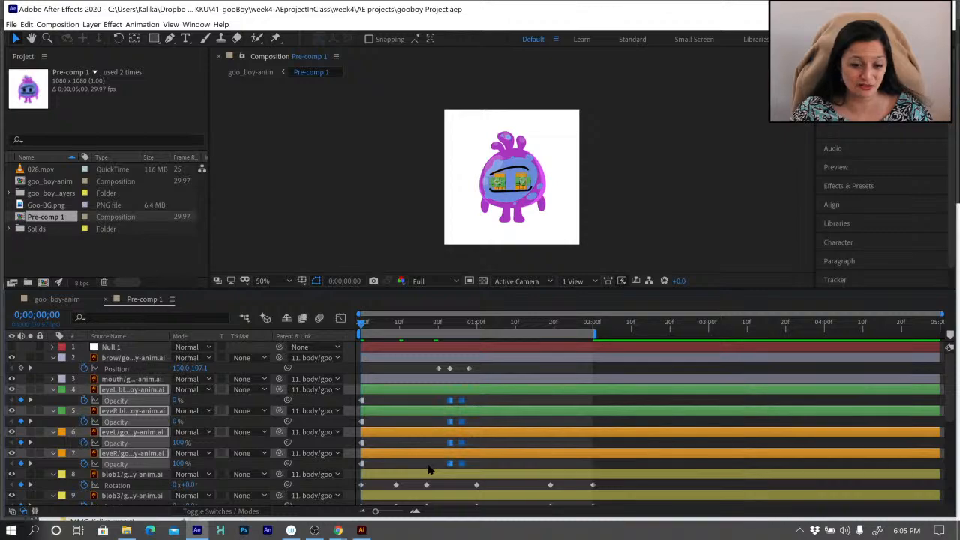
left_click(489, 402)
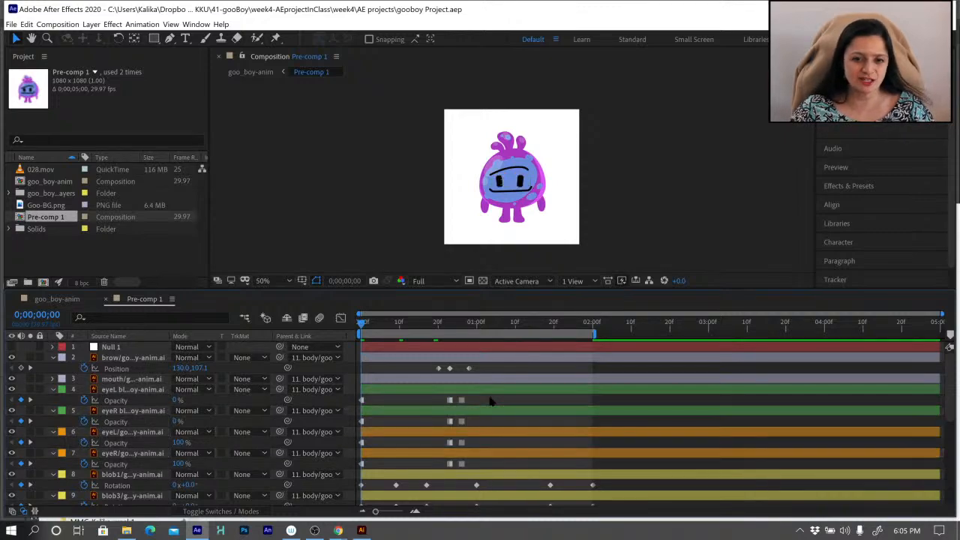
left_click(144, 474)
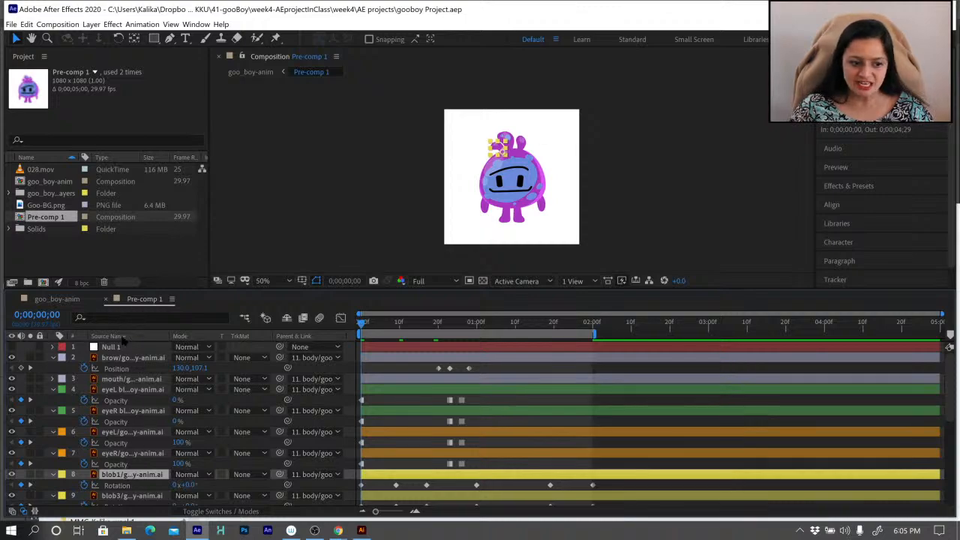
Show layer names instead of source names and layer switches instead of blending modes, with the body layer selected.
left_click(120, 335)
scroll(129, 414, "down", 3)
scroll(129, 414, "down", 1)
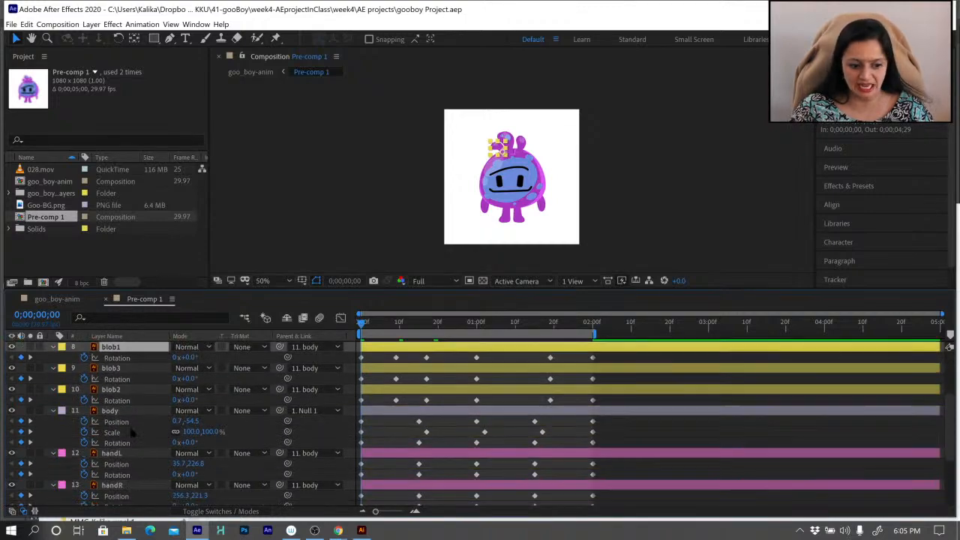
left_click(111, 411)
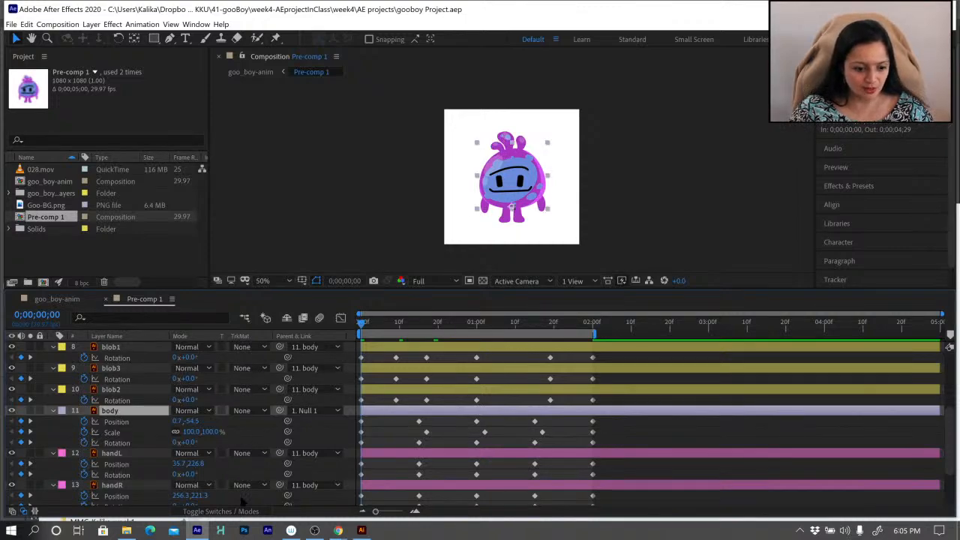
left_click(225, 512)
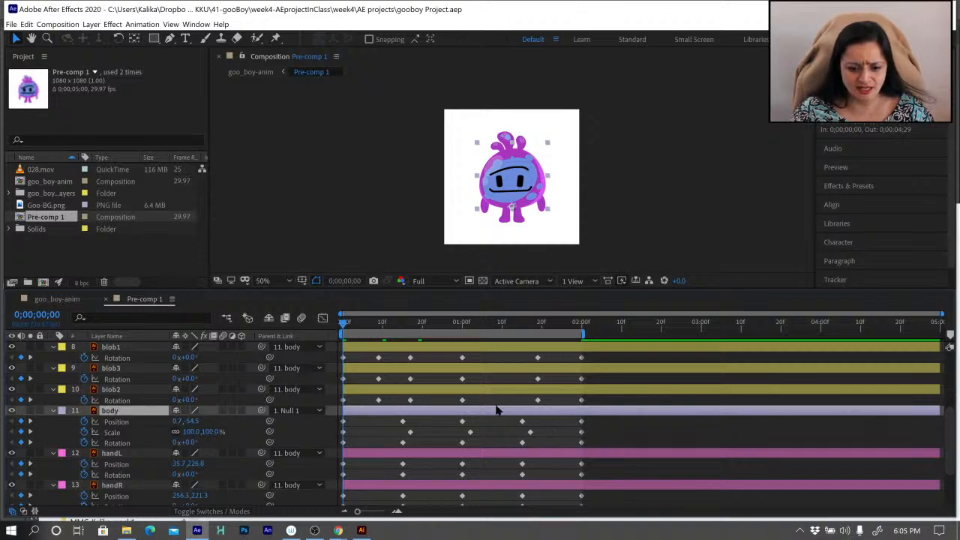
Examine the position and rotation keyframes of the hand and foot layers, and select footL.
scroll(510, 408, "down", 1)
scroll(506, 405, "down", 1)
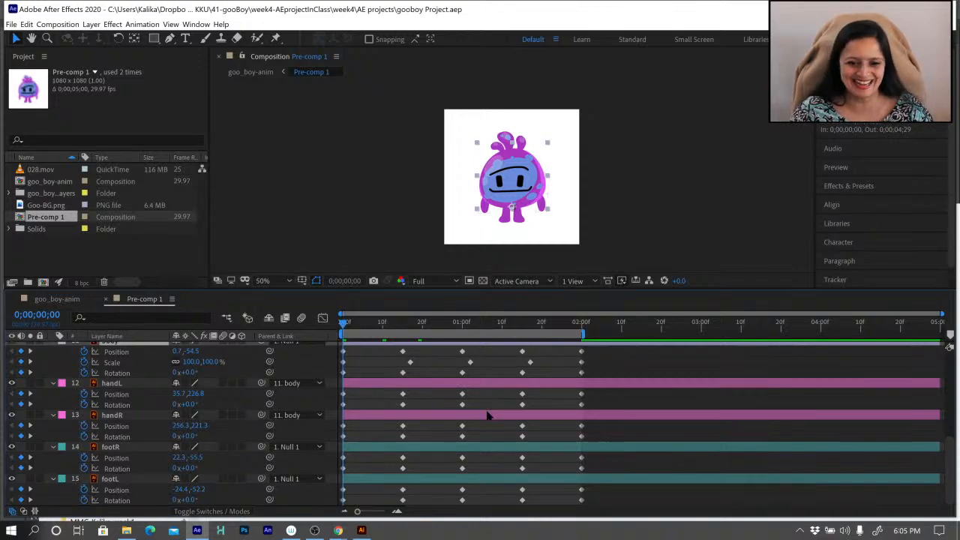
left_click(111, 480)
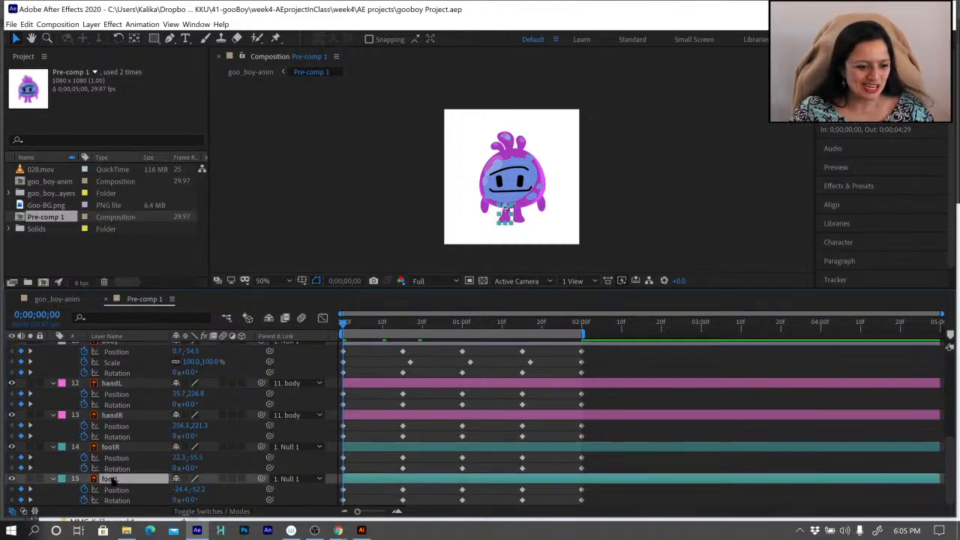
Collapse the revealed properties of all layers and deselect everything.
scroll(129, 459, "up", 2)
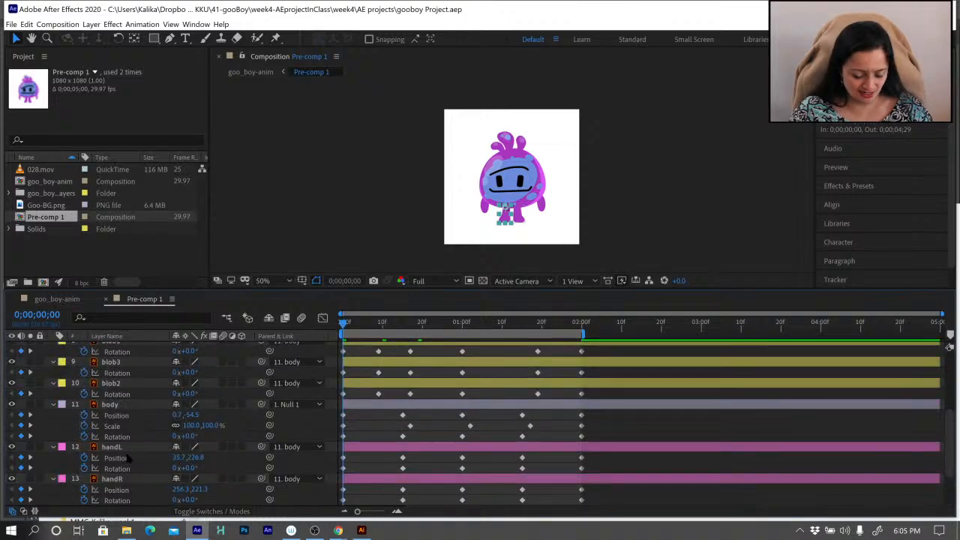
key("ctrl+a")
key("u")
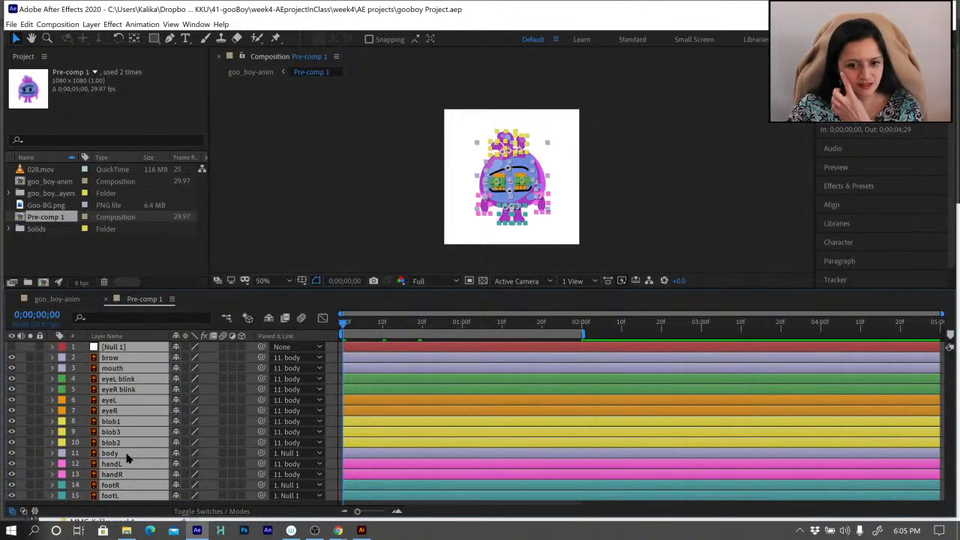
key("F2")
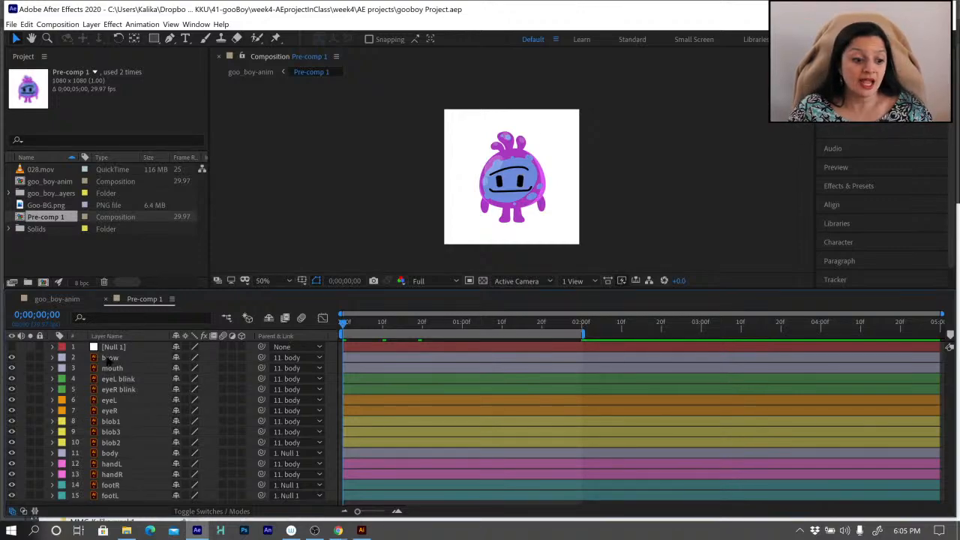
Select the brow, mouth and handL layers in turn to point out the parts parented to the body, returning to brow.
left_click(110, 358)
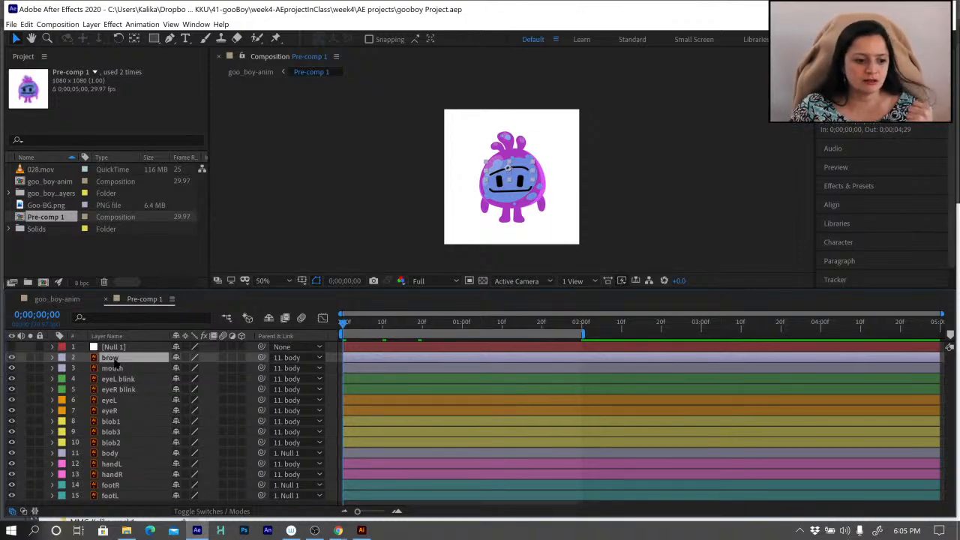
left_click(111, 368)
left_click(109, 357)
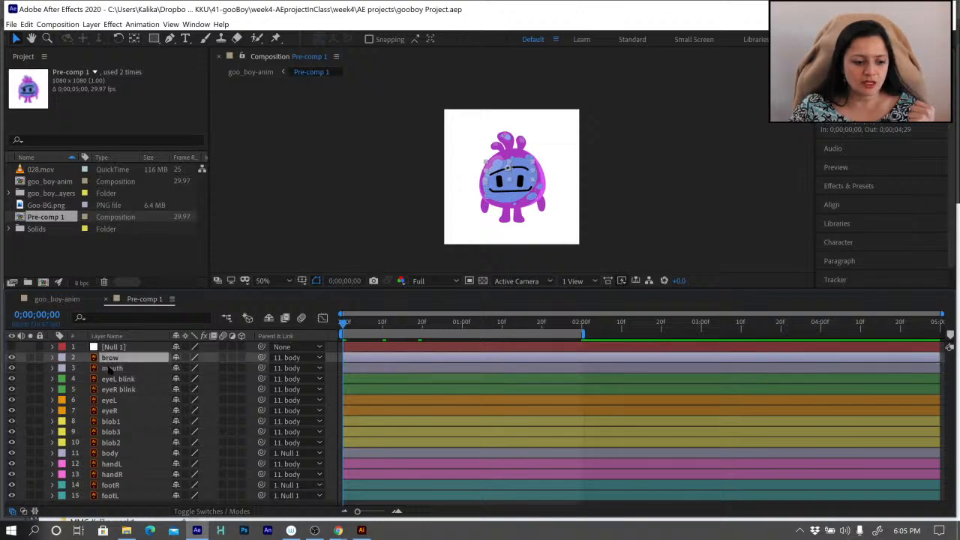
left_click(108, 368)
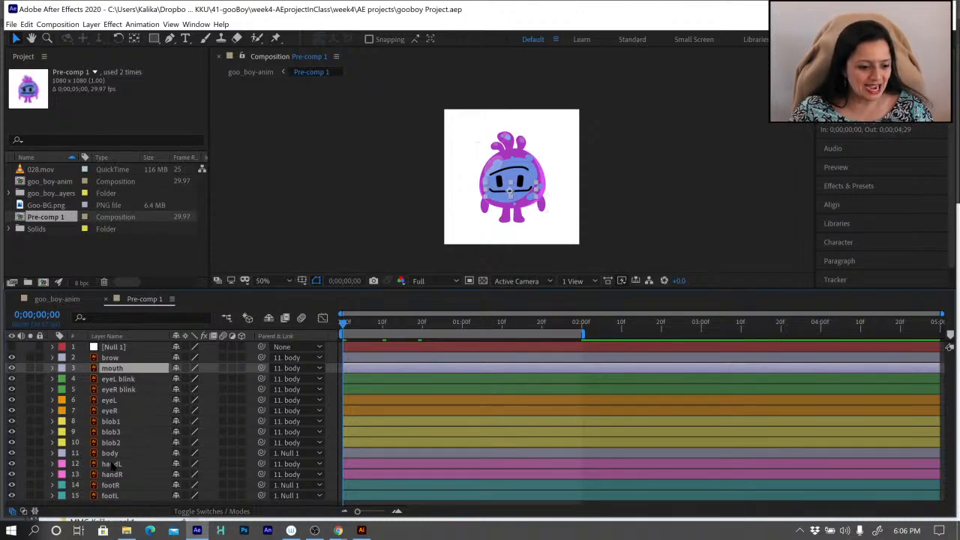
left_click(113, 463)
left_click(118, 358)
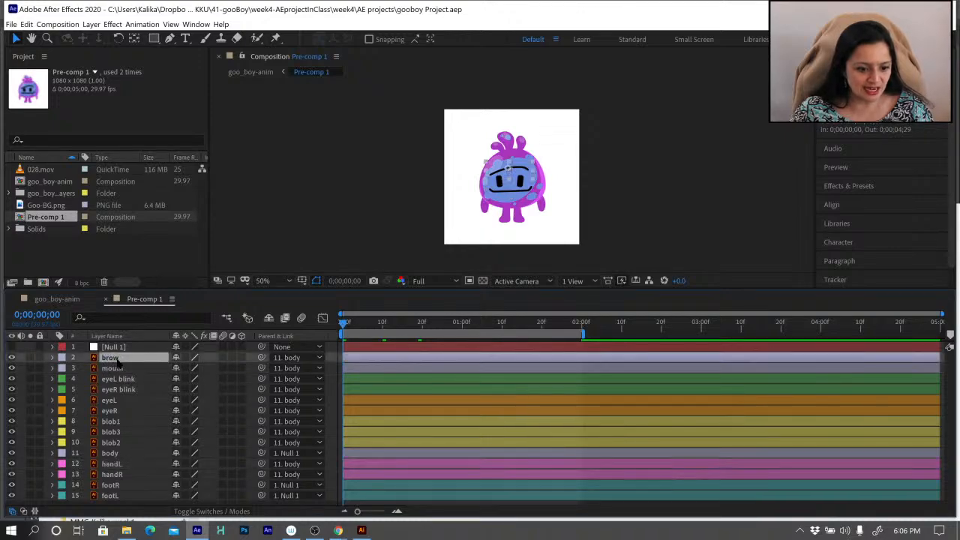
Try moving the body layer sideways in the composition to test its parented layers, and undo the move.
left_click(109, 453)
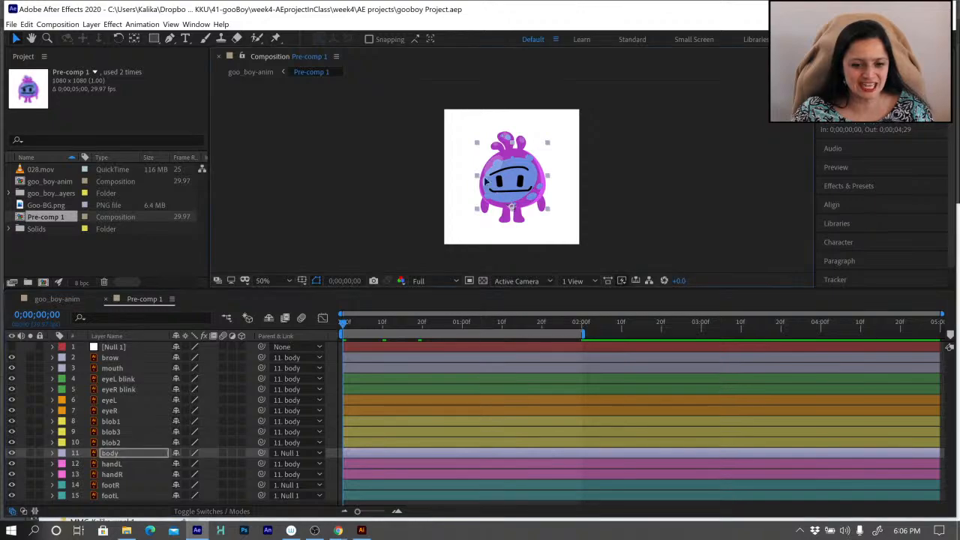
left_click_drag(478, 207, 537, 199)
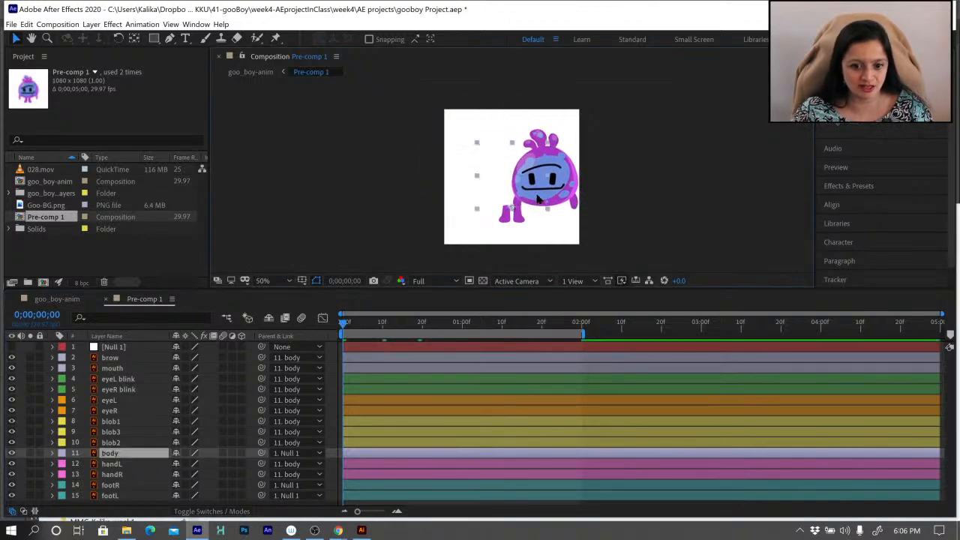
key("ctrl+z")
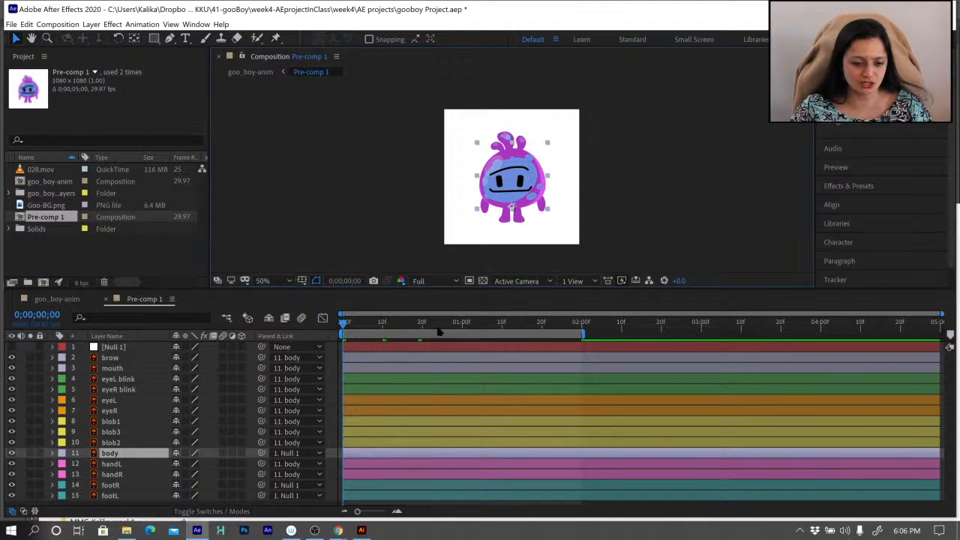
Select blob1, blob3 and blob2 in turn to identify each head blob in the composition.
left_click(122, 444)
left_click(118, 423)
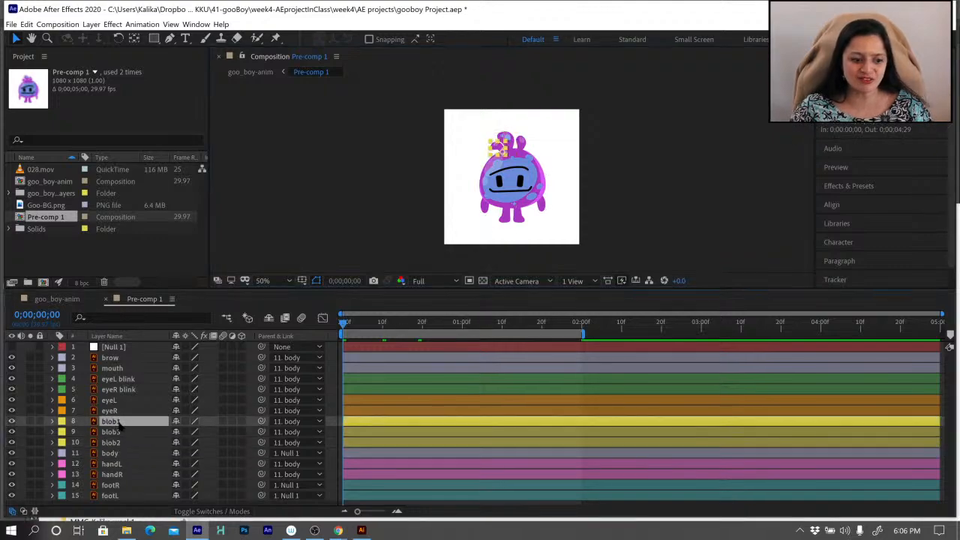
left_click(118, 432)
left_click(118, 443)
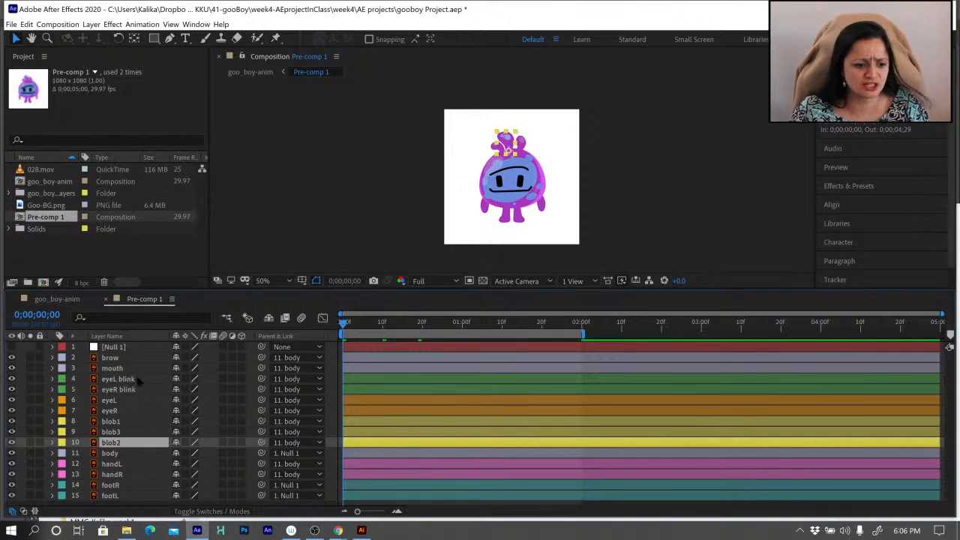
Try rotating the body layer, display its Scale property and undo the rotation.
left_click(112, 455)
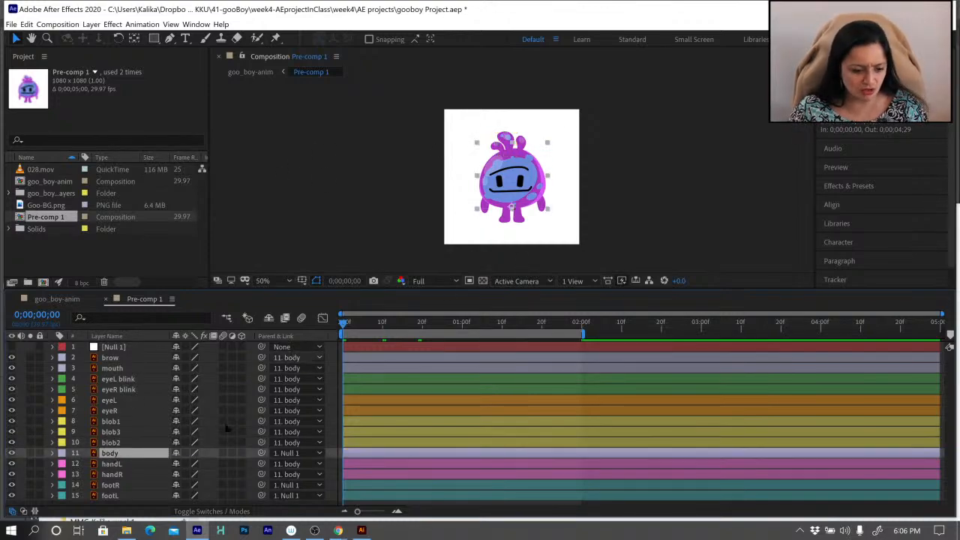
key("r")
left_click_drag(188, 462, 208, 464)
key("s")
key("ctrl+z")
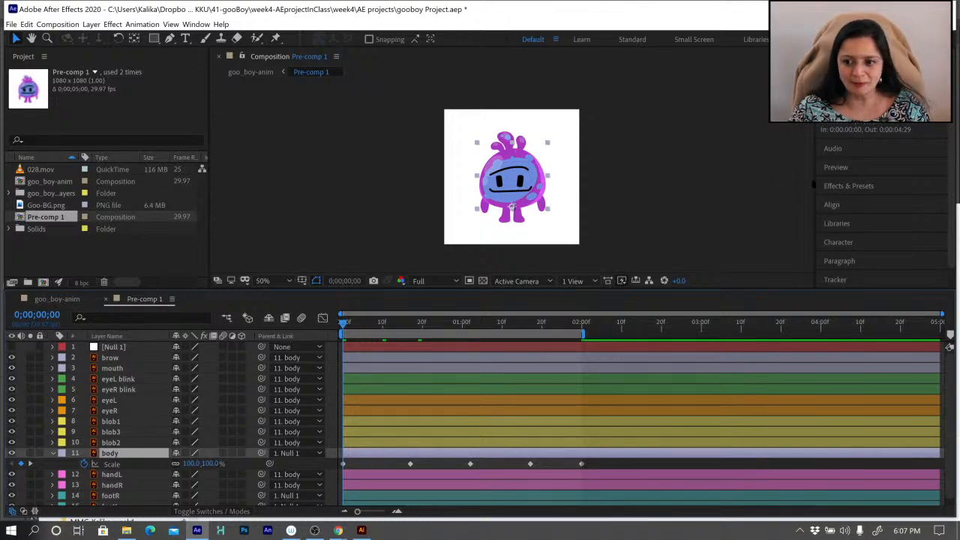
Try a Gaussian Blur effect on the body layer, adjusting its blurriness, and delete the effect.
left_click(833, 186)
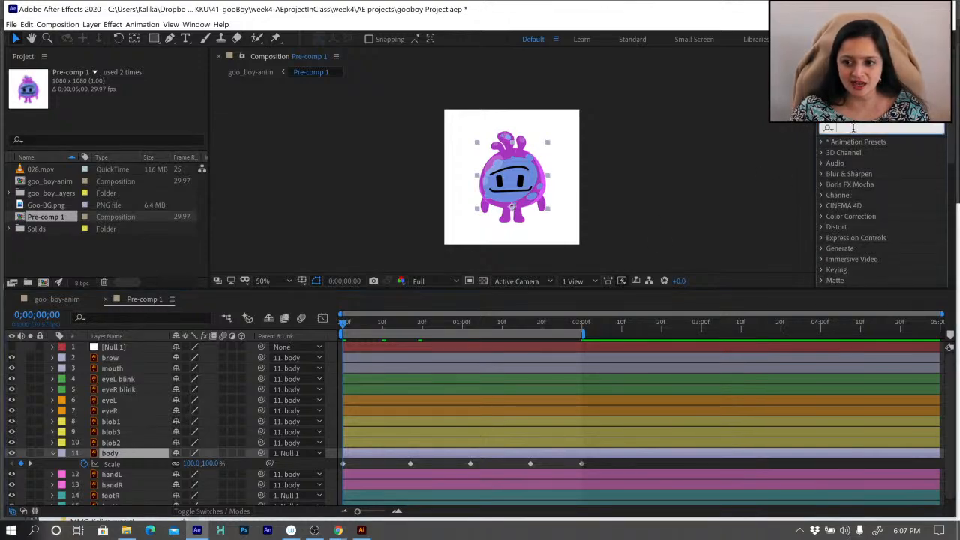
type("gauss")
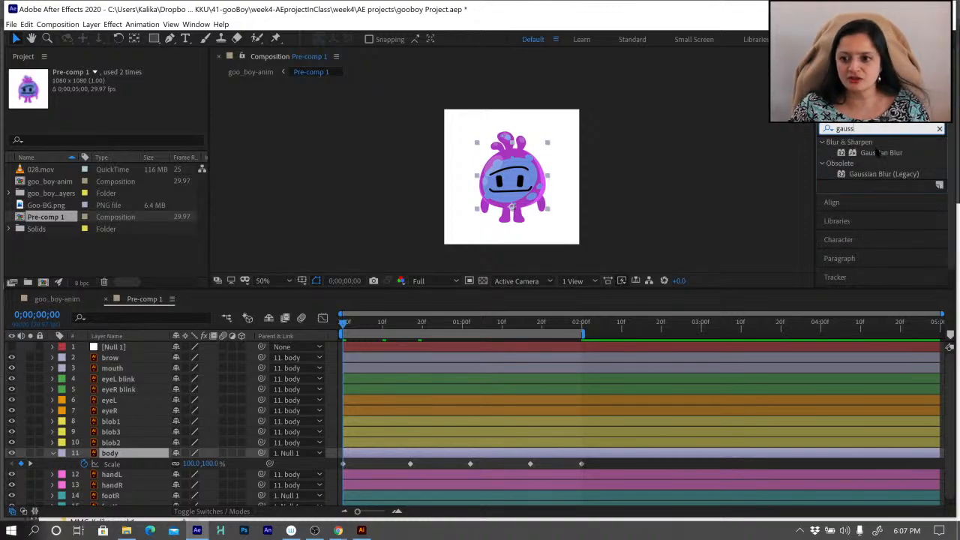
double_click(876, 153)
left_click_drag(133, 92, 6, 108)
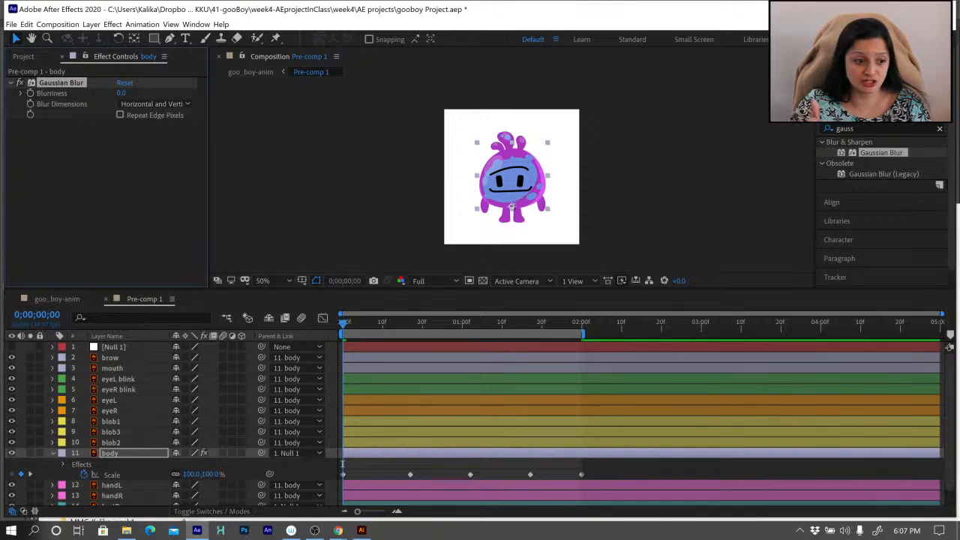
key("Delete")
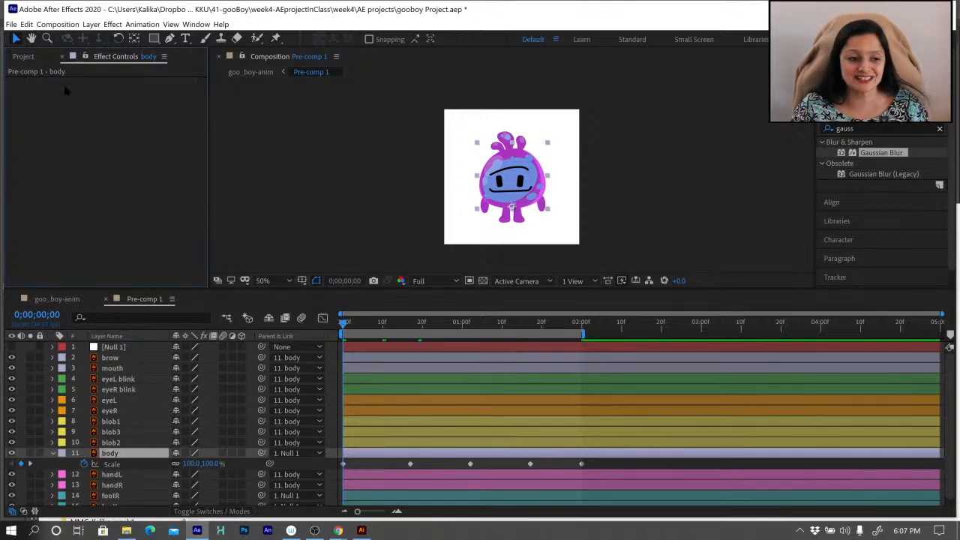
left_click(843, 129)
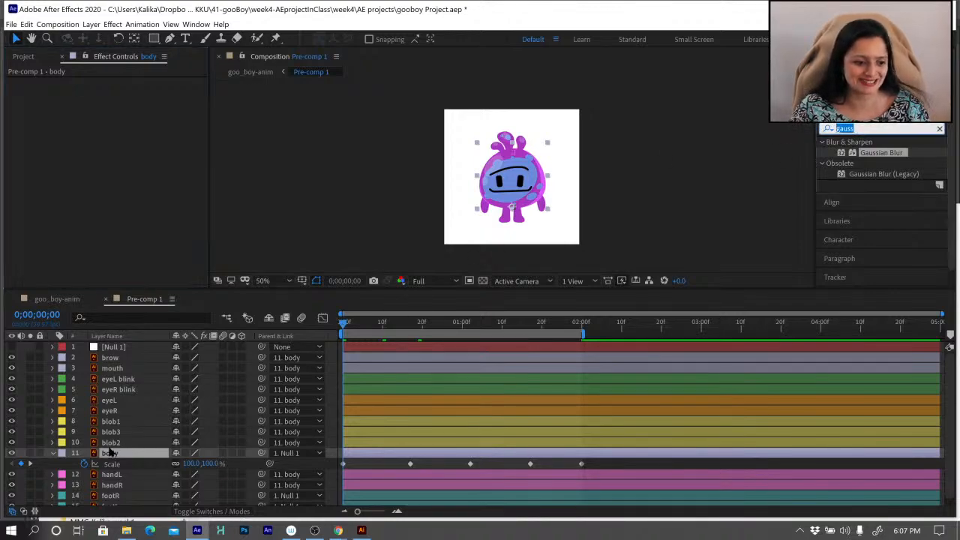
Display the body layer's Opacity property and lower it to 0% to test its effect on the parented layers.
left_click(110, 452)
key("t")
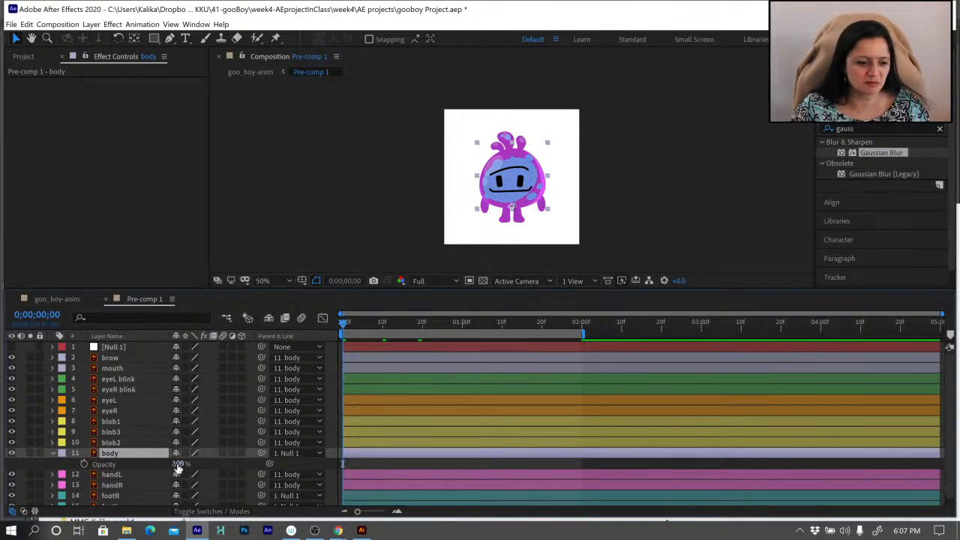
left_click_drag(178, 464, 49, 470)
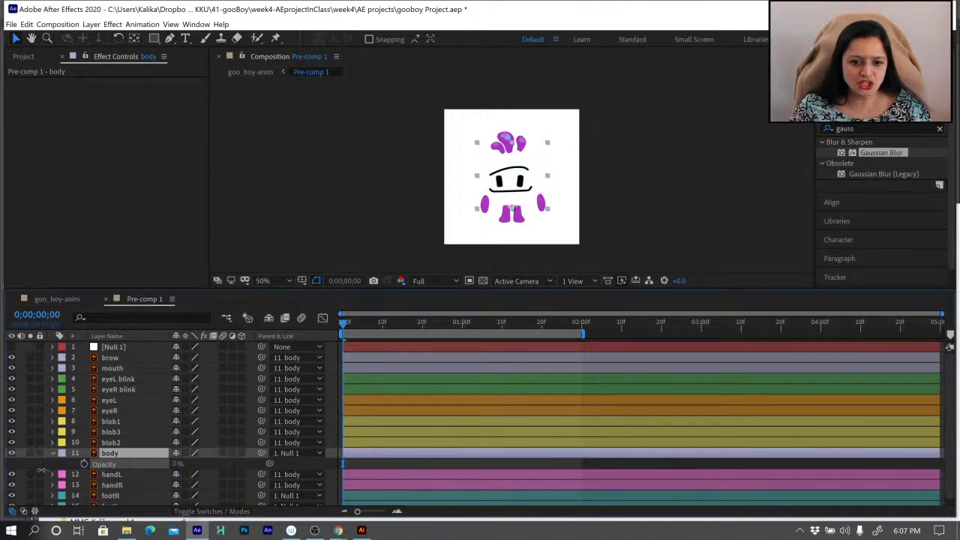
key("Return")
key("Return")
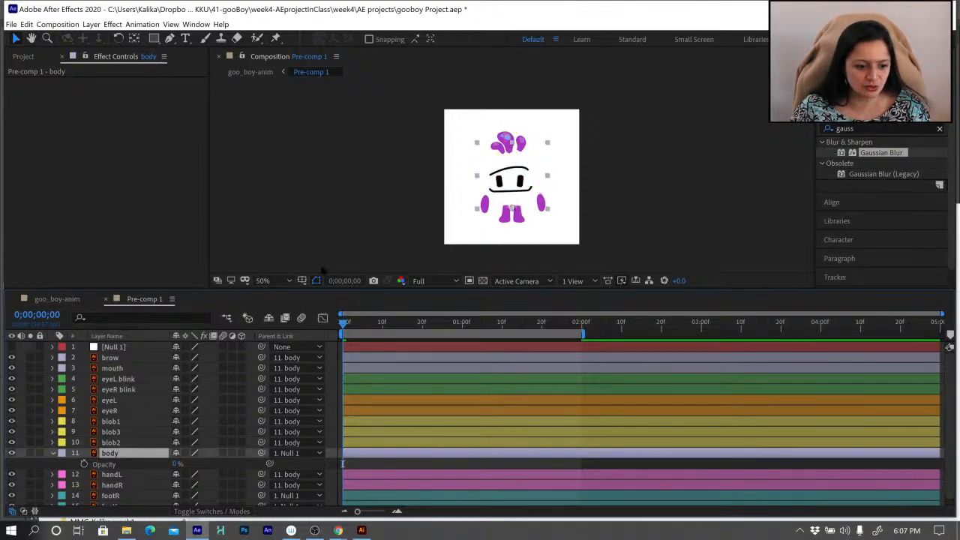
Try moving the transparent body layer in the composition, undo the move and restore its opacity to 100%.
left_click_drag(458, 167, 561, 188)
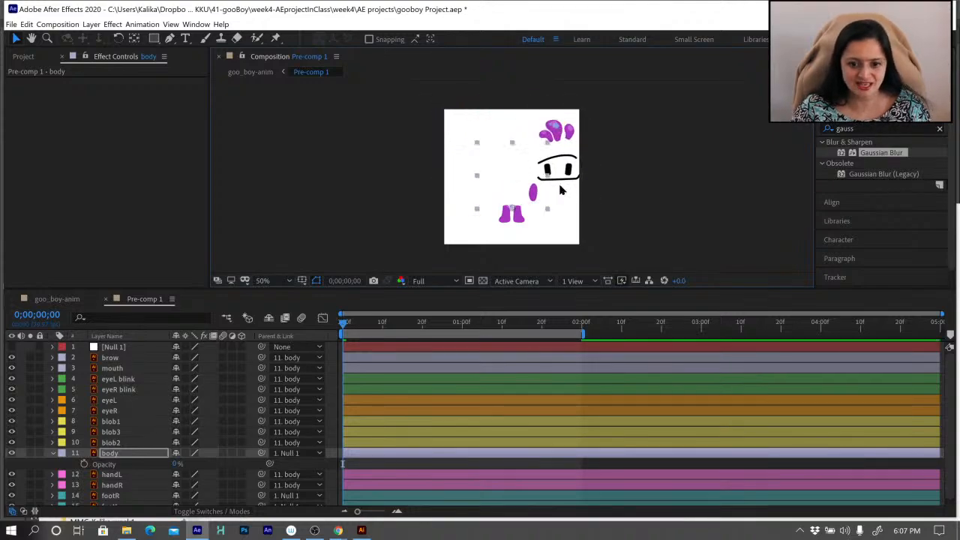
key("ctrl+z")
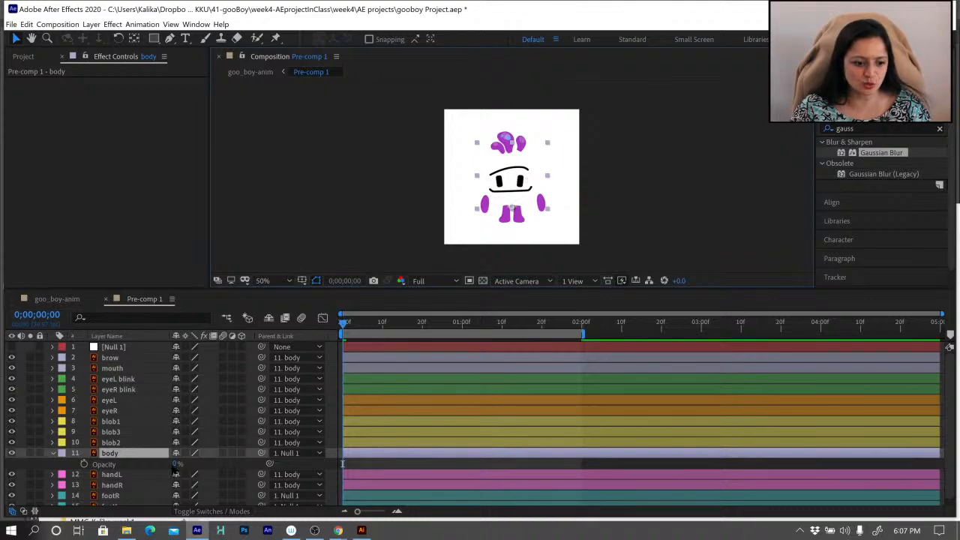
left_click_drag(177, 463, 274, 460)
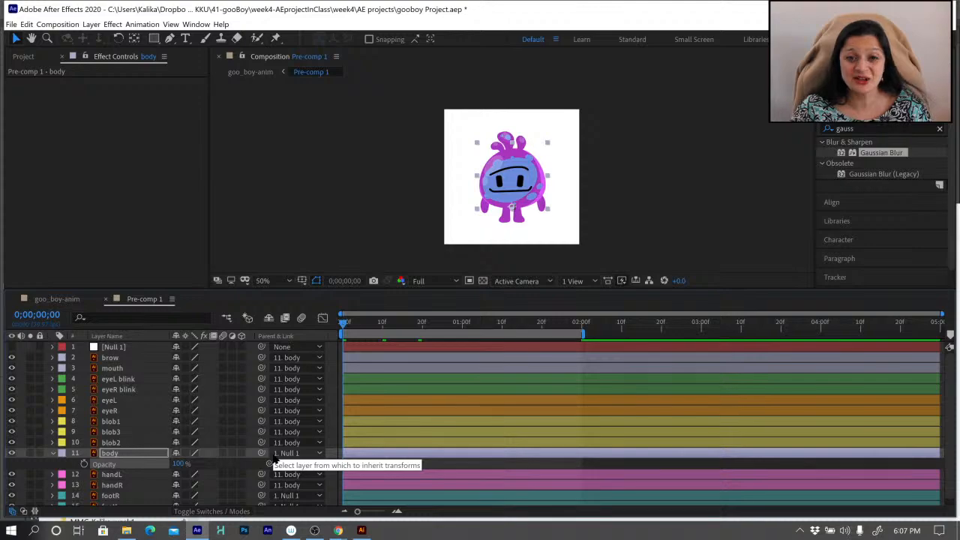
left_click(225, 468)
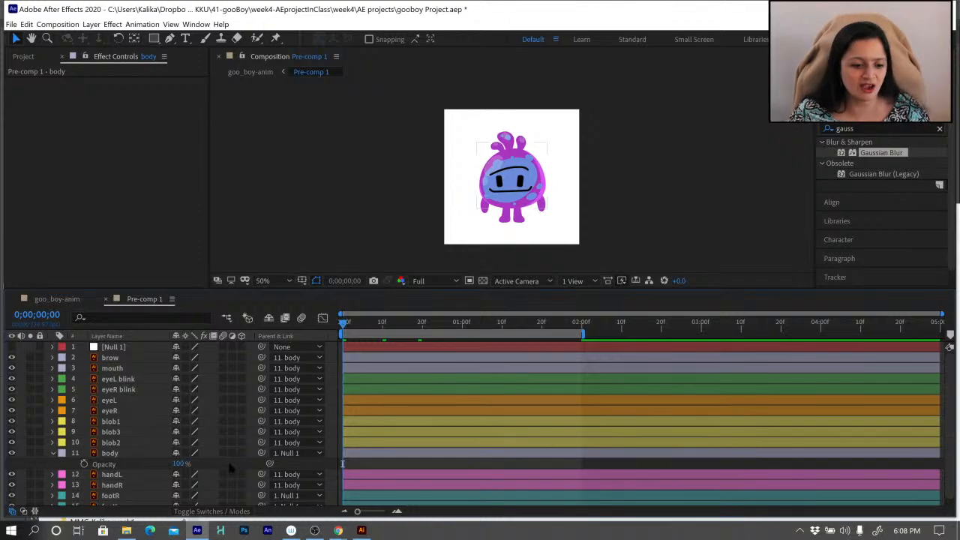
Collapse the body layer's properties and select the footL layer to identify it in the composition.
left_click(109, 453)
left_click(53, 453)
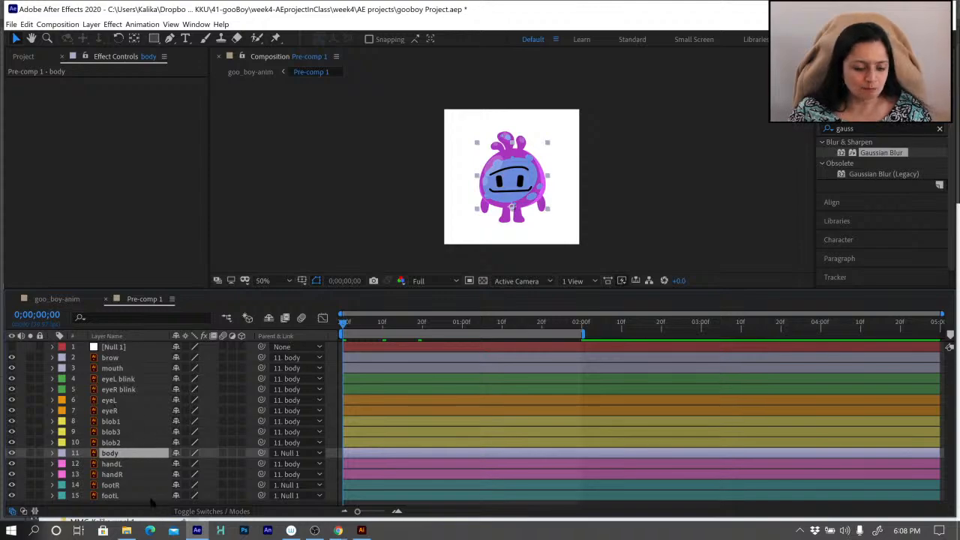
left_click(110, 496)
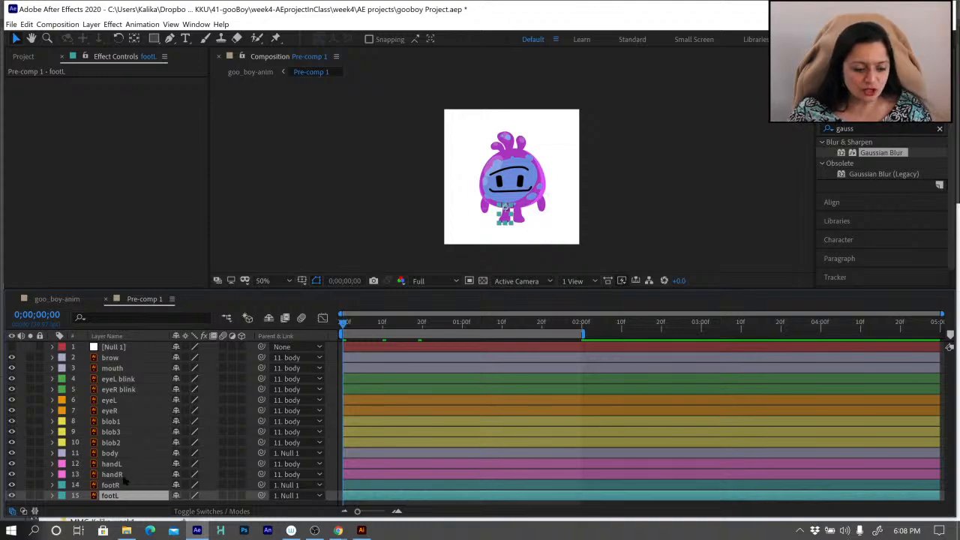
Reveal the keyframed properties of all layers, look over the keyframes from brow down to handL and deselect the layers.
left_click(124, 380)
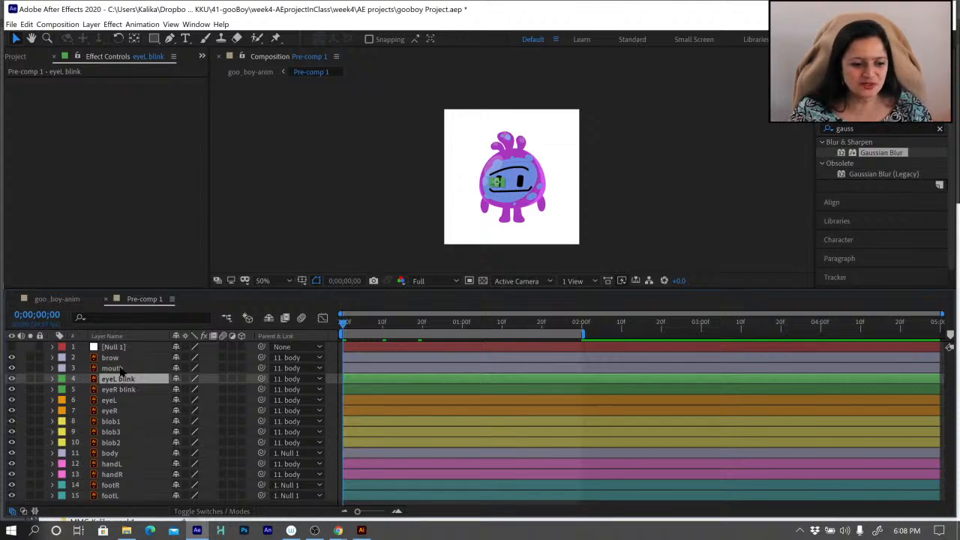
key("ctrl+a")
key("u")
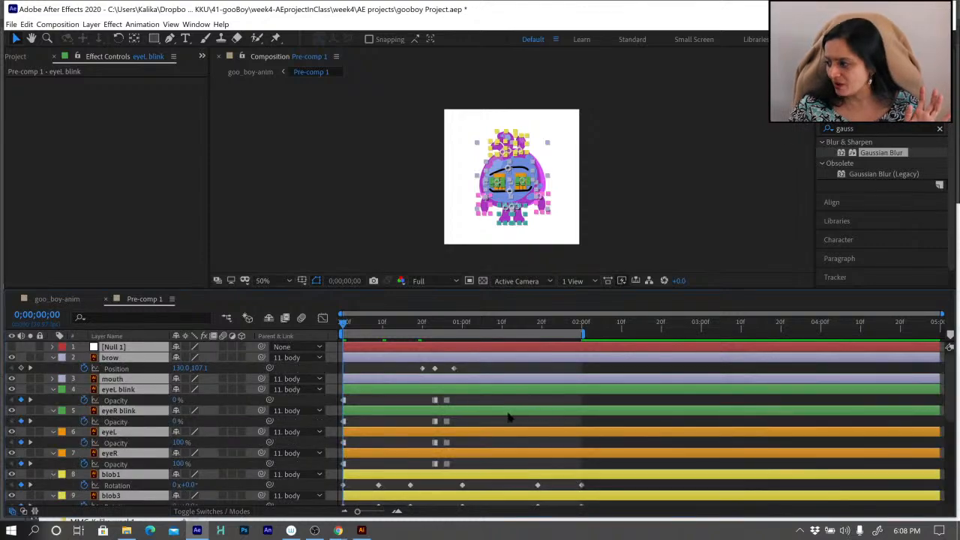
scroll(500, 414, "down", 3)
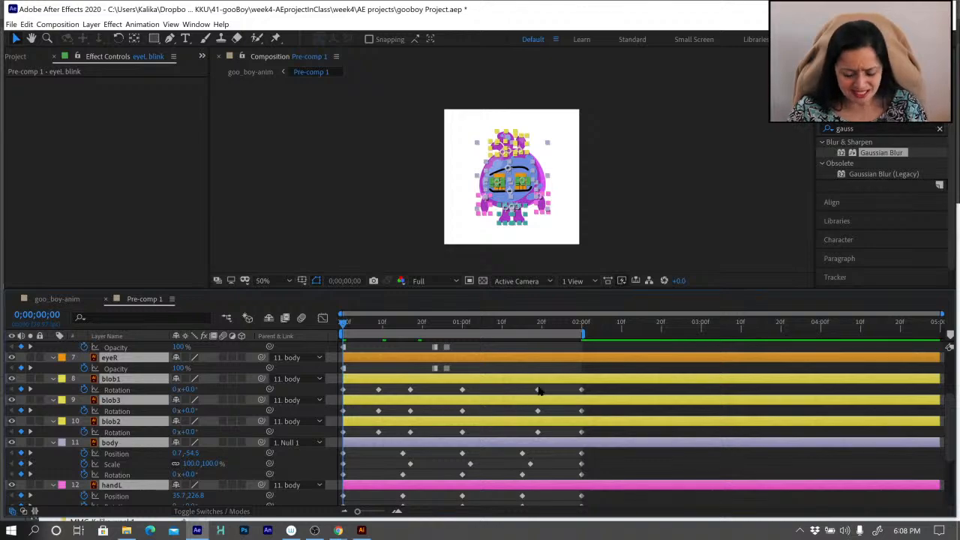
left_click(627, 414)
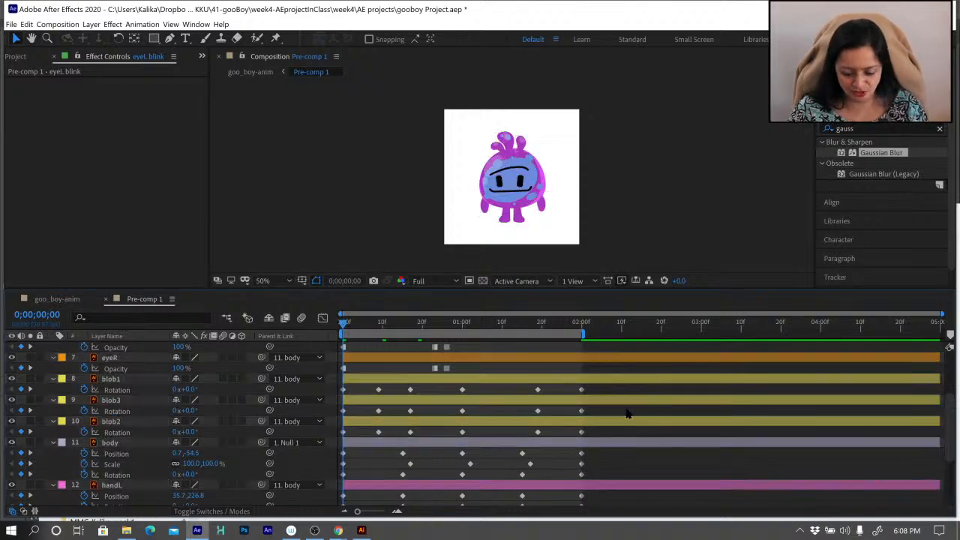
Preview the Pre-comp 1 animation, move between keyframes, scrub through the timeline and return to the first frame.
key("space")
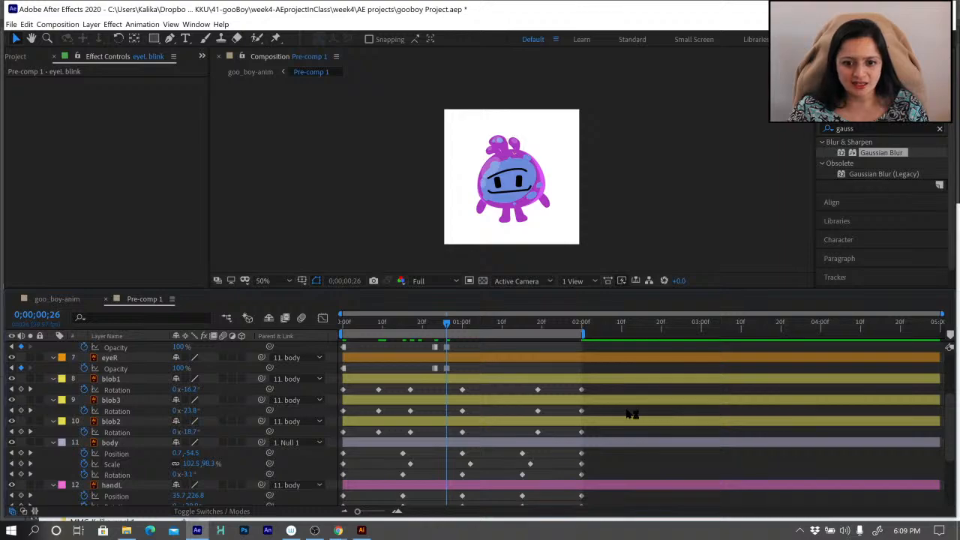
key("j")
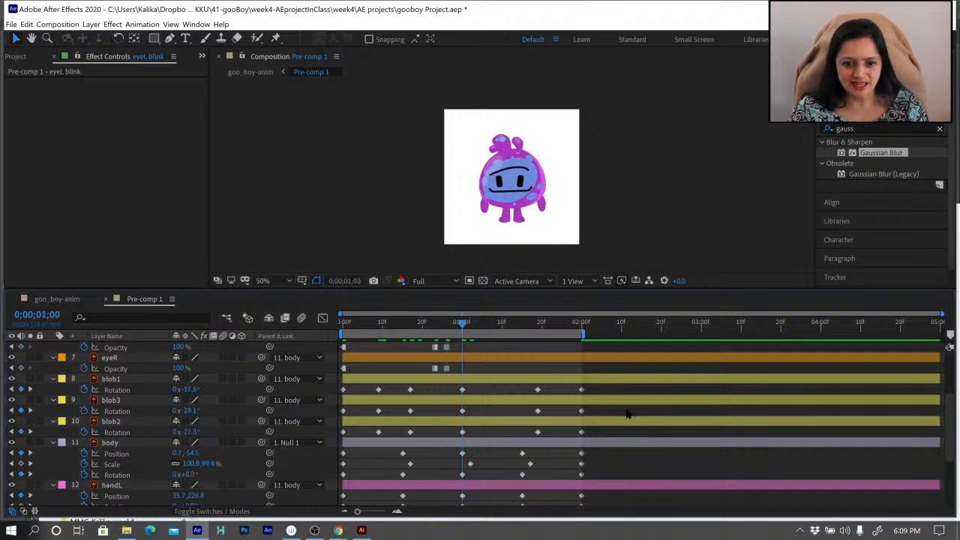
key("k")
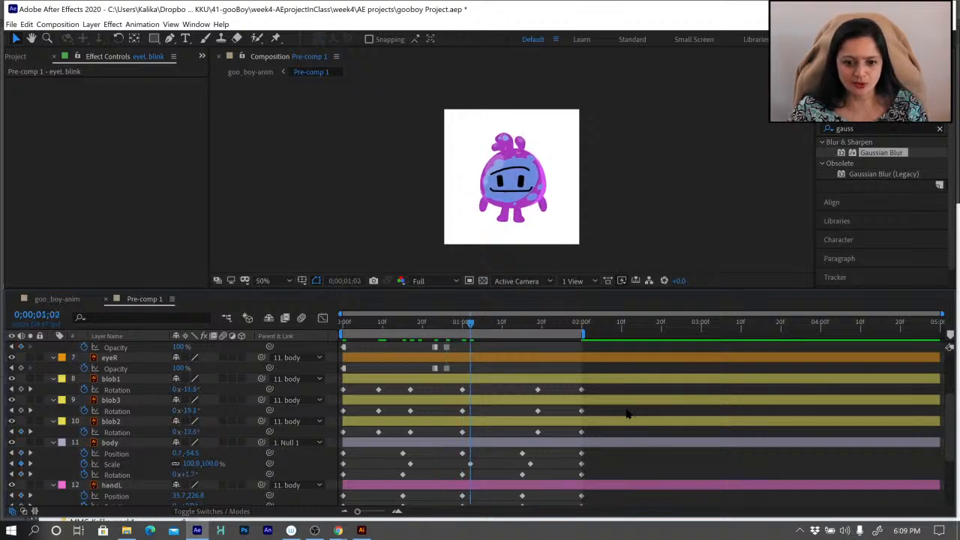
key("space")
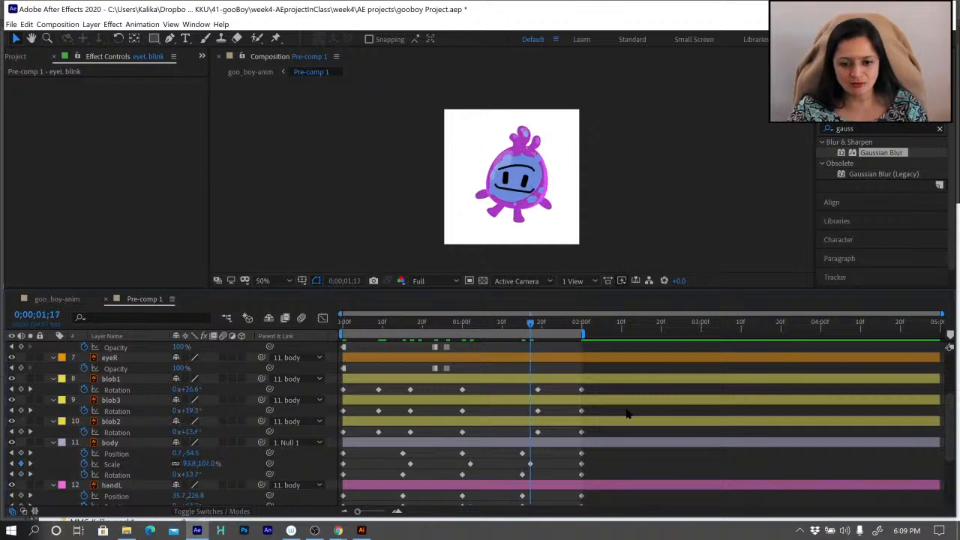
key("j")
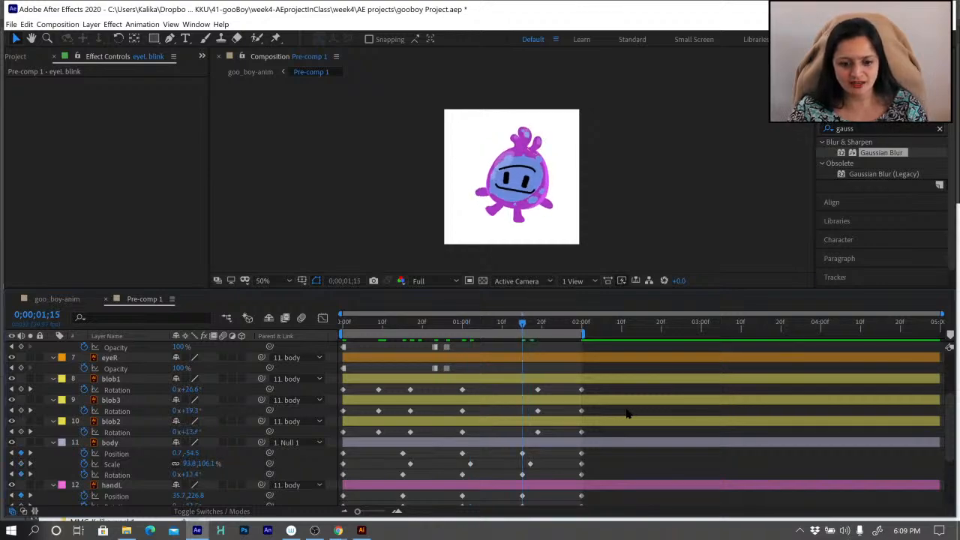
left_click_drag(395, 325, 583, 367)
key("Home")
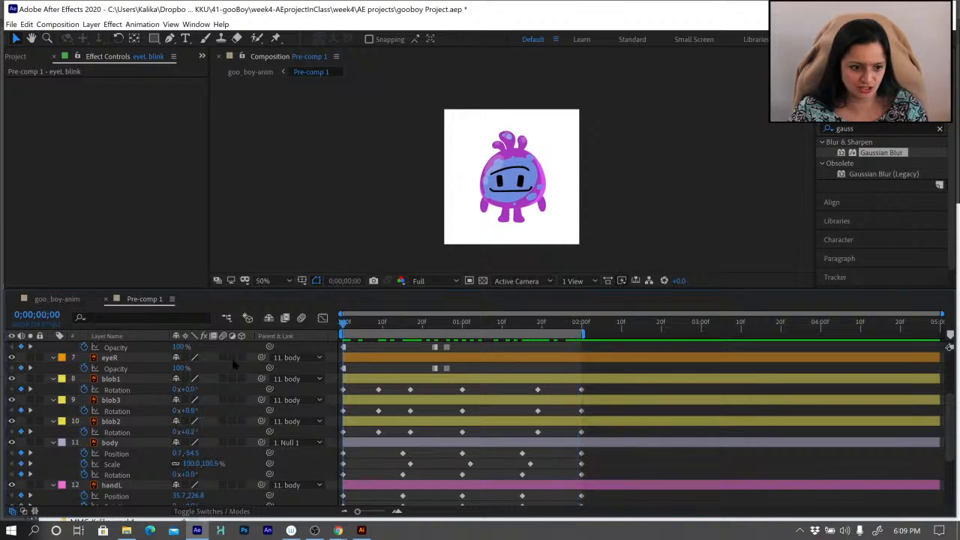
Group all the existing project items into a new folder named "old proj".
left_click(17, 56)
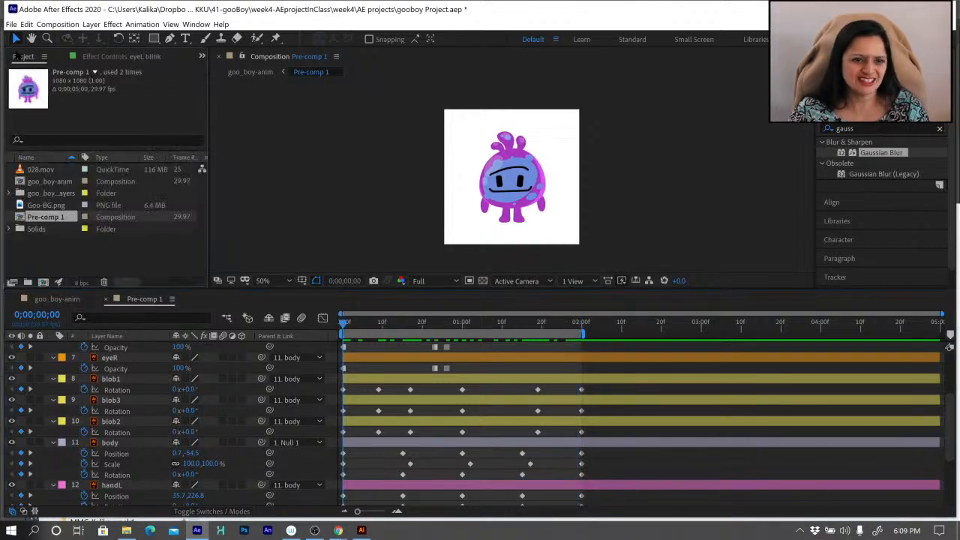
left_click(52, 256)
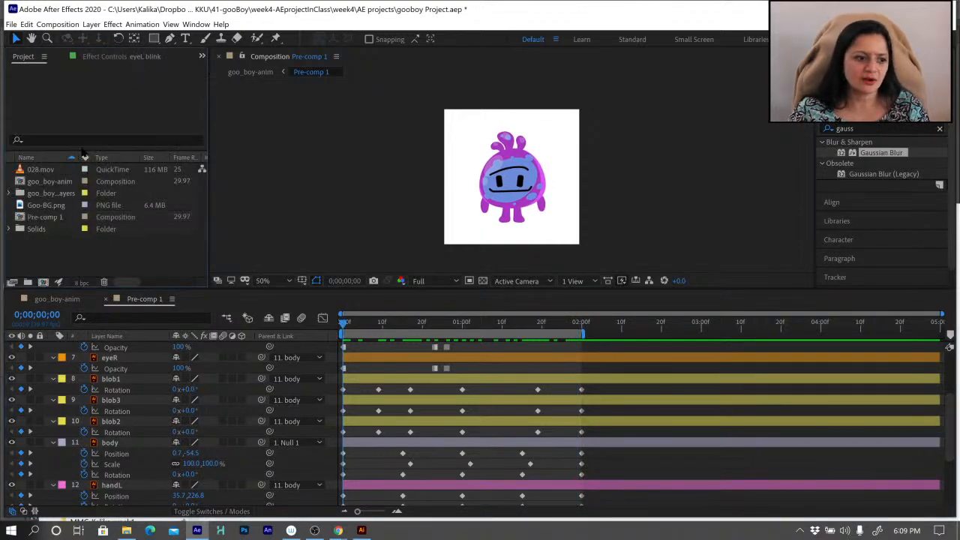
left_click_drag(29, 246, 67, 167)
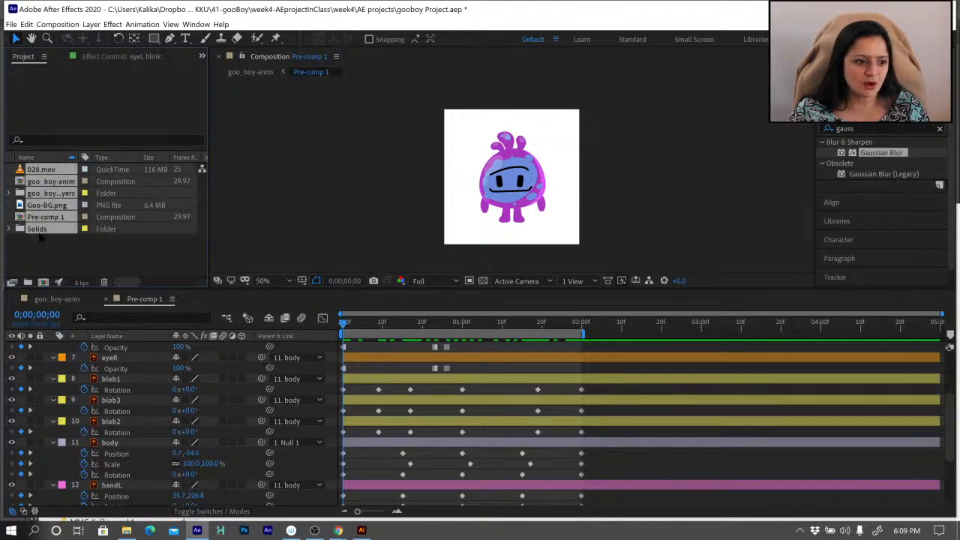
left_click_drag(37, 231, 28, 282)
type("old proj")
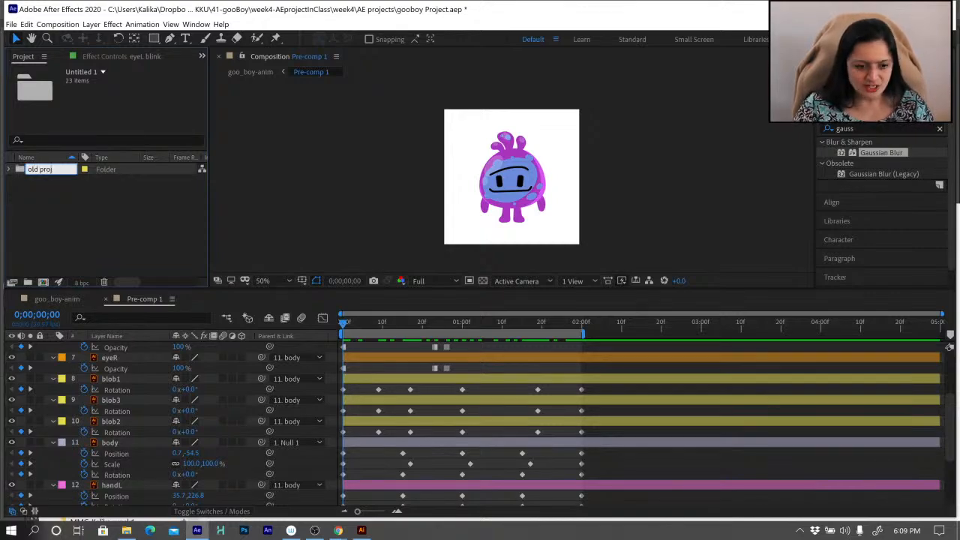
key("Return")
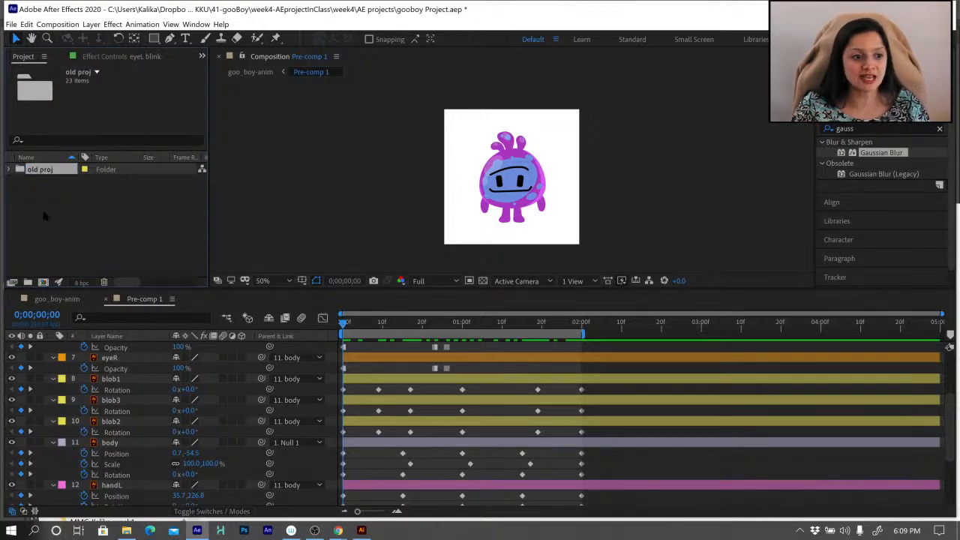
left_click(43, 216)
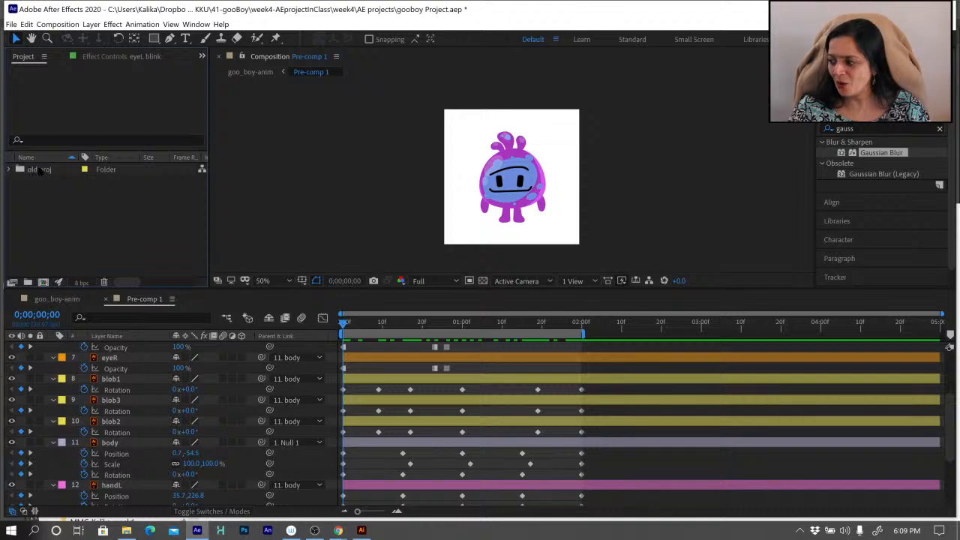
left_click(10, 24)
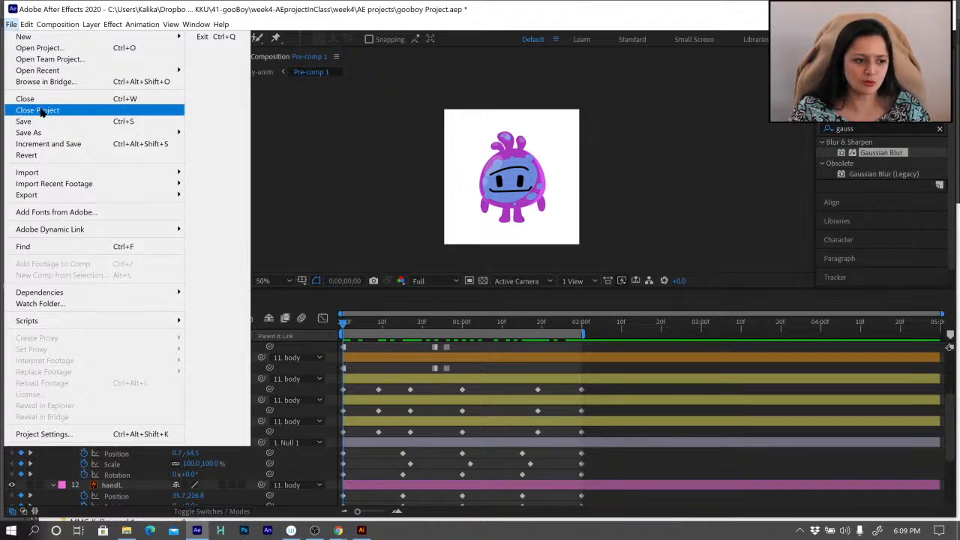
left_click(12, 24)
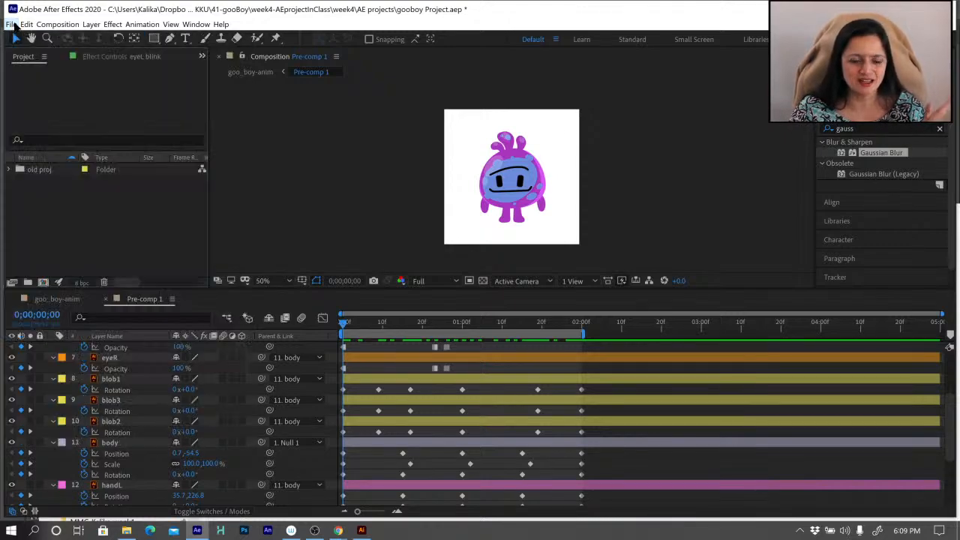
Create a new composition named "dummy" with a frame rate of 24 frames per second.
left_click(58, 24)
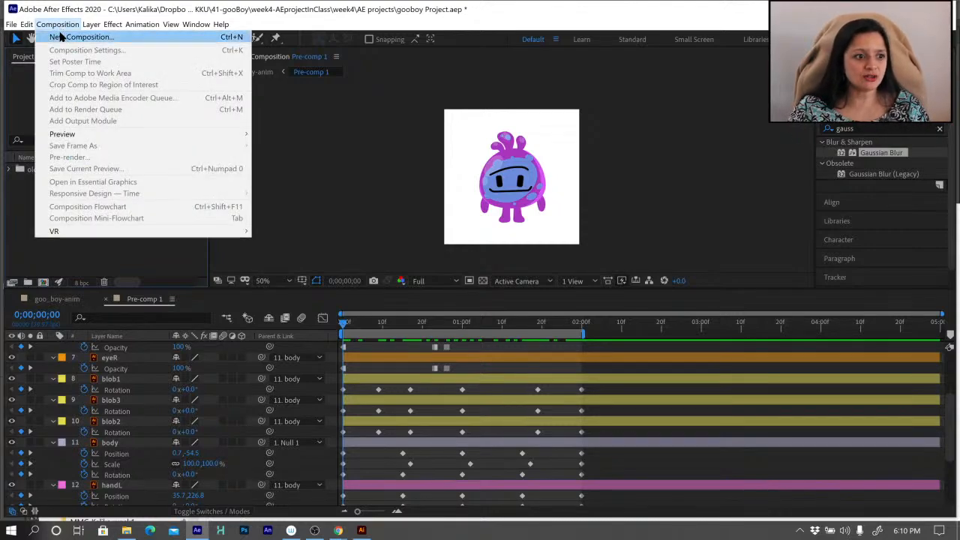
left_click(60, 36)
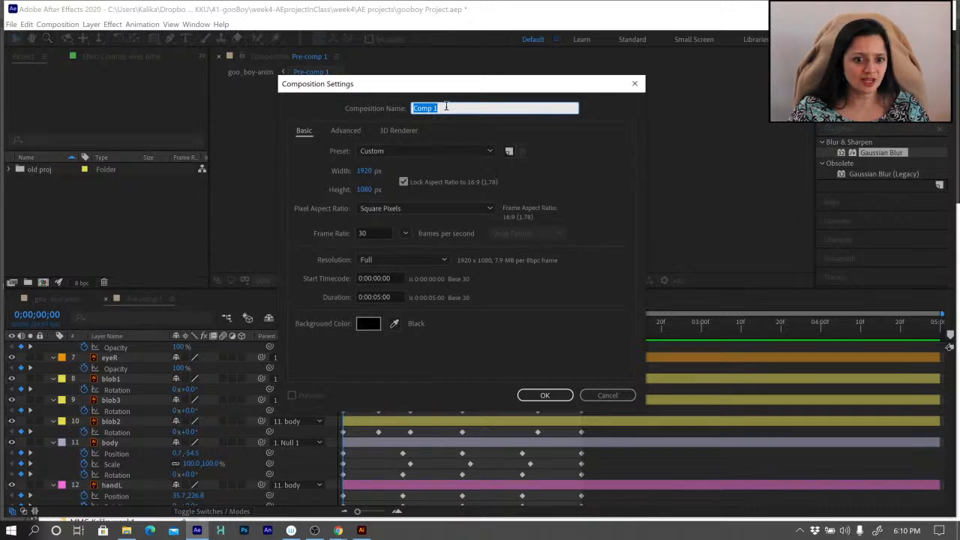
type("dummy")
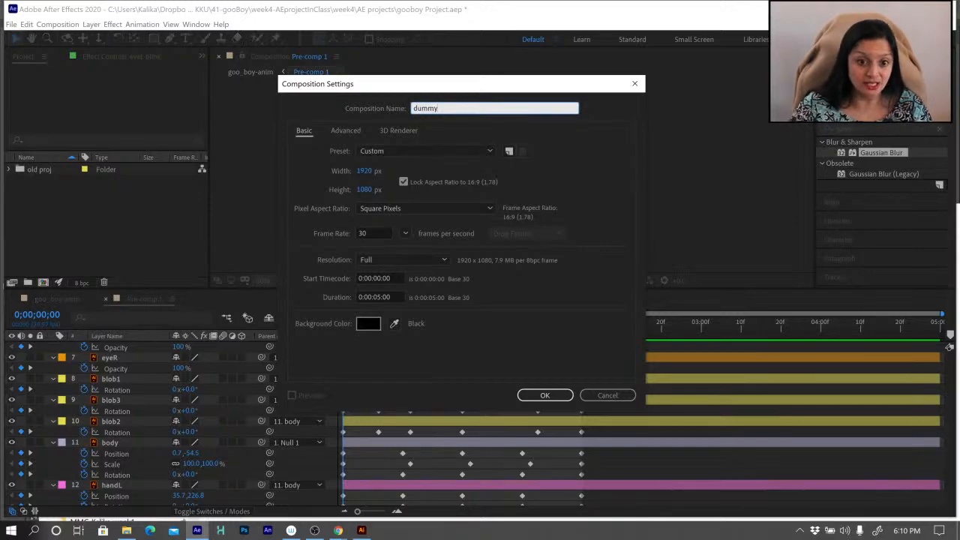
left_click_drag(472, 84, 489, 100)
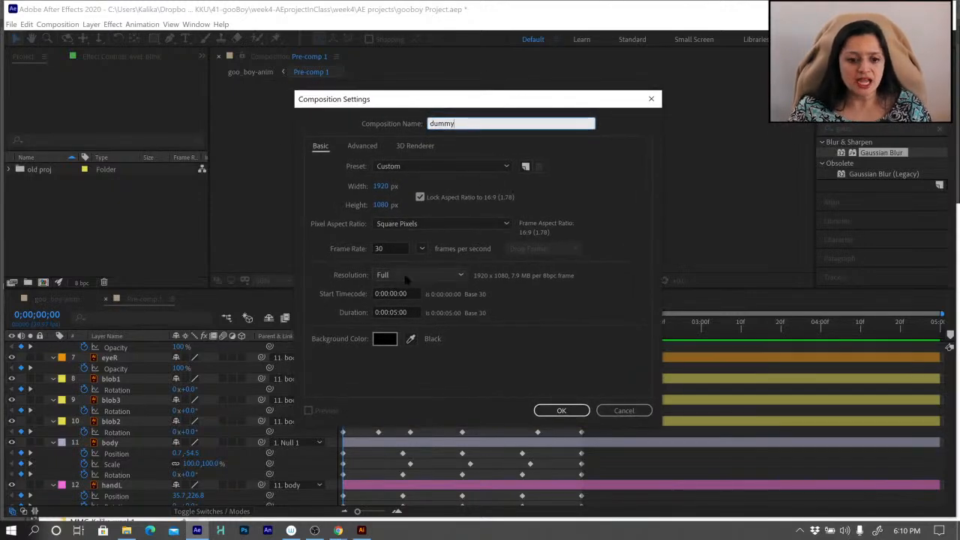
left_click(391, 248)
left_click(421, 248)
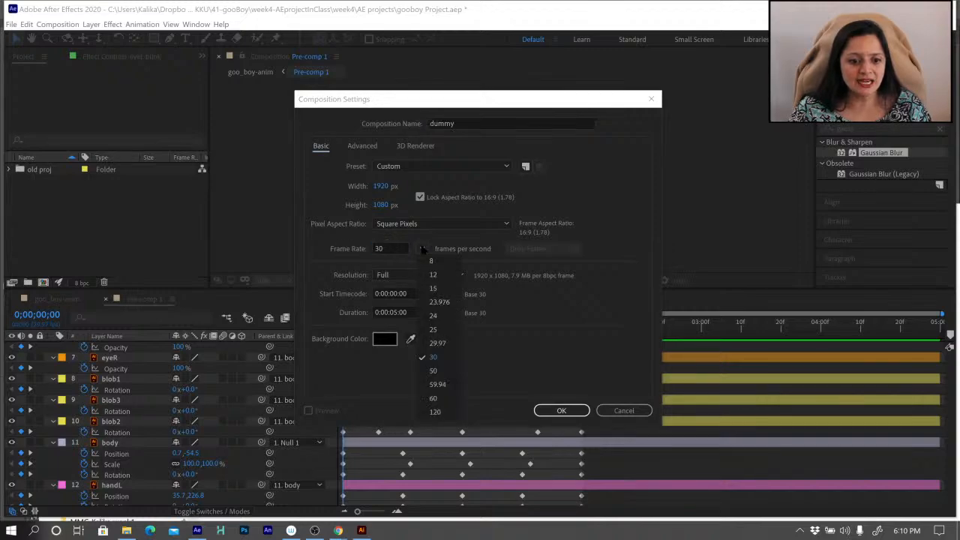
left_click(448, 318)
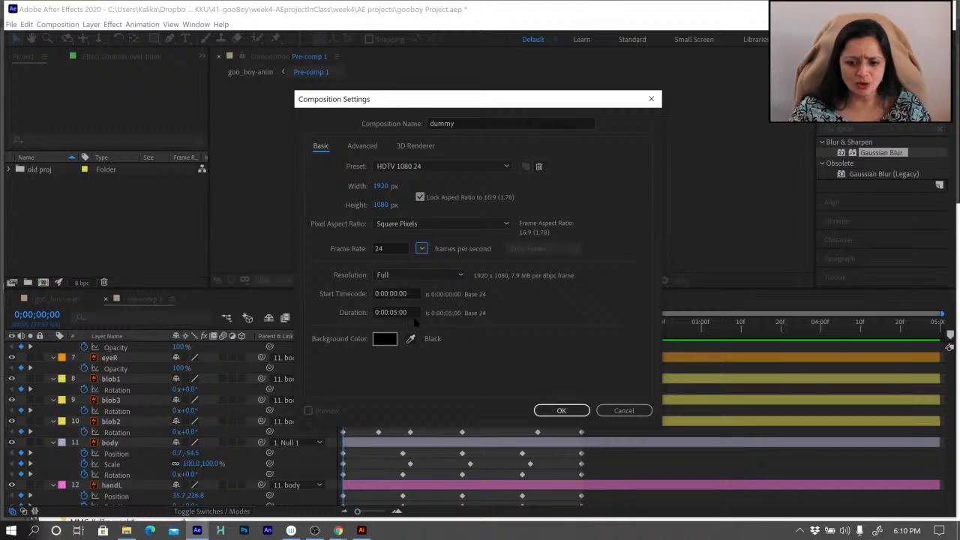
left_click(411, 311)
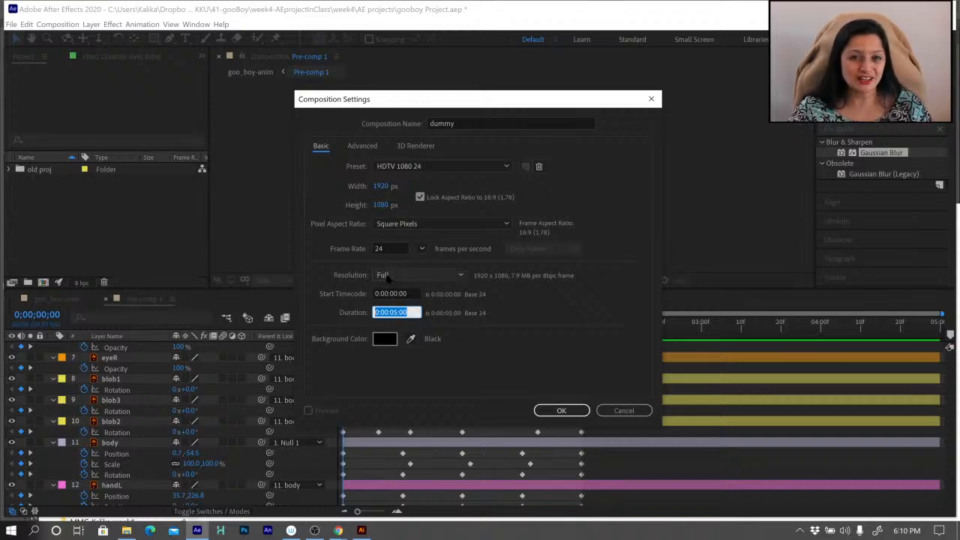
left_click(563, 410)
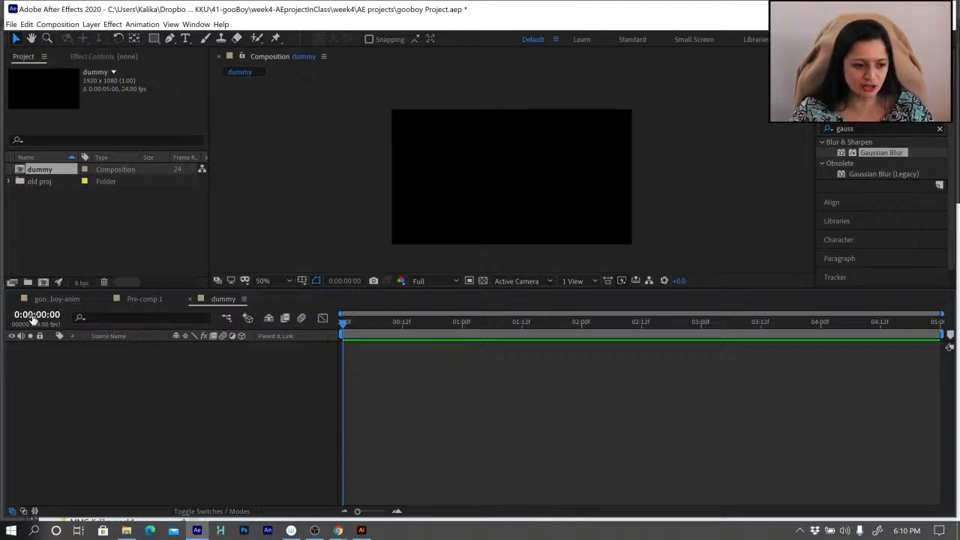
Switch the time display to frames and back to timecode, and look over the dummy composition's settings without changing them.
left_click(33, 318, "ctrl")
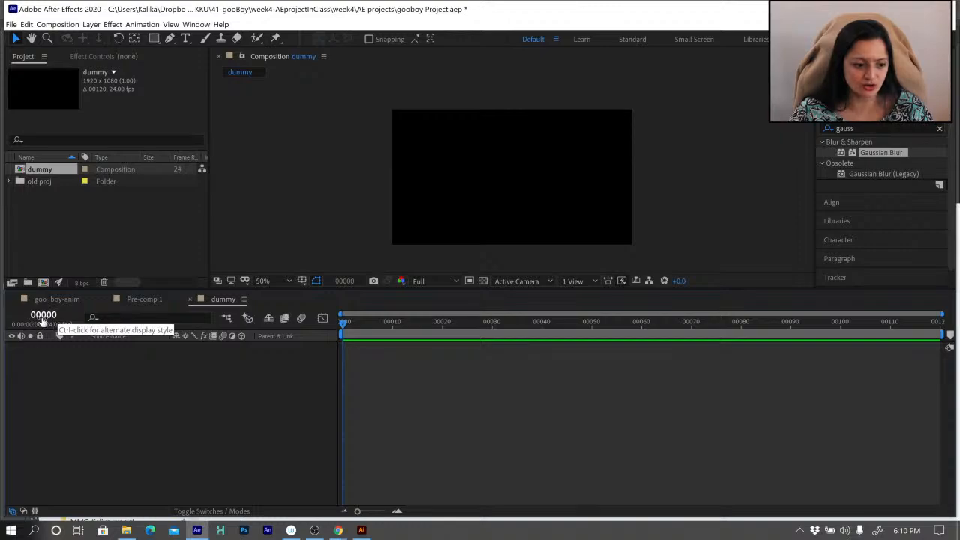
left_click(43, 318, "ctrl")
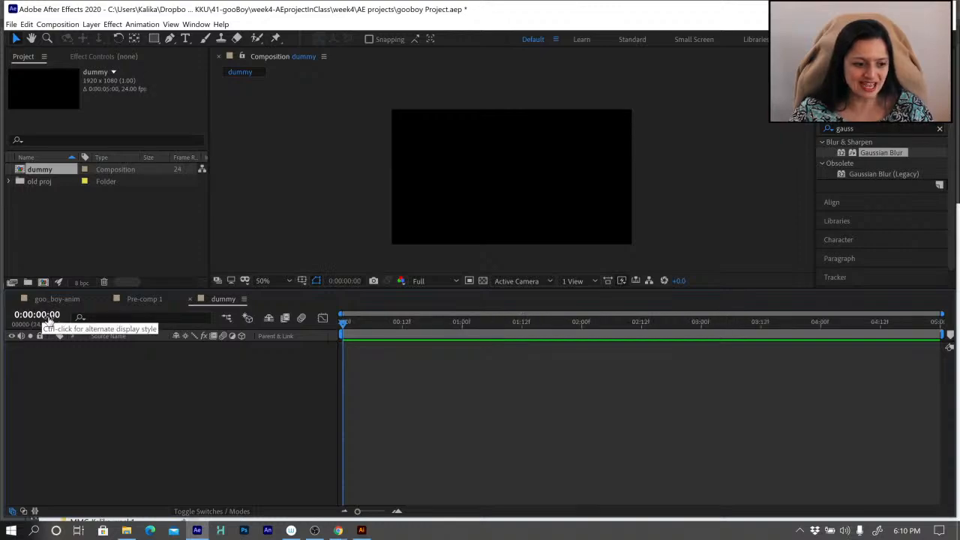
left_click(66, 25)
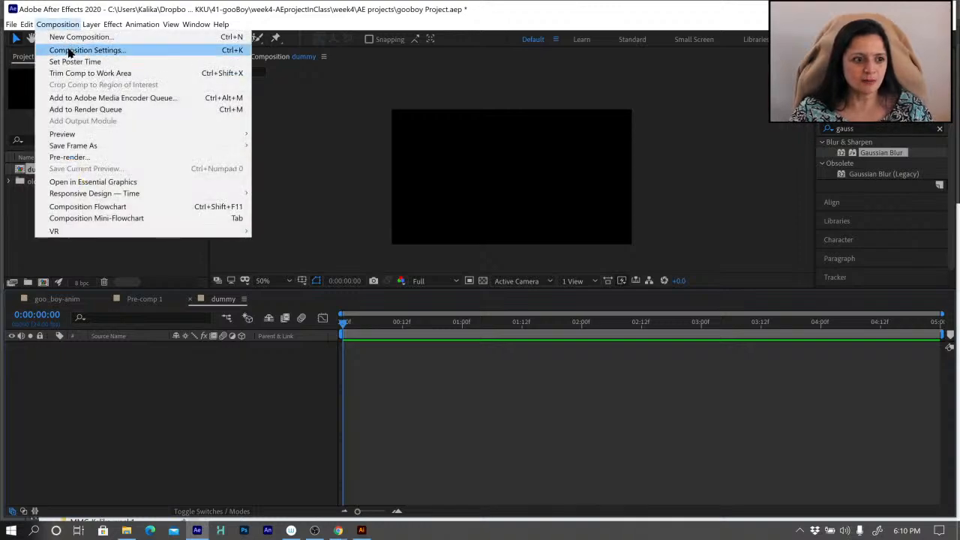
left_click(67, 48)
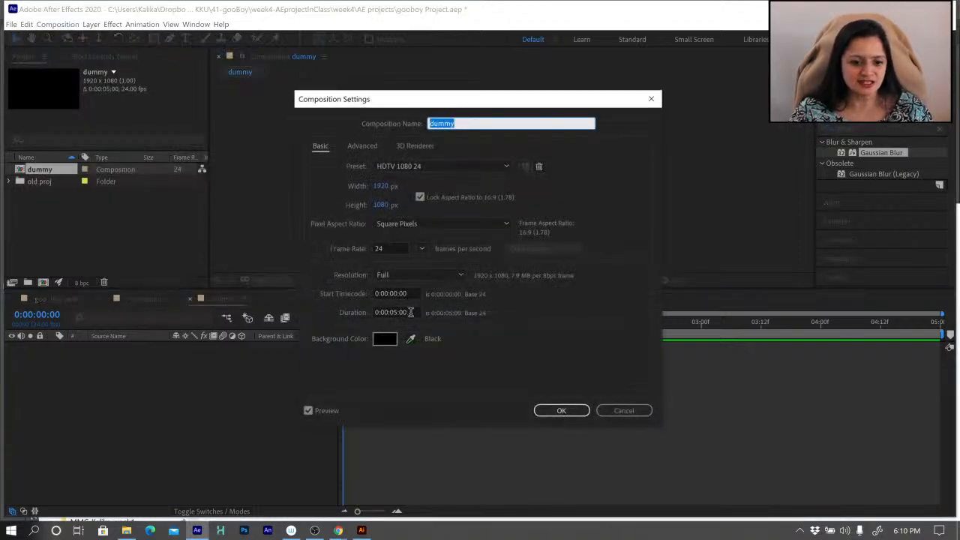
left_click(404, 312)
left_click(462, 347)
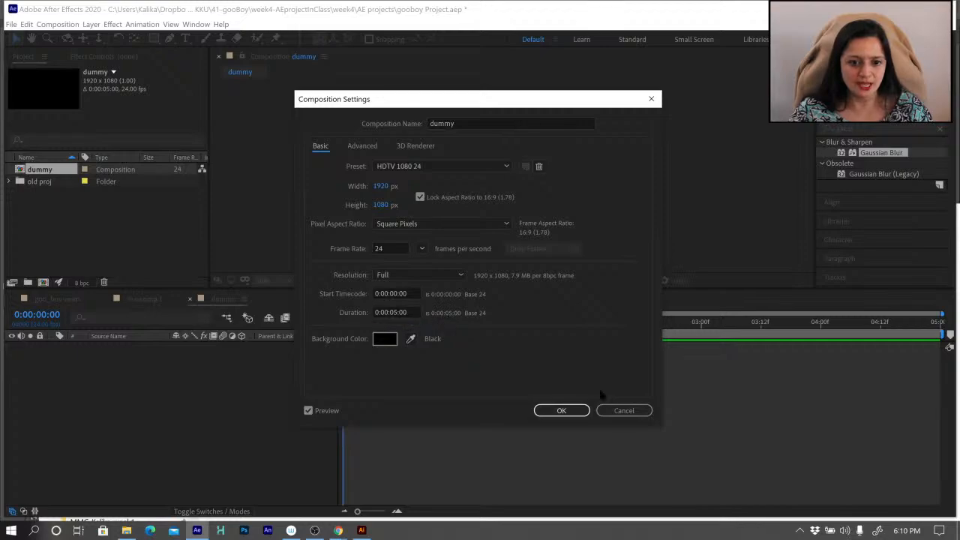
left_click(622, 410)
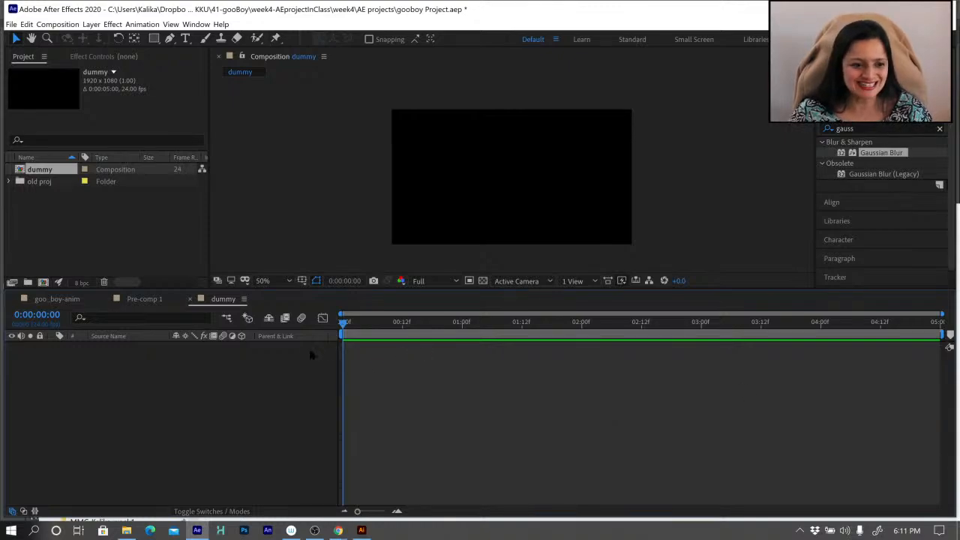
Reselect the dummy composition, look over its settings once more and delete the composition from the project.
left_click(50, 220)
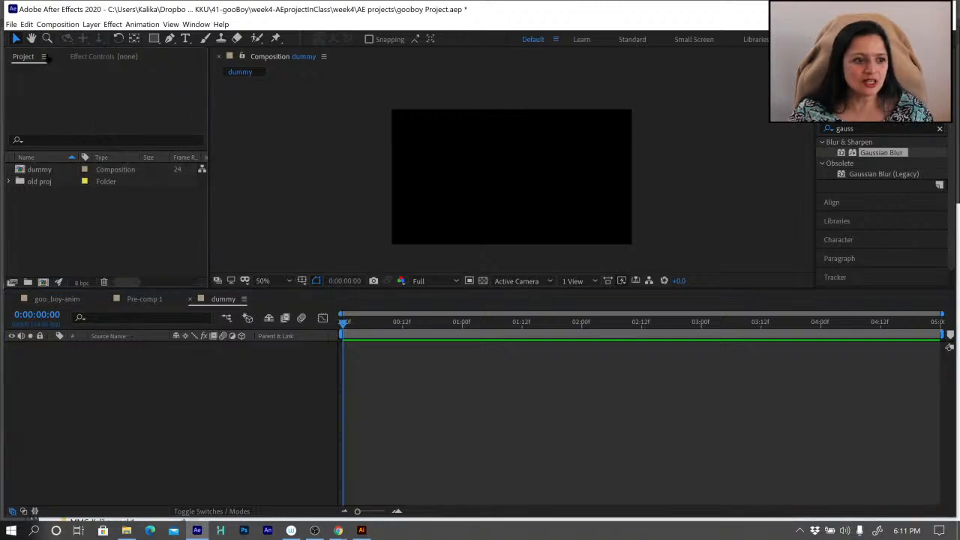
left_click(42, 170)
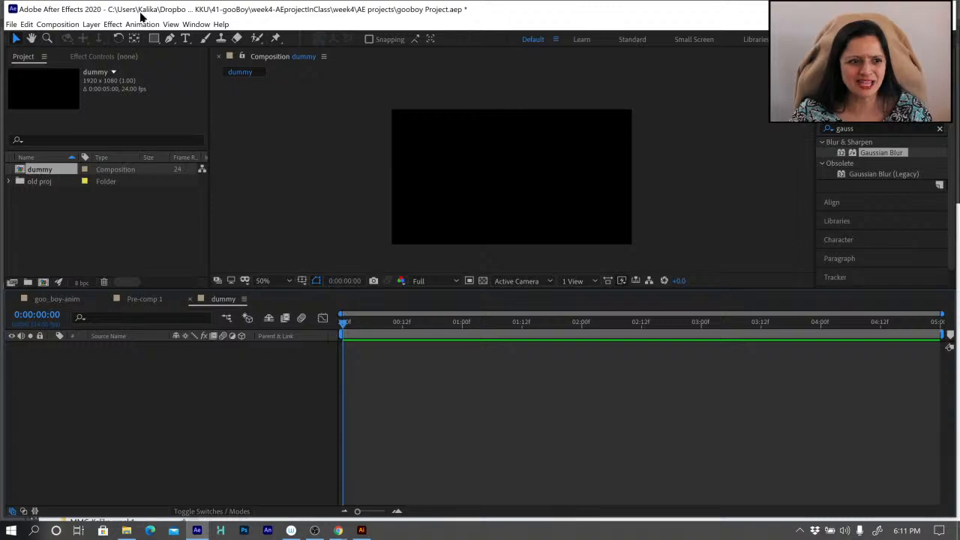
left_click(58, 24)
left_click(60, 50)
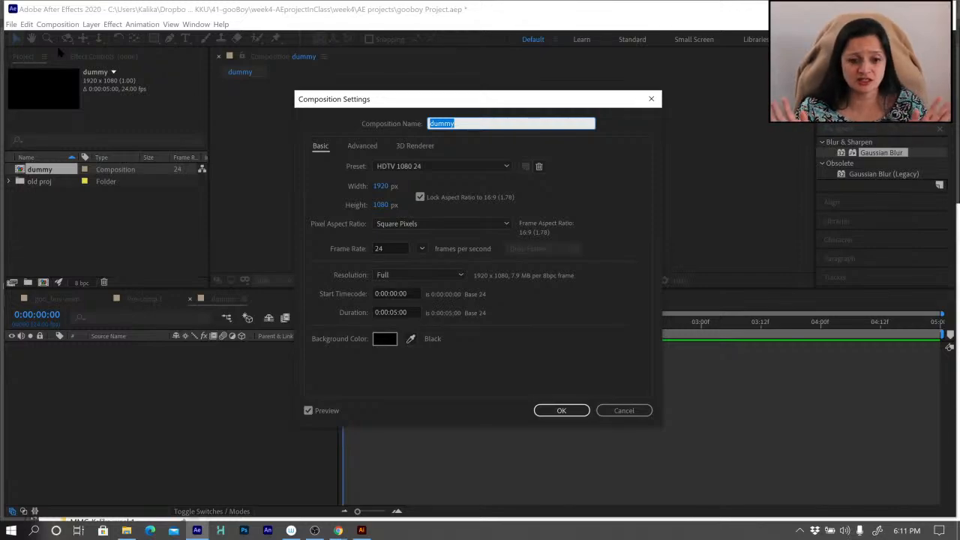
left_click(623, 411)
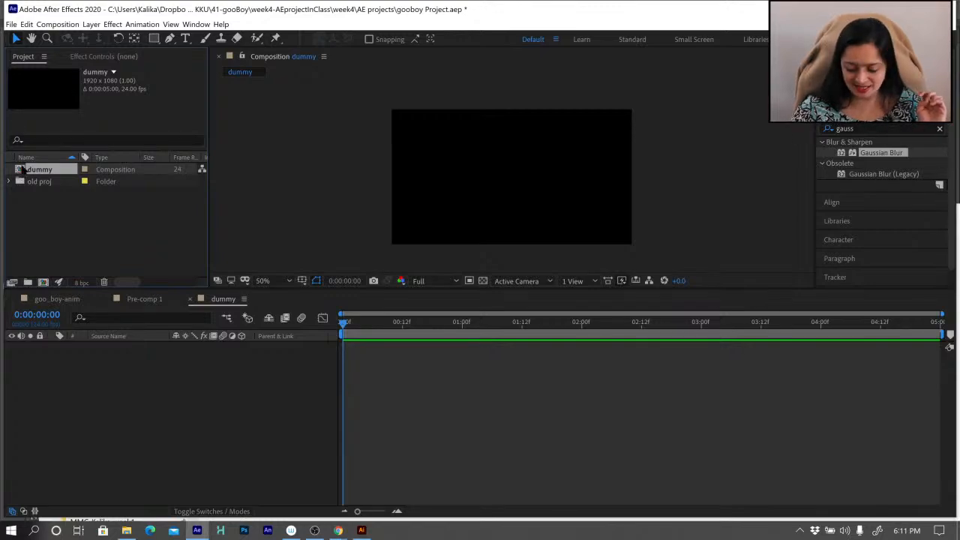
key("Delete")
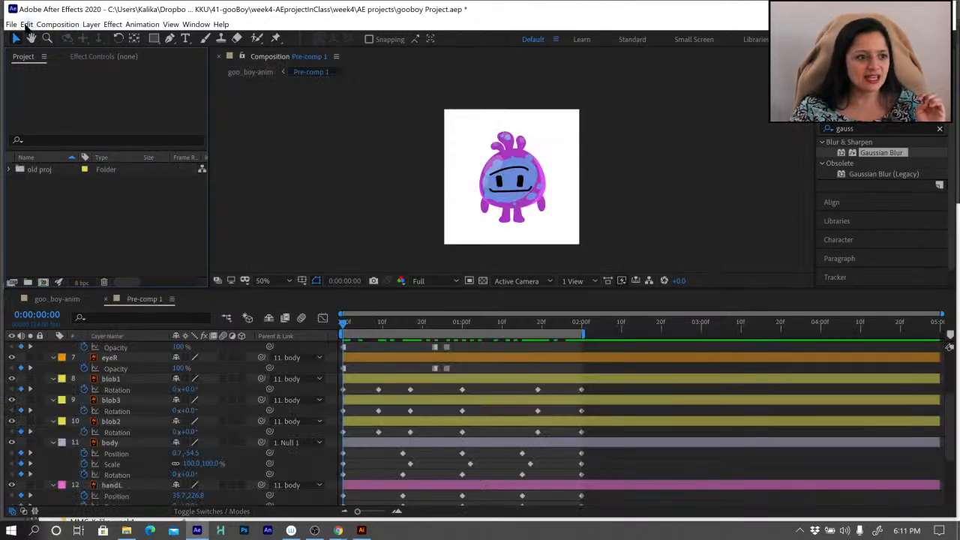
Start a file import and browse from the recent 41-gooBoy folder through week4-AEprojectInClass and week4 to the assets folder.
left_click(11, 25)
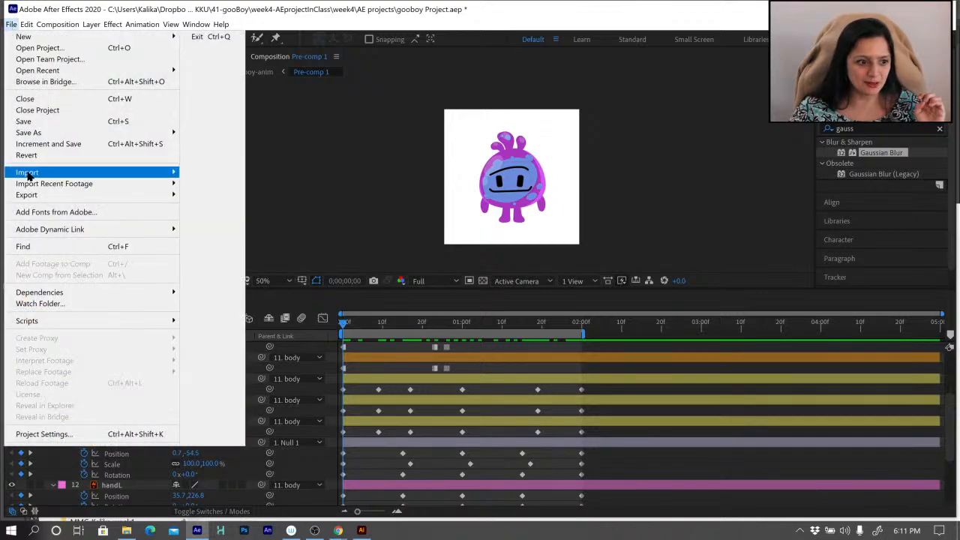
mouse_move(31, 177)
left_click(216, 176)
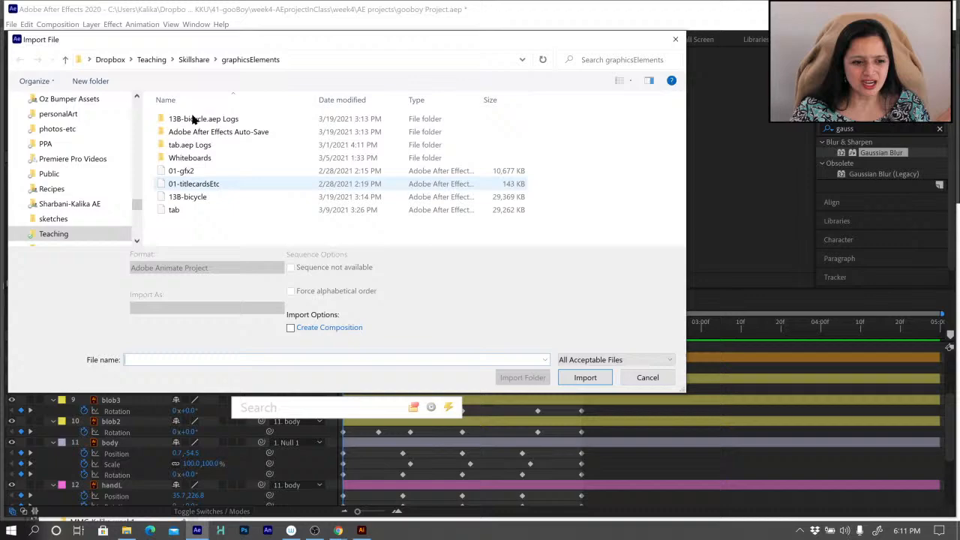
double_click(209, 235)
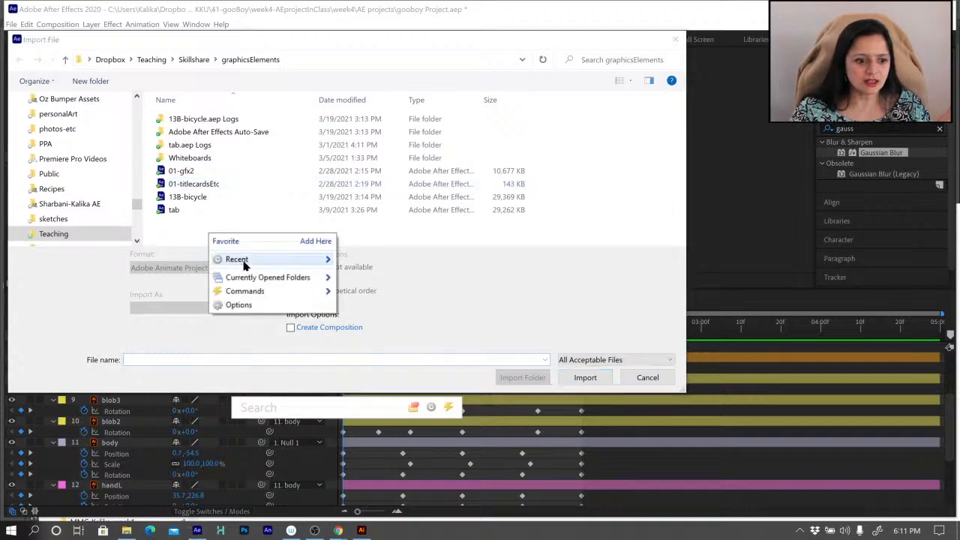
mouse_move(243, 259)
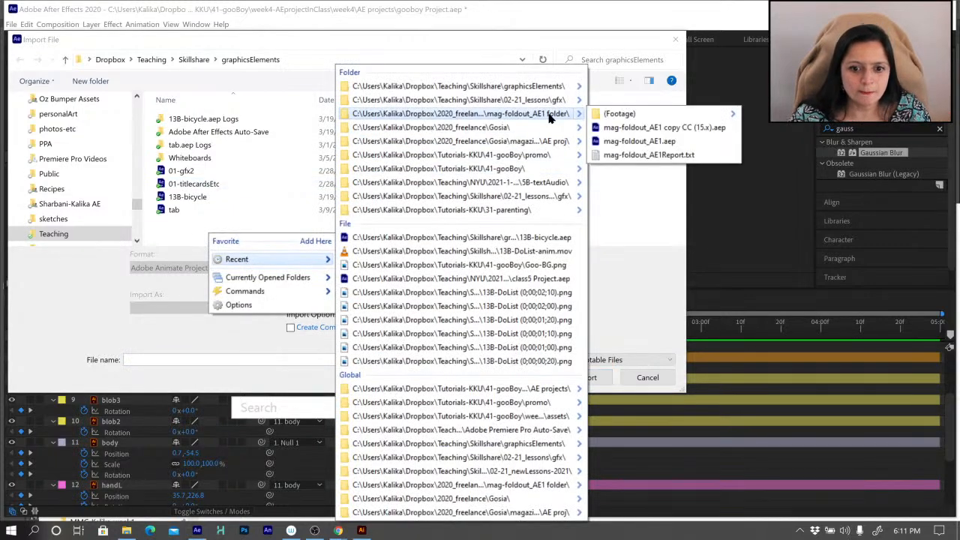
left_click(527, 169)
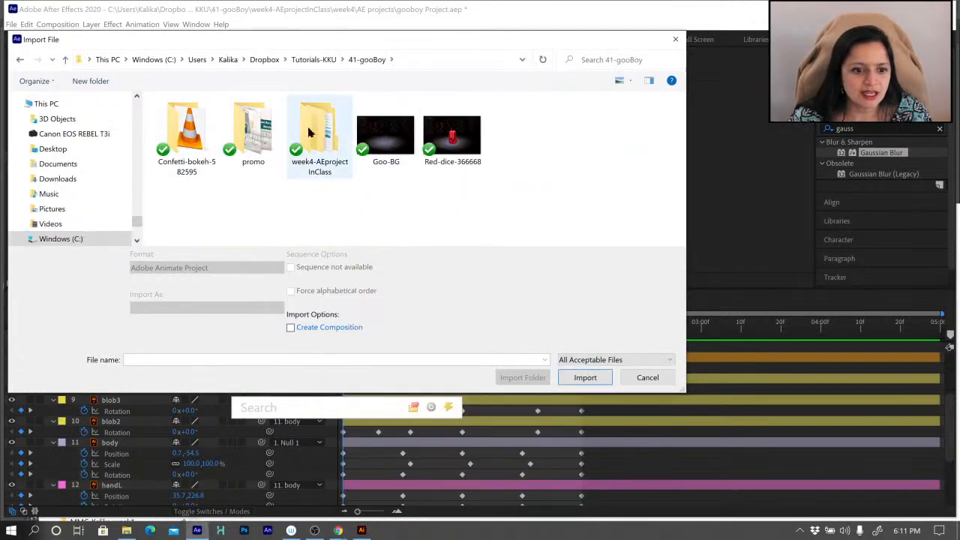
double_click(305, 124)
double_click(180, 131)
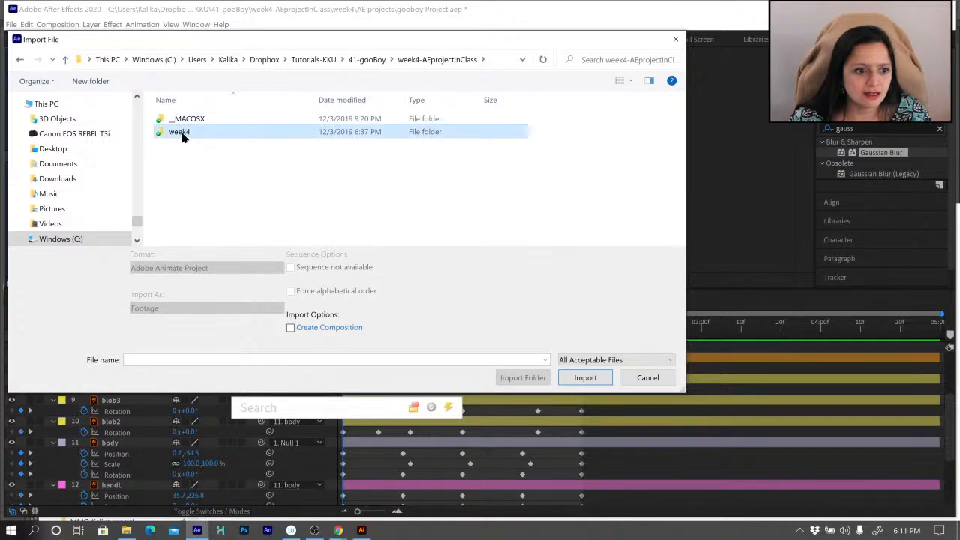
double_click(181, 132)
Select the goo_boy-anim Illustrator file for import, keeping its file name.
left_click(180, 132)
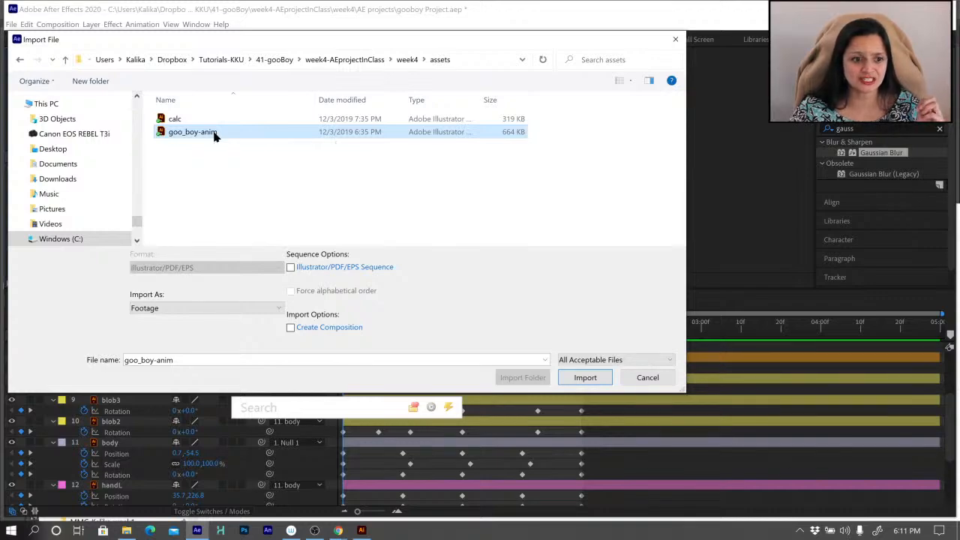
left_click(213, 132)
key("Escape")
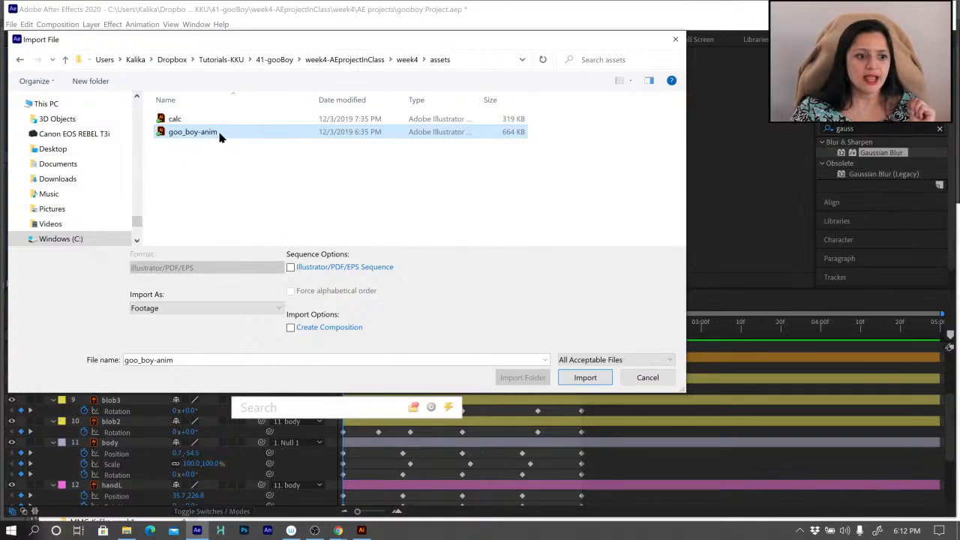
left_click(207, 133)
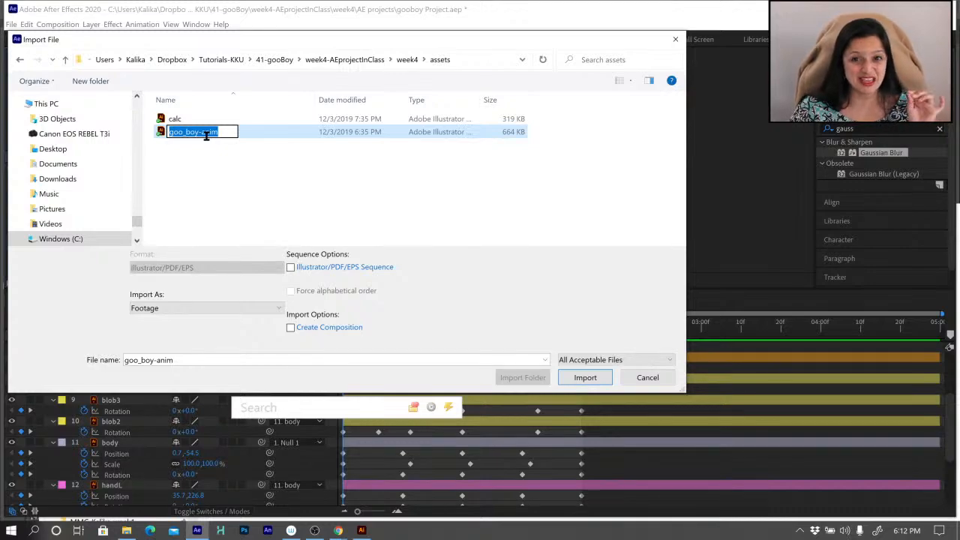
left_click(213, 159)
left_click(210, 135)
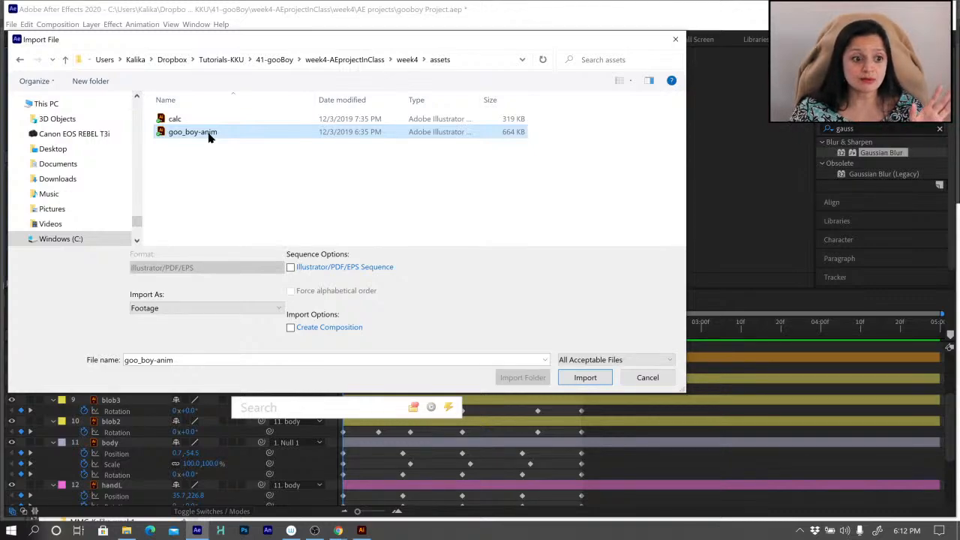
left_click(201, 132)
key("Escape")
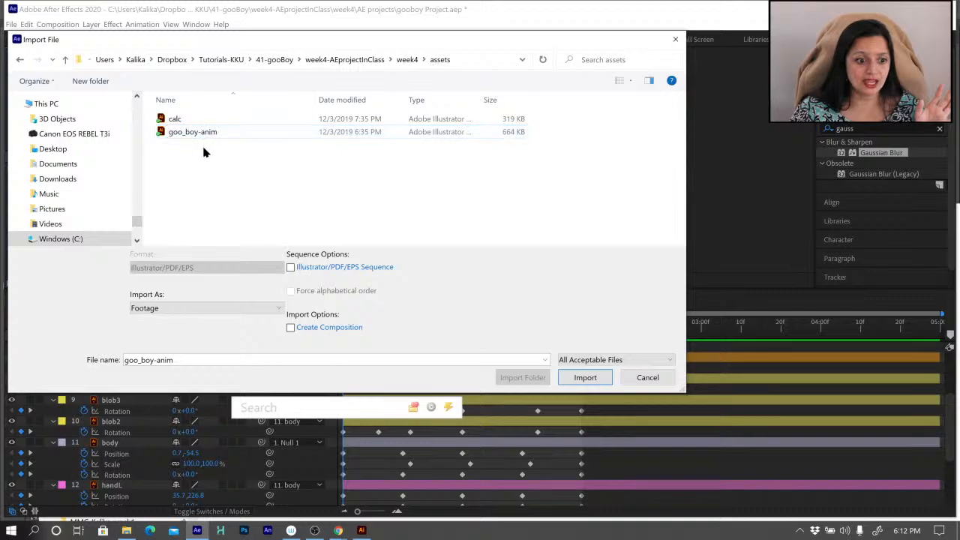
Import goo_boy-anim as Composition - Retain Layer Sizes.
left_click(198, 308)
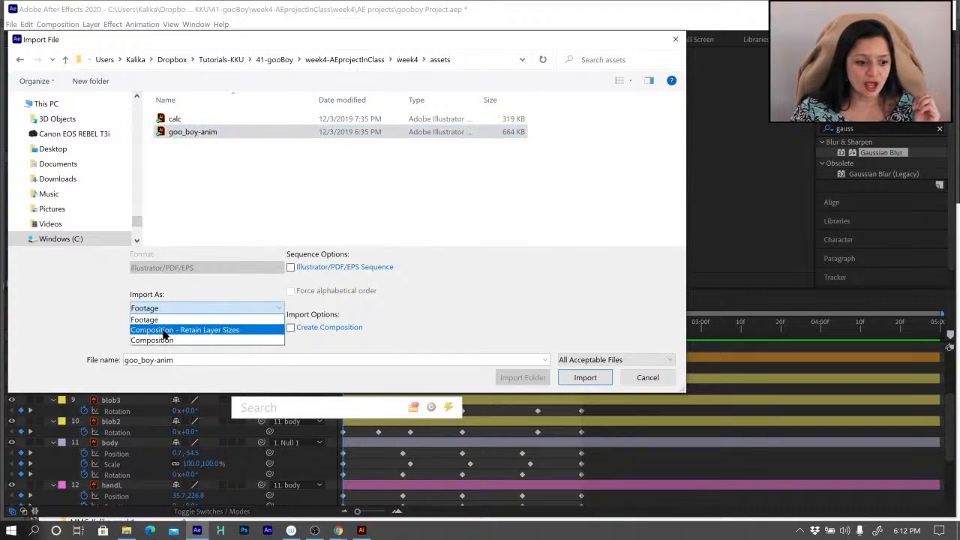
left_click(229, 334)
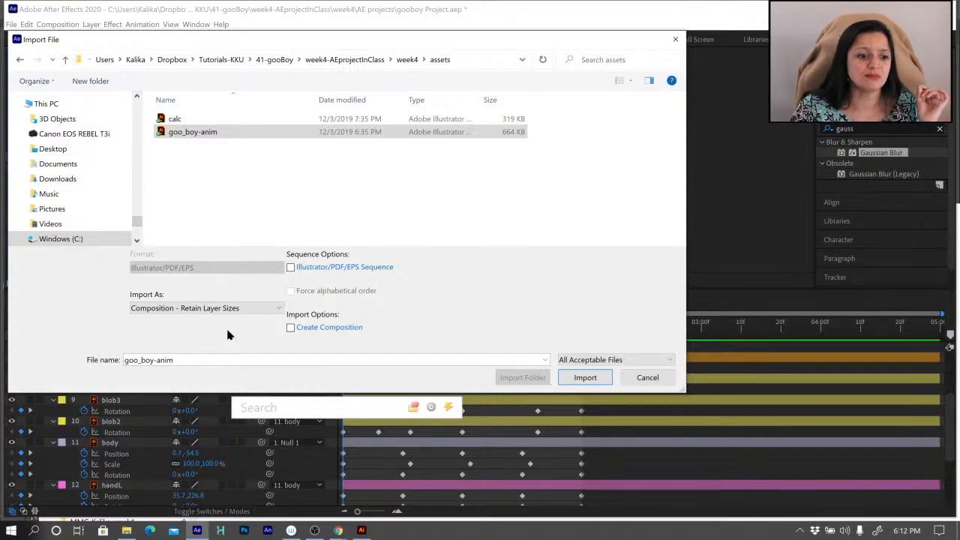
left_click(232, 312)
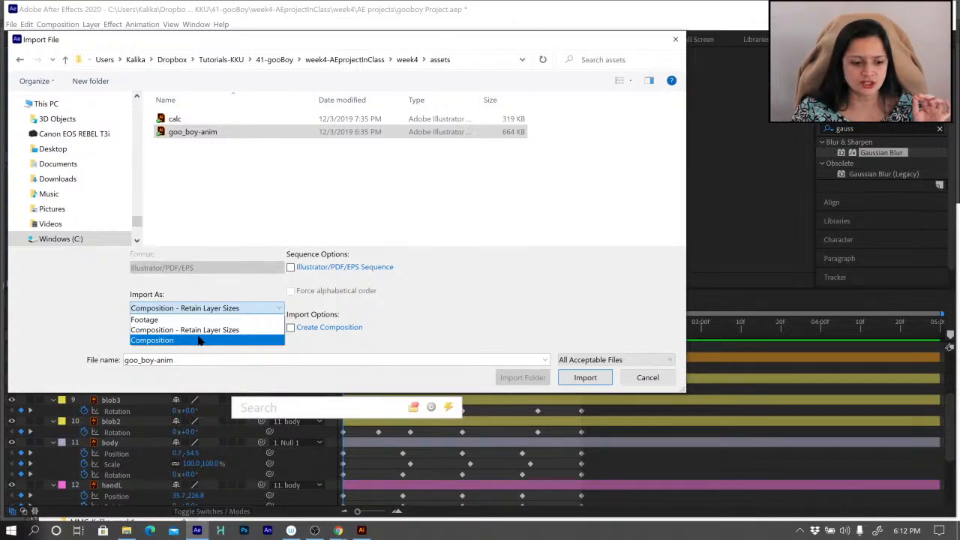
left_click(199, 329)
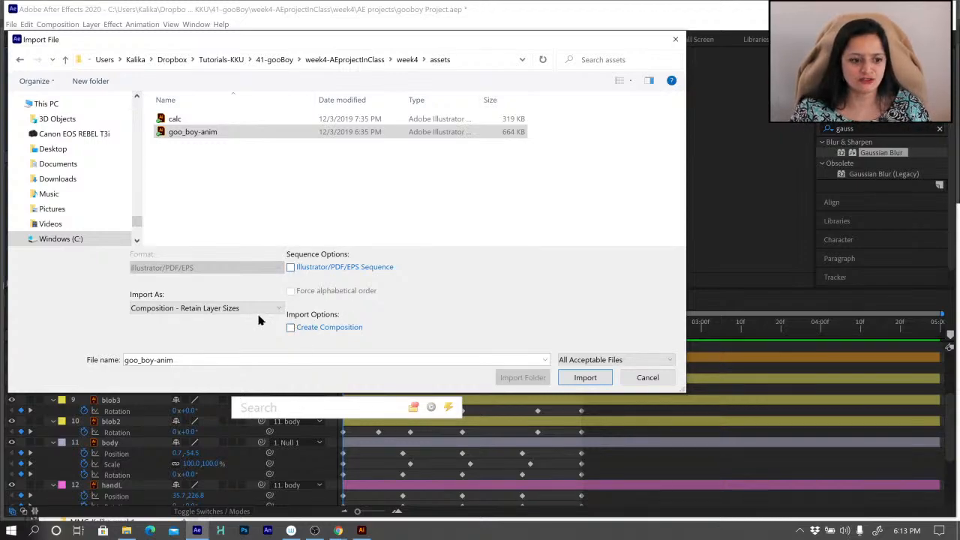
left_click(585, 378)
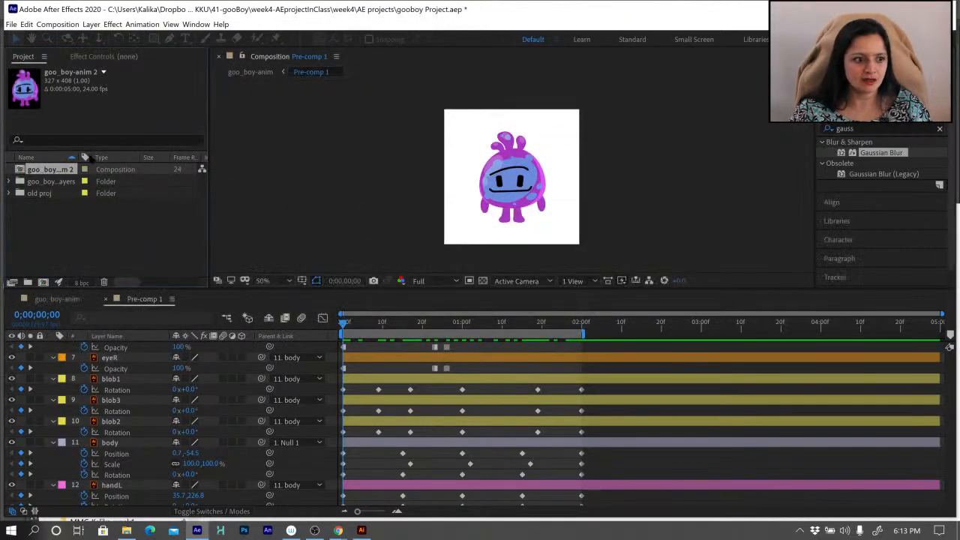
Open the newly imported goo_boy-anim 2 composition, enlarge the character in the viewer and select the brow layer.
double_click(22, 170)
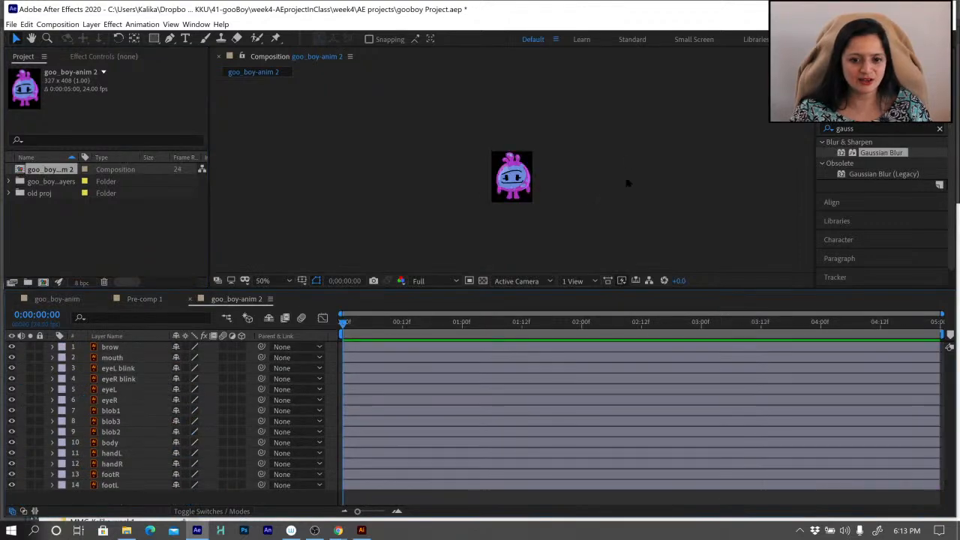
scroll(574, 204, "up", 4)
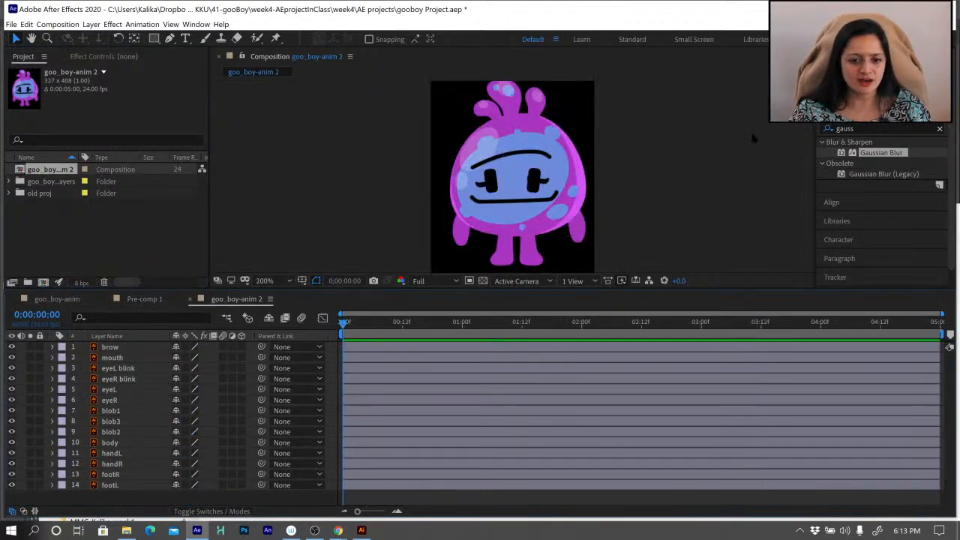
left_click(113, 348)
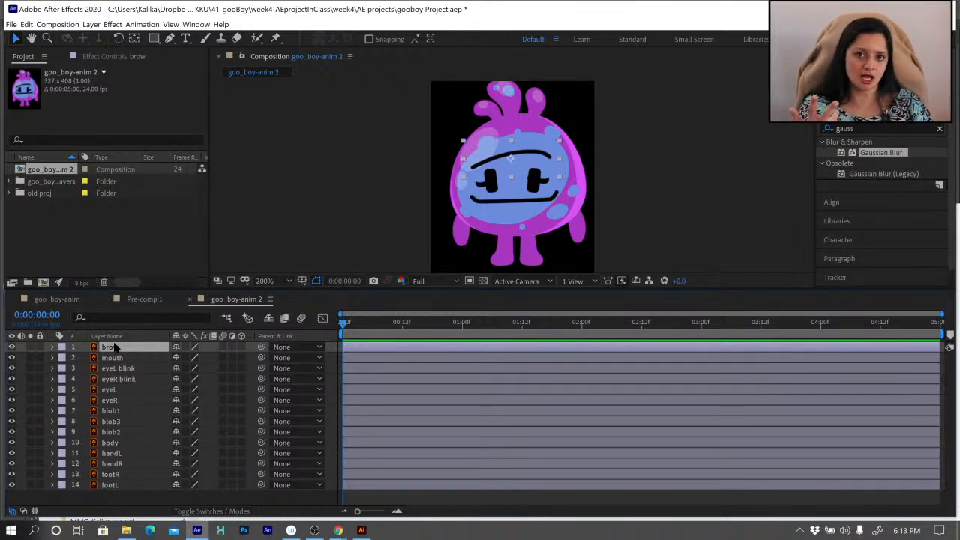
Open the older goo_boy-anim composition, collapse its layer properties and examine the keyframed layers inside Pre-comp 1.
left_click(63, 300)
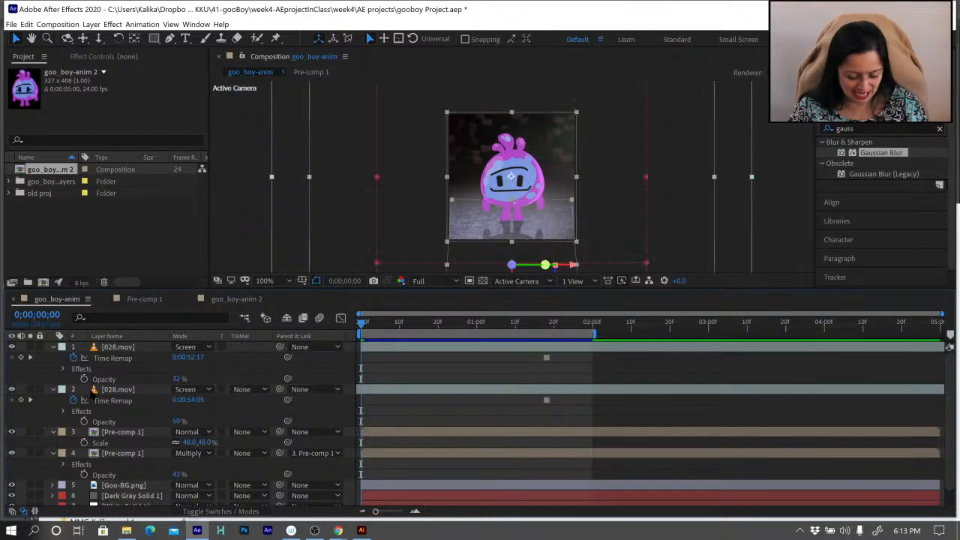
key("ctrl+a")
key("u")
left_click(114, 444)
left_click(117, 368)
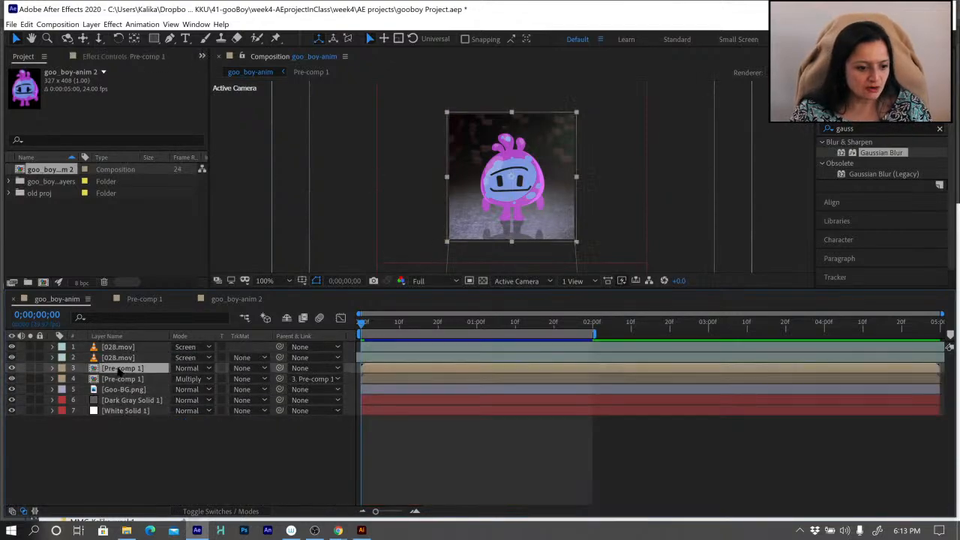
double_click(117, 368)
scroll(138, 387, "down", 5)
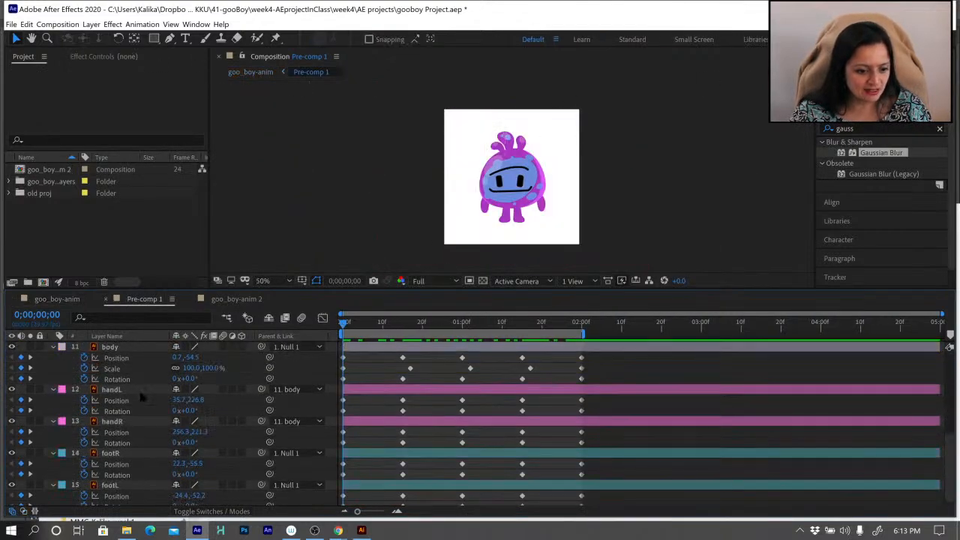
scroll(138, 387, "down", 1)
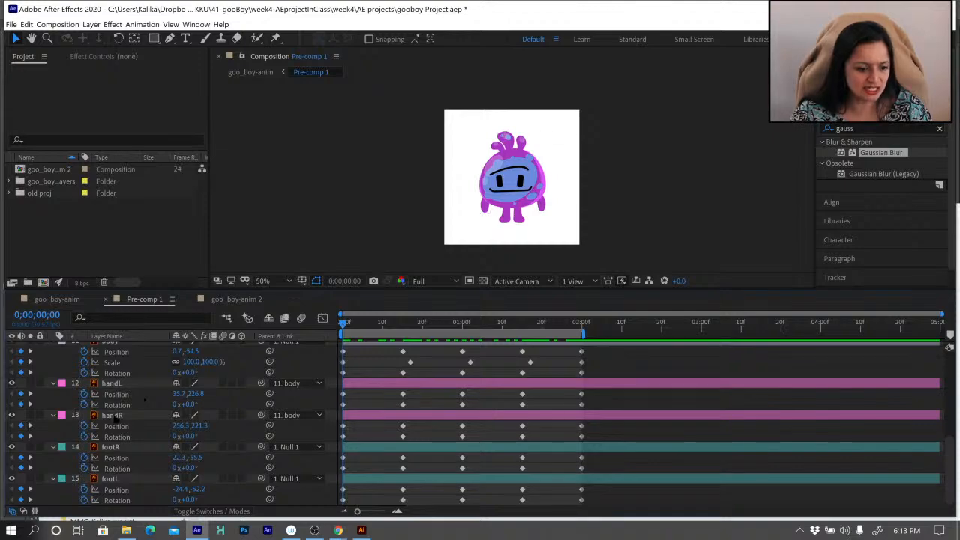
scroll(115, 416, "up", 2)
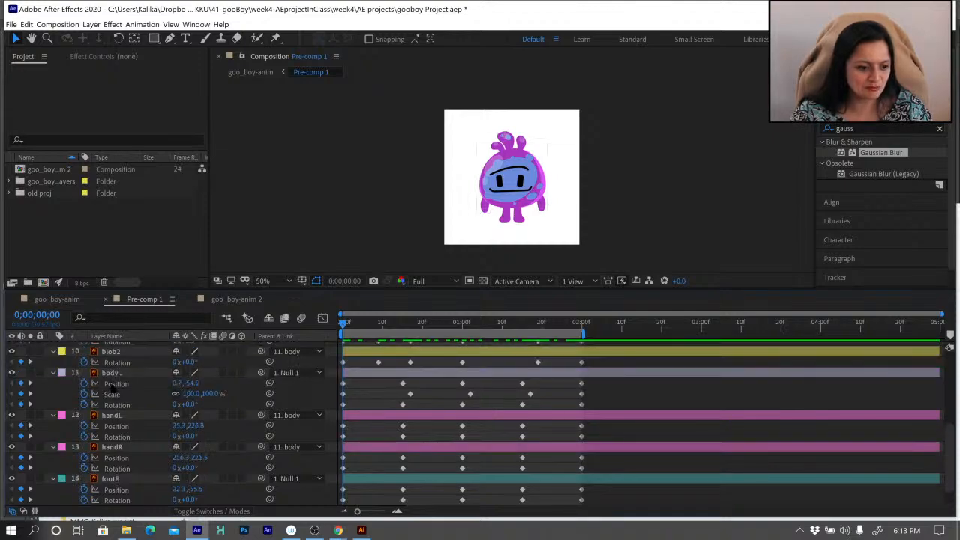
Set the opacity of all layers in the goo_boy-anim 2 composition to 50% and deselect them.
left_click(227, 298)
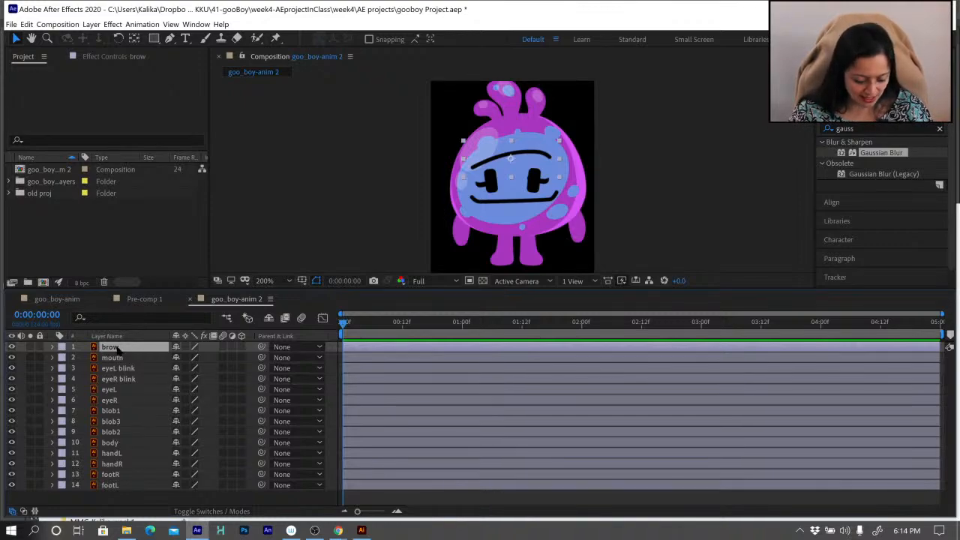
key("ctrl+a")
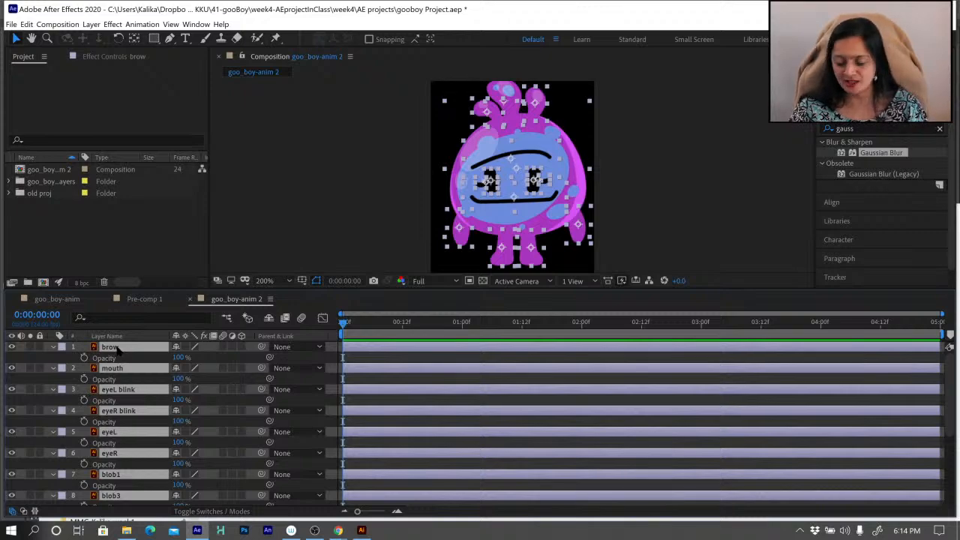
left_click(180, 357)
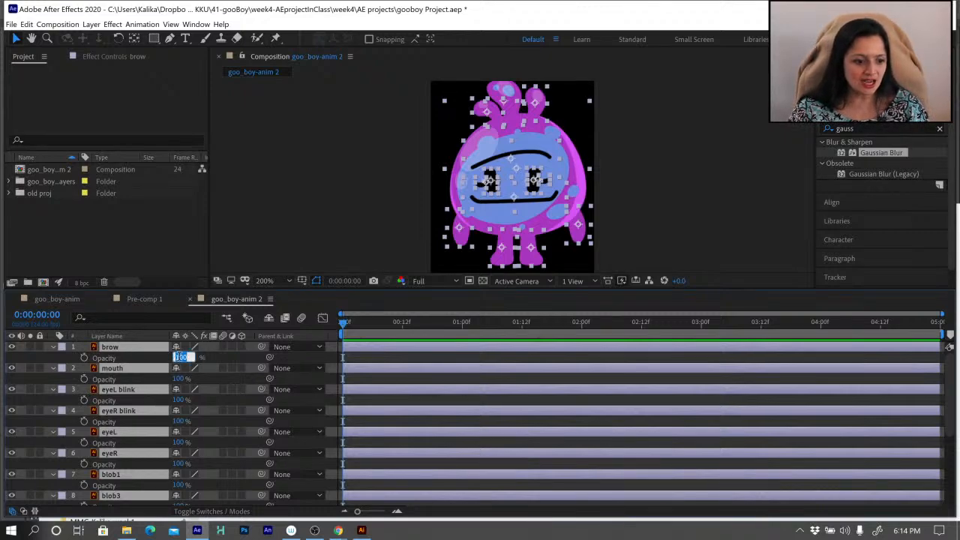
type("50")
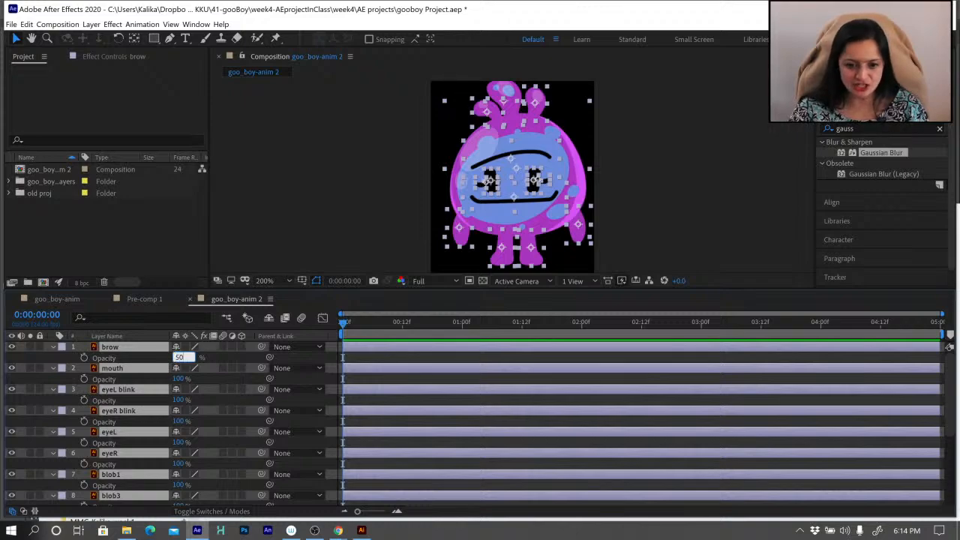
key("Return")
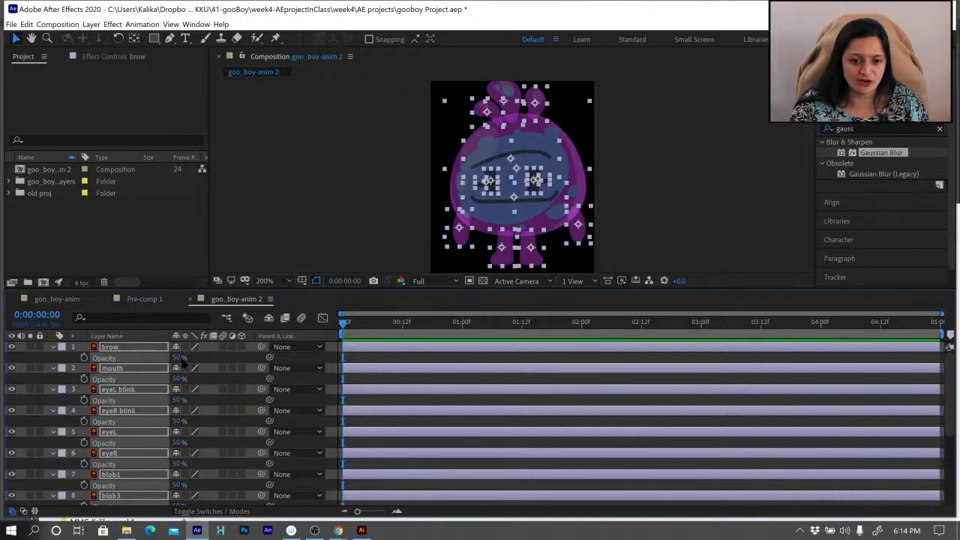
left_click(66, 358)
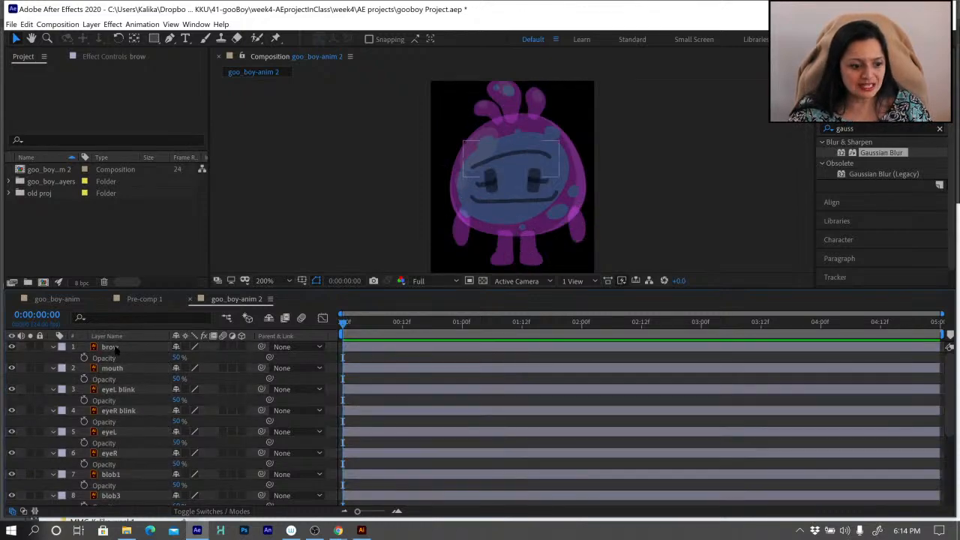
With the Pan Behind tool, move the brow's anchor point to its left end and the mouth's anchor point near its right end.
left_click(112, 347)
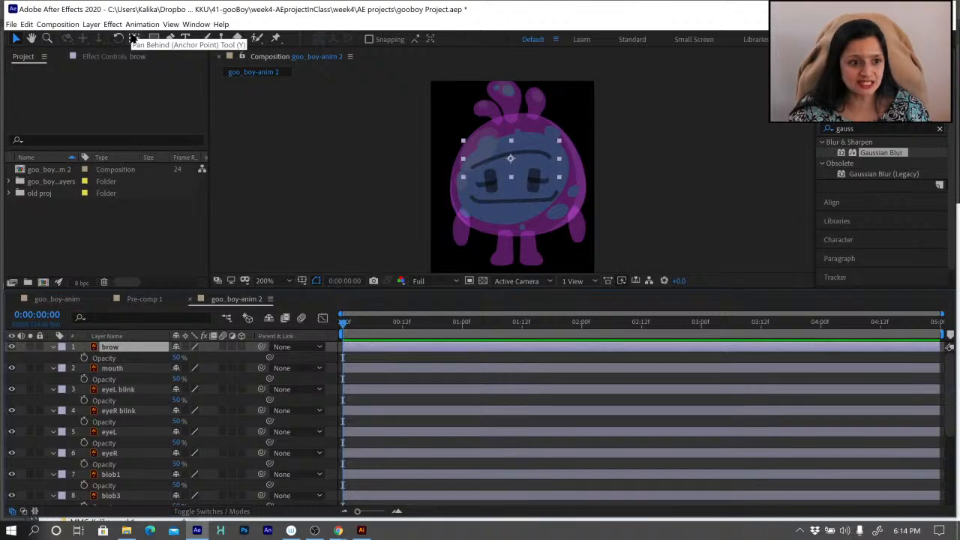
left_click(133, 39)
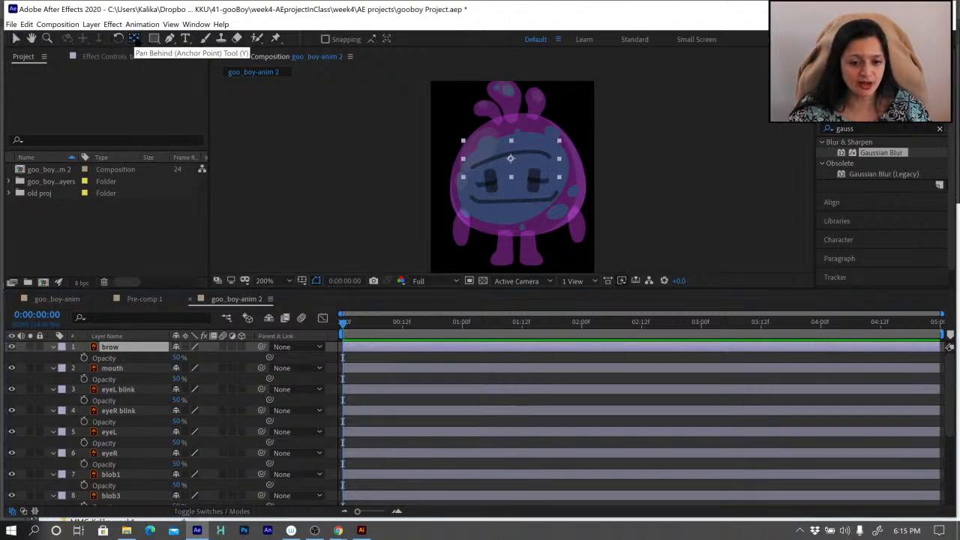
left_click(511, 160)
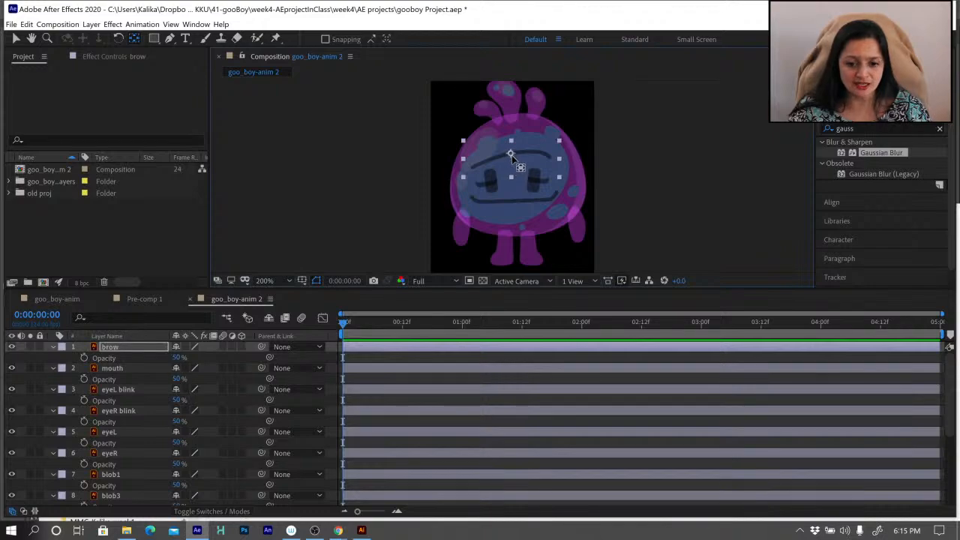
left_click_drag(511, 155, 475, 165)
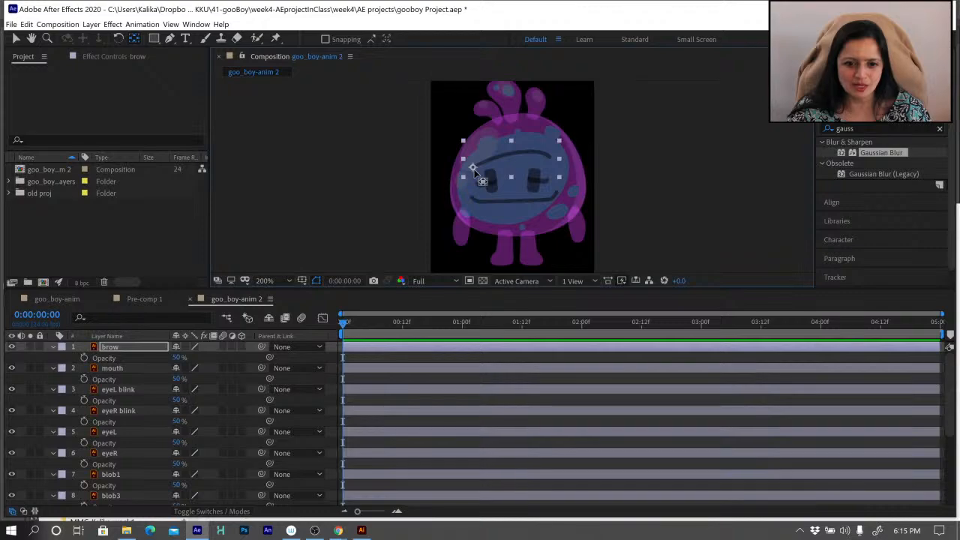
left_click(548, 180)
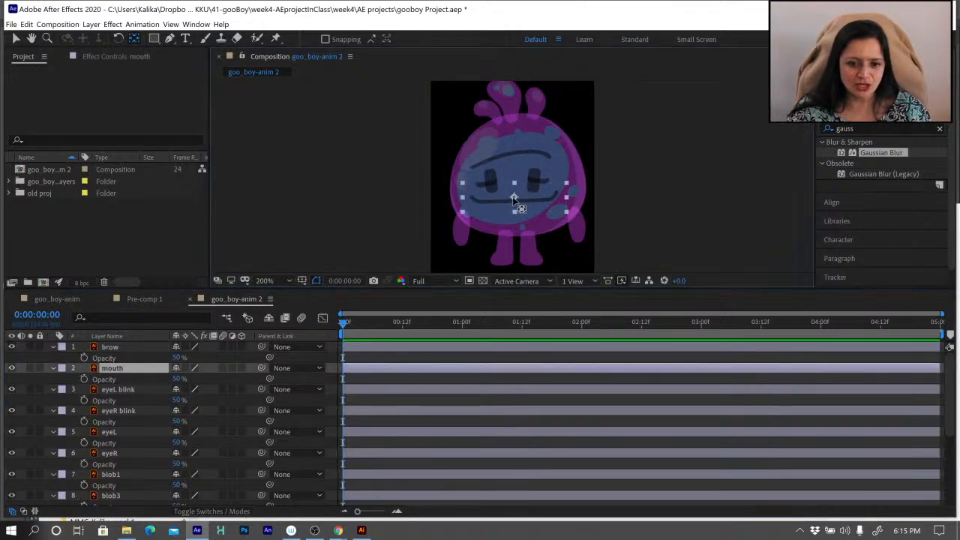
left_click_drag(513, 197, 550, 198)
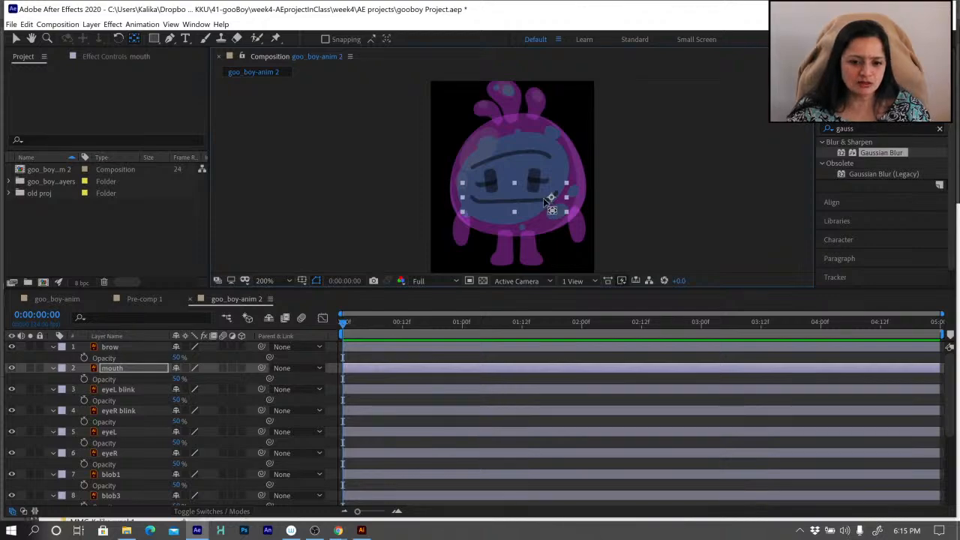
Move the eyeL blink anchor point to that stroke's outer left tip and the eyeR blink anchor point to its outer right tip.
left_click(122, 390)
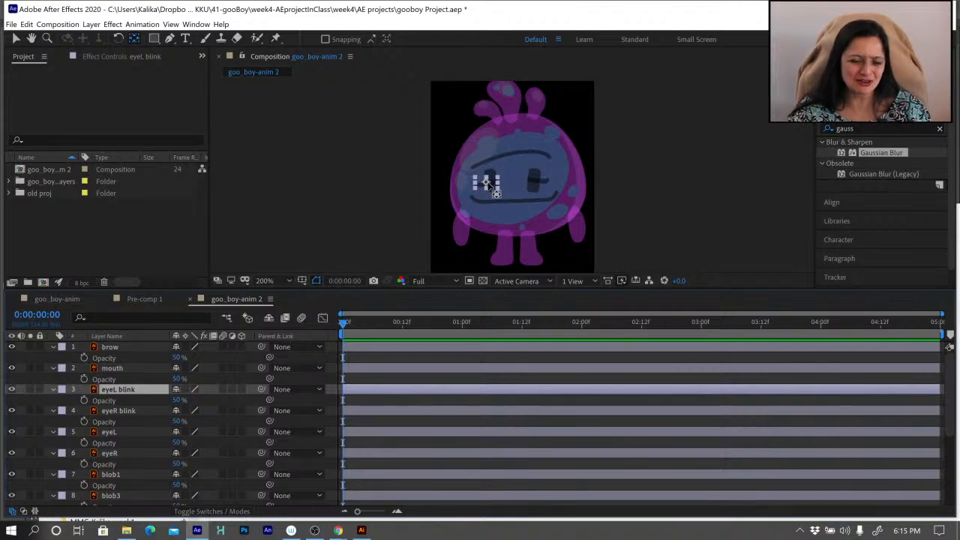
key("Return")
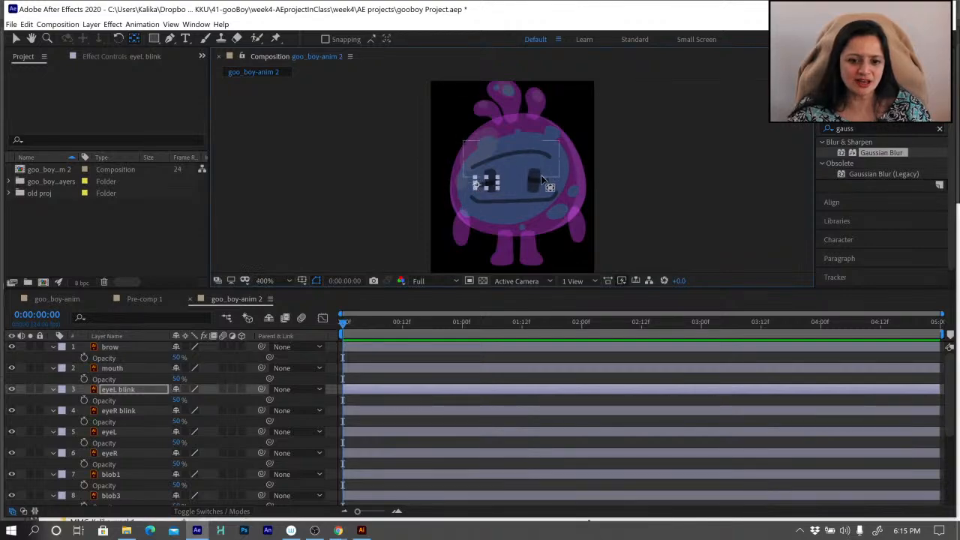
key("period")
key("period")
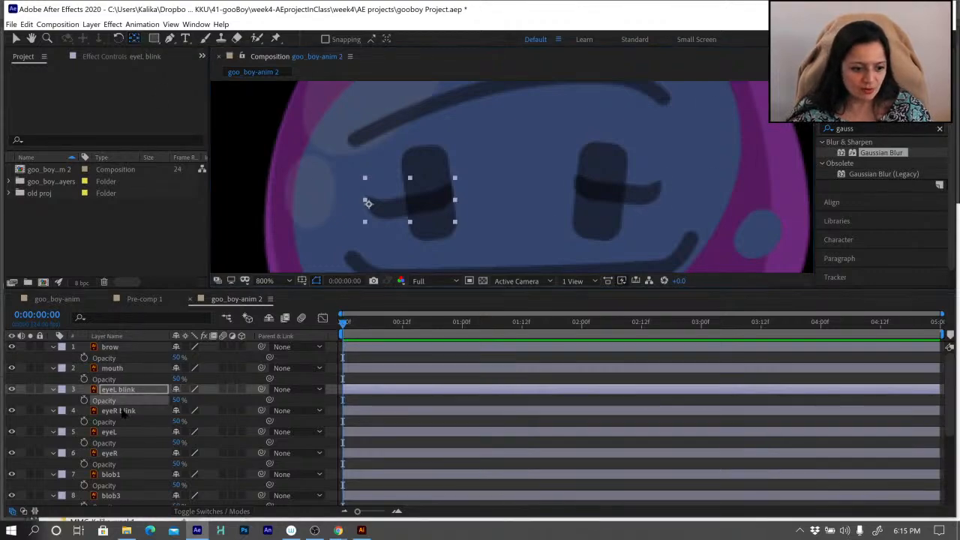
left_click(138, 410)
left_click_drag(617, 187, 657, 190)
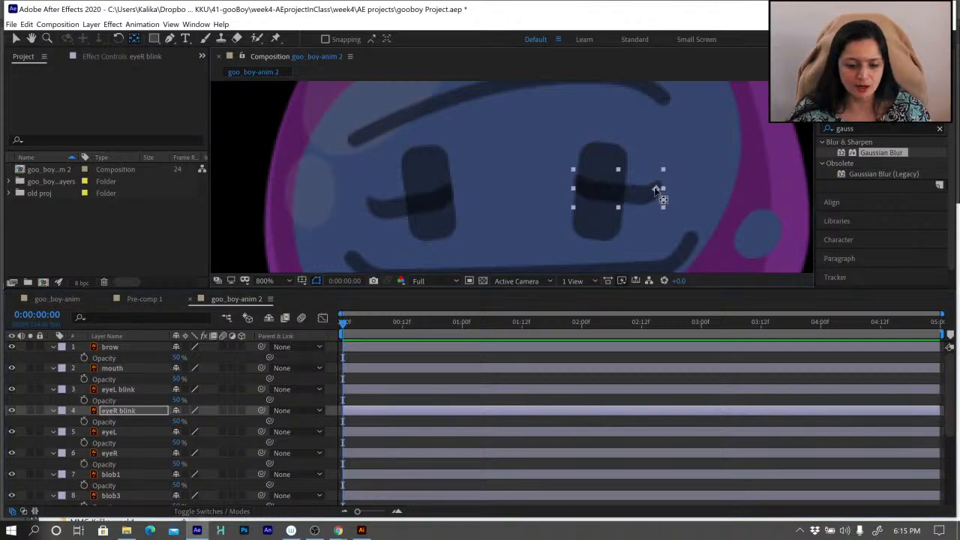
Move the eyeL and eyeR anchor points to the eyes' outer edges and recheck the anchor points of the blink layers.
left_click(108, 432)
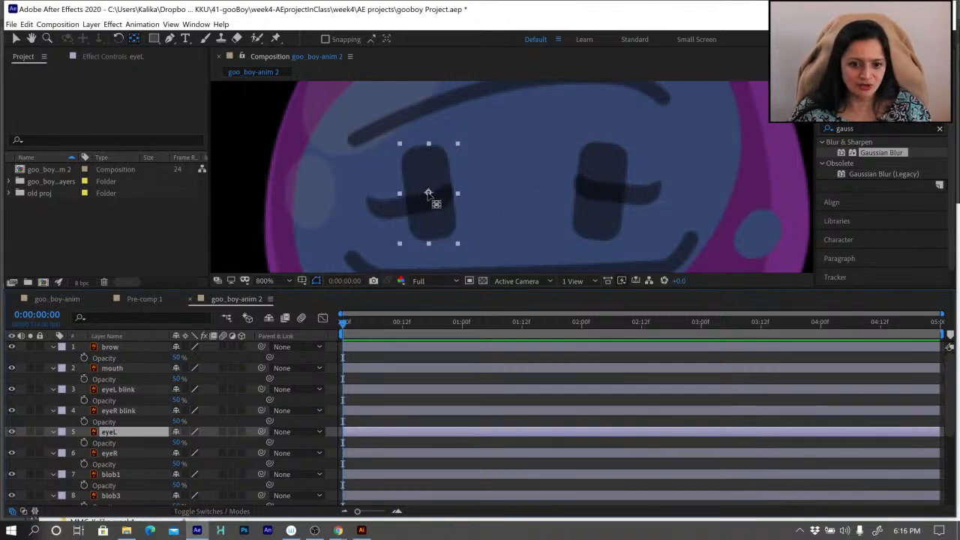
left_click_drag(428, 192, 409, 204)
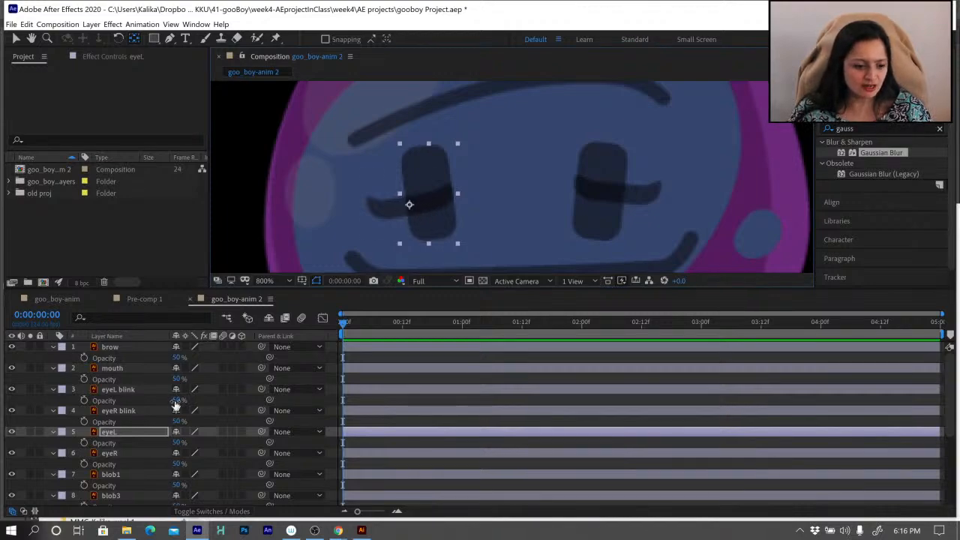
left_click(105, 453)
left_click_drag(600, 192, 620, 192)
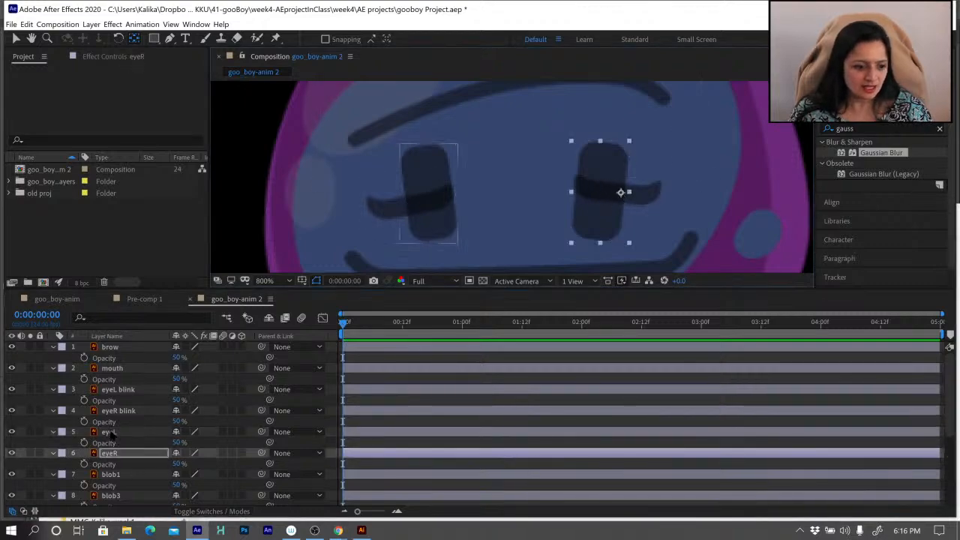
left_click(110, 433)
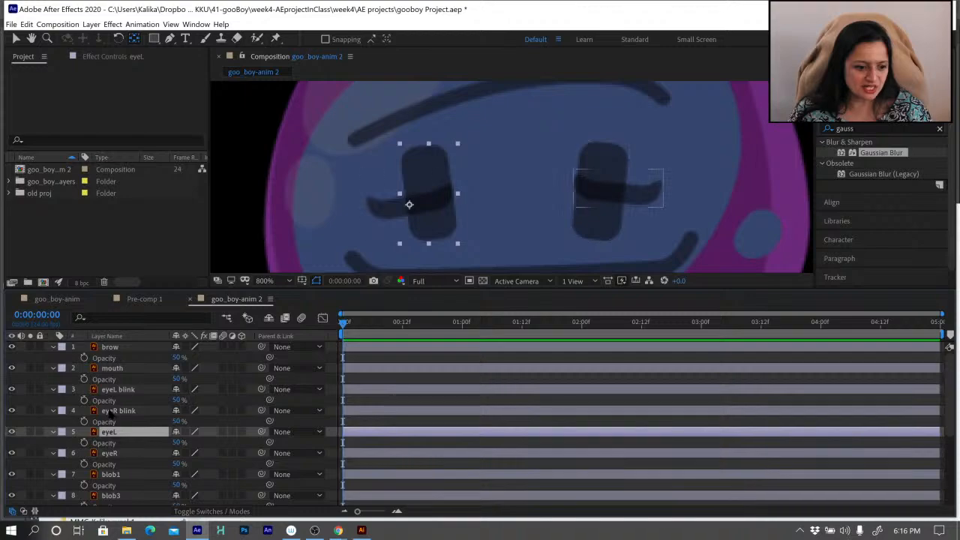
left_click(113, 411)
left_click(113, 390)
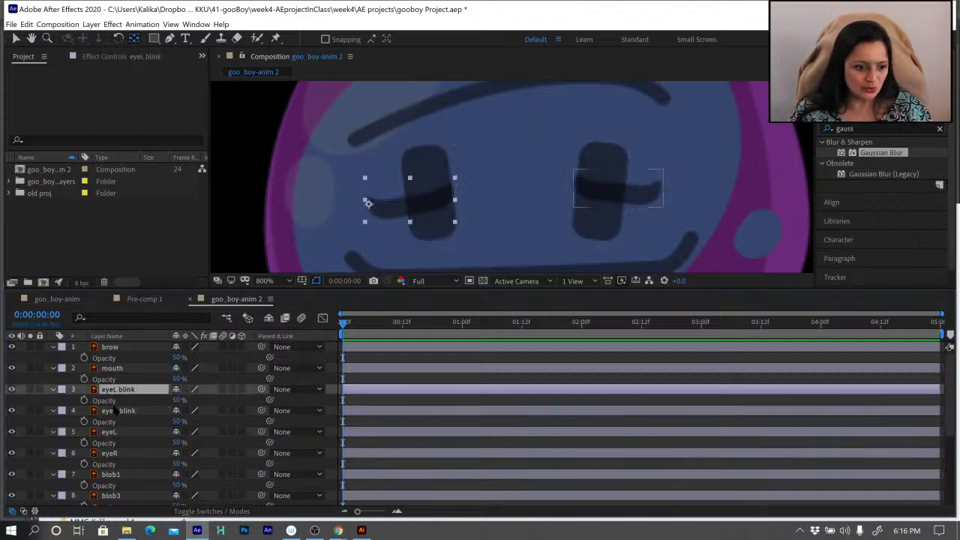
left_click(114, 411)
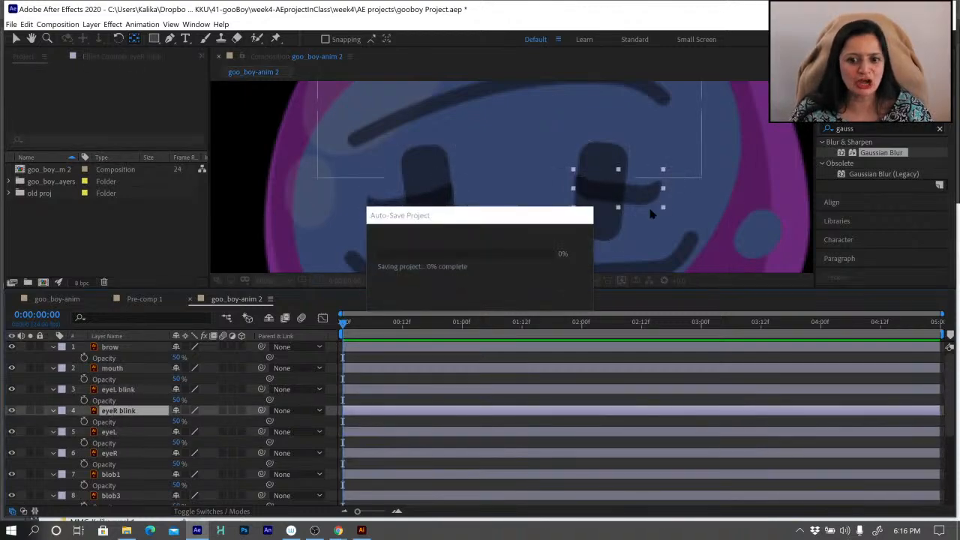
Center the eyeR blink anchor point in its layer content, move it to the stroke's outer right tip, and recheck the eyeL and eyeR anchor points.
left_click(91, 24)
mouse_move(108, 144)
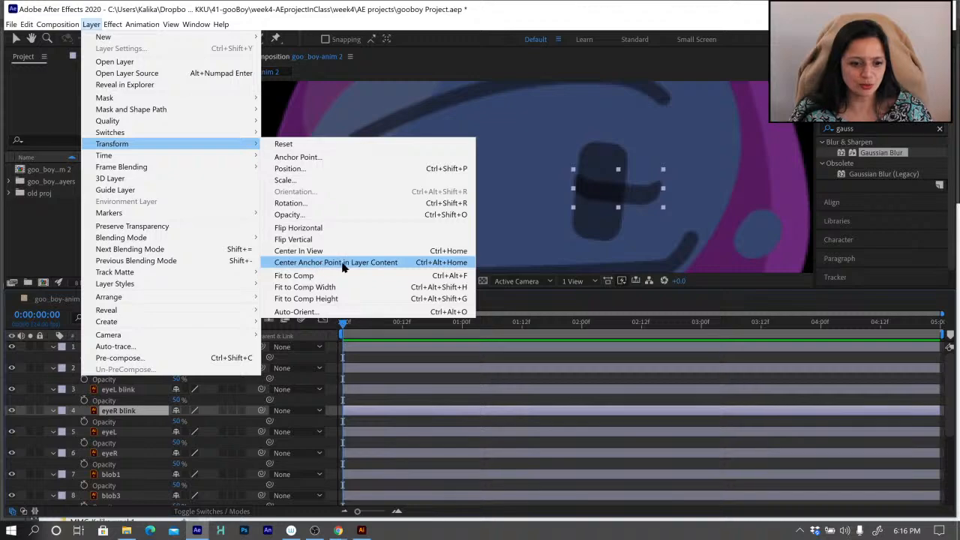
left_click(363, 263)
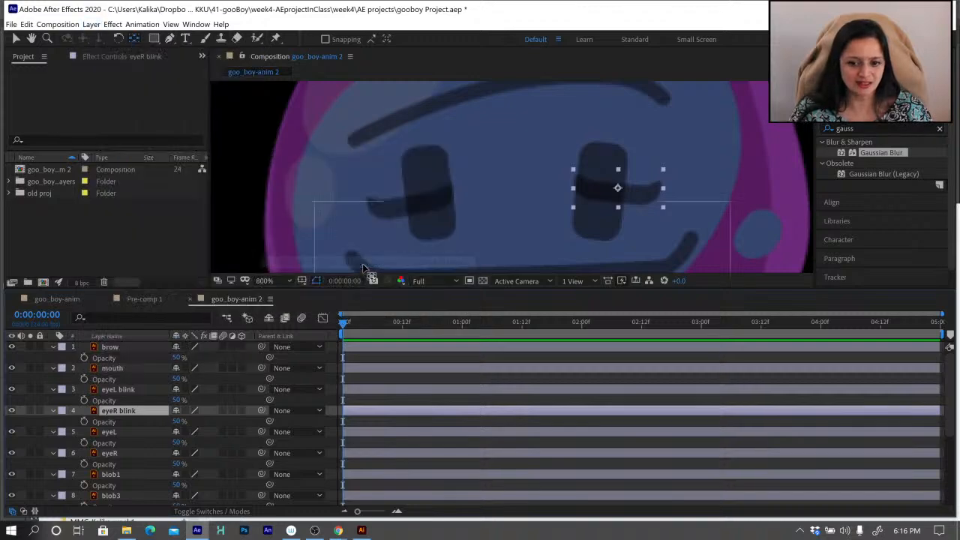
left_click_drag(618, 188, 656, 189)
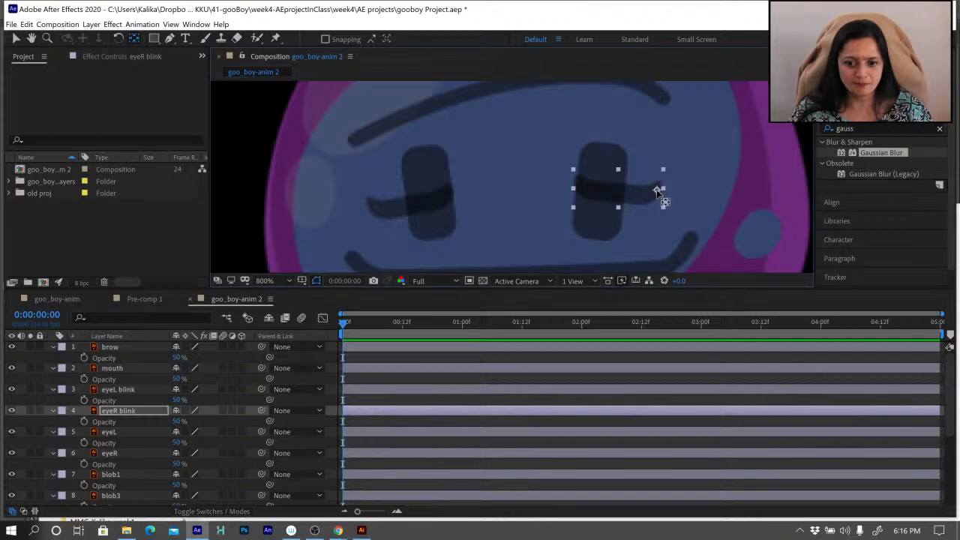
left_click(109, 433)
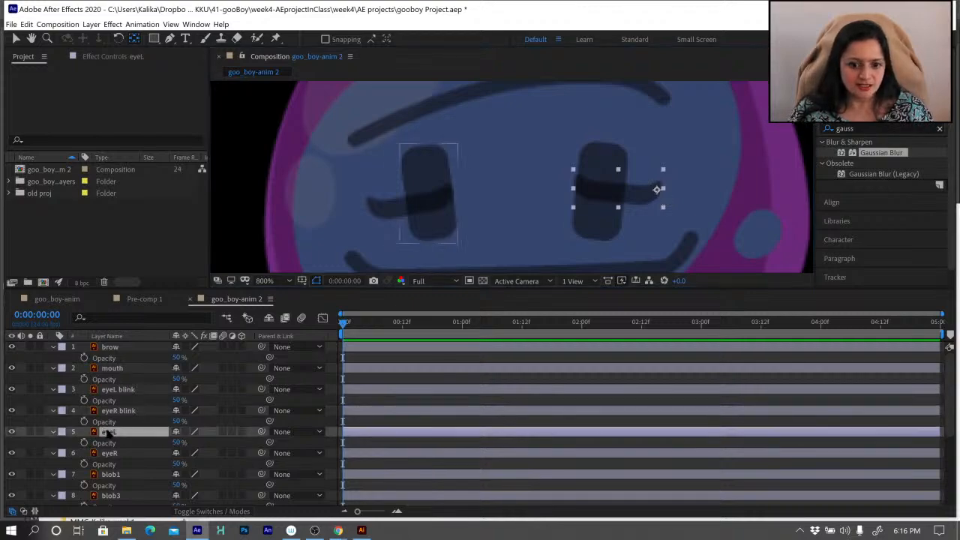
left_click(107, 453)
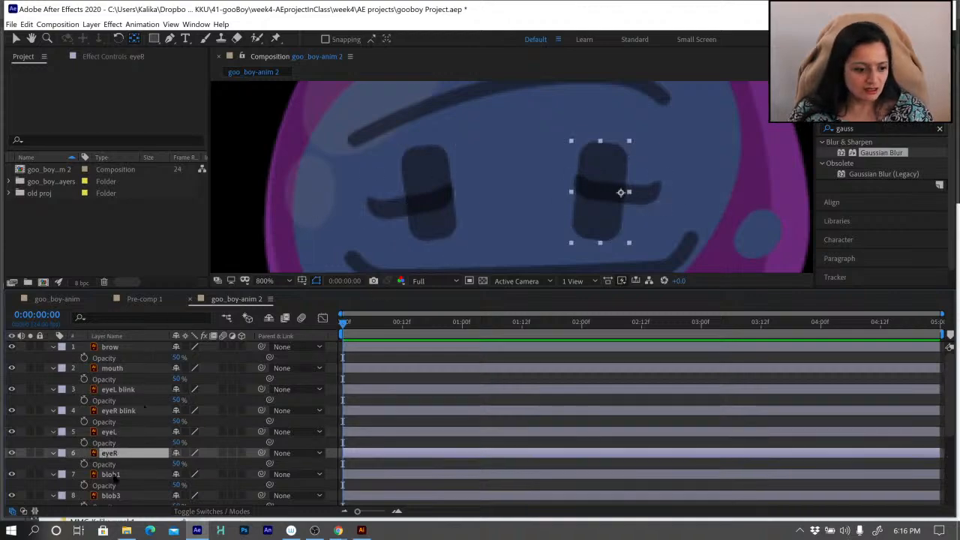
With the Pan Behind tool, move the blob1 anchor point down to the blob's base where it meets the head.
left_click(111, 475)
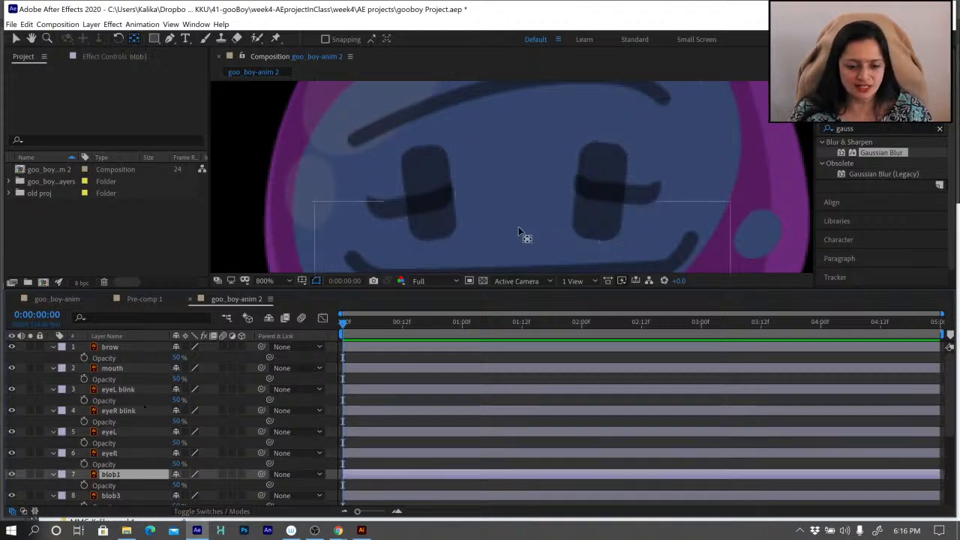
scroll(517, 226, "down", 2)
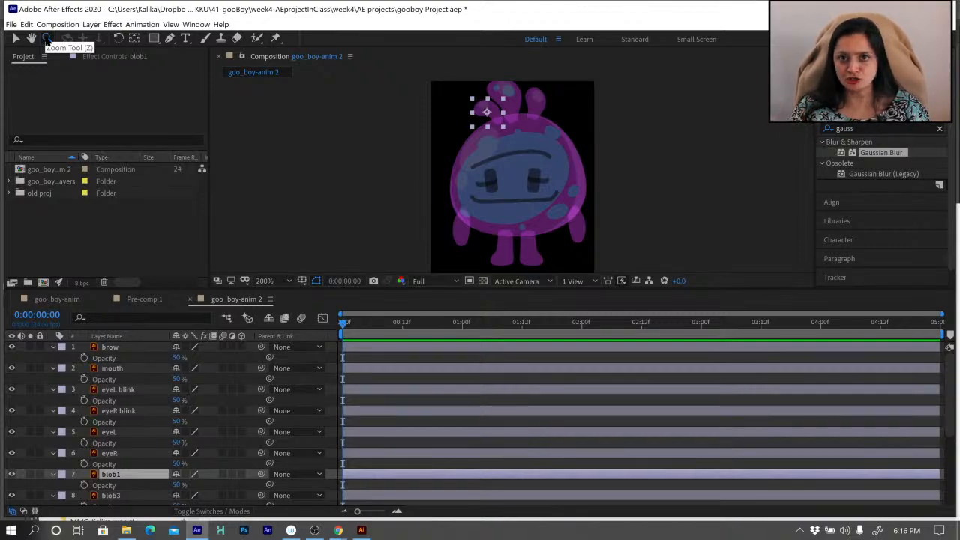
left_click(45, 38)
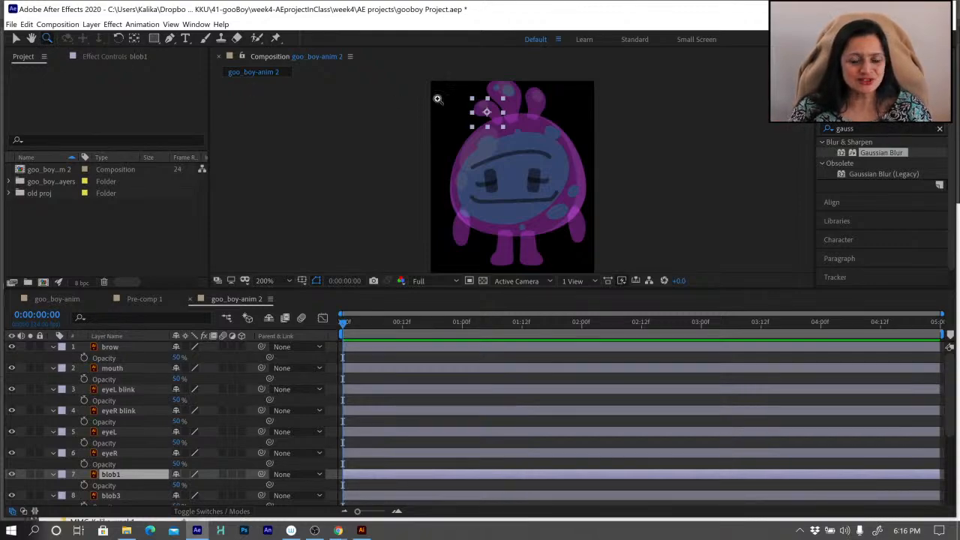
left_click(496, 114)
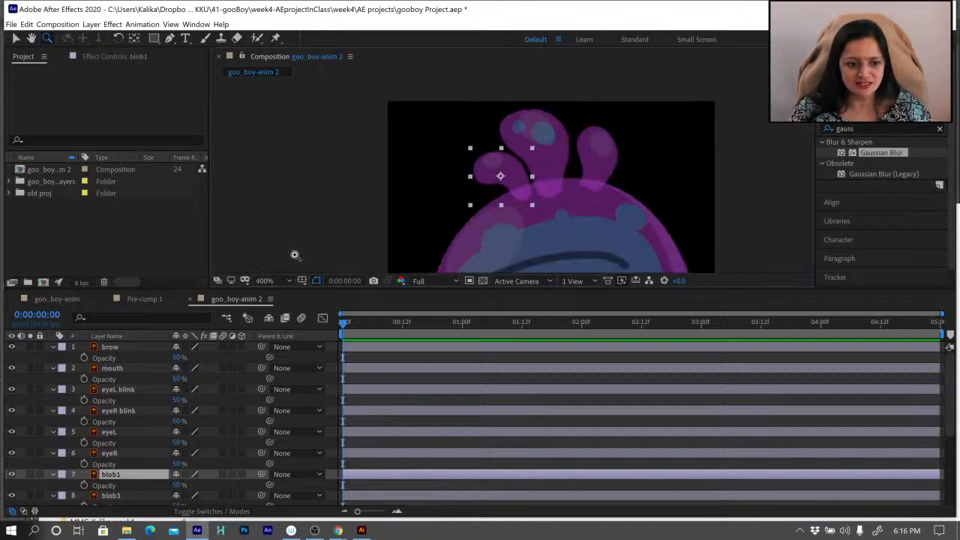
left_click(133, 41)
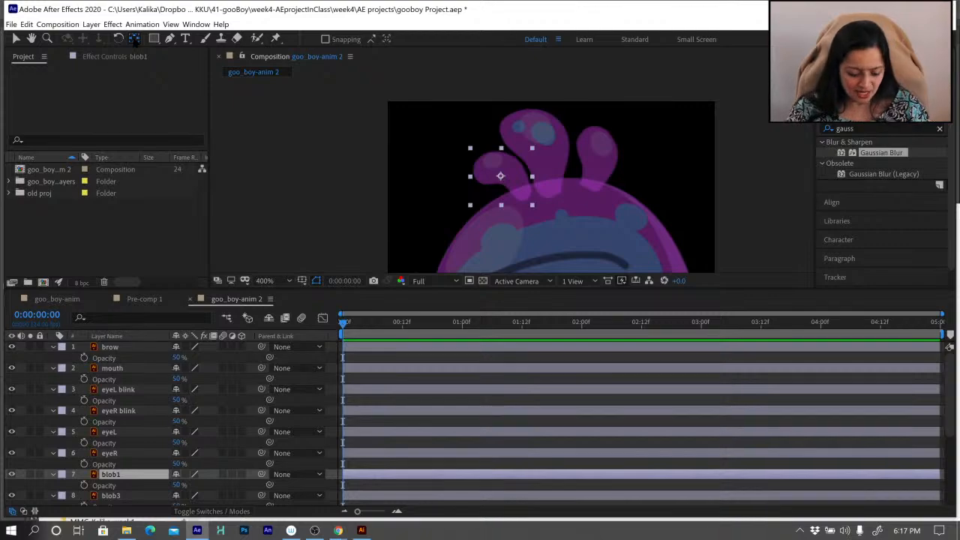
key("x")
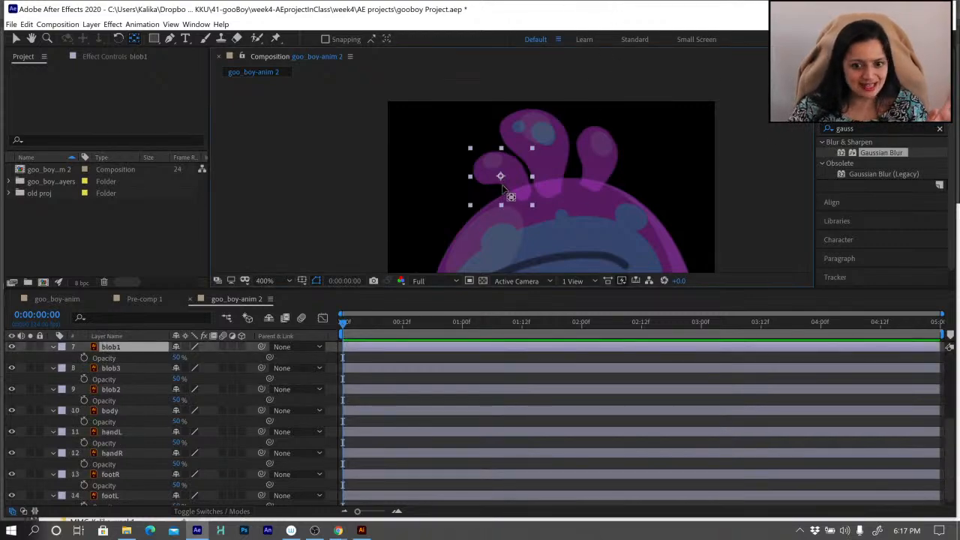
left_click_drag(515, 188, 522, 194)
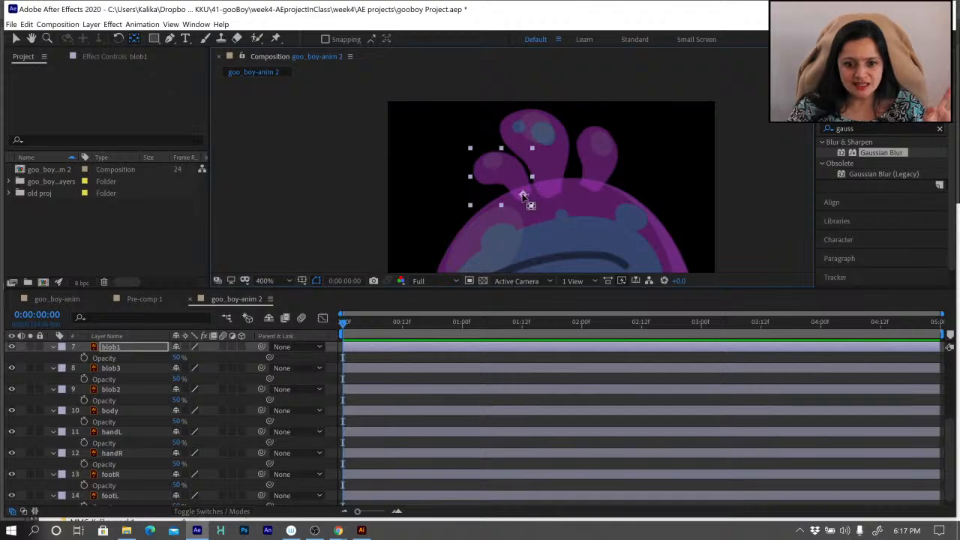
Move the blob2 and blob3 anchor points down to the bases of those blobs, where they join the head.
left_click(551, 132)
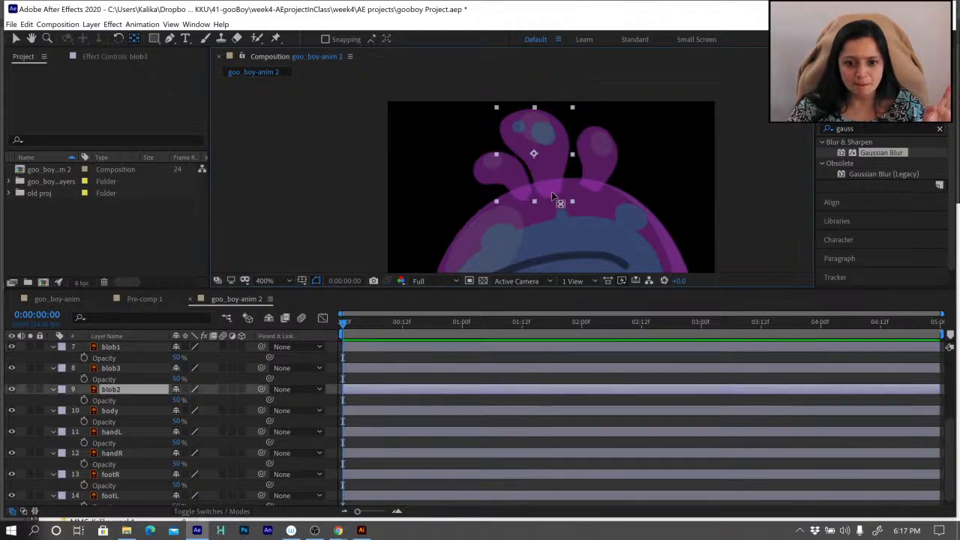
left_click_drag(546, 185, 550, 187)
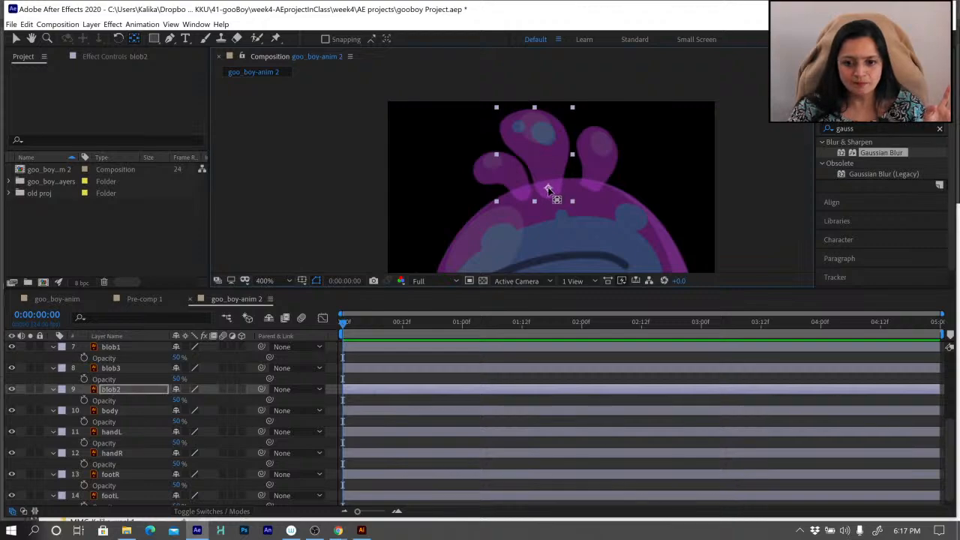
left_click(615, 148)
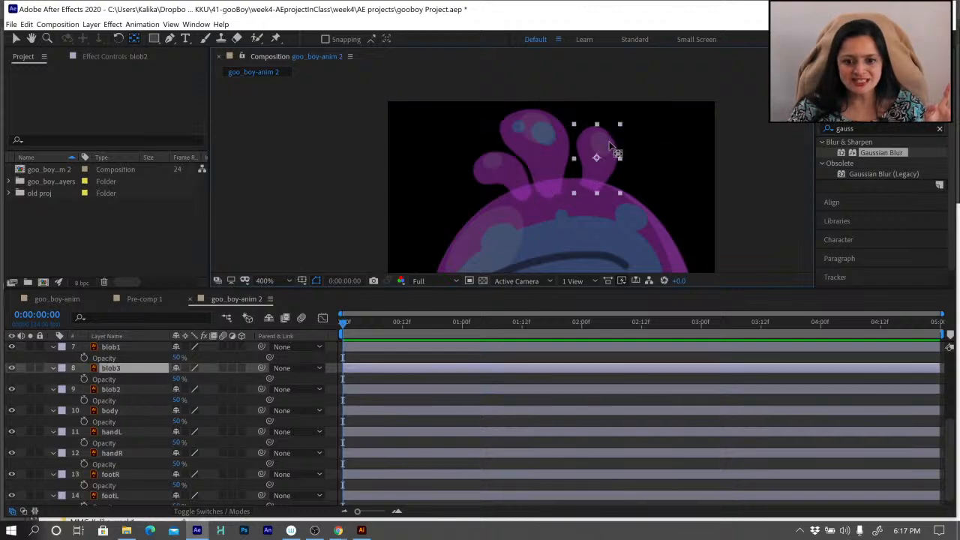
left_click_drag(597, 159, 590, 185)
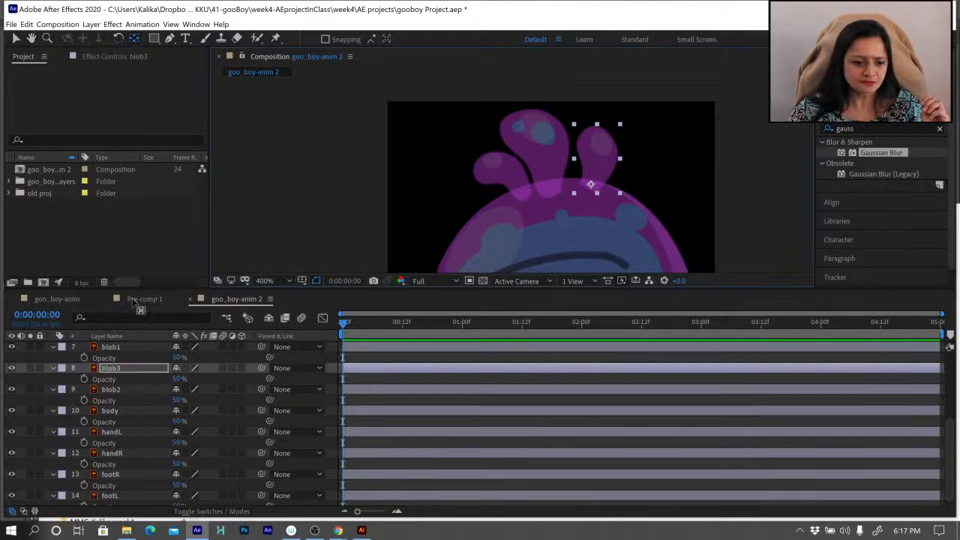
Move the body layer's anchor point straight down to the bottom center of the body.
left_click(111, 412)
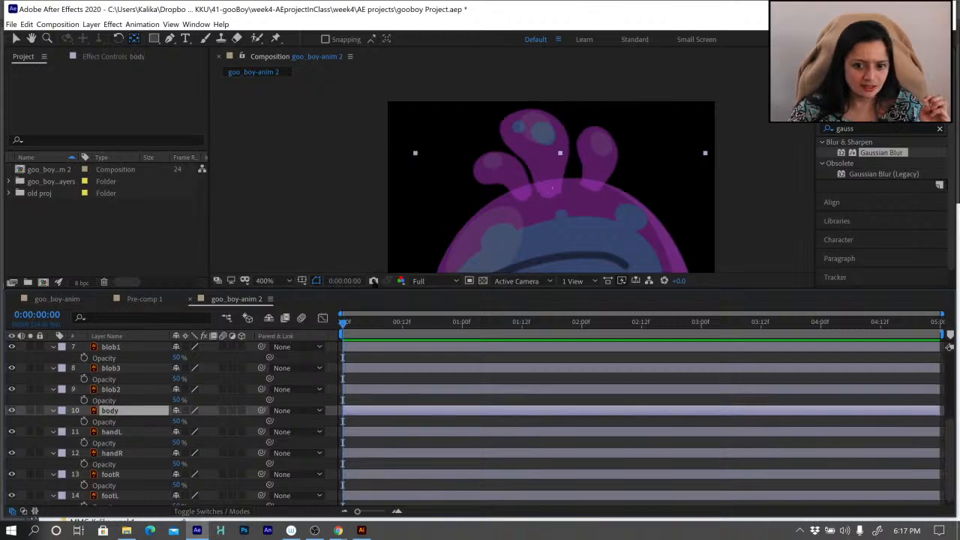
scroll(528, 214, "down", 4)
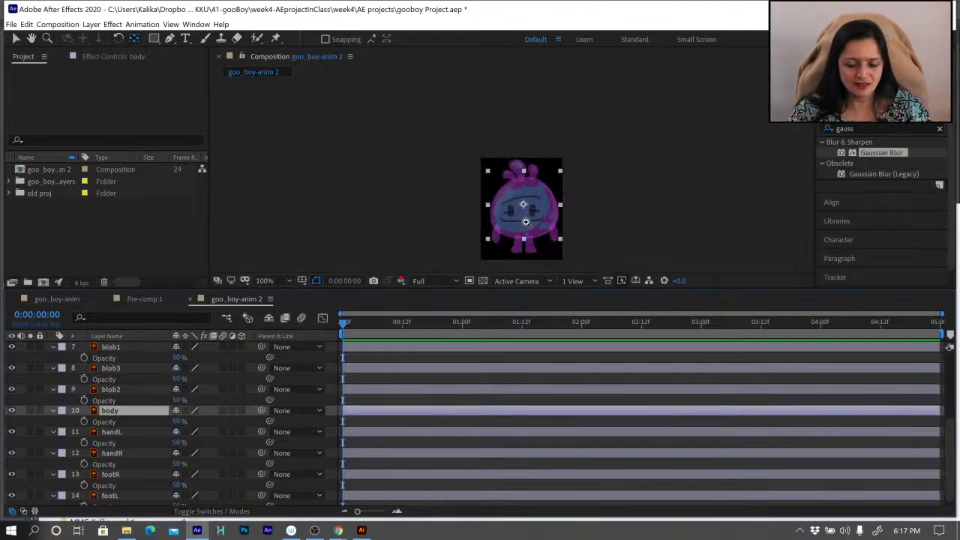
scroll(527, 225, "up", 2)
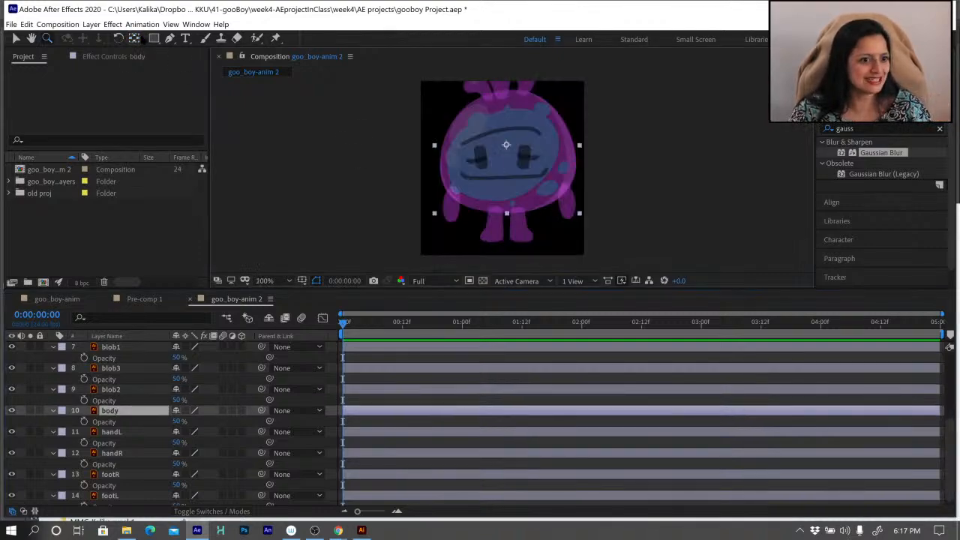
left_click(134, 38)
left_click_drag(506, 144, 507, 211)
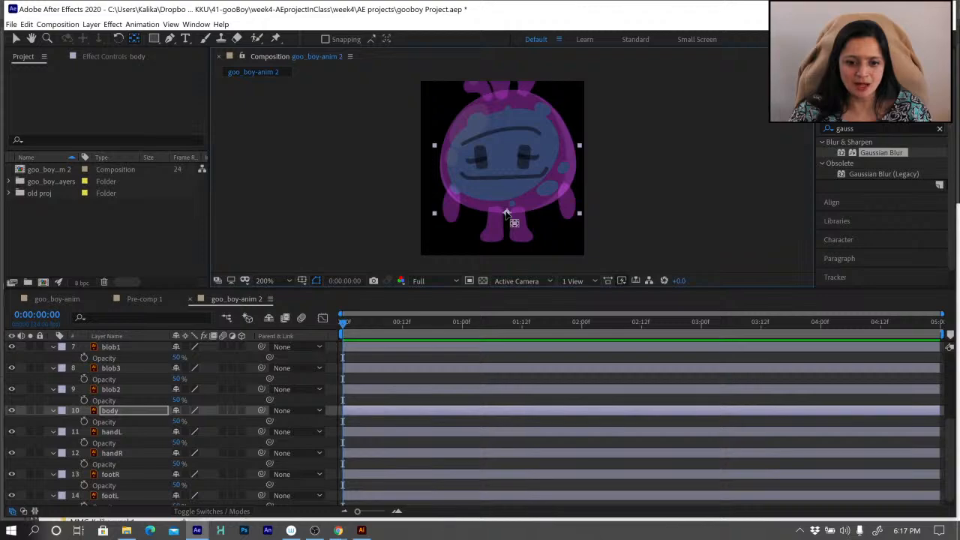
Move the handL and handR anchor points up to the shoulder ends where the hands join the body.
left_click(117, 433)
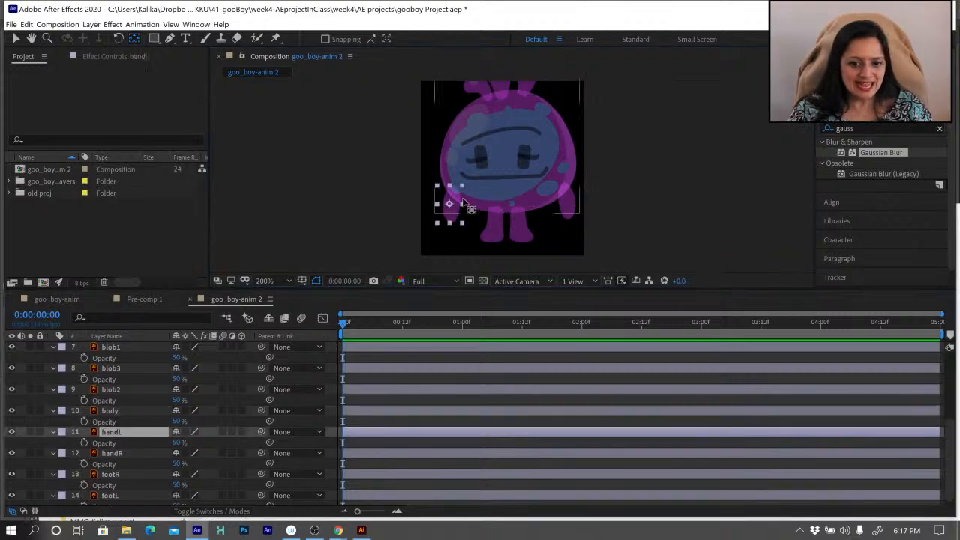
left_click_drag(449, 203, 451, 188)
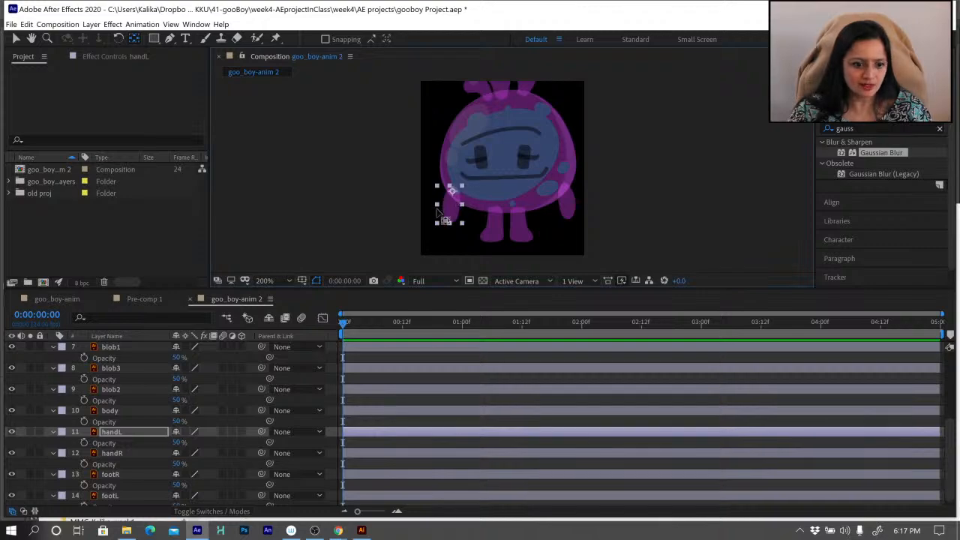
key("ctrl+Down")
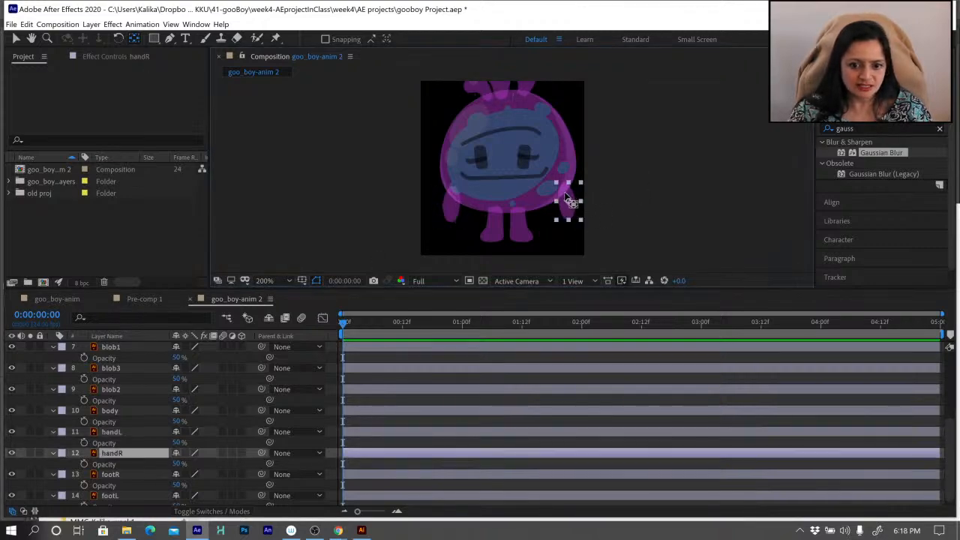
key("Return")
key("Return")
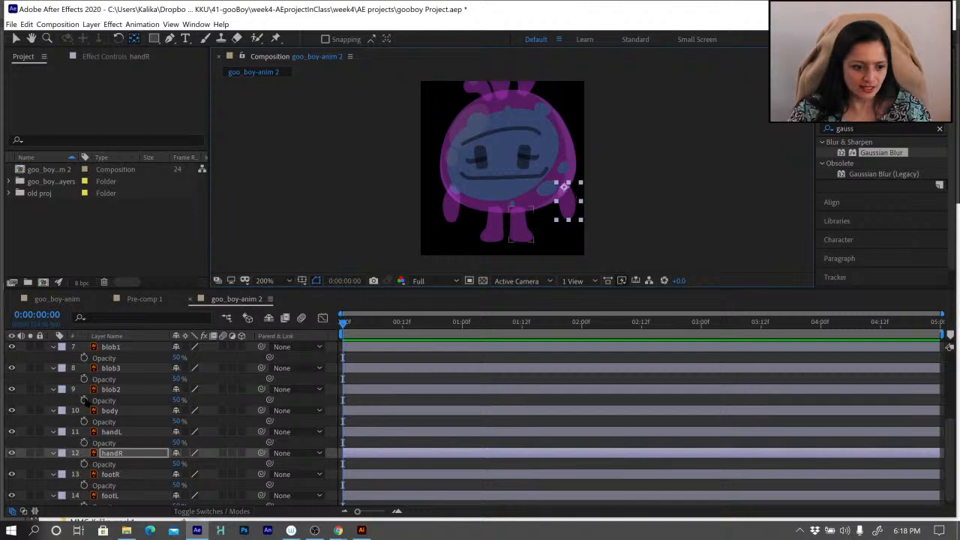
Move the footR and footL anchor points to the tops of the legs where they meet the body.
key("ctrl+Down")
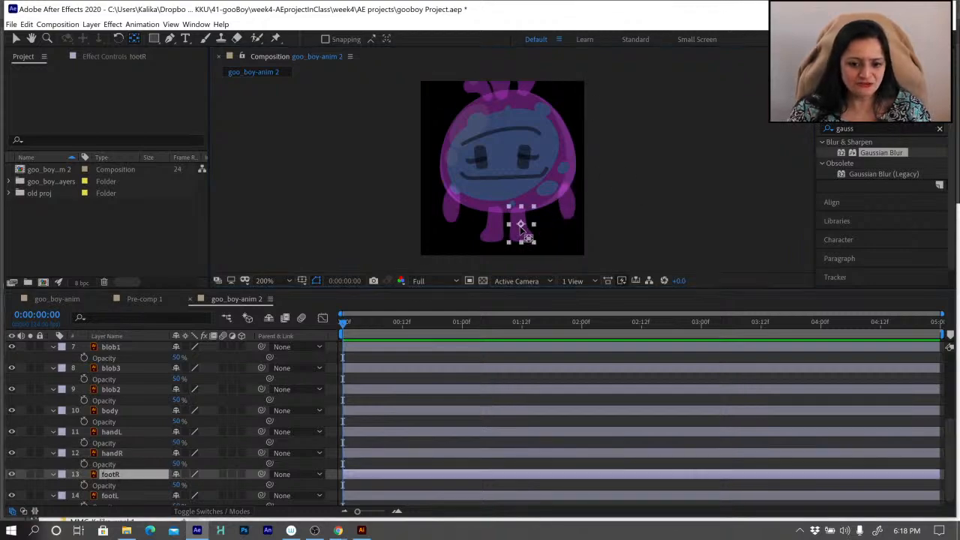
key("Return")
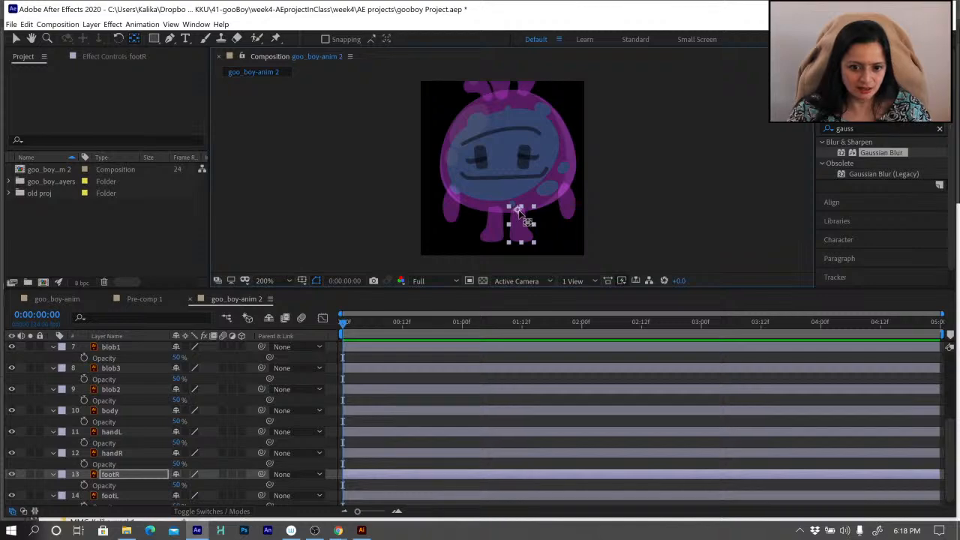
key("Return")
key("ctrl+Down")
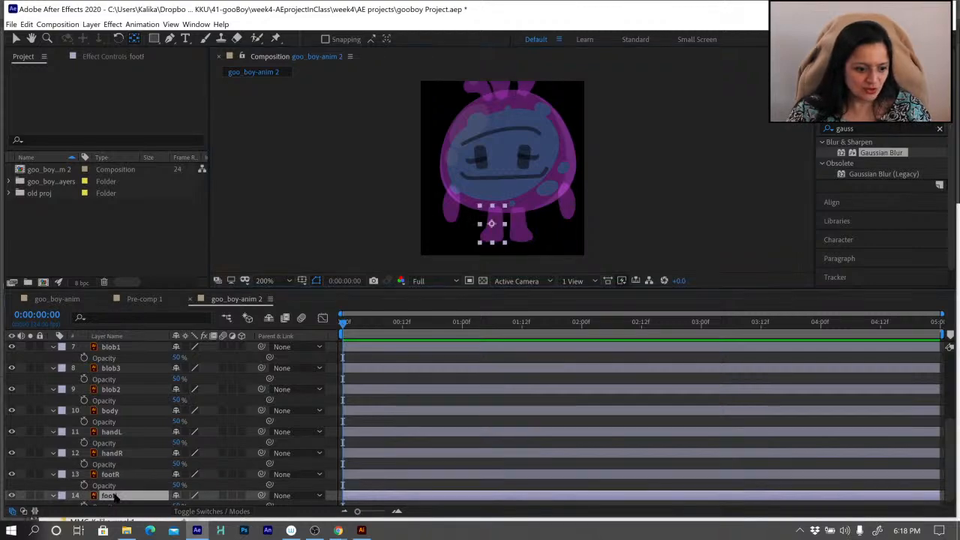
key("Return")
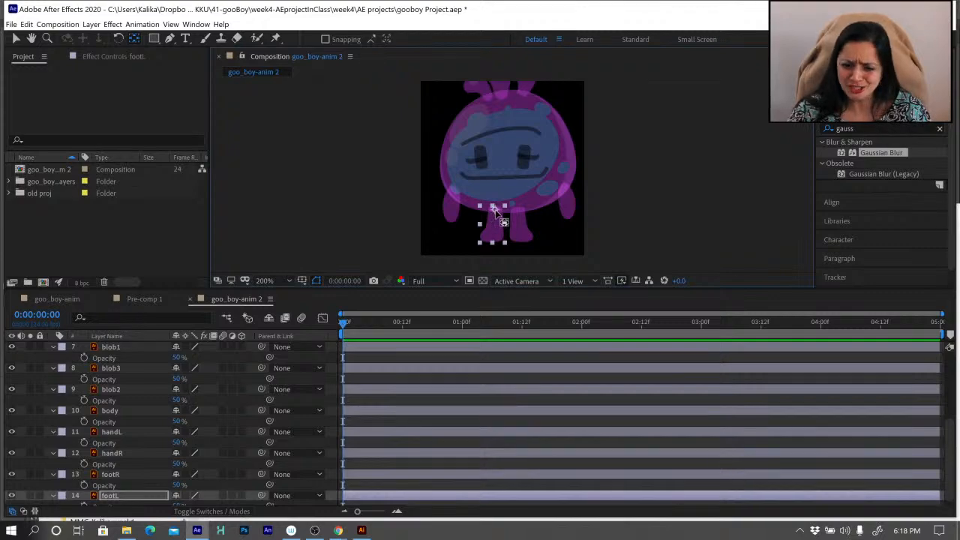
Select all layers from footL up to brow, set their opacity to 100%, and collapse their properties.
scroll(132, 424, "down", 1)
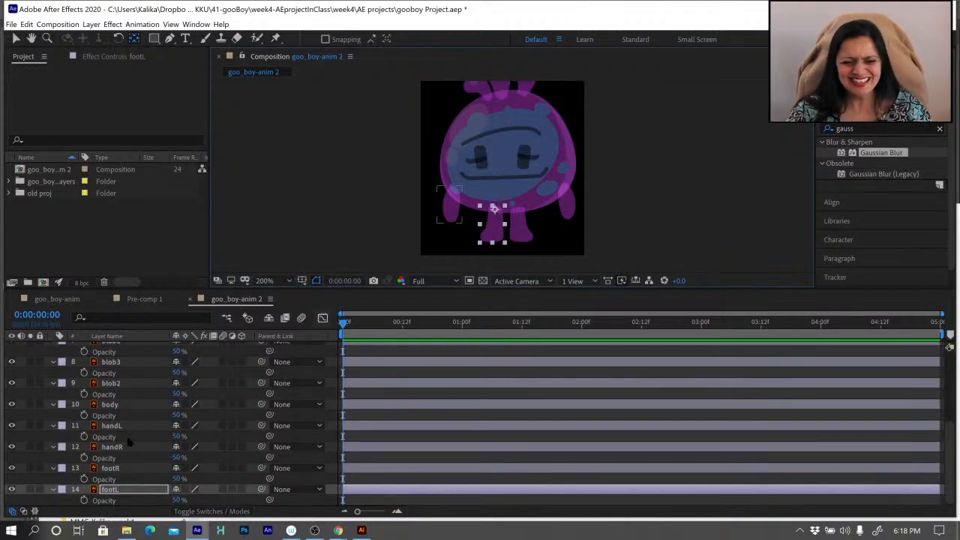
key("Return")
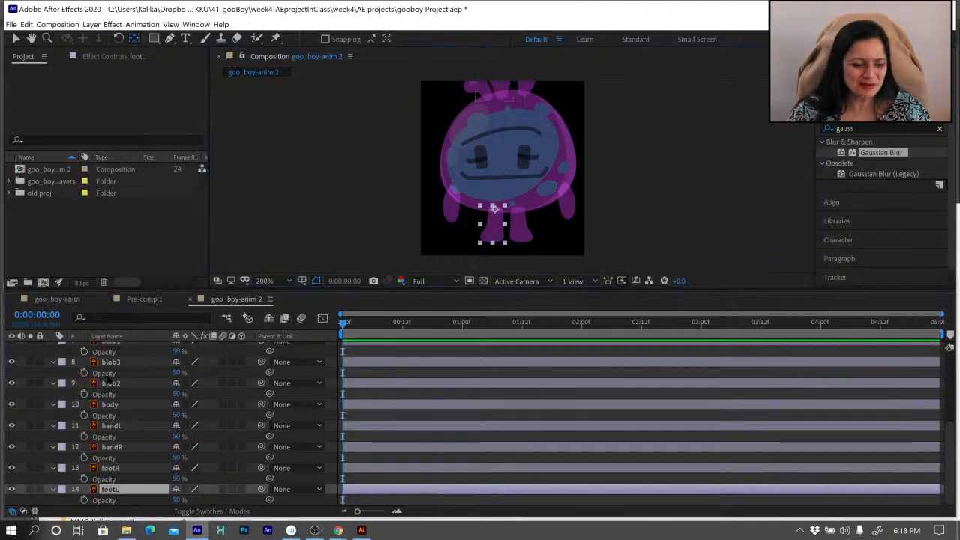
scroll(108, 381, "up", 5)
left_click(109, 347, "shift")
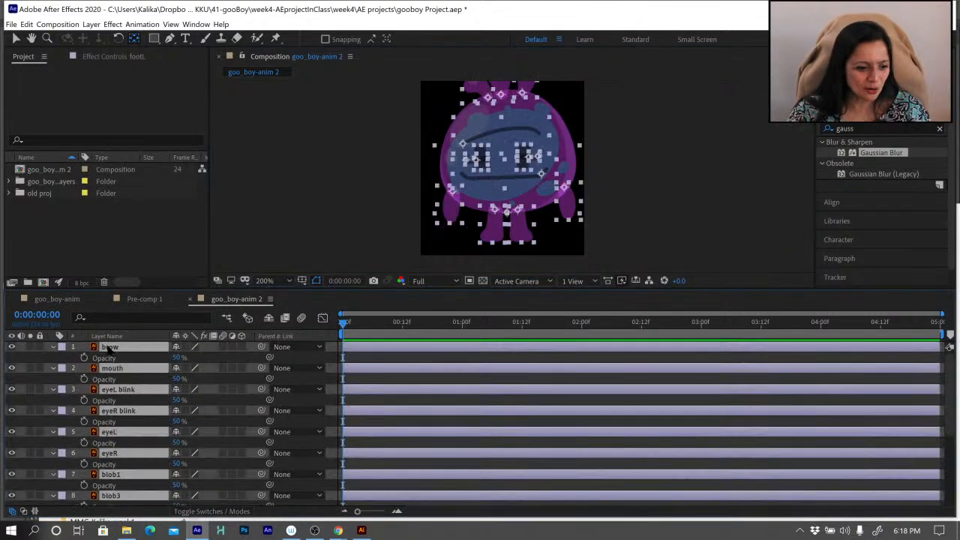
left_click(178, 357)
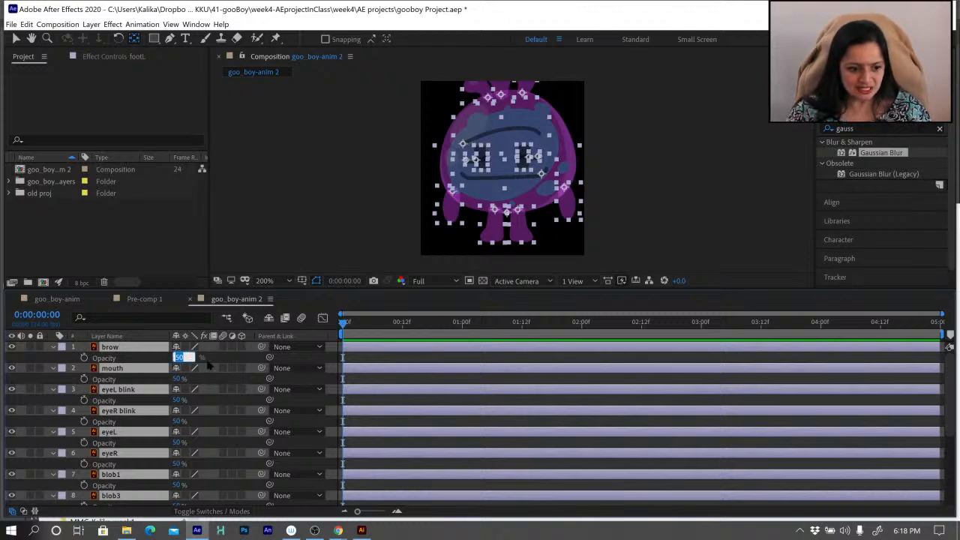
type("10")
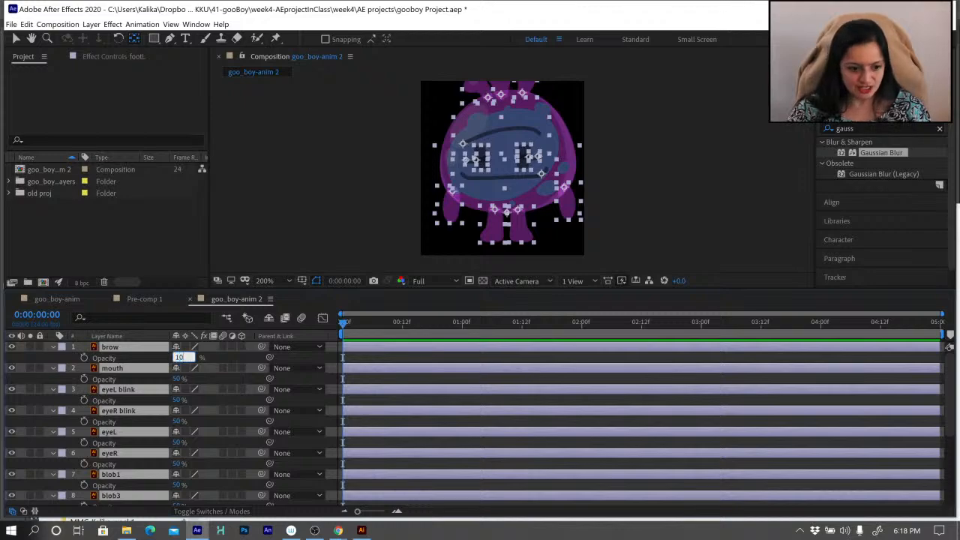
type("0")
key("Return")
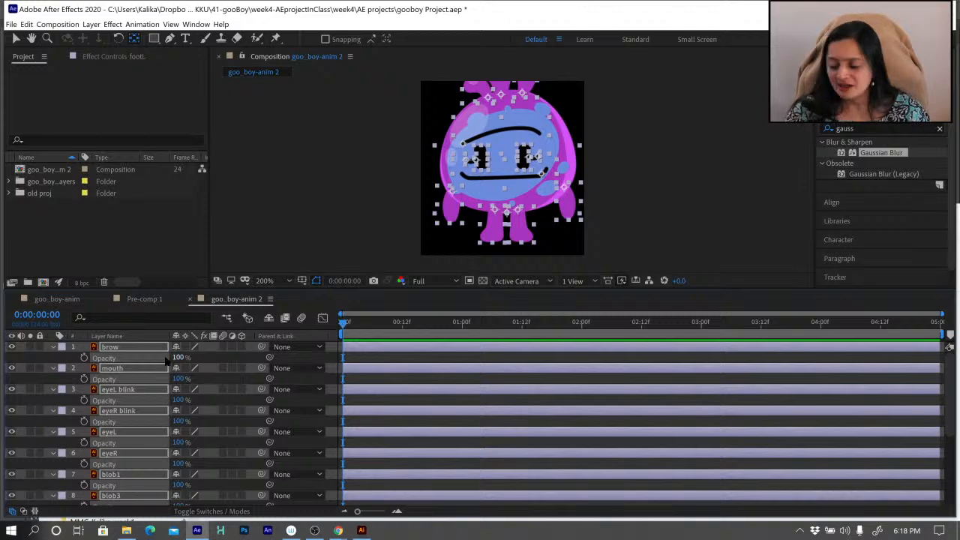
left_click(53, 347)
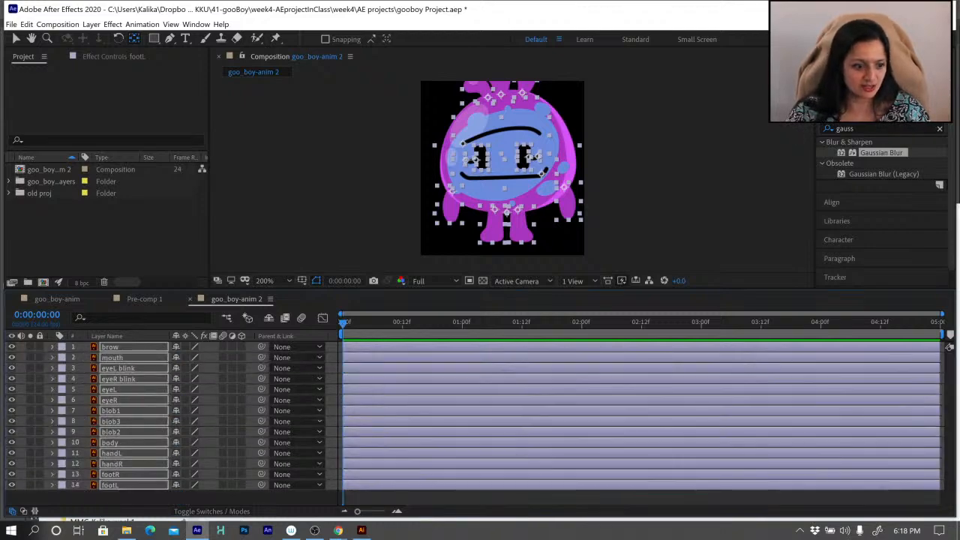
Set the label color of the brow and mouth layers to Yellow.
left_click(63, 502)
scroll(541, 212, "down", 2)
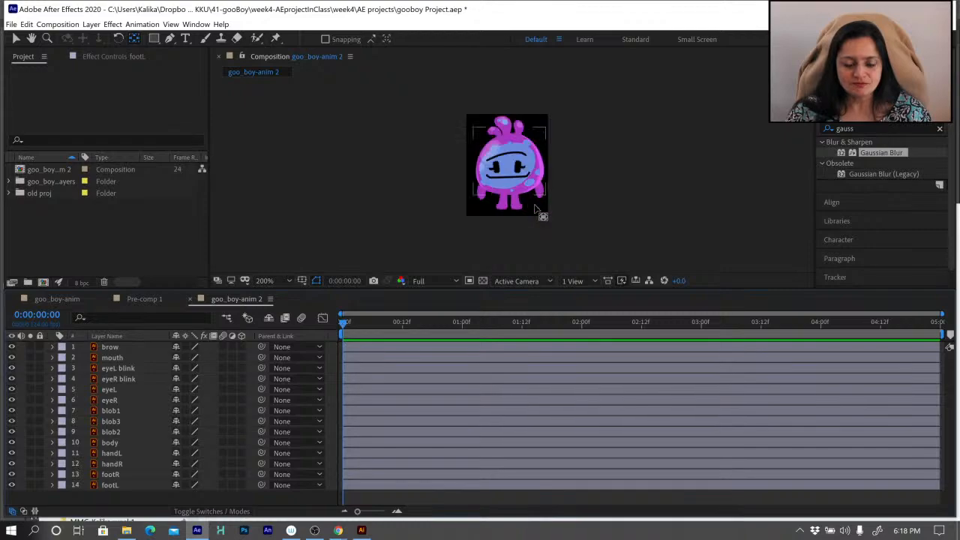
left_click_drag(529, 141, 521, 165)
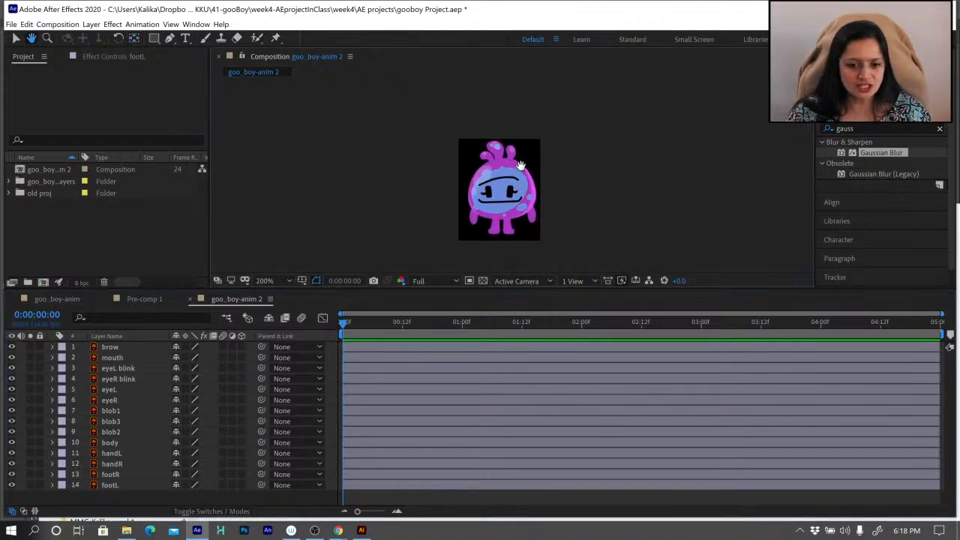
left_click(110, 347)
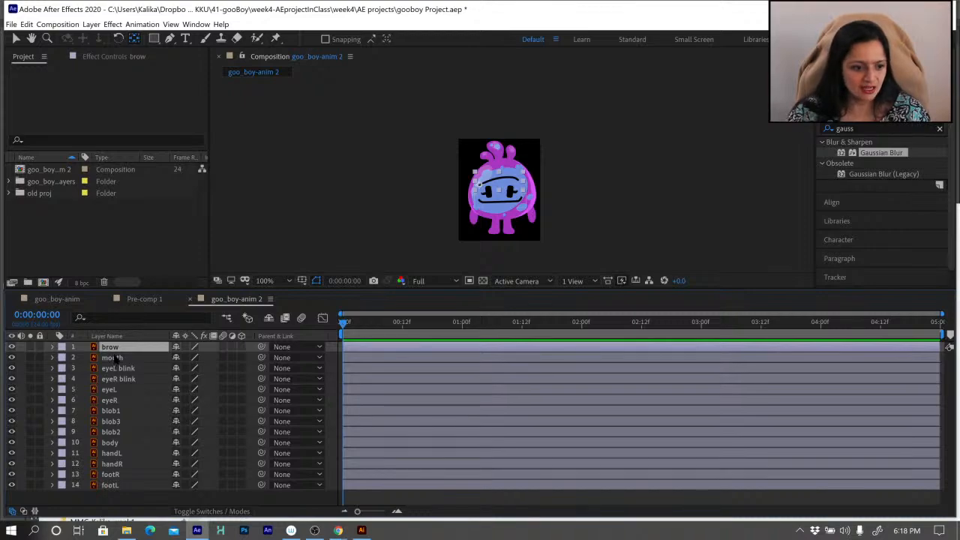
left_click(114, 359, "shift")
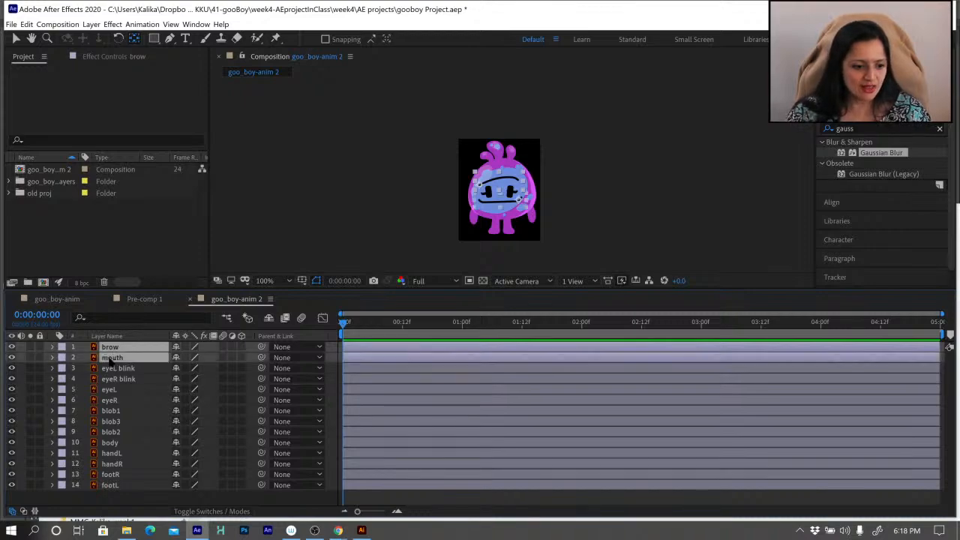
left_click(63, 359)
left_click(94, 335)
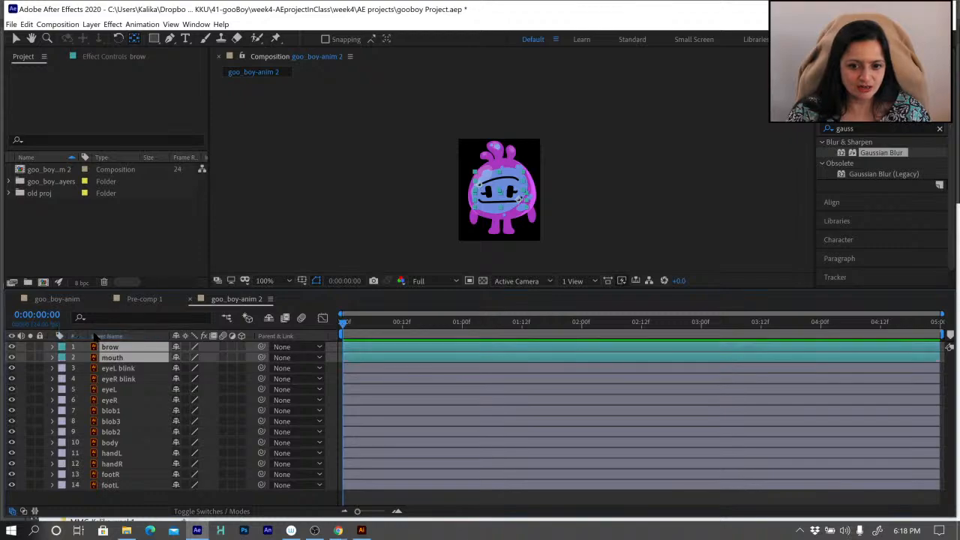
left_click(63, 347)
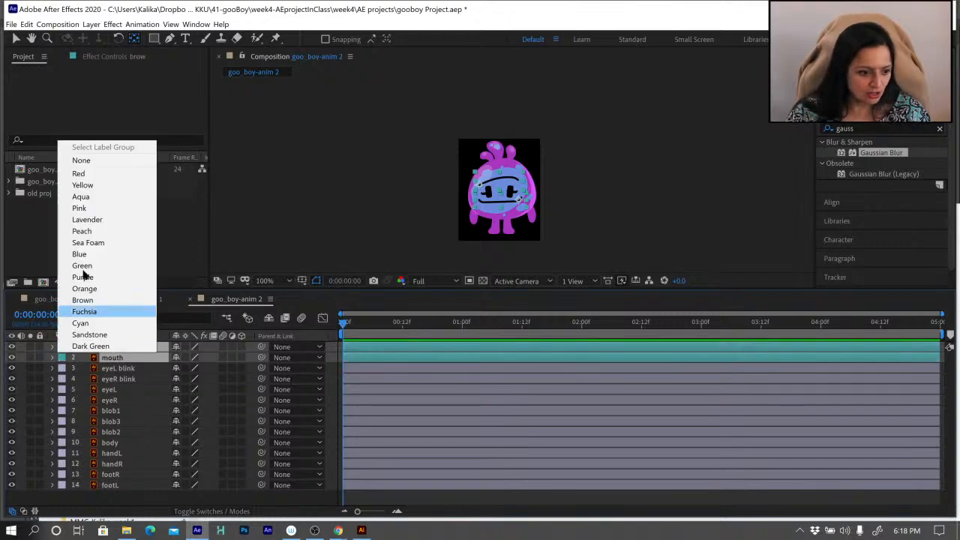
left_click(84, 184)
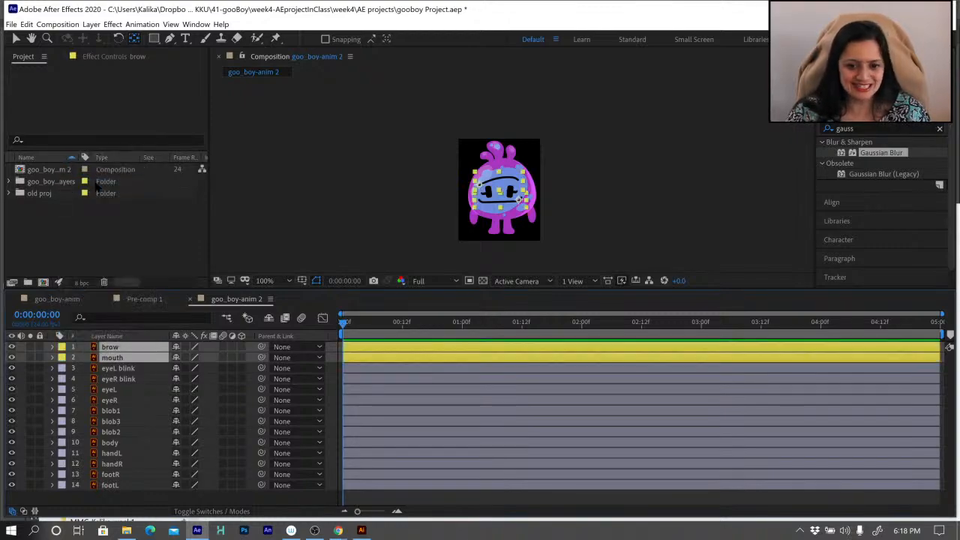
Label the eyeL blink and eyeR blink layers Red and the eyeL and eyeR layers Fuchsia.
left_click(124, 368)
left_click(120, 379, "shift")
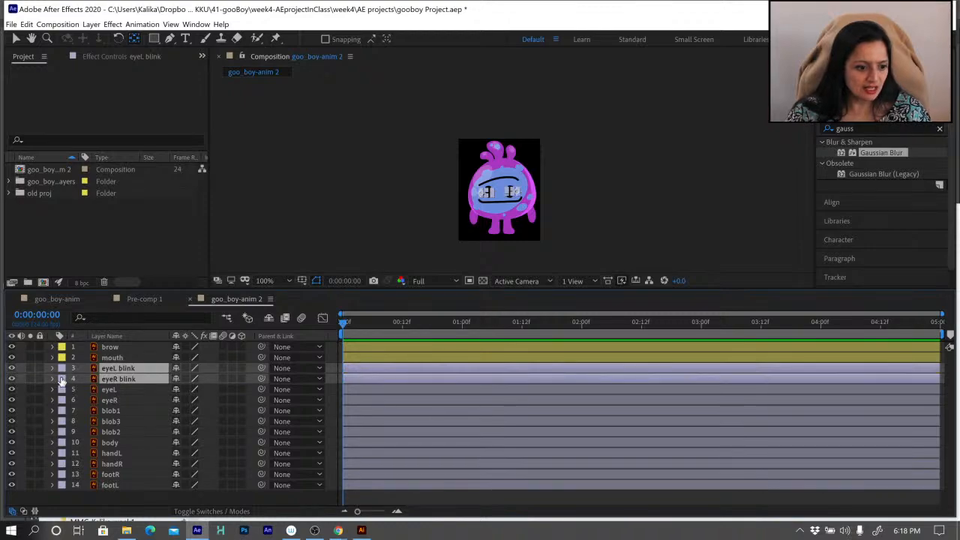
left_click(63, 378)
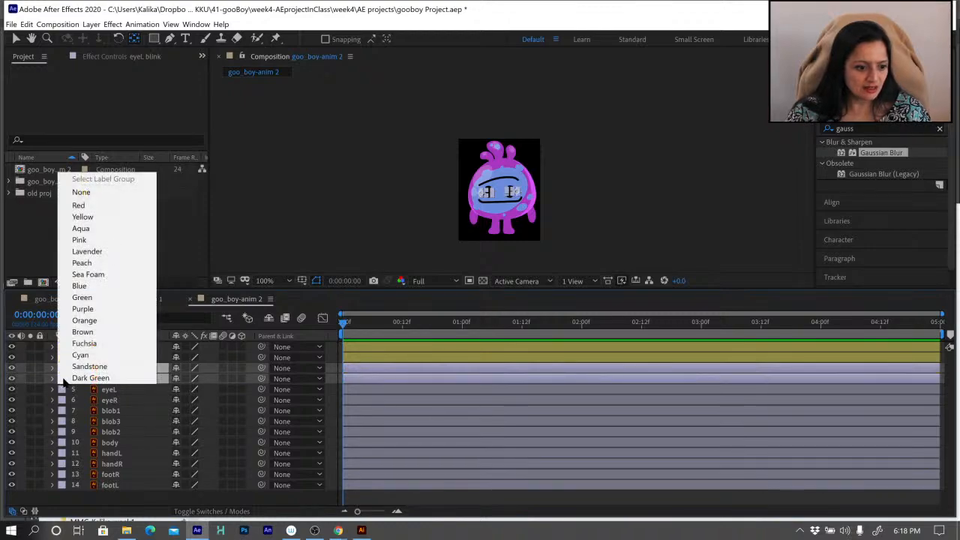
left_click(124, 205)
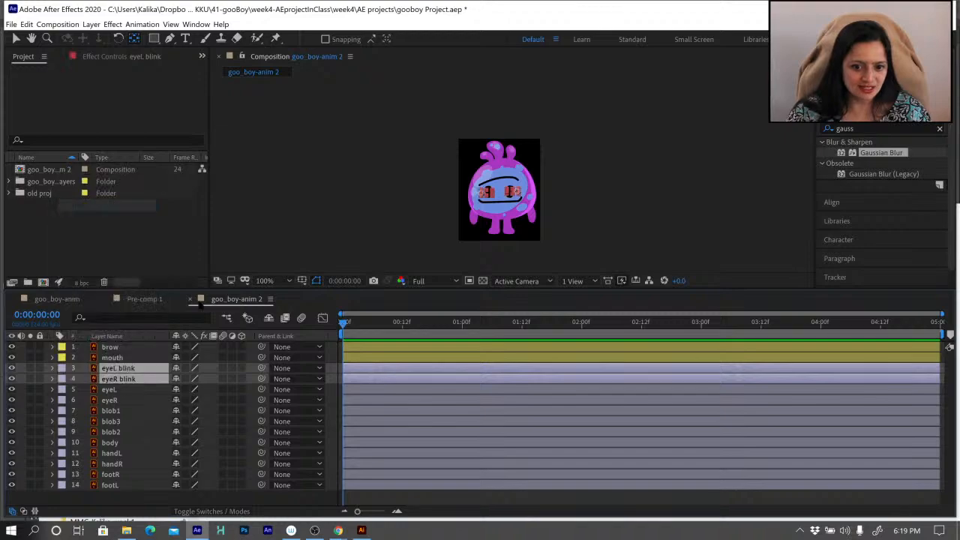
left_click(108, 389)
left_click(111, 399, "shift")
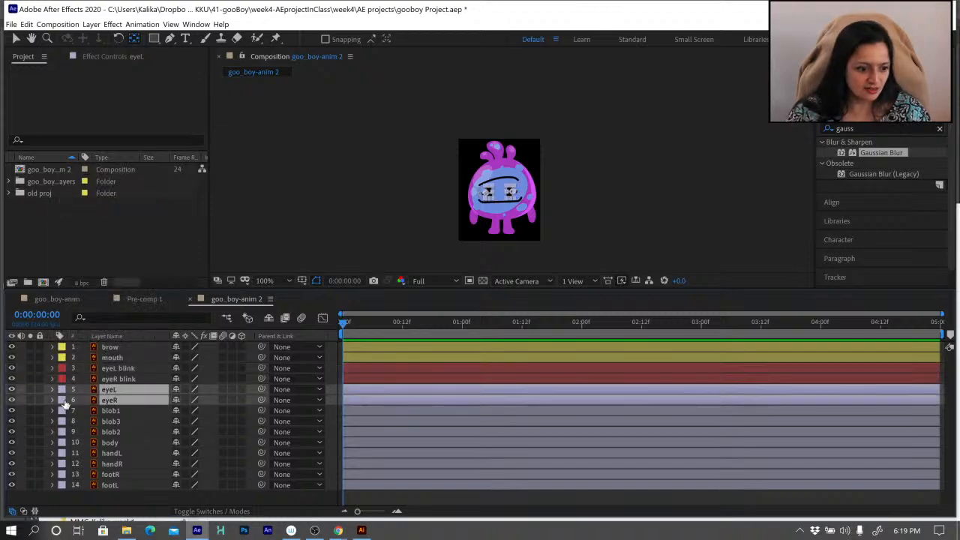
left_click(62, 397)
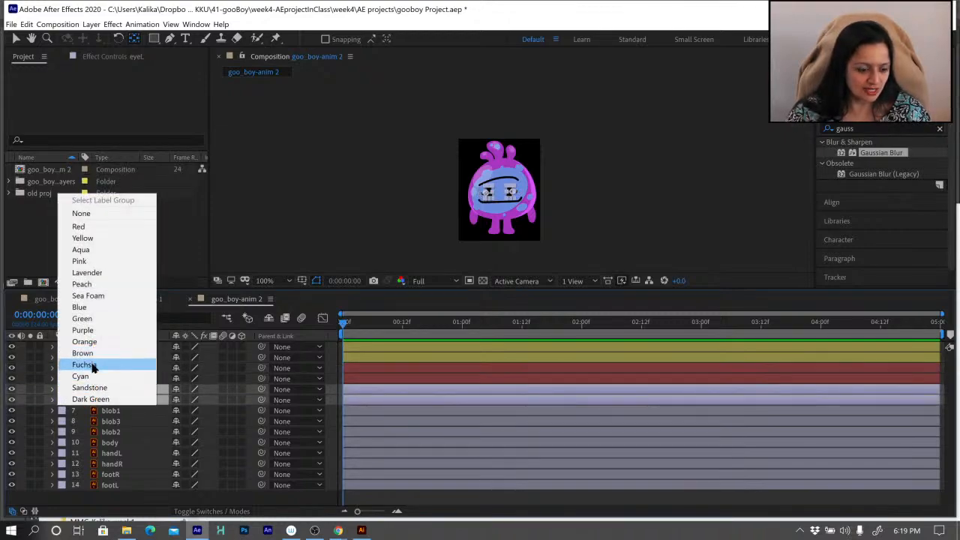
left_click(92, 365)
Label the blob1, blob3 and blob2 layers Pink and the body layer Orange.
left_click(111, 411)
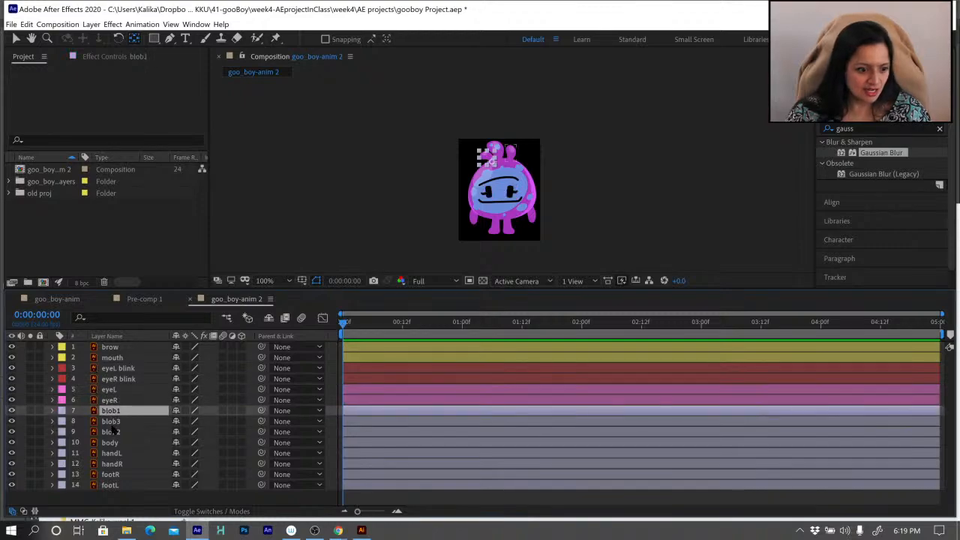
left_click(113, 432, "shift")
left_click(62, 433)
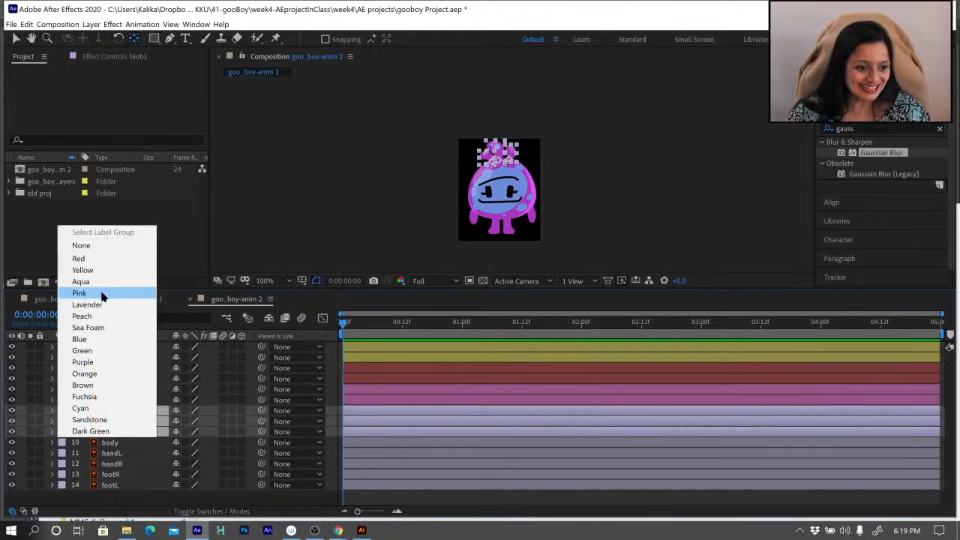
left_click(98, 294)
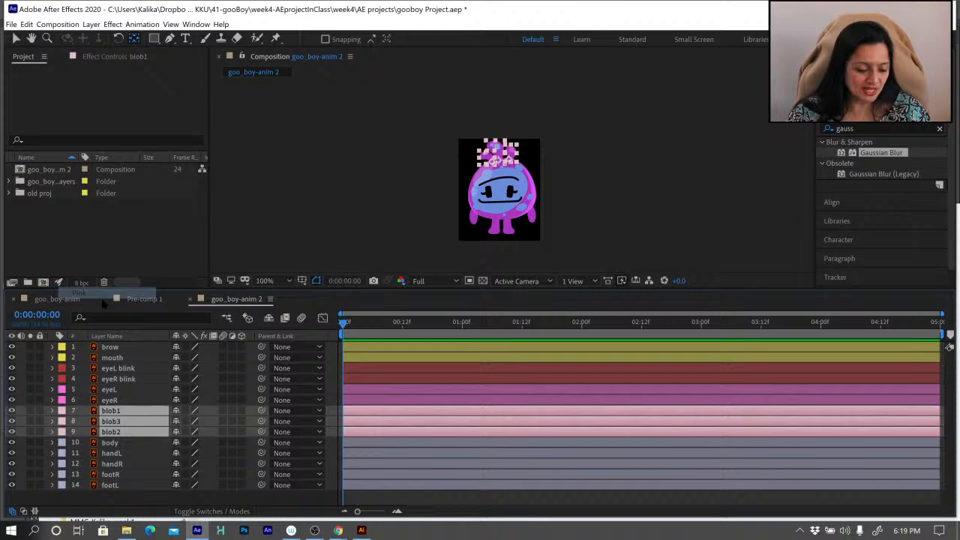
left_click(110, 442)
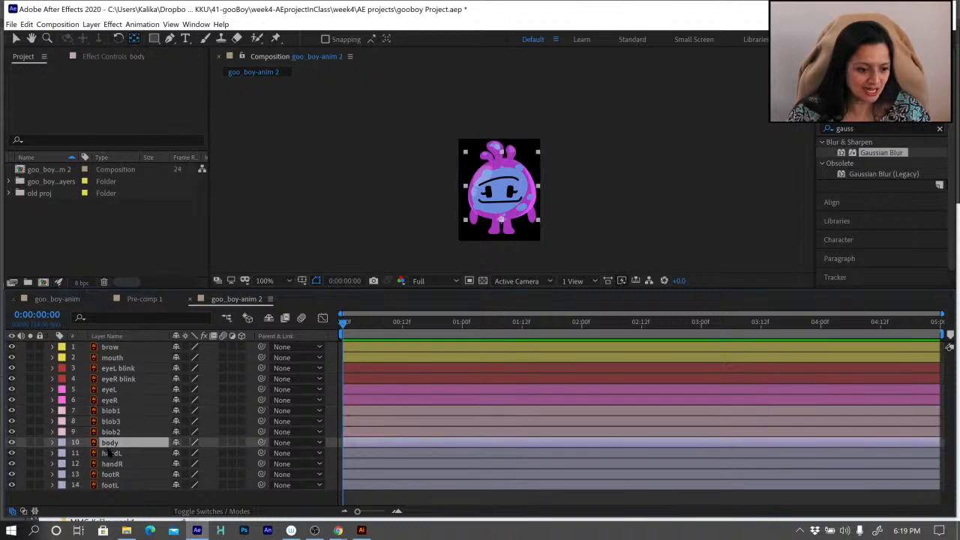
left_click(62, 443)
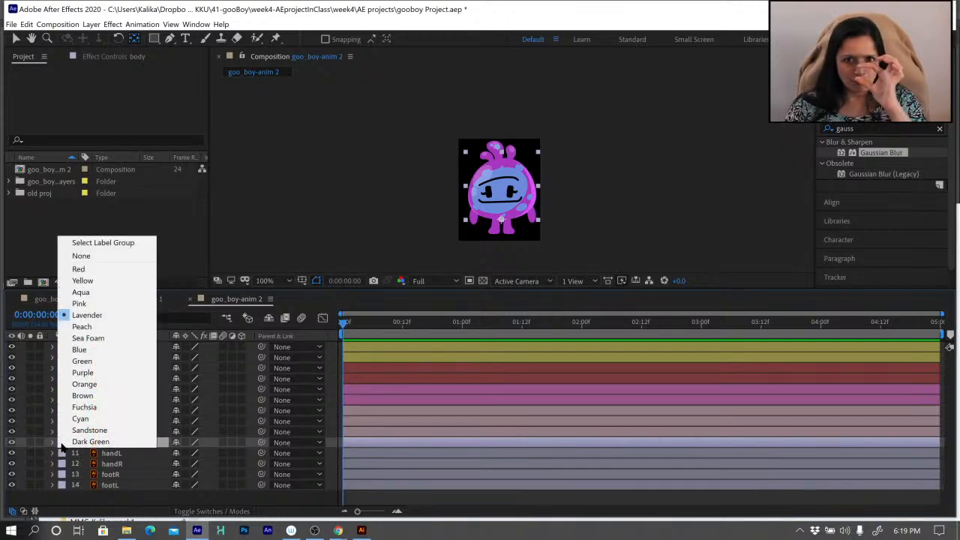
left_click(84, 384)
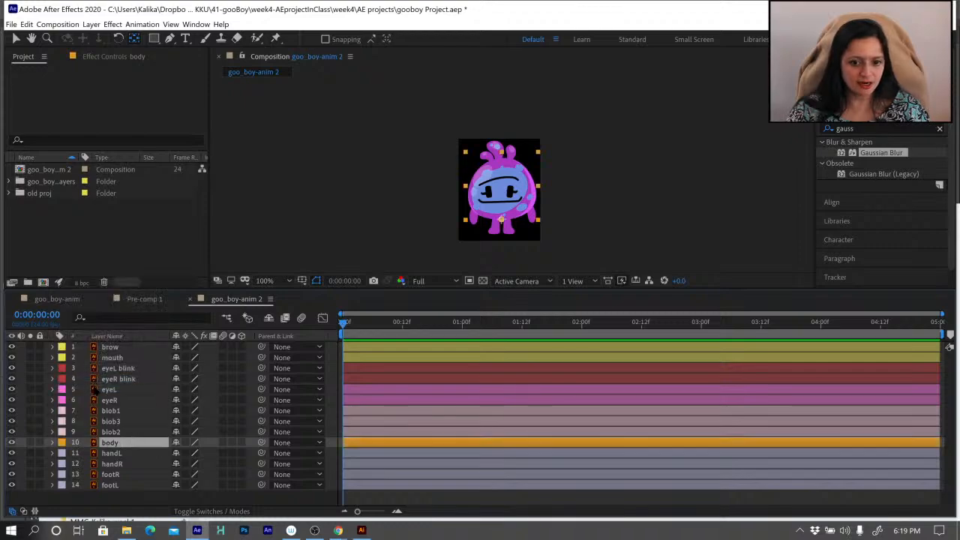
Set the label color of the handL and handR layers to Green and leave no layers selected.
left_click(111, 453)
left_click(111, 463, "shift")
left_click(61, 463)
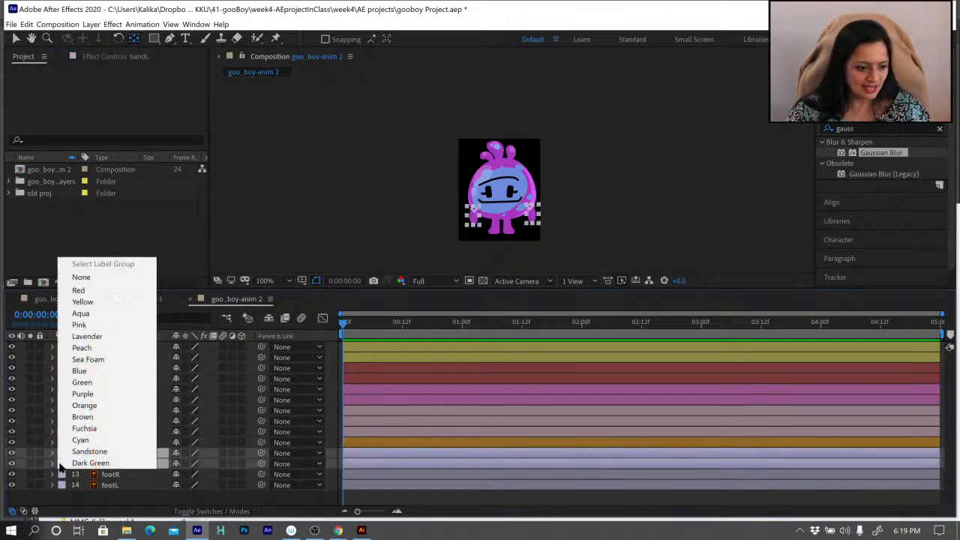
left_click(82, 382)
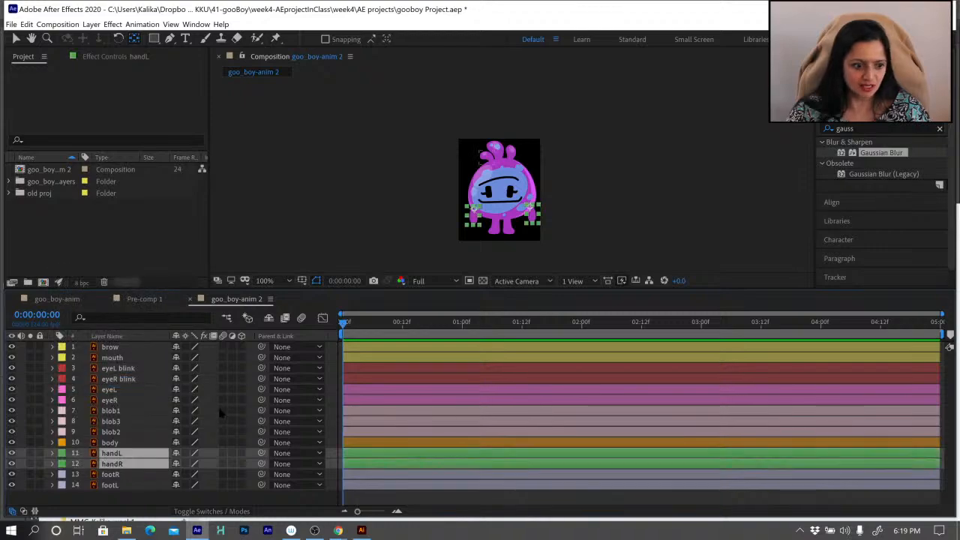
left_click(111, 475)
left_click(111, 485, "shift")
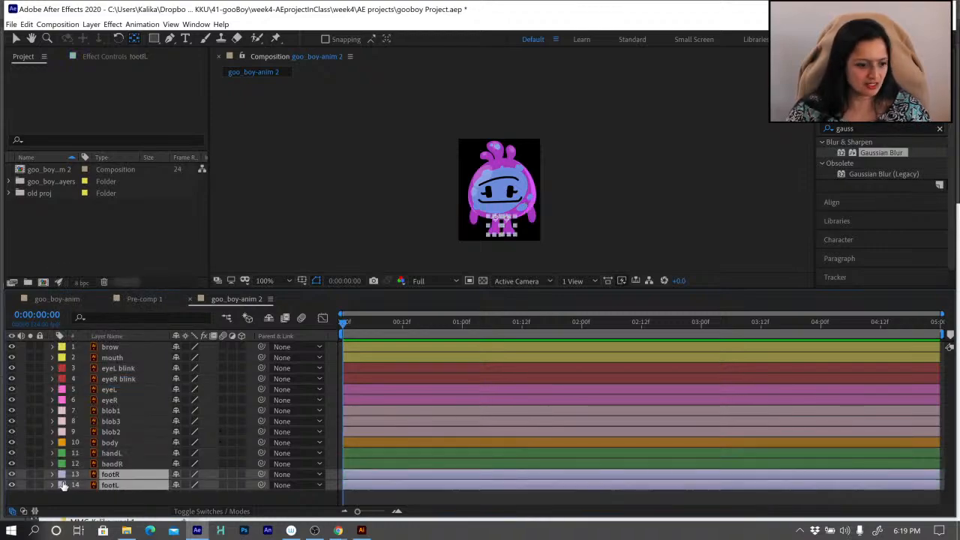
left_click(86, 501)
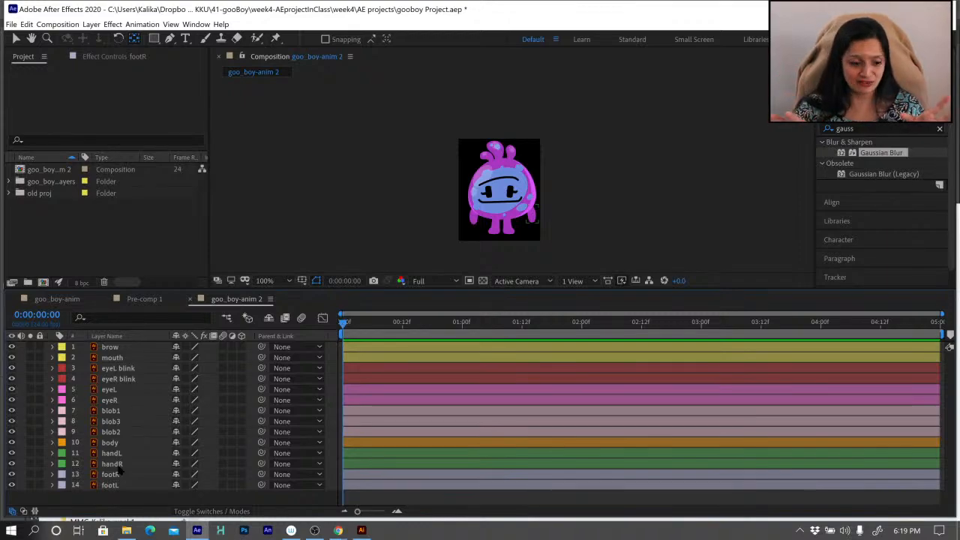
Select all layers from brow through handR, excluding the body layer.
left_click(110, 347)
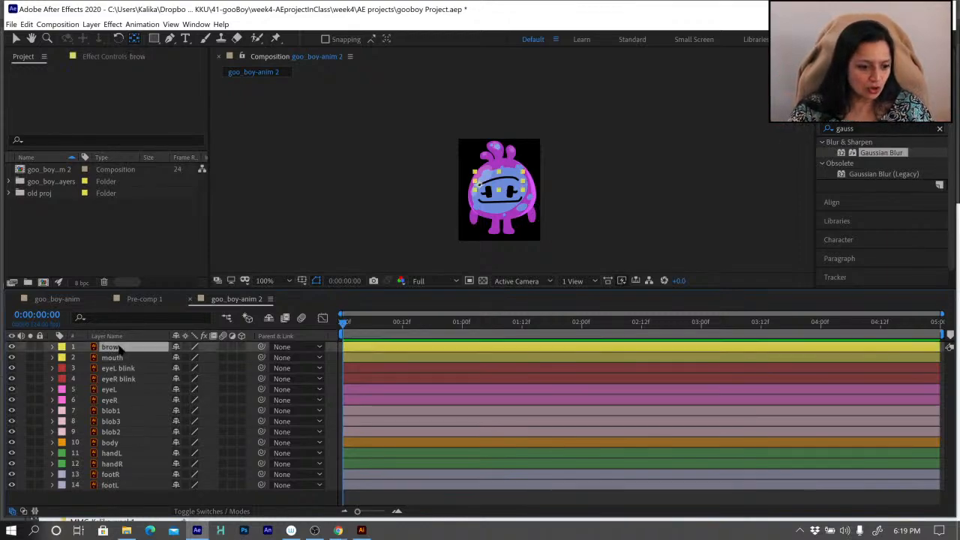
left_click(116, 464, "shift")
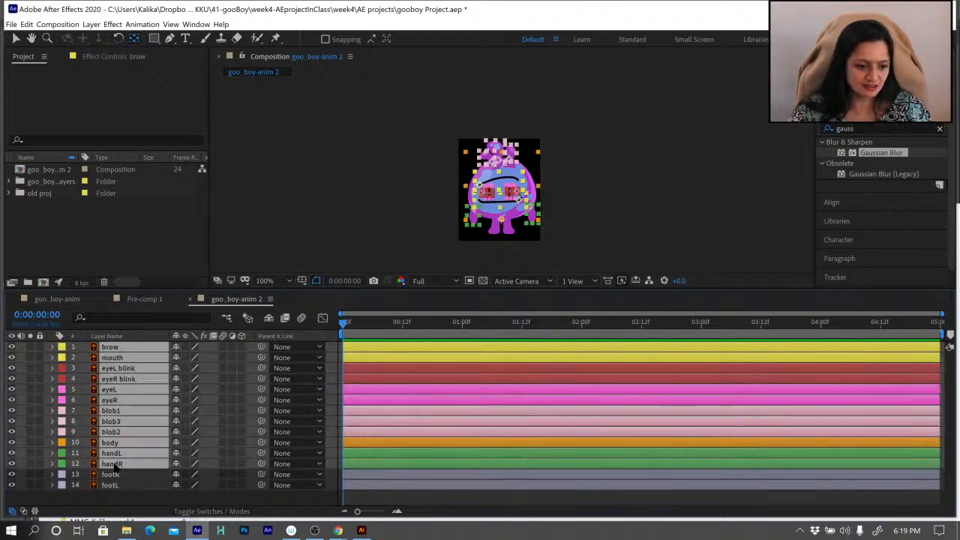
left_click(113, 474)
left_click(115, 348)
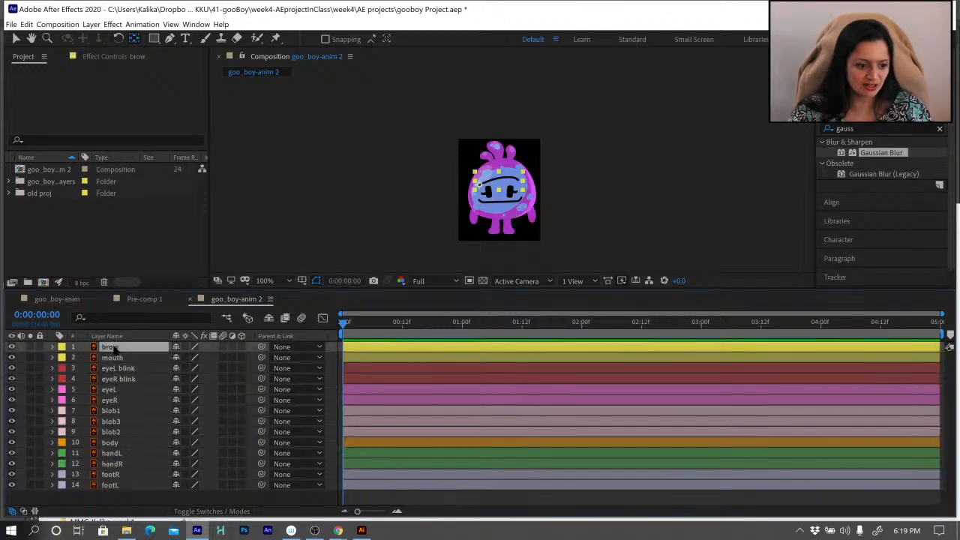
left_click(111, 465, "shift")
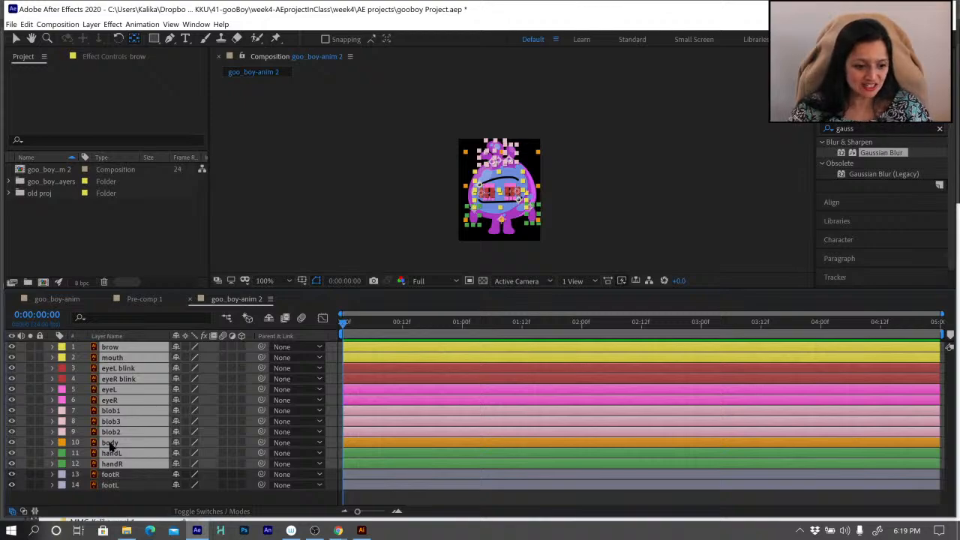
left_click(110, 443, "ctrl")
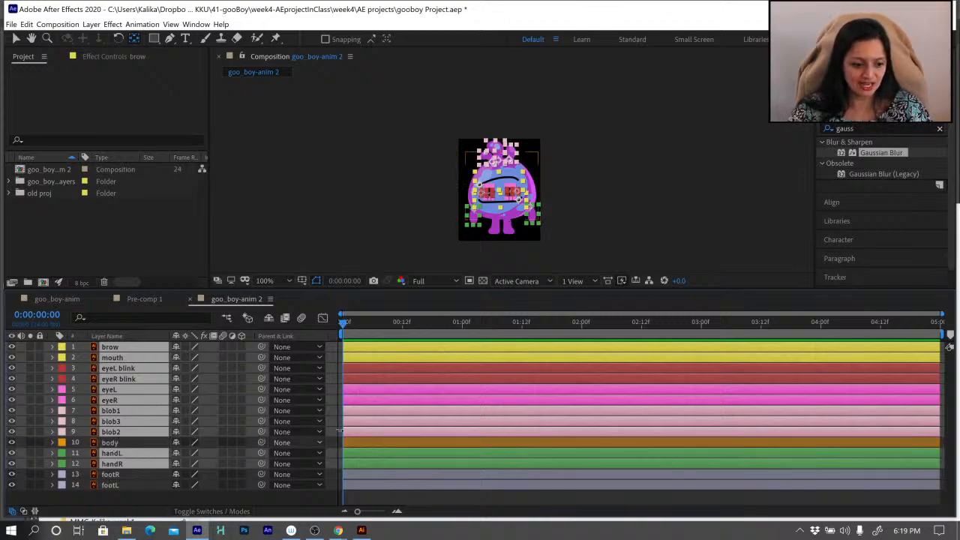
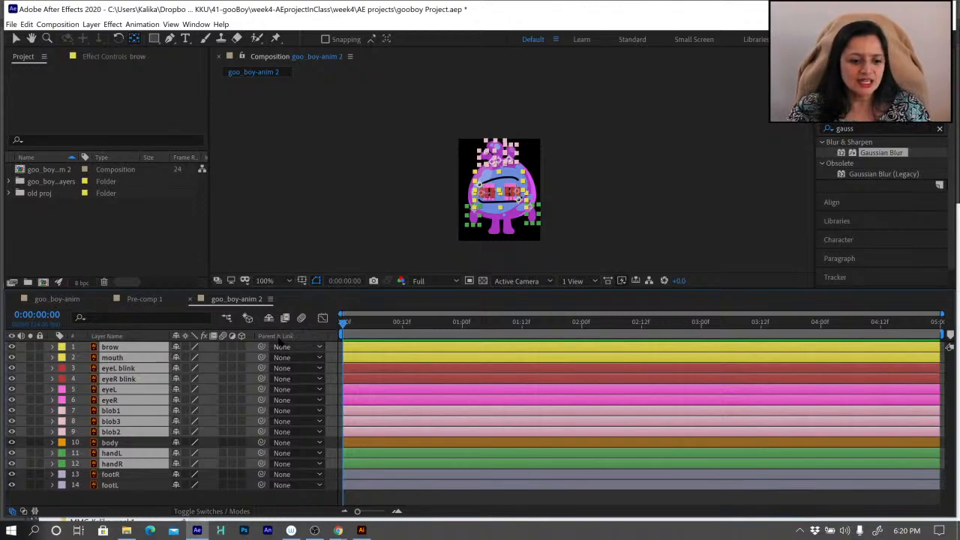
Hide the timeline's Parent & Link column and bring it back.
right_click(279, 337)
left_click(283, 343)
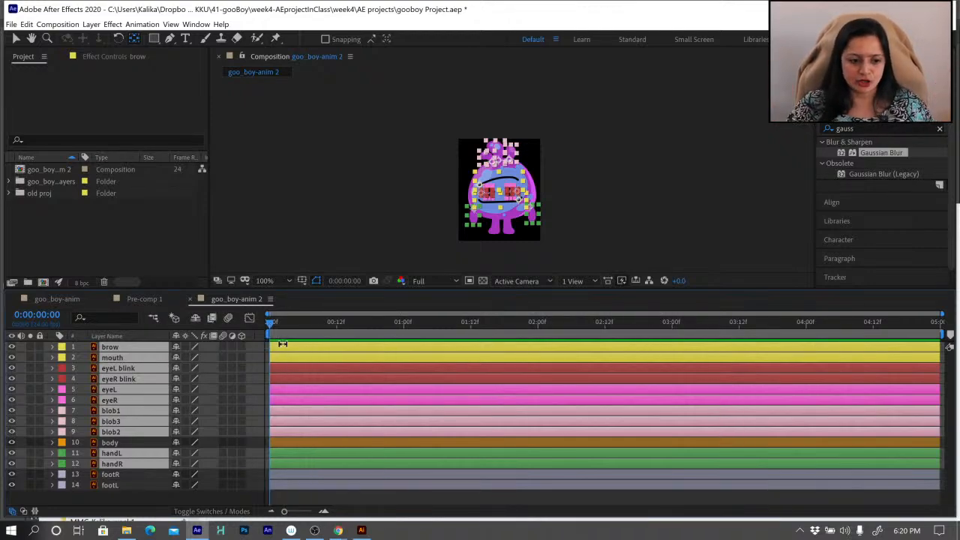
right_click(120, 339)
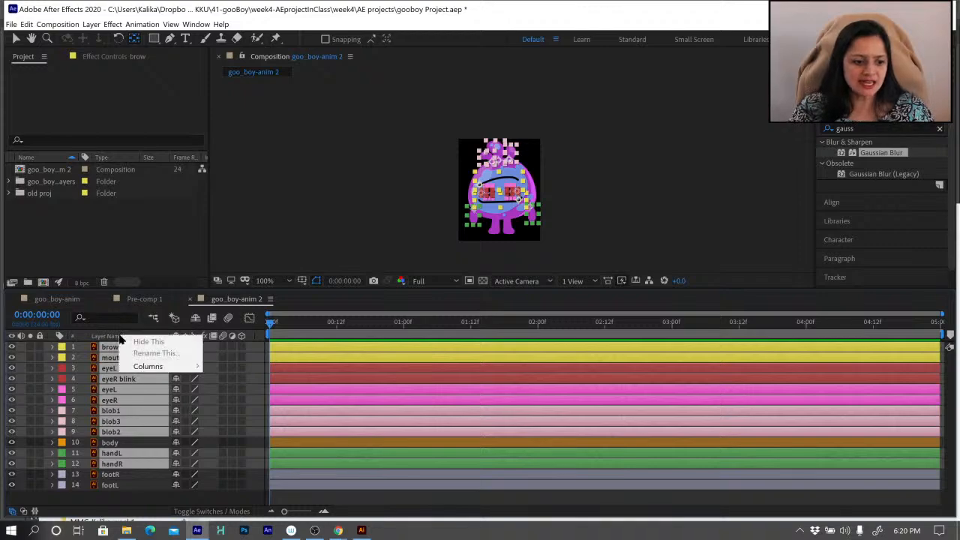
key("Escape")
left_click(116, 339)
left_click(114, 340)
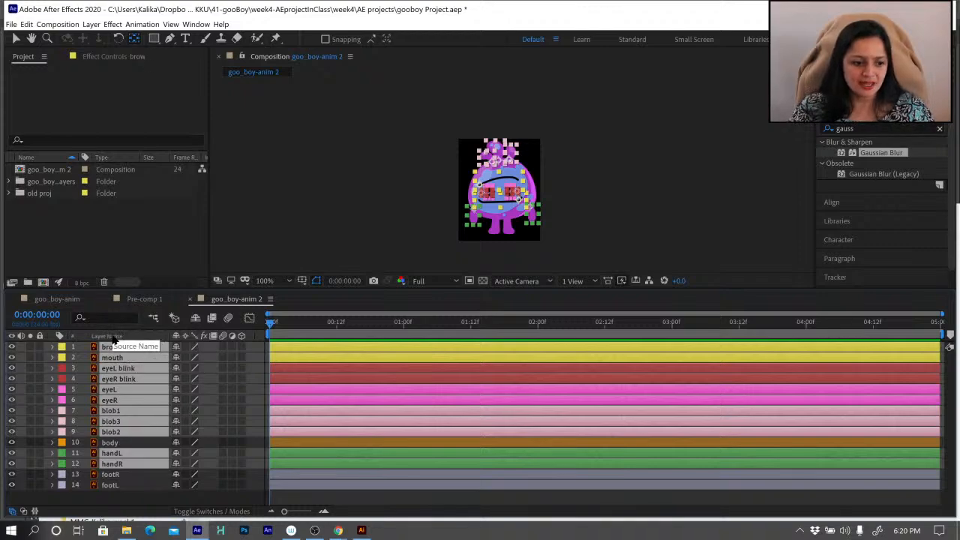
right_click(114, 339)
mouse_move(139, 367)
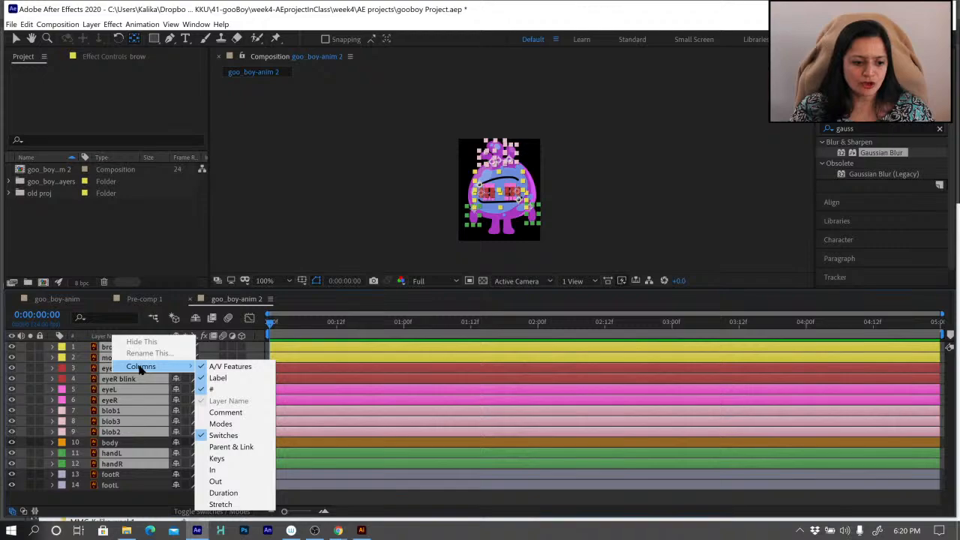
left_click(226, 446)
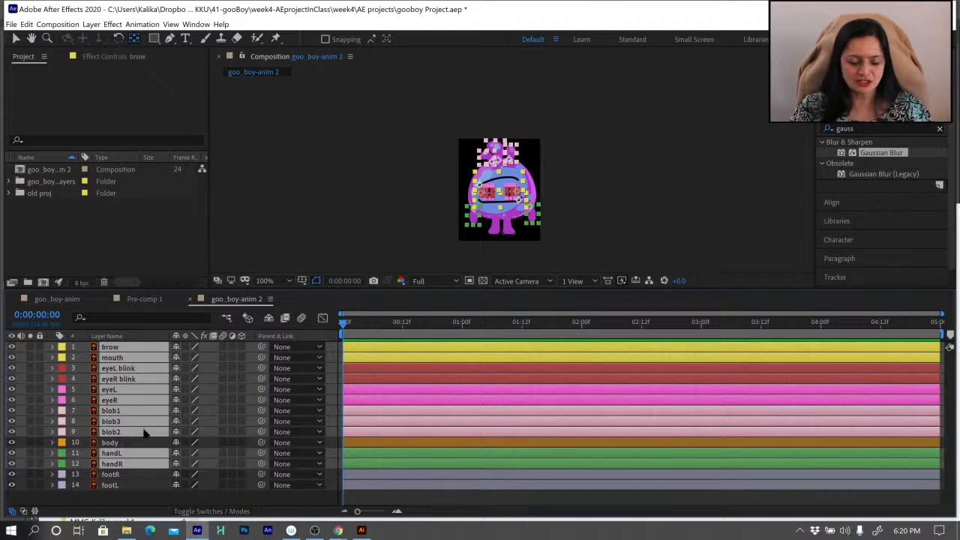
Parent the selected face, blob and hand layers to the body layer with the parent pick whip.
left_click_drag(260, 453, 234, 454)
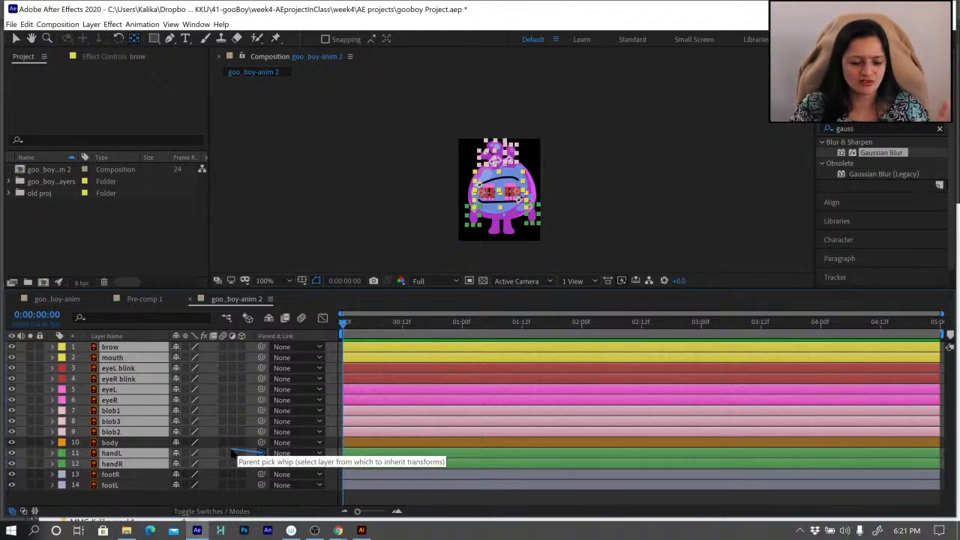
left_click_drag(232, 454, 256, 448)
left_click_drag(256, 454, 150, 446)
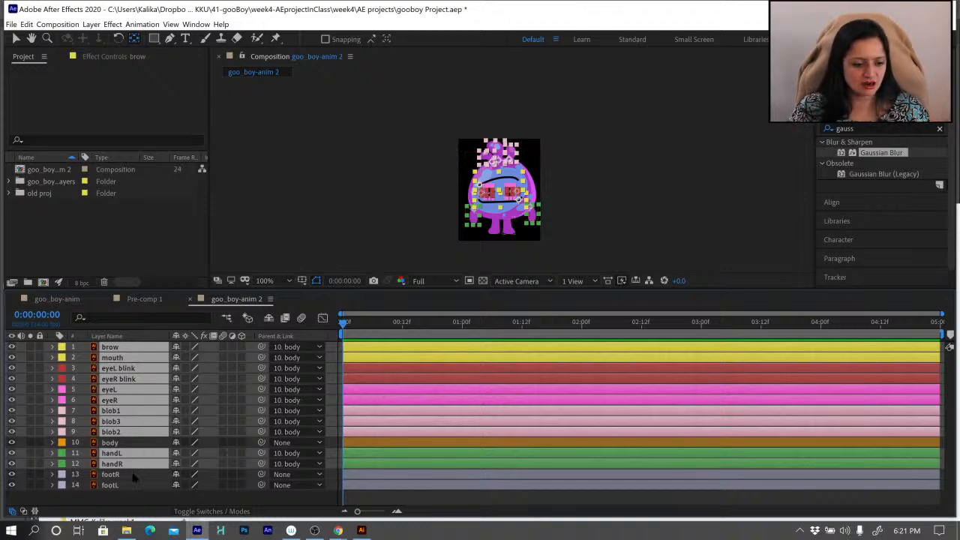
Examine the null layer and the layer parenting in Pre-comp 1, and return to the goo_boy-anim 2 composition.
left_click(133, 476)
left_click(133, 486)
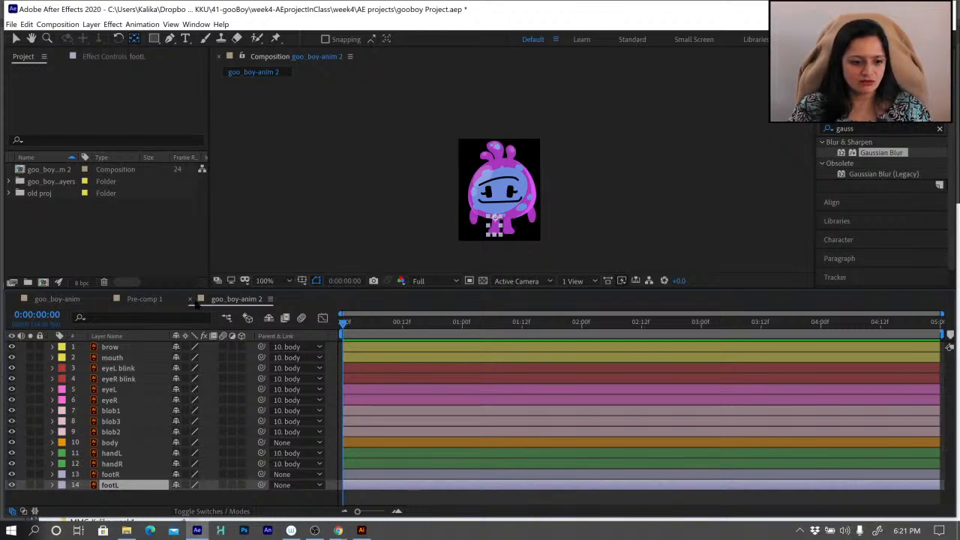
left_click(143, 299)
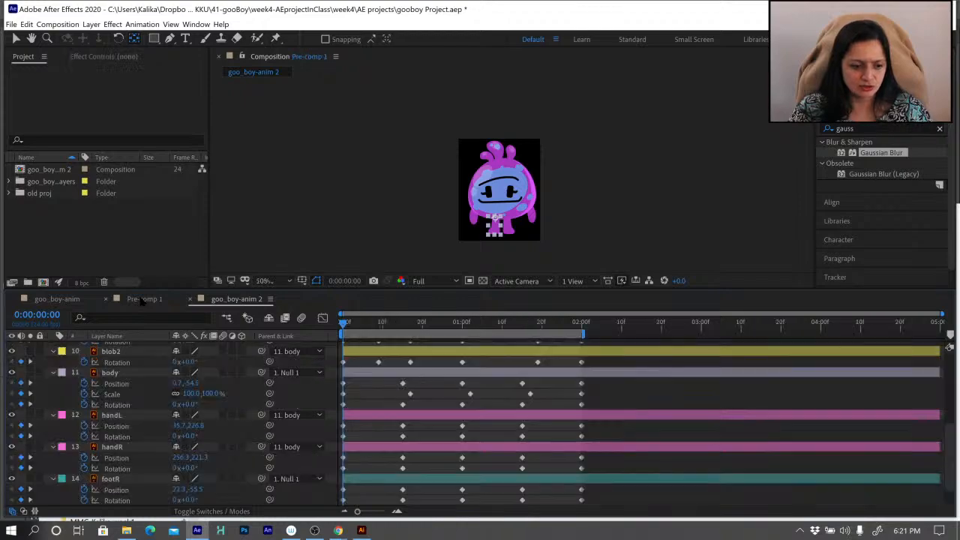
scroll(135, 420, "down", 3)
scroll(134, 422, "up", 10)
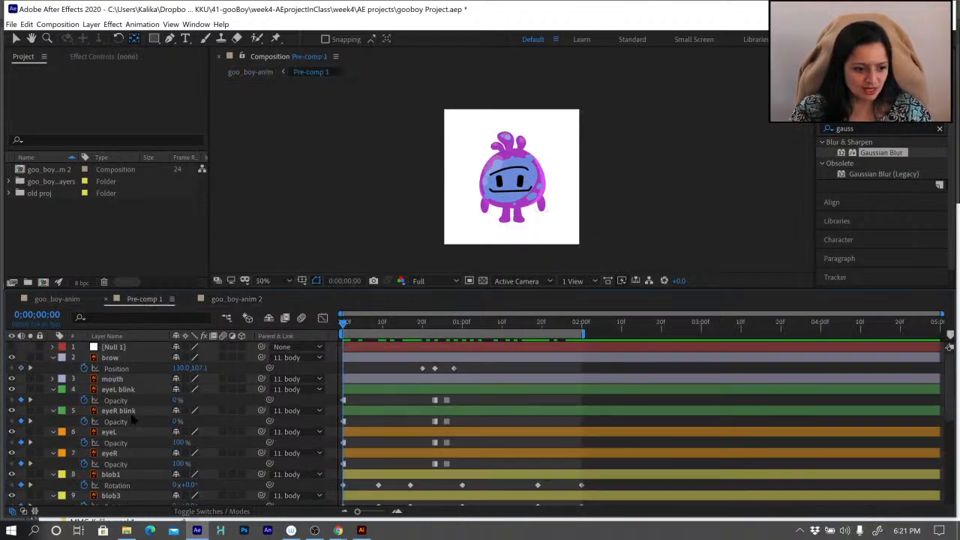
left_click(110, 347)
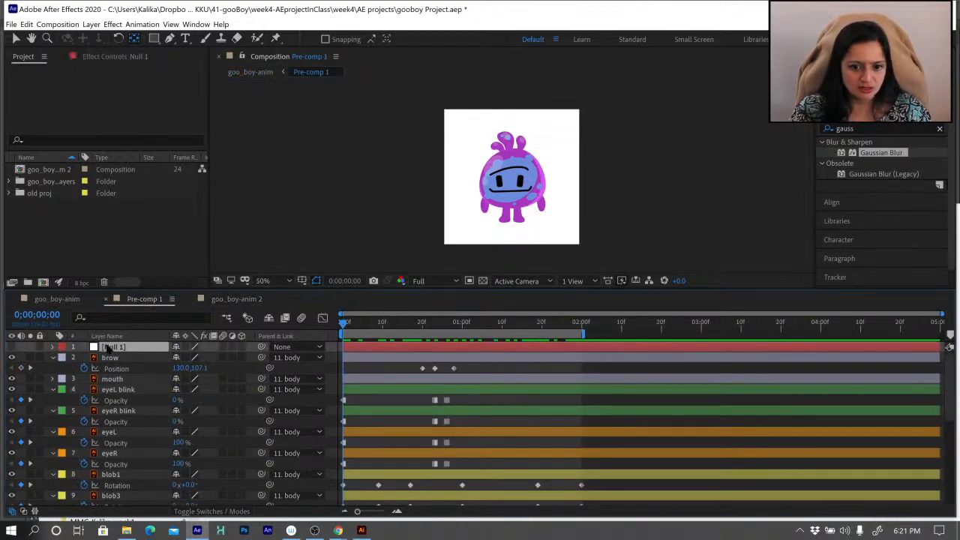
left_click(11, 348)
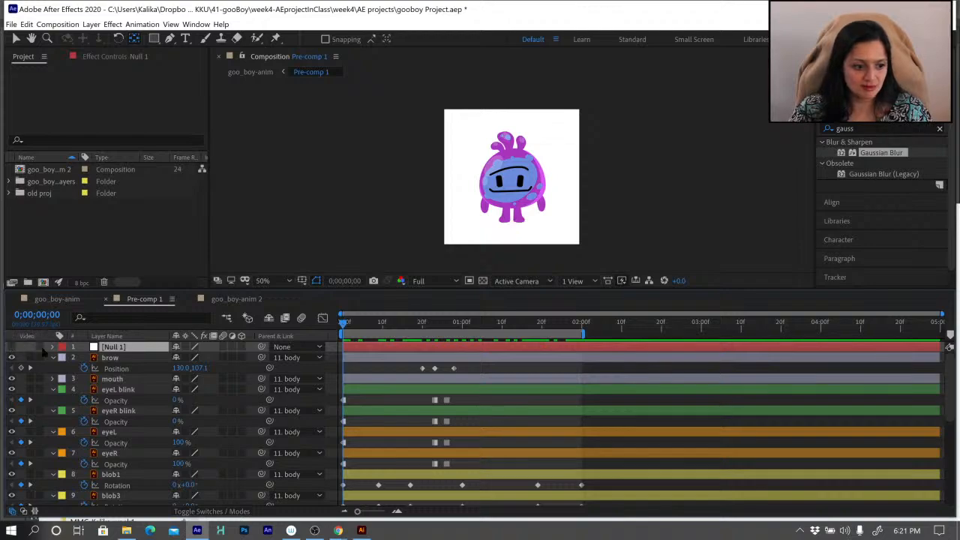
left_click(234, 299)
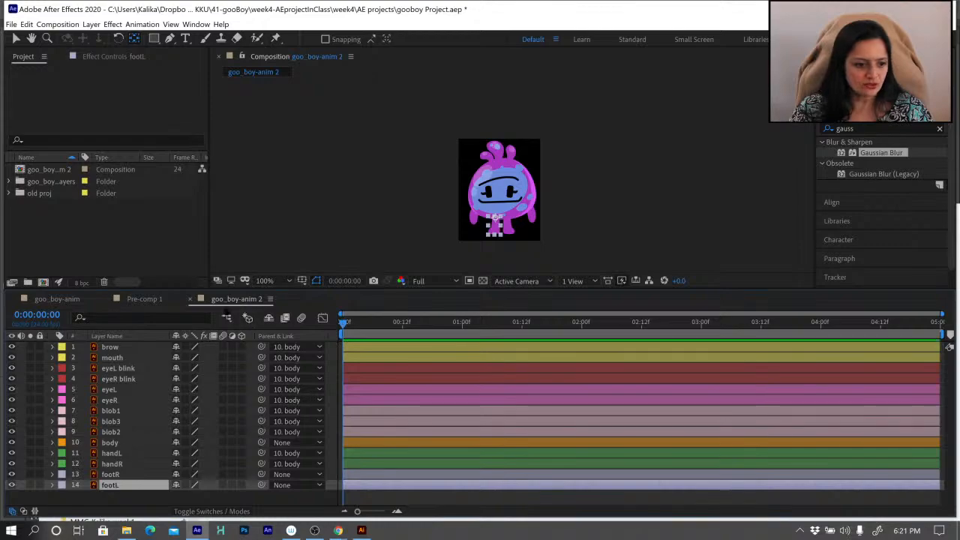
Add a new null object to the goo_boy-anim 2 composition with no other layers selected.
left_click(105, 500)
left_click(98, 26)
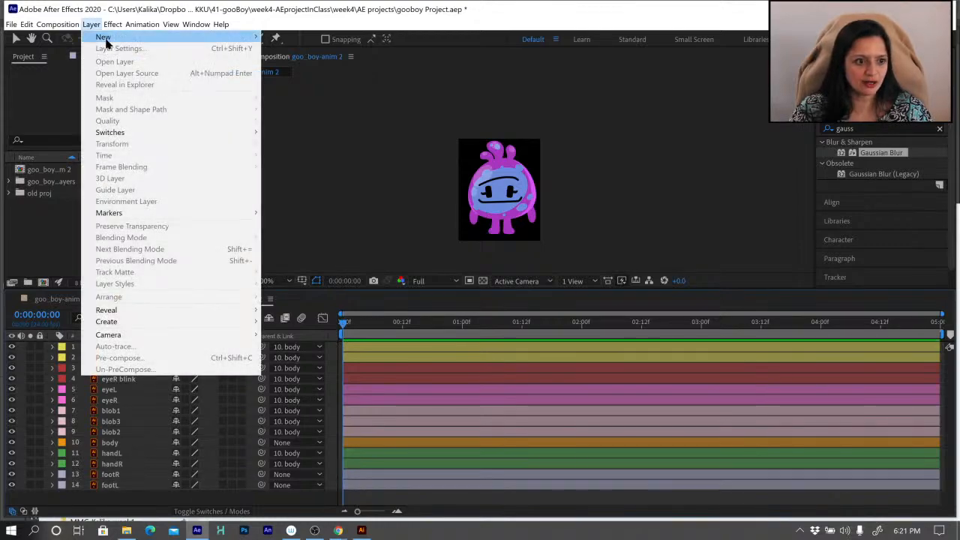
mouse_move(106, 39)
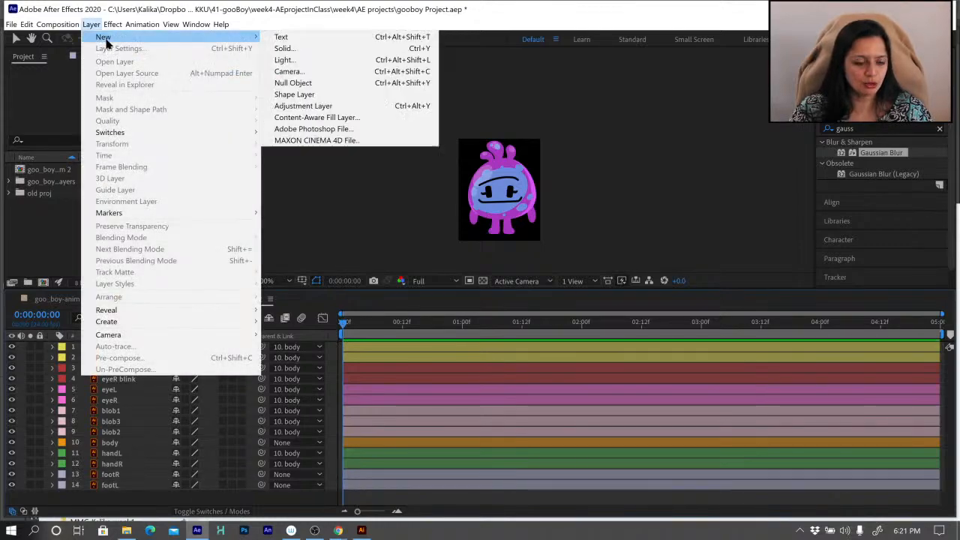
left_click(314, 84)
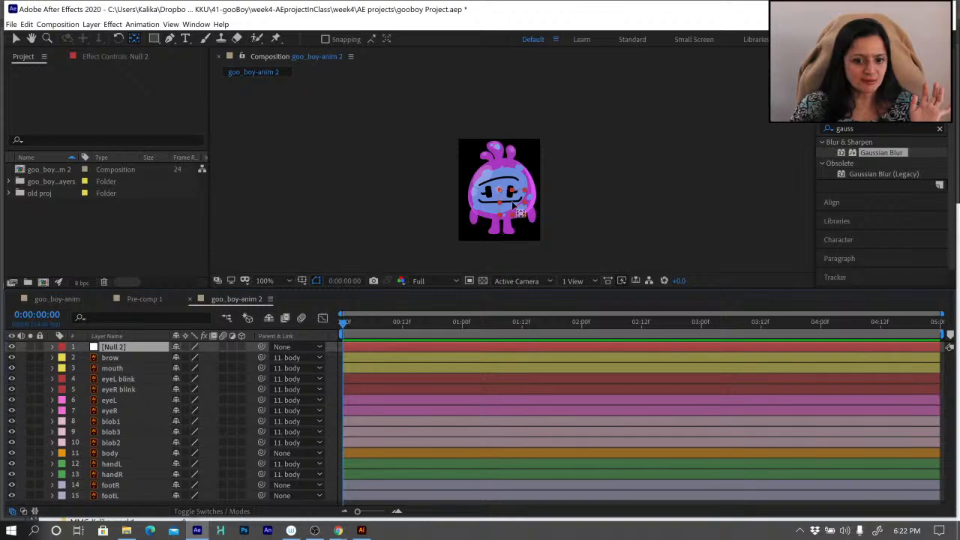
Move the null so that its anchor point sits midway between the character's feet at ground level.
left_click(15, 39)
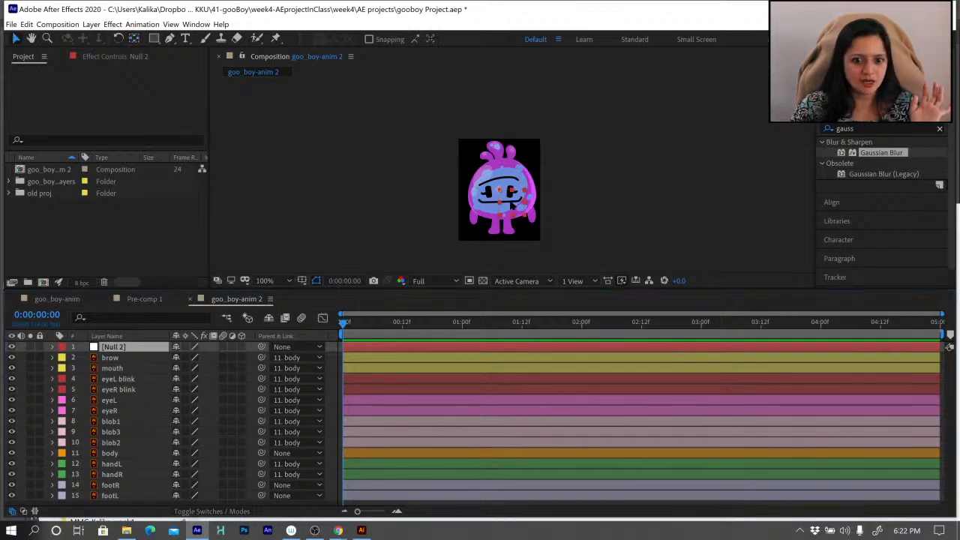
left_click_drag(512, 219, 513, 249)
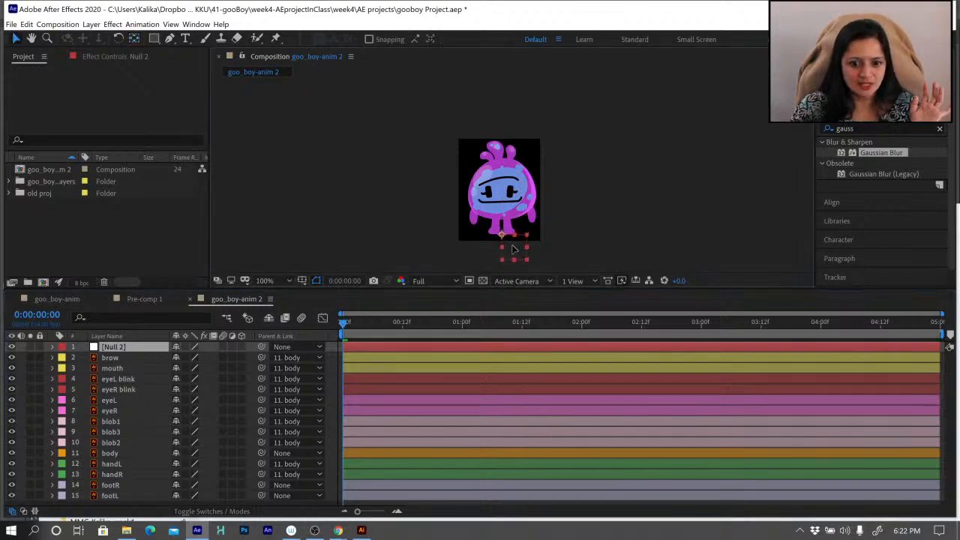
key("Return")
scroll(499, 191, "up", 4)
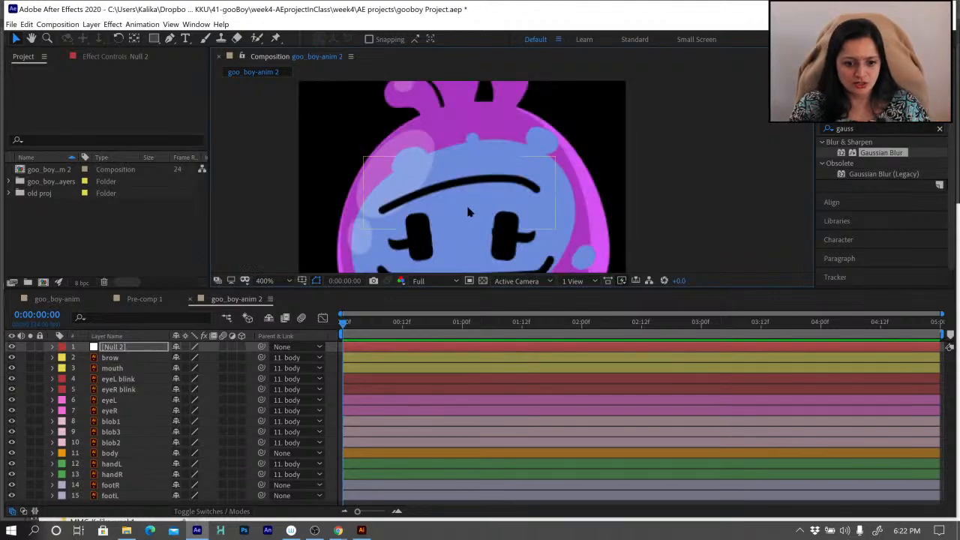
key("h")
left_click_drag(469, 188, 462, 62)
scroll(525, 222, "down", 2)
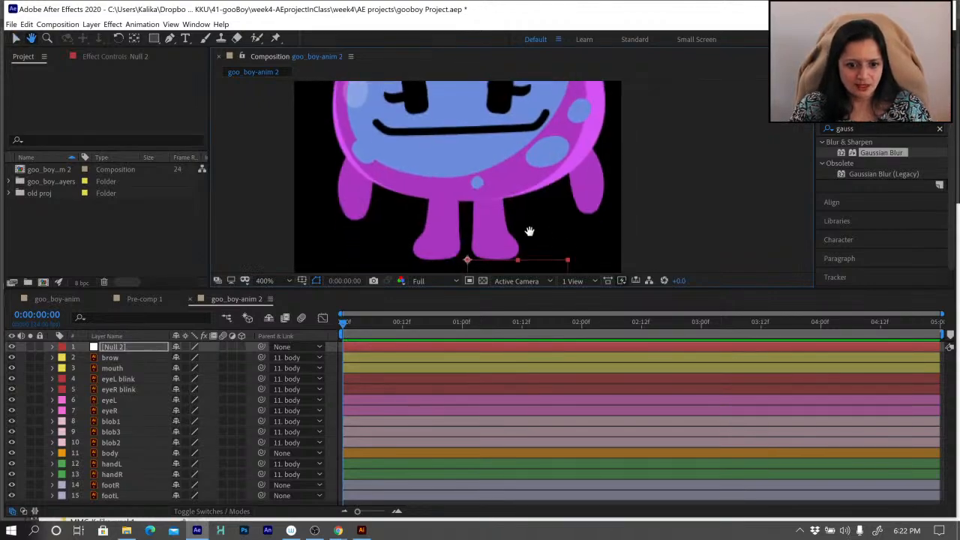
key("v")
left_click_drag(512, 261, 510, 258)
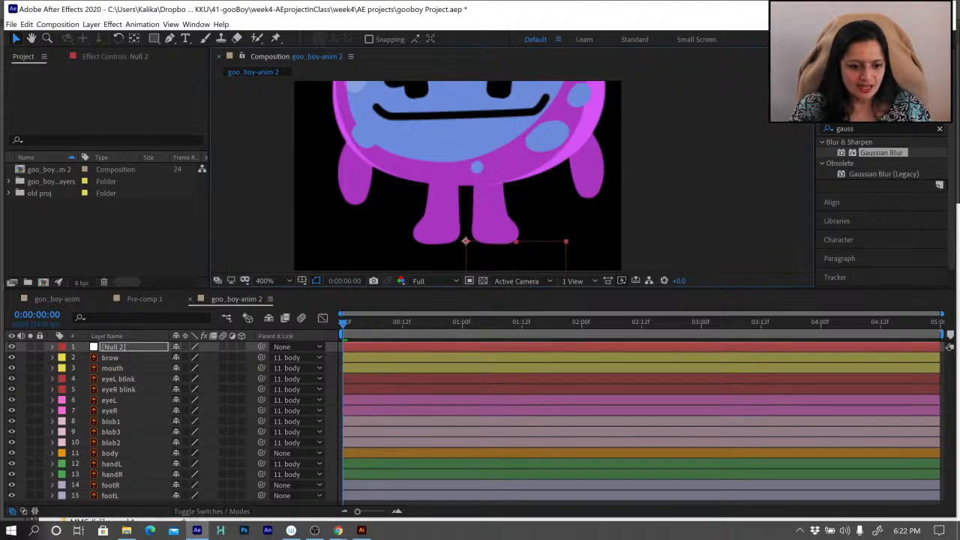
Parent the body, footR and footL layers to the null layer with the parent pick whip, leaving the null selected.
left_click(117, 347)
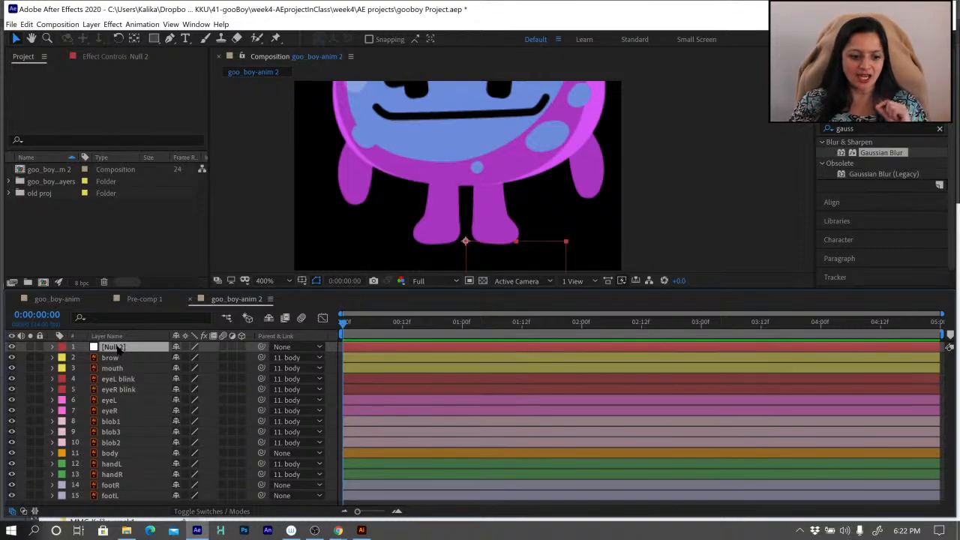
left_click(110, 453)
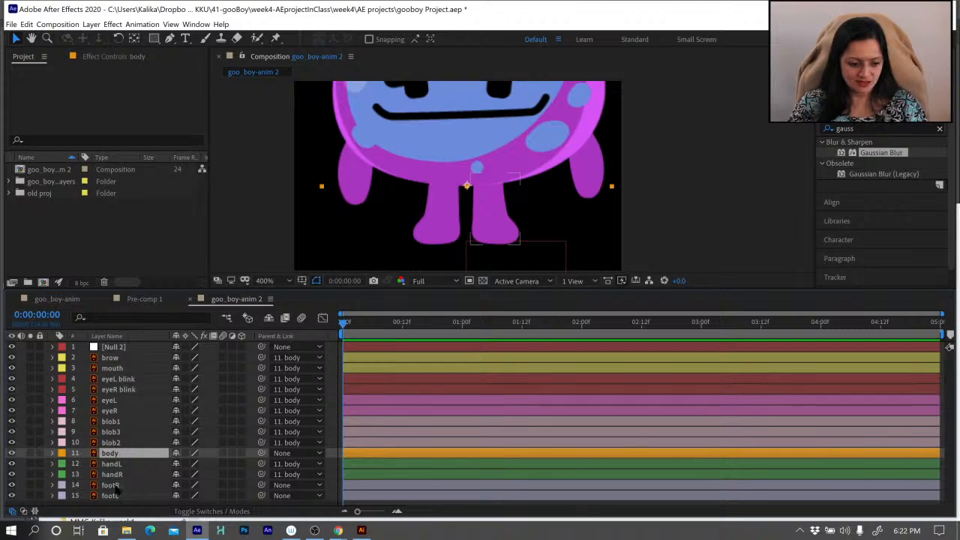
left_click(113, 485, "ctrl")
left_click(114, 496, "ctrl")
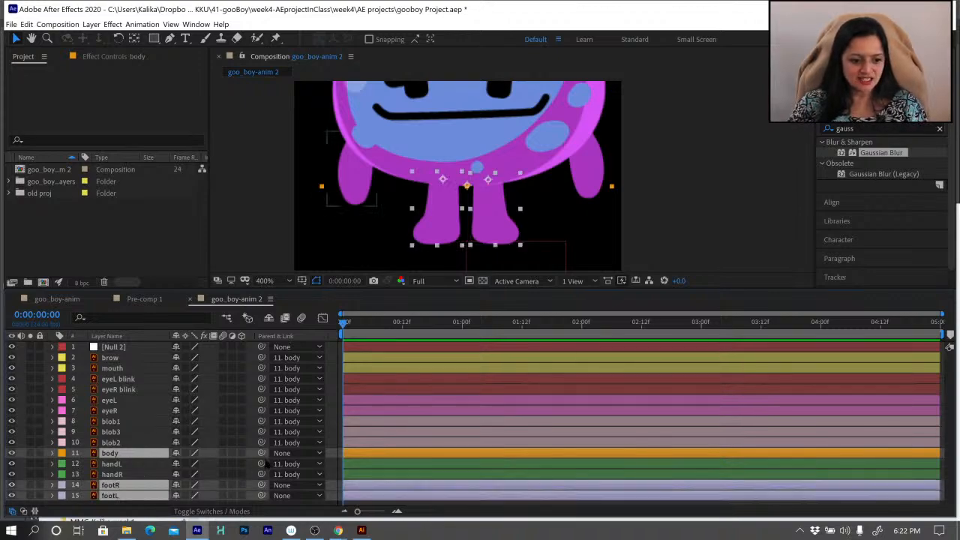
left_click_drag(261, 453, 121, 350)
left_click(121, 350)
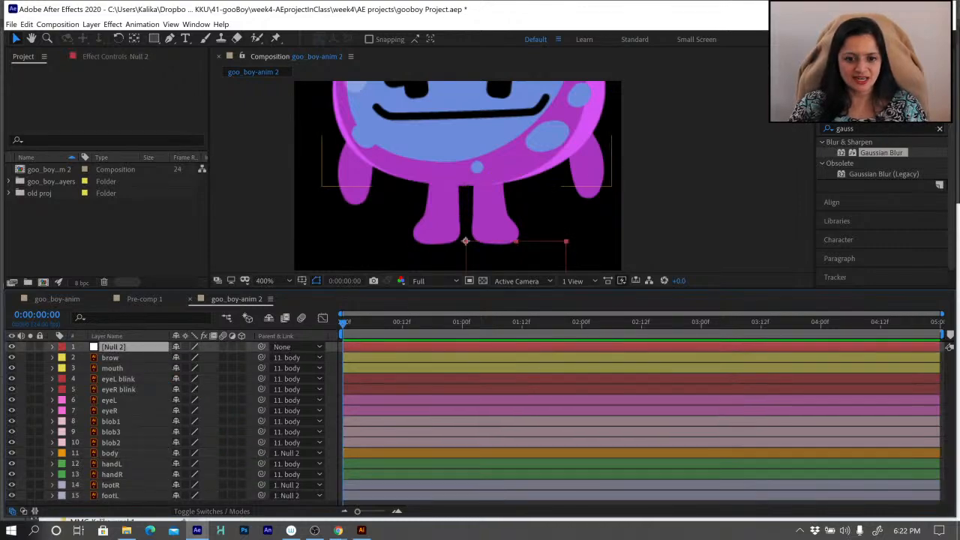
In the composition settings of goo_boy-anim 2, unlock the aspect ratio and set the width and height to 600 px.
scroll(511, 159, "down", 1)
key("space")
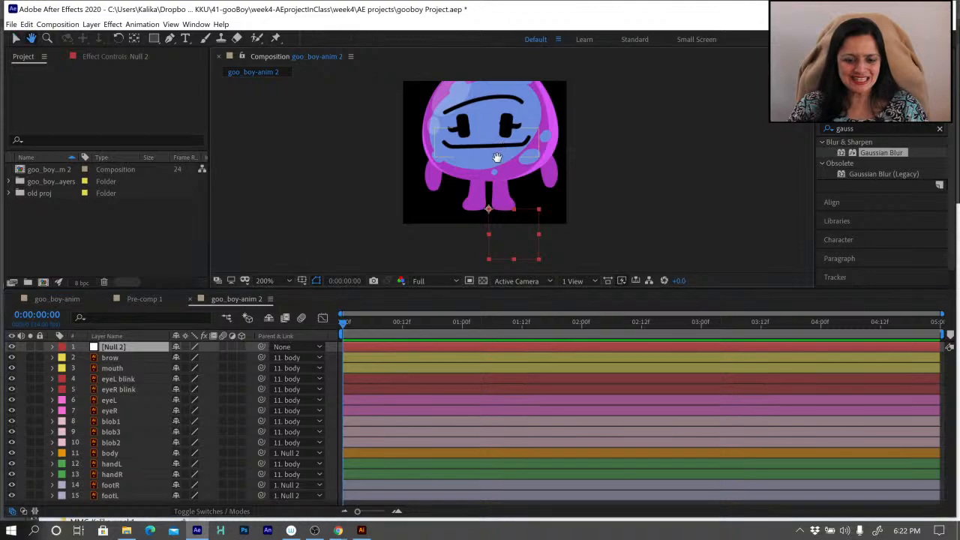
left_click_drag(496, 157, 479, 182)
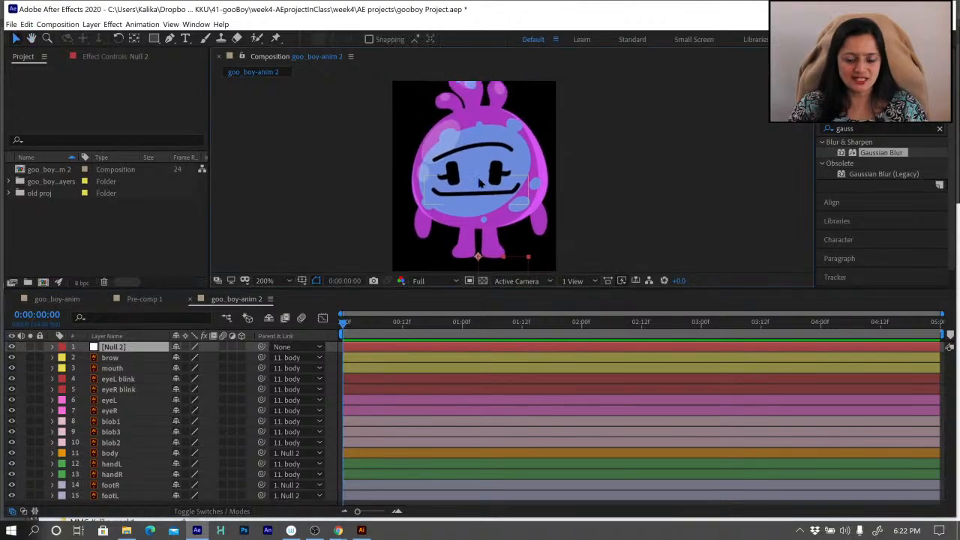
left_click(60, 24)
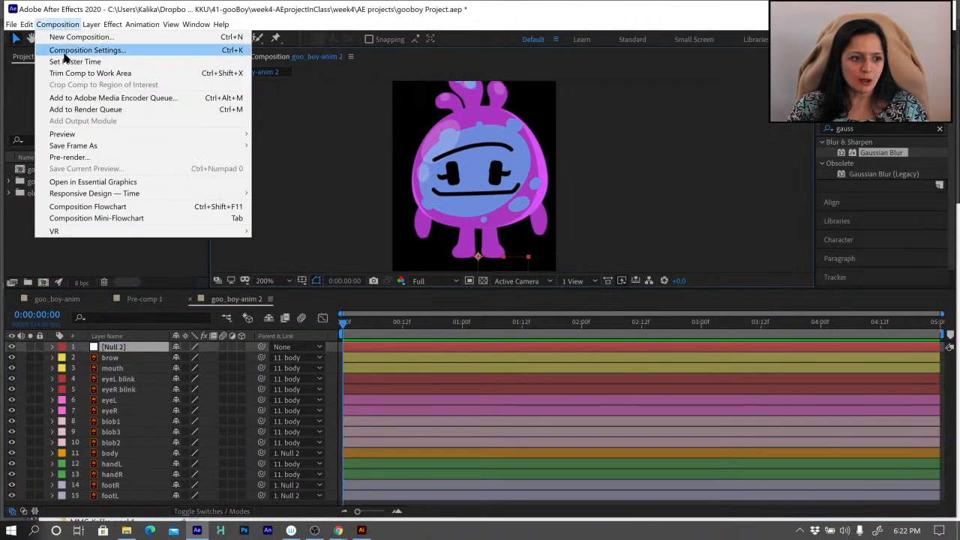
left_click(66, 50)
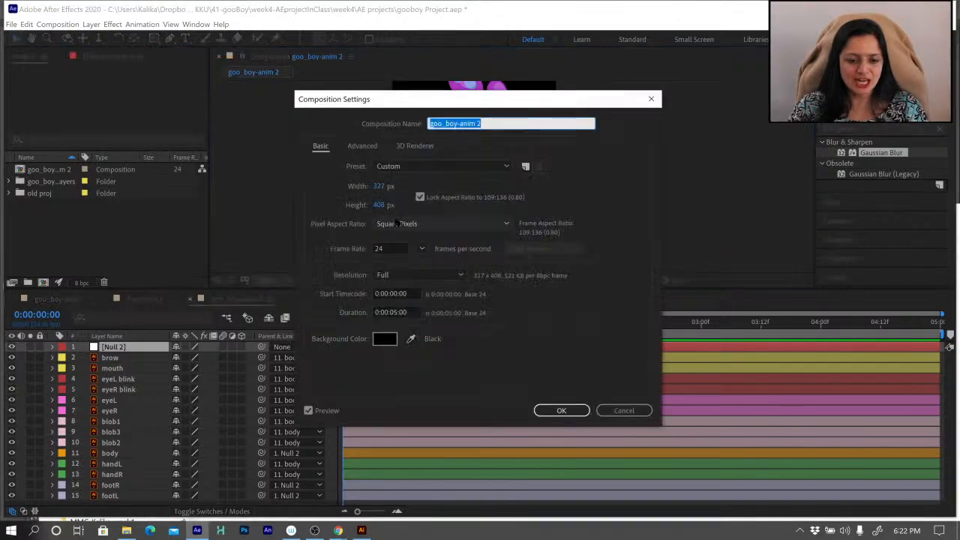
left_click_drag(452, 107, 433, 98)
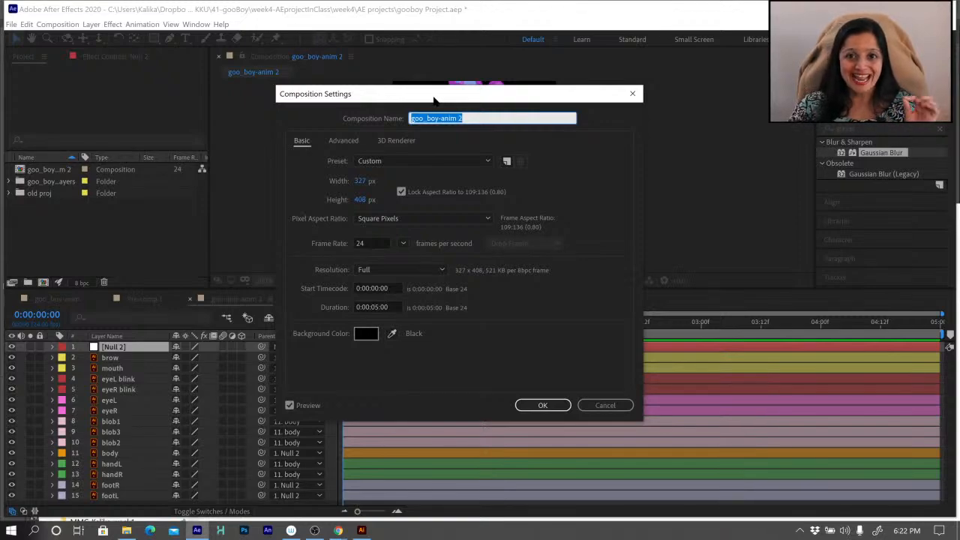
left_click_drag(434, 100, 497, 90)
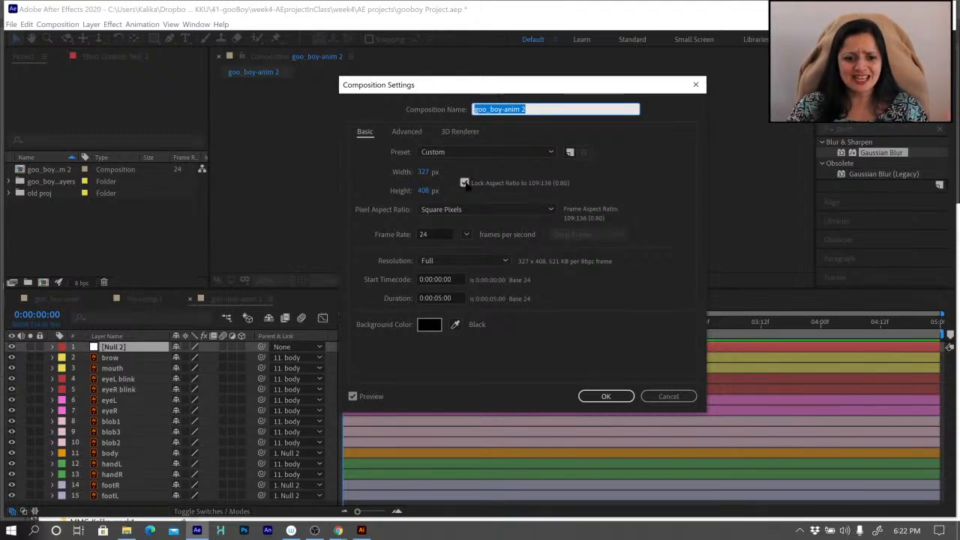
left_click(464, 183)
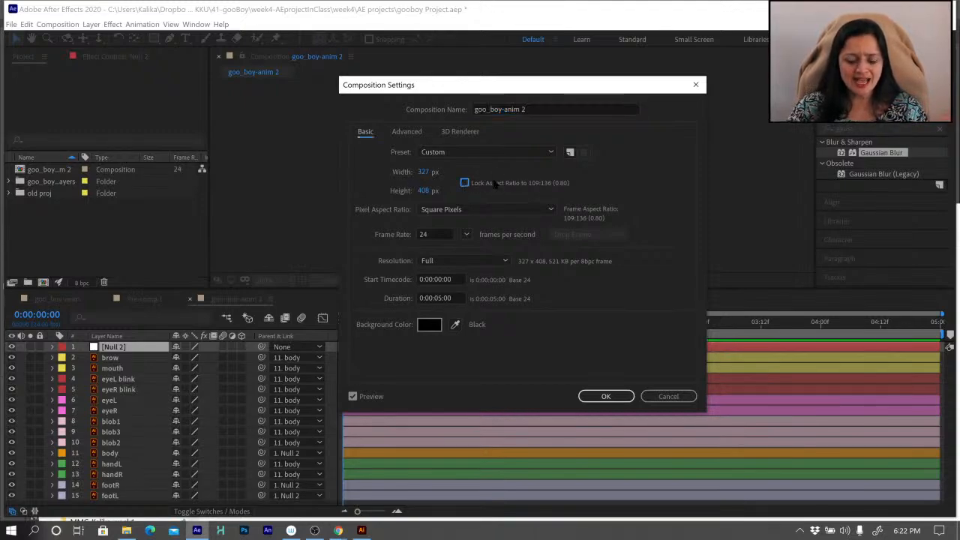
left_click(424, 172)
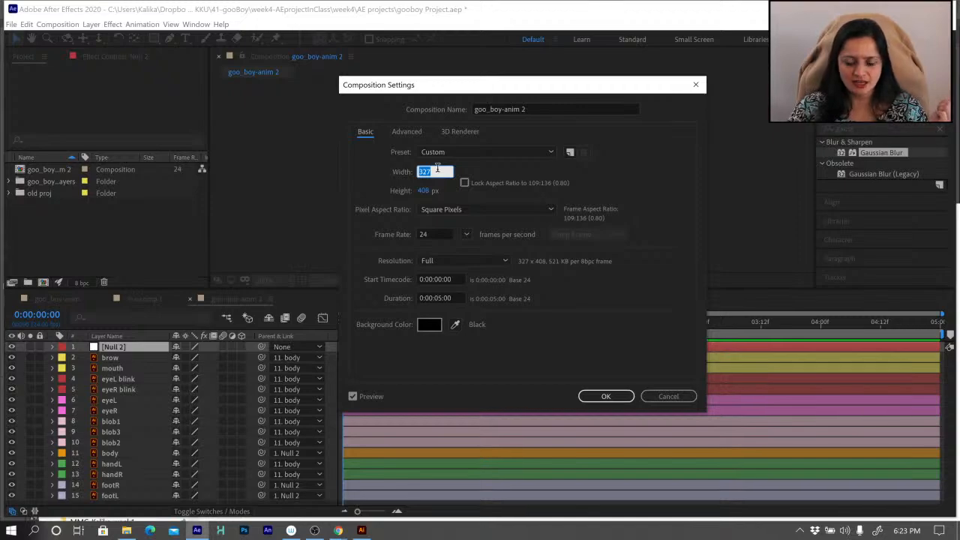
type("600")
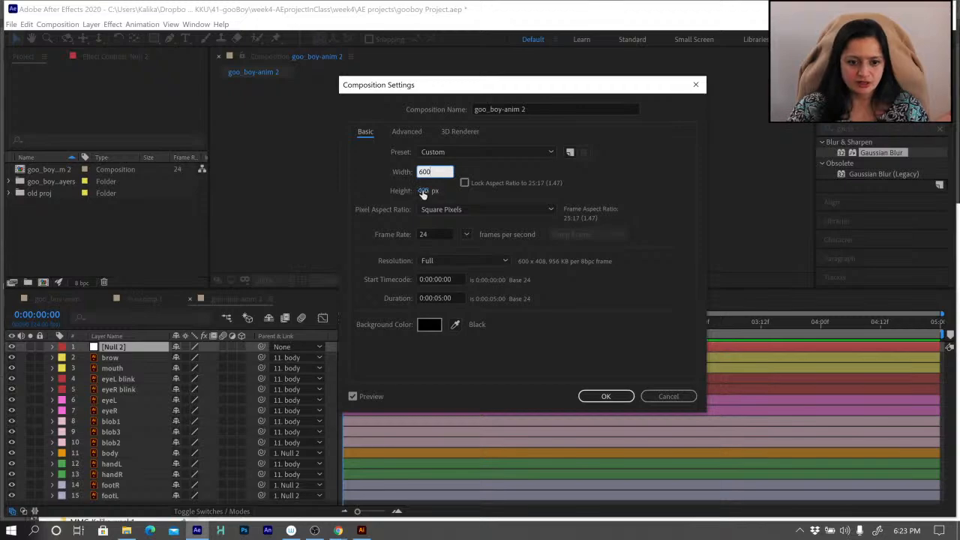
key("Tab")
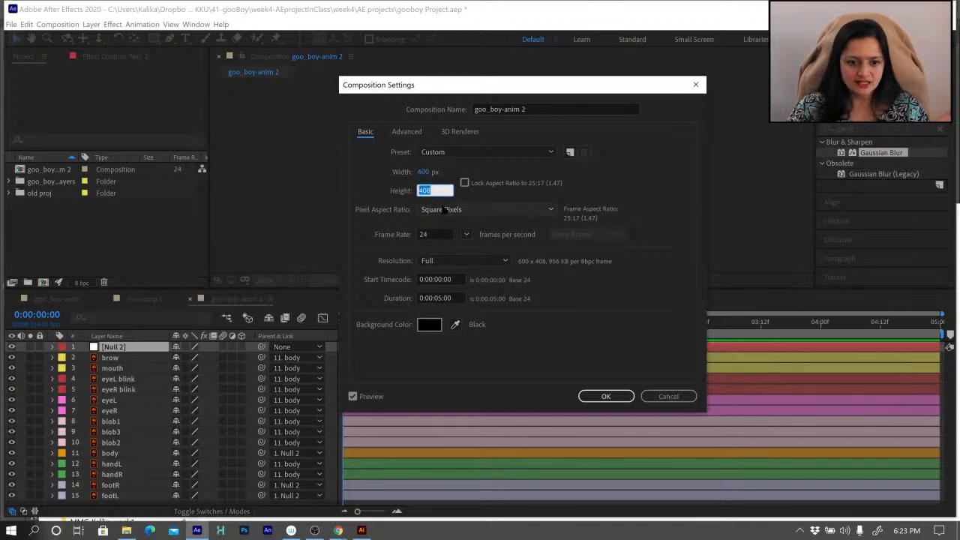
type("600")
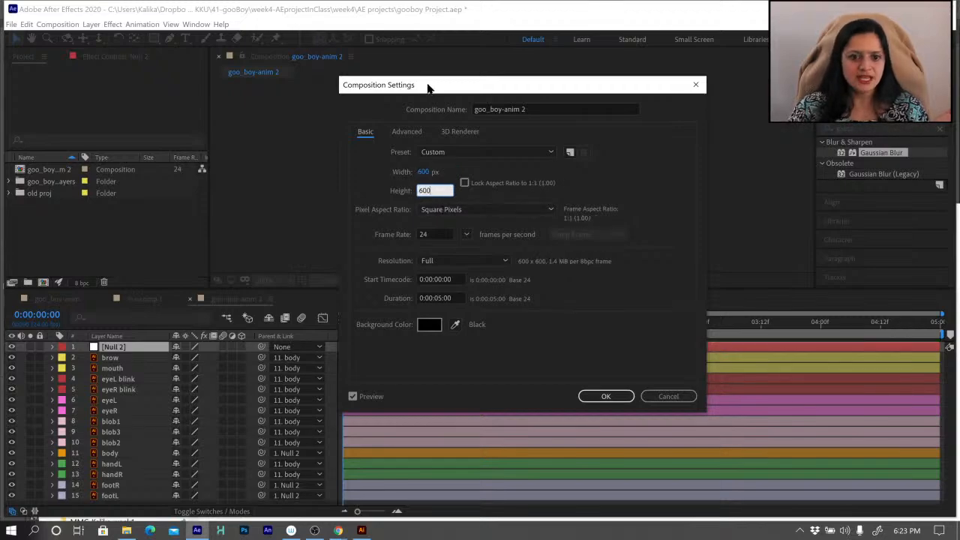
Set the composition's resize anchor to bottom centre in the advanced settings, keeping the frame rate at 24.
left_click_drag(427, 87, 724, 107)
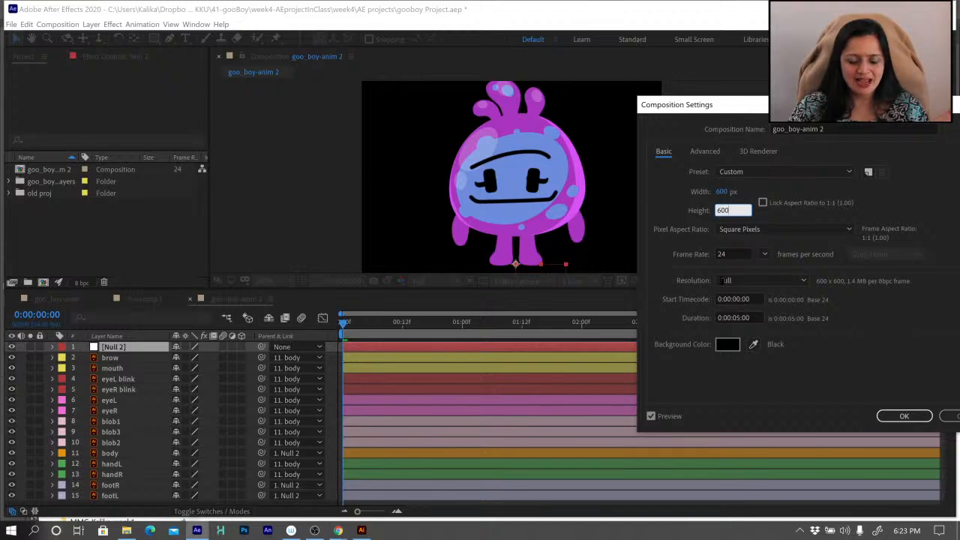
left_click(736, 253)
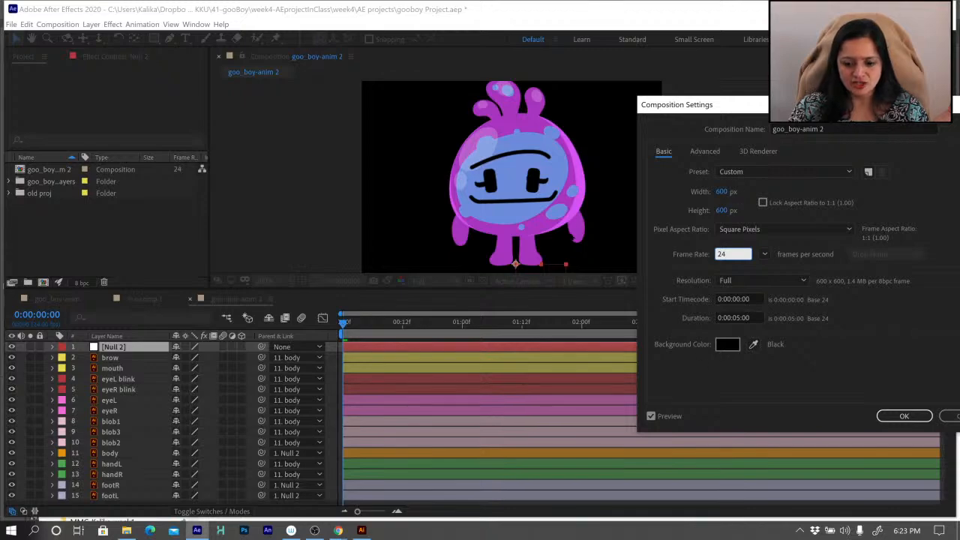
left_click(704, 152)
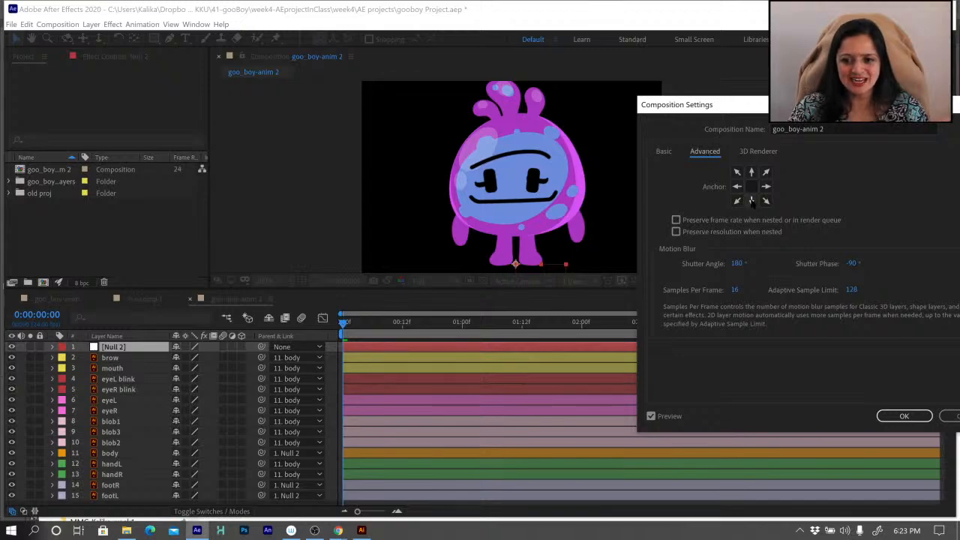
left_click(664, 151)
left_click(705, 151)
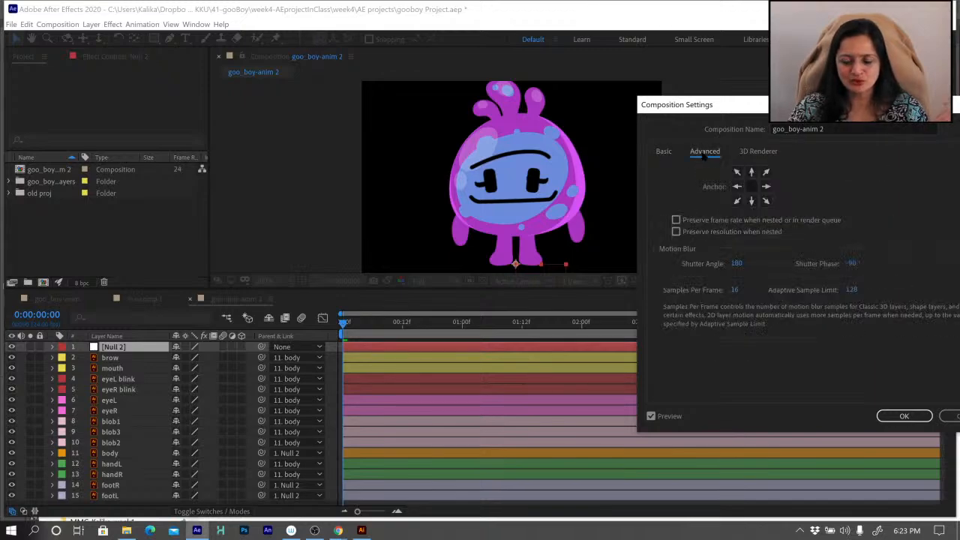
left_click(751, 201)
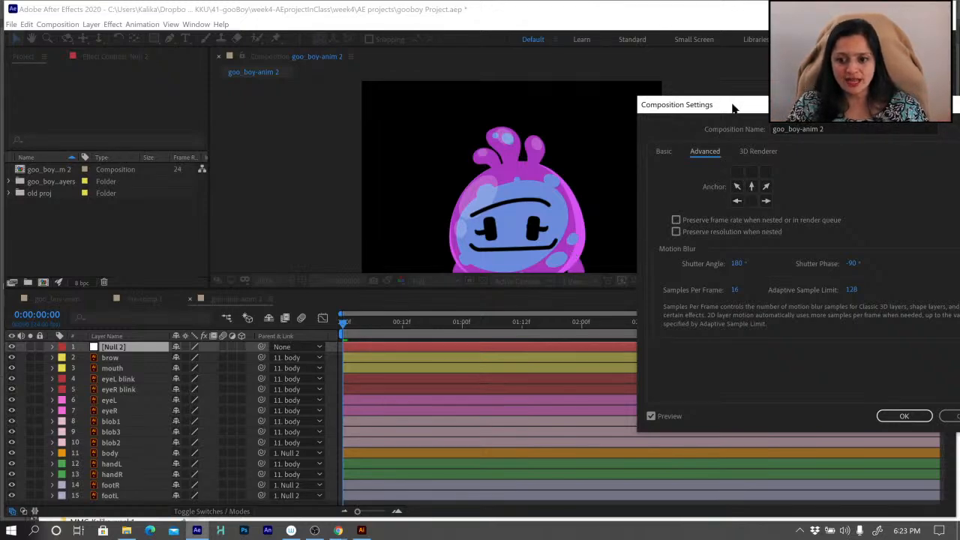
left_click_drag(732, 108, 438, 87)
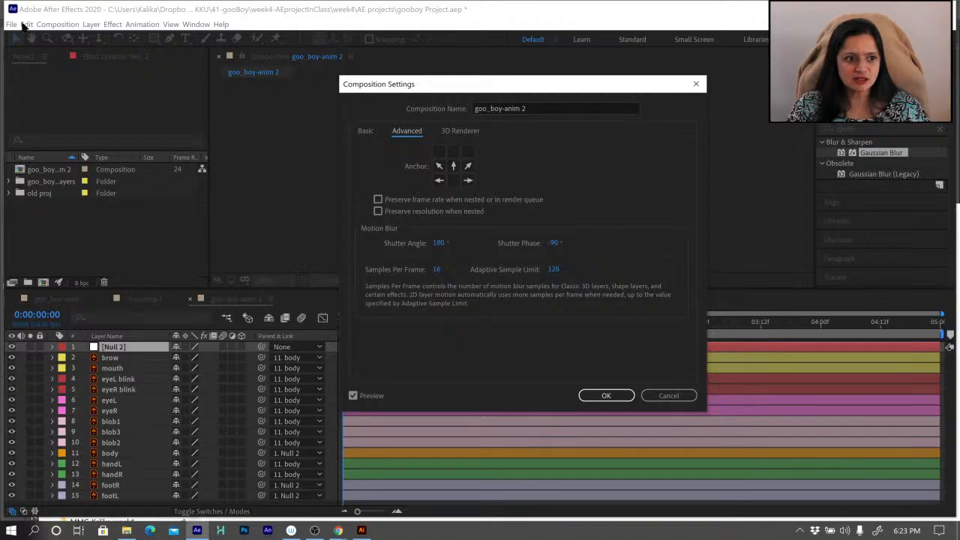
Apply the composition settings and fit the whole composition in the viewer.
left_click(606, 395)
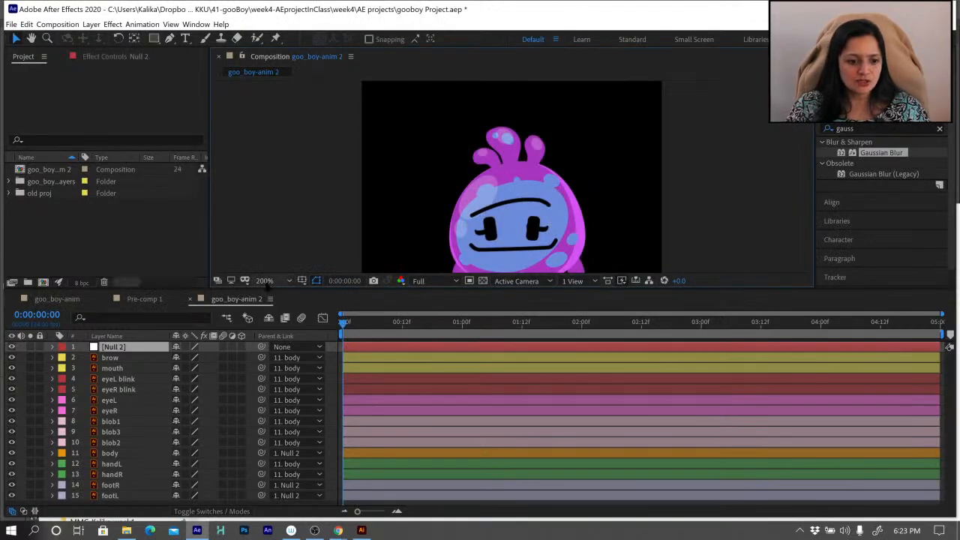
left_click(271, 281)
left_click(269, 298)
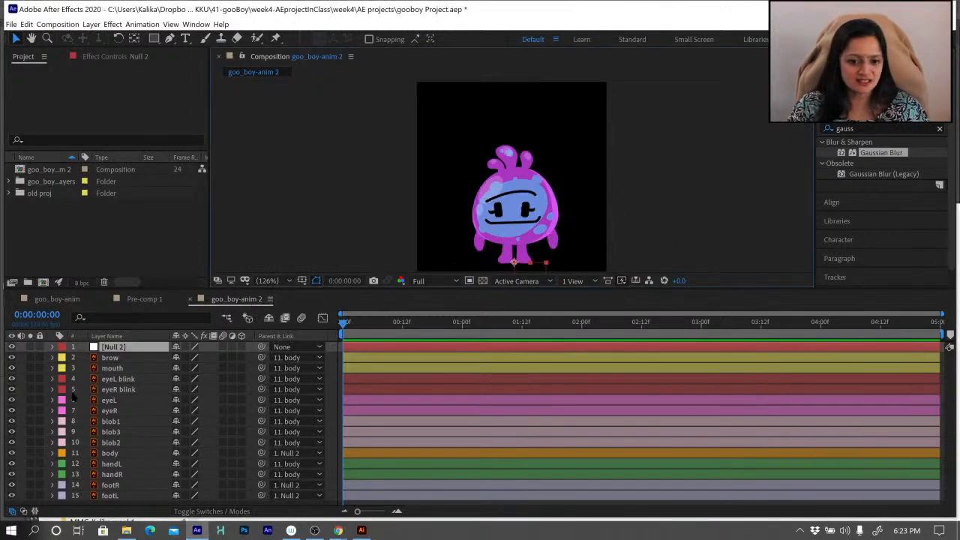
Reveal the null's scale, try enlarging it to about 148%, and undo the change.
left_click(119, 349)
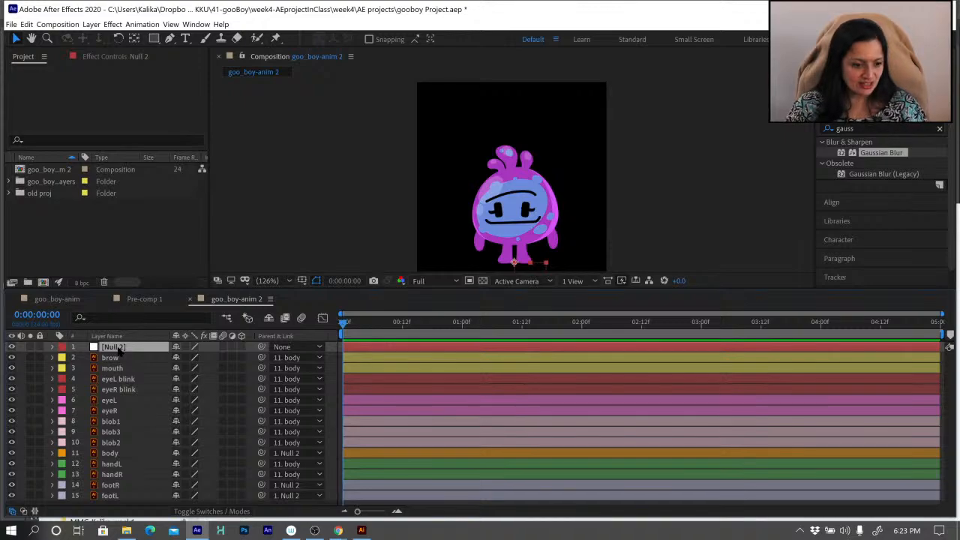
key("s")
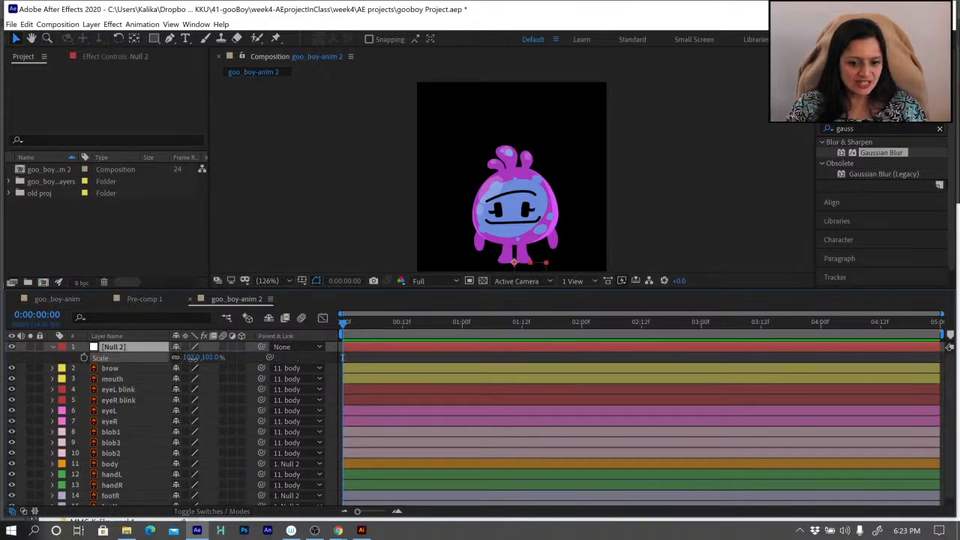
left_click_drag(189, 357, 219, 357)
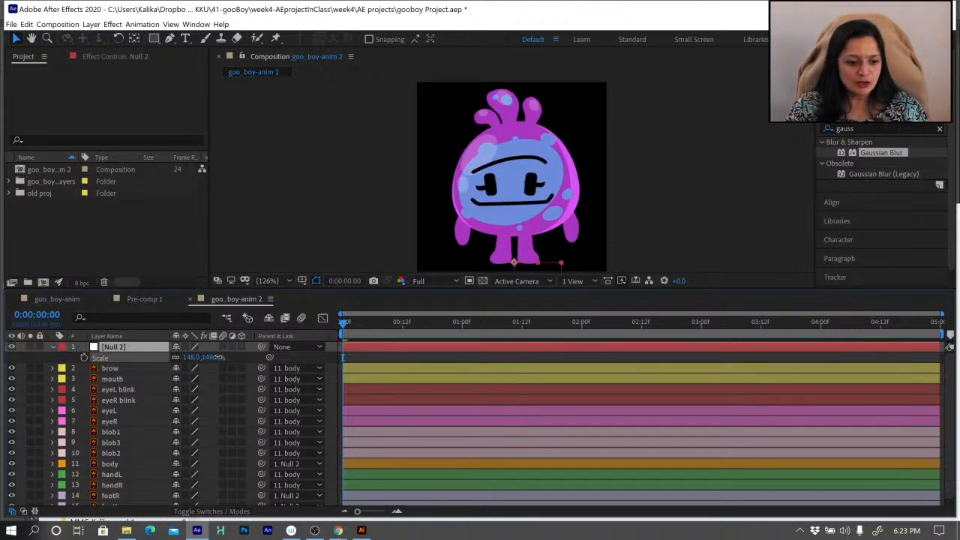
key("ctrl+z")
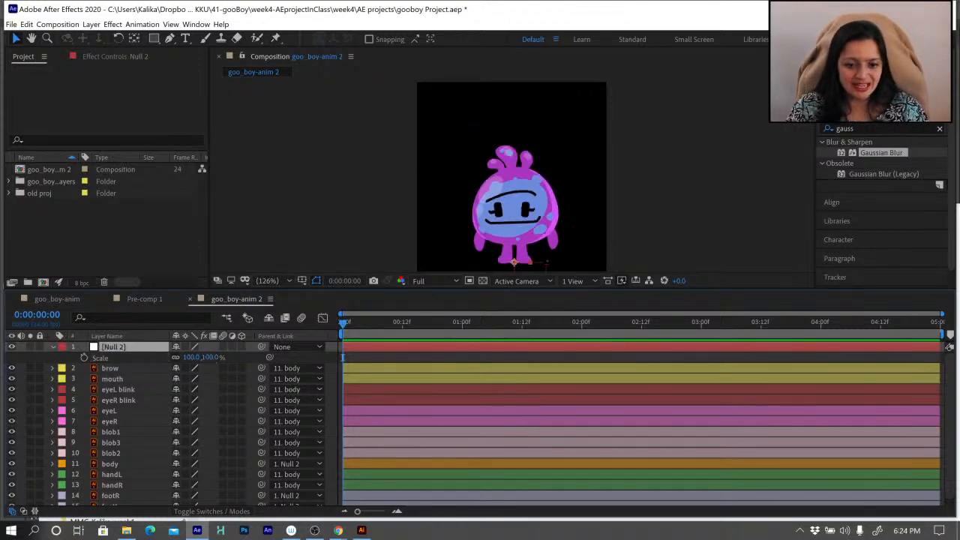
Enlarge the viewer area and scale the null with its corner handle to about 136%.
left_click_drag(611, 291, 612, 330)
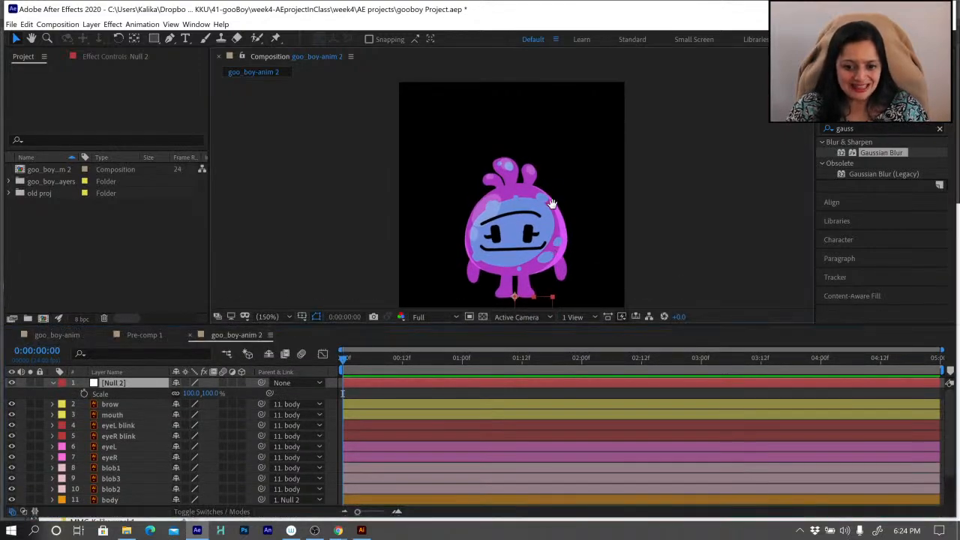
key("space")
left_click_drag(552, 230, 551, 188)
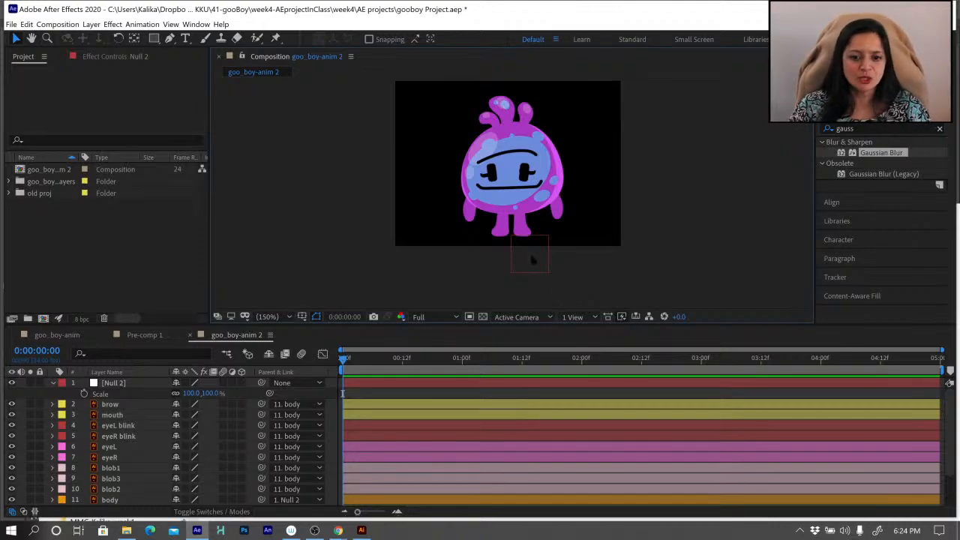
left_click(531, 260)
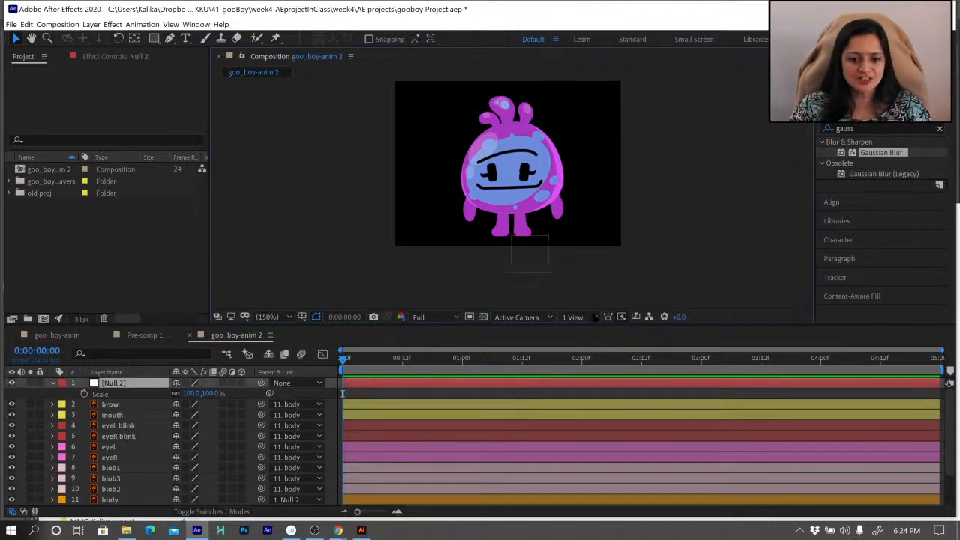
left_click(565, 298)
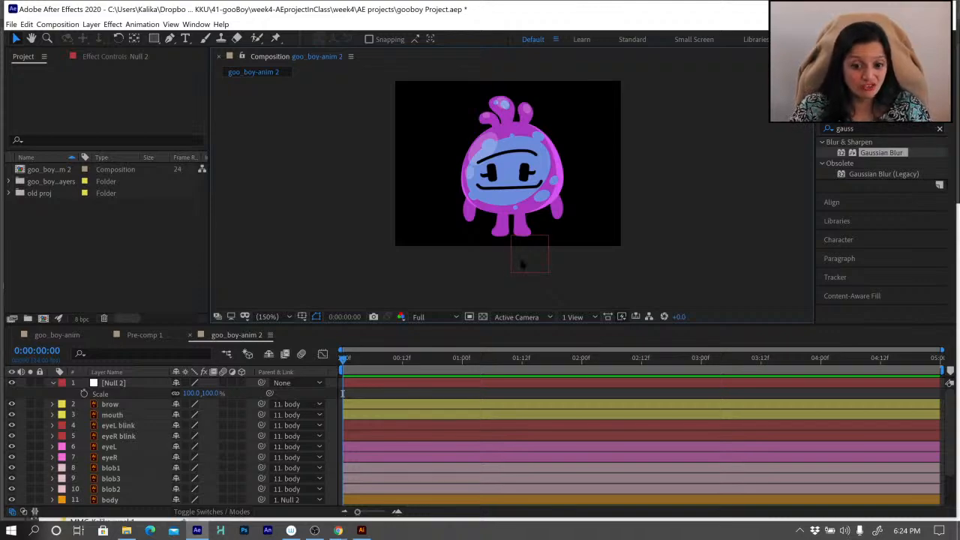
left_click(523, 264)
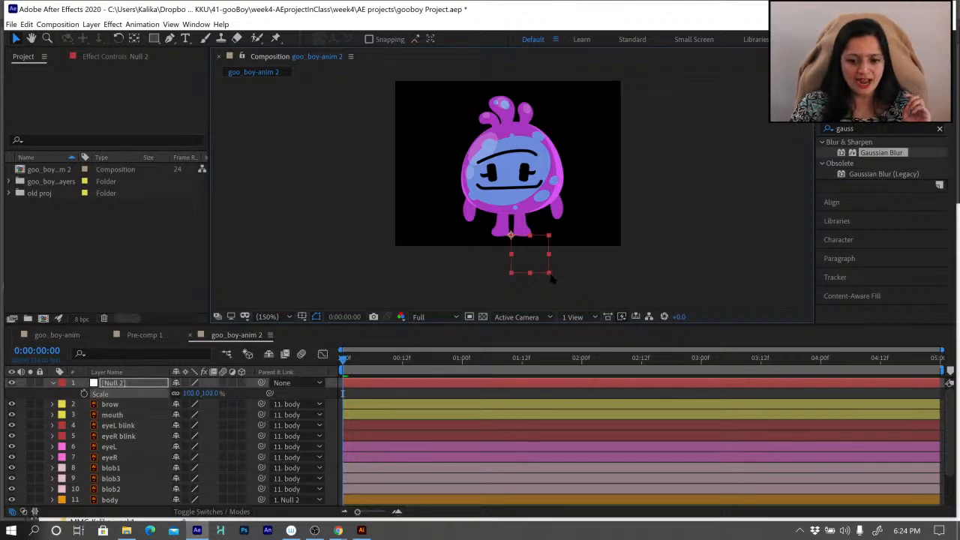
left_click_drag(549, 276, 561, 290)
scroll(561, 290, "down", 1)
scroll(561, 290, "down", 1)
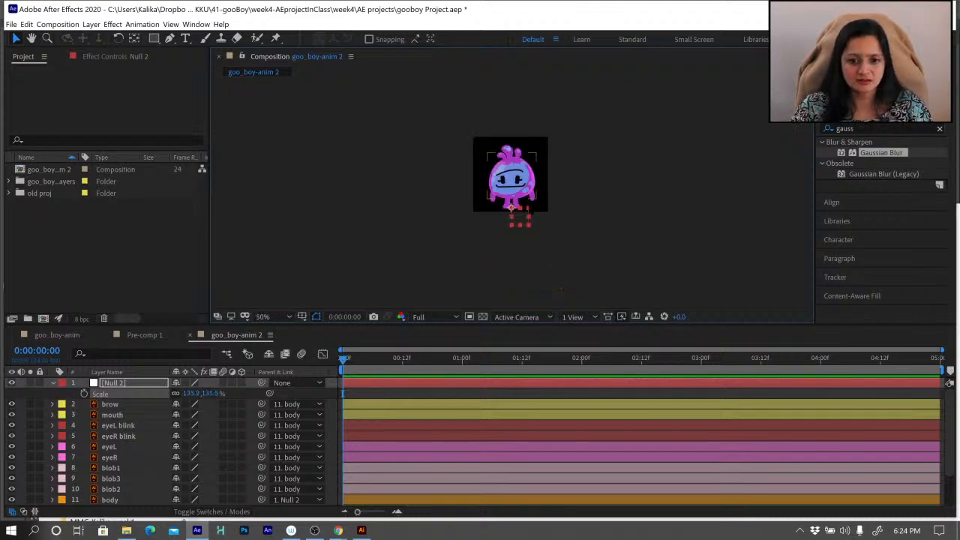
scroll(561, 290, "up", 1)
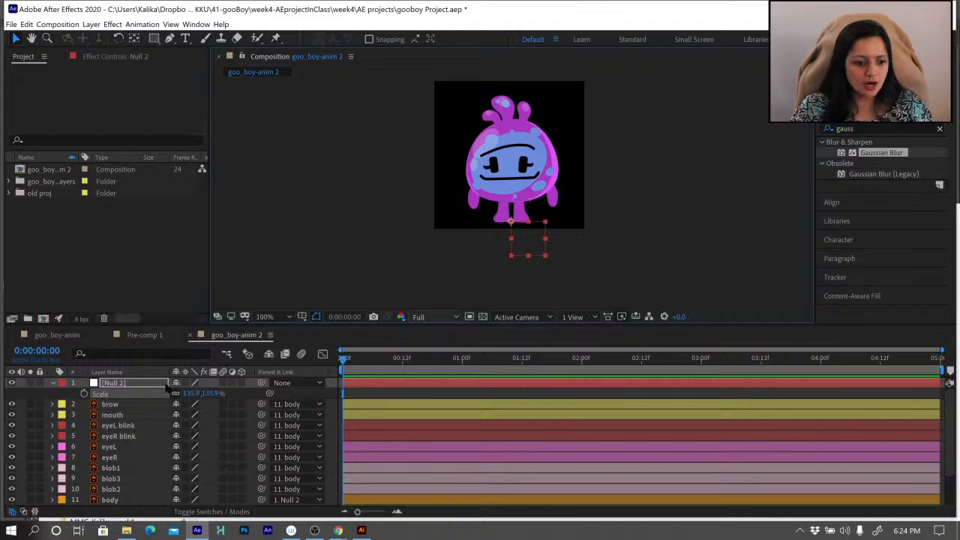
Set the null's scale to 110% and collapse its properties.
left_click(118, 384)
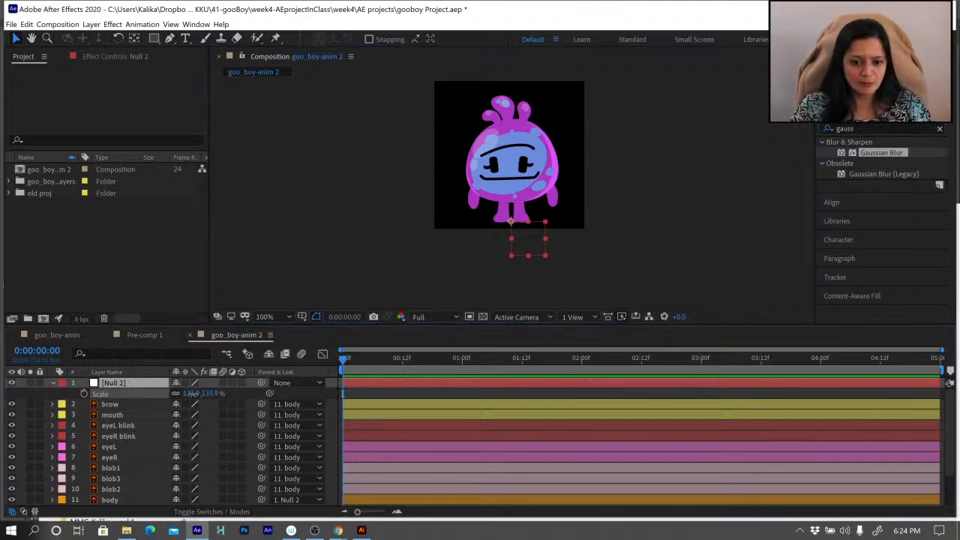
left_click_drag(193, 396, 174, 394)
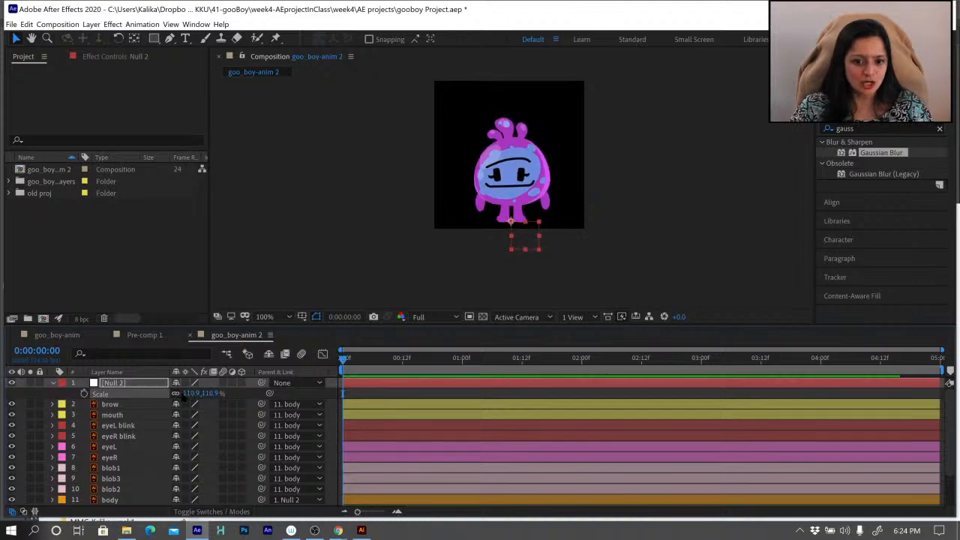
left_click(194, 396)
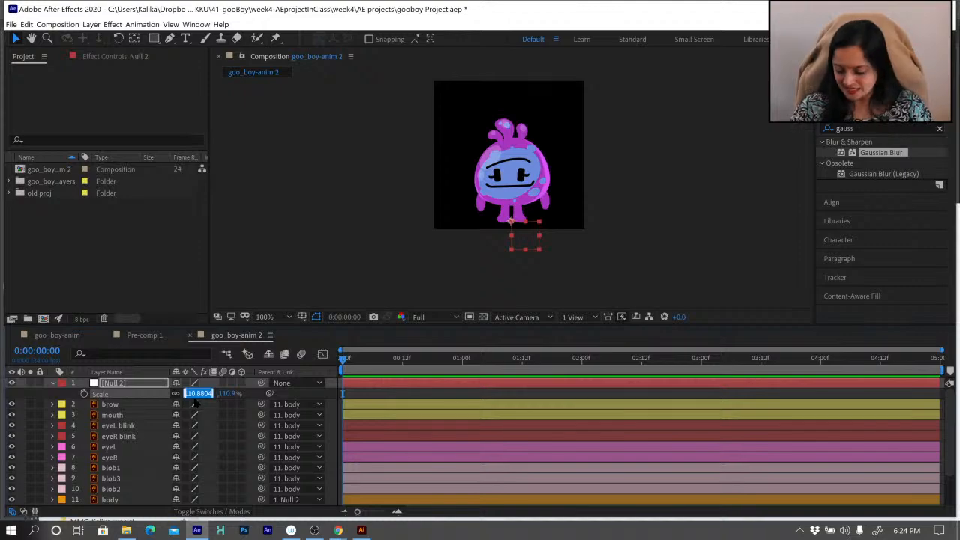
type("110")
key("Return")
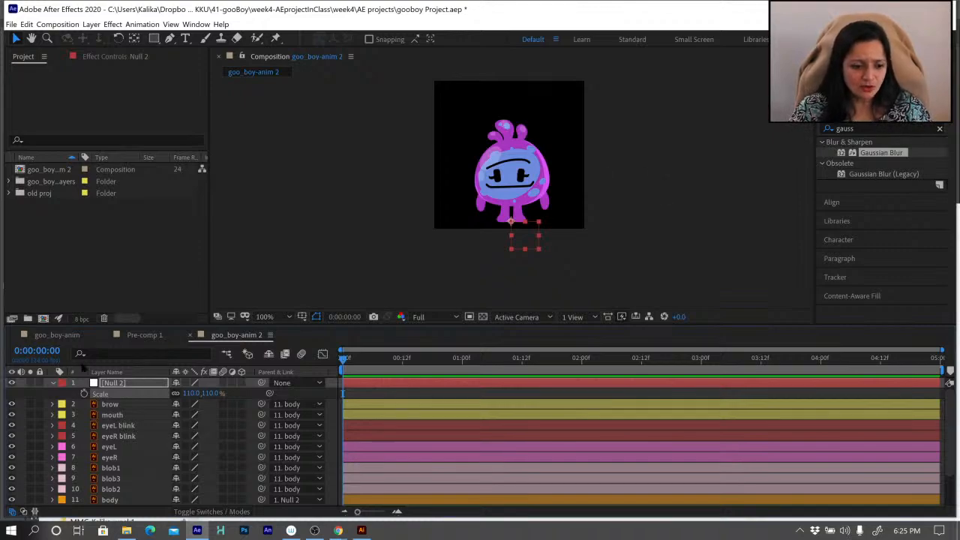
left_click(108, 384)
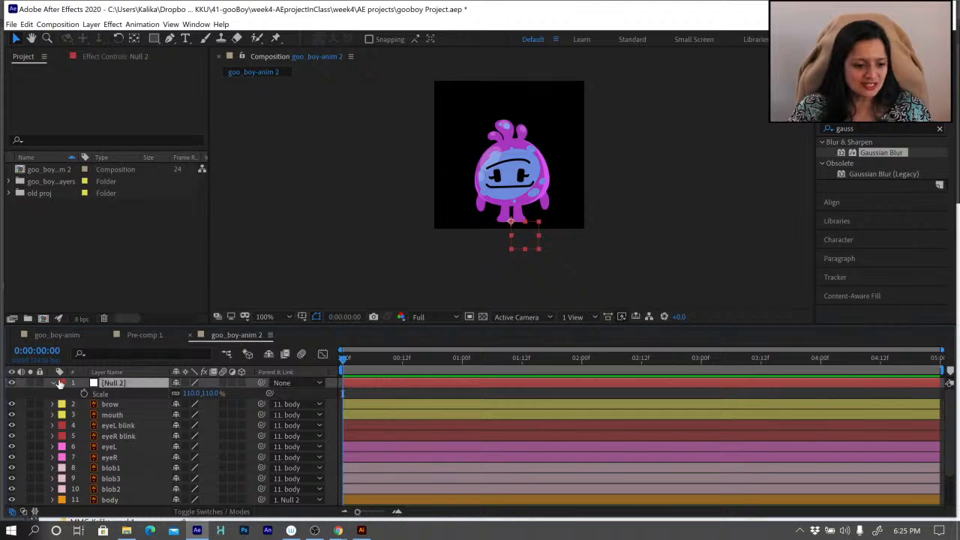
left_click(54, 383)
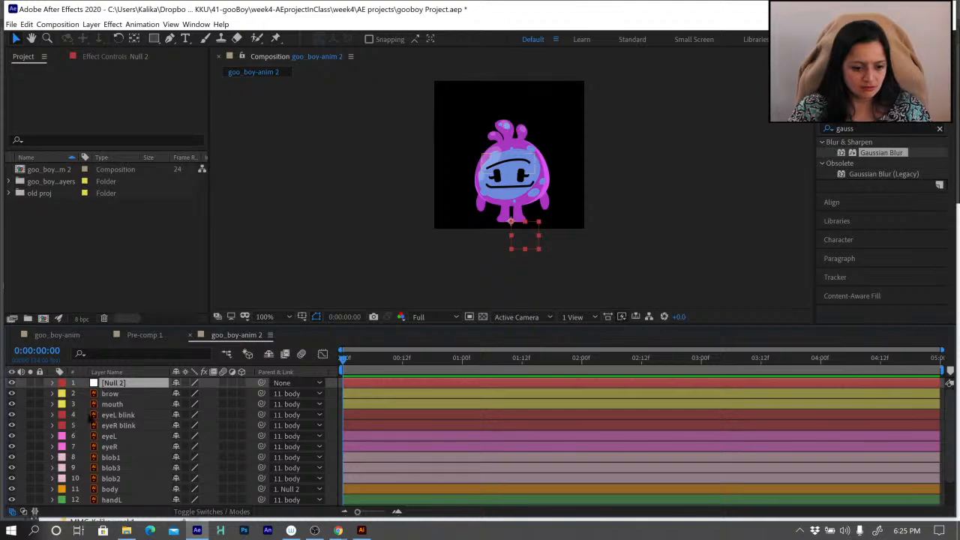
Reveal opacity on the eyeL blink, eyeR blink, eyeL and eyeR layers and add opacity keyframes on all four at 0:00:00:00.
left_click(117, 414)
left_click(113, 447, "shift")
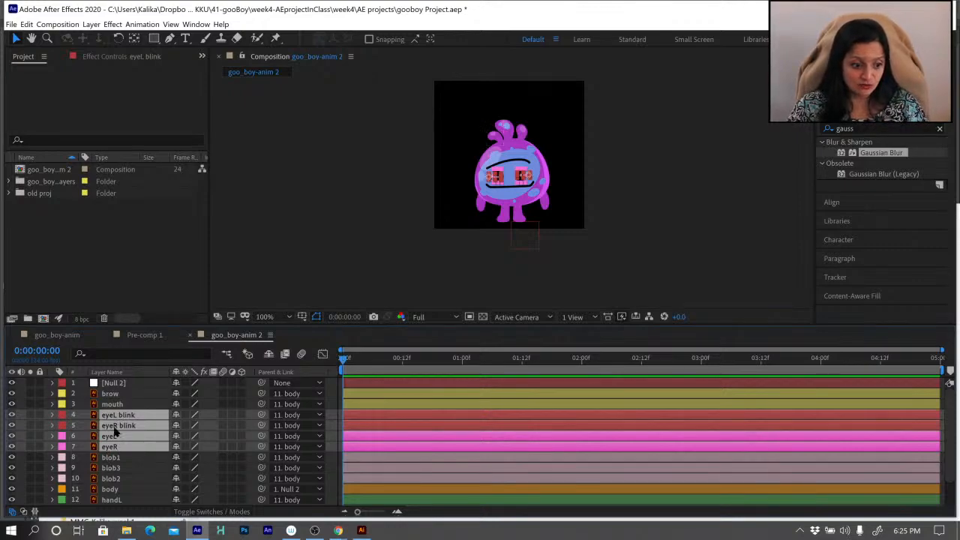
key("t")
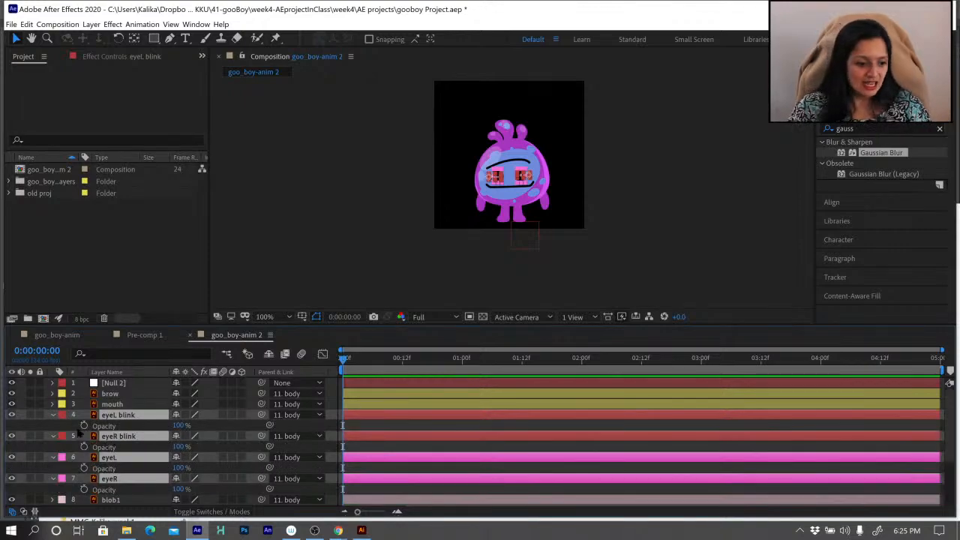
left_click(84, 425)
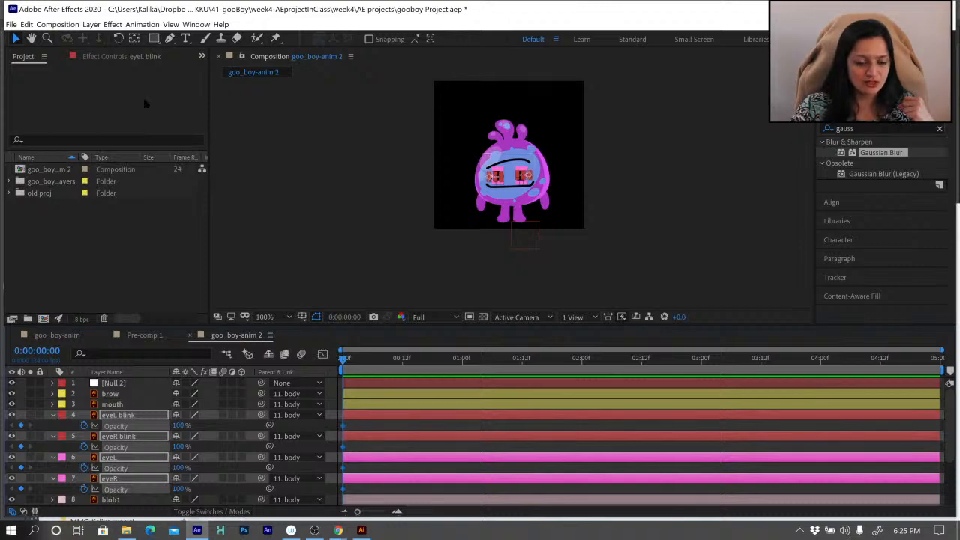
Convert the opacity keyframes of the four eye layers to hold keyframes and deselect the layers.
left_click(143, 24)
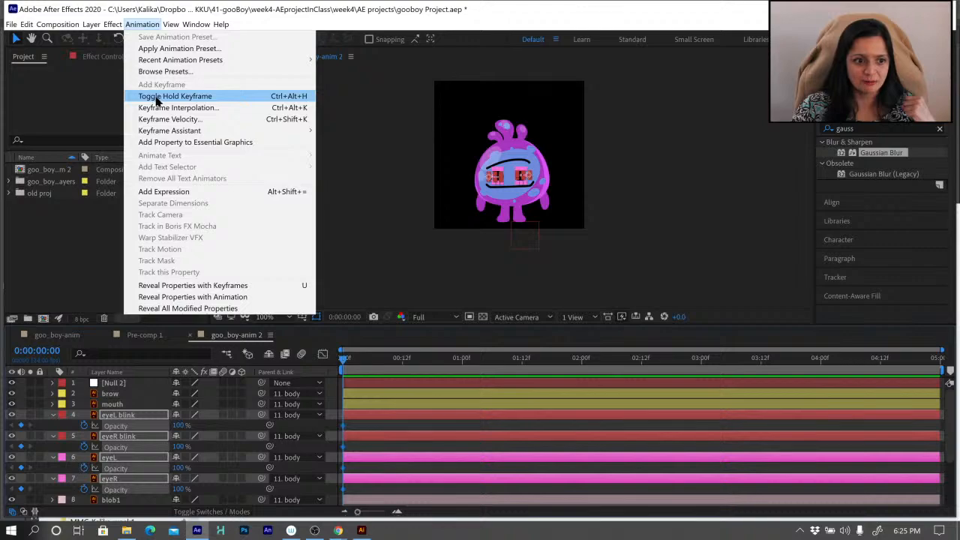
left_click(153, 97)
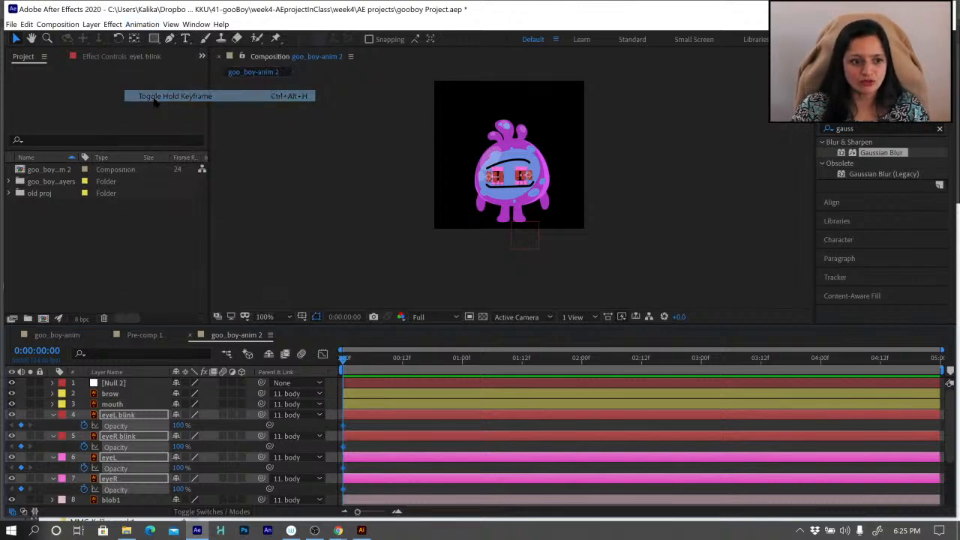
left_click(147, 25)
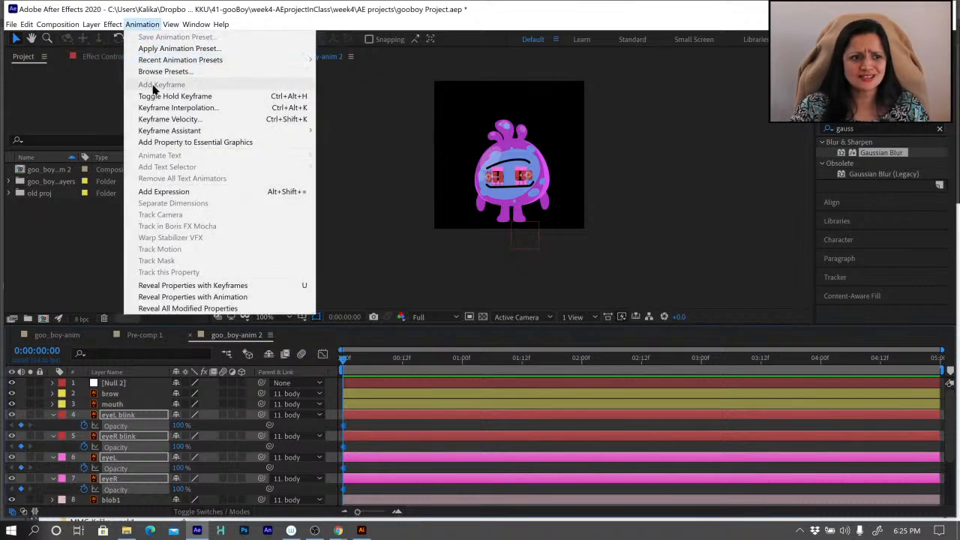
left_click(145, 25)
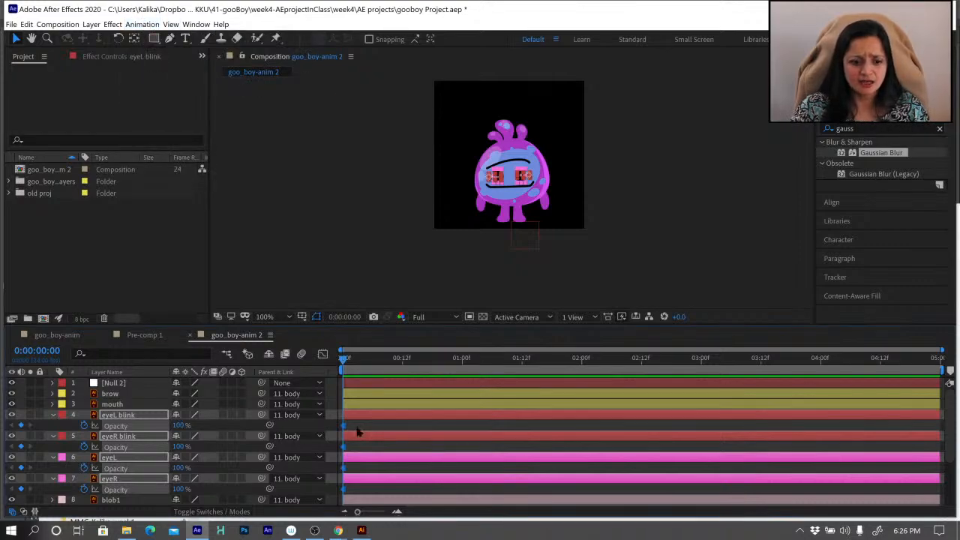
left_click(357, 428)
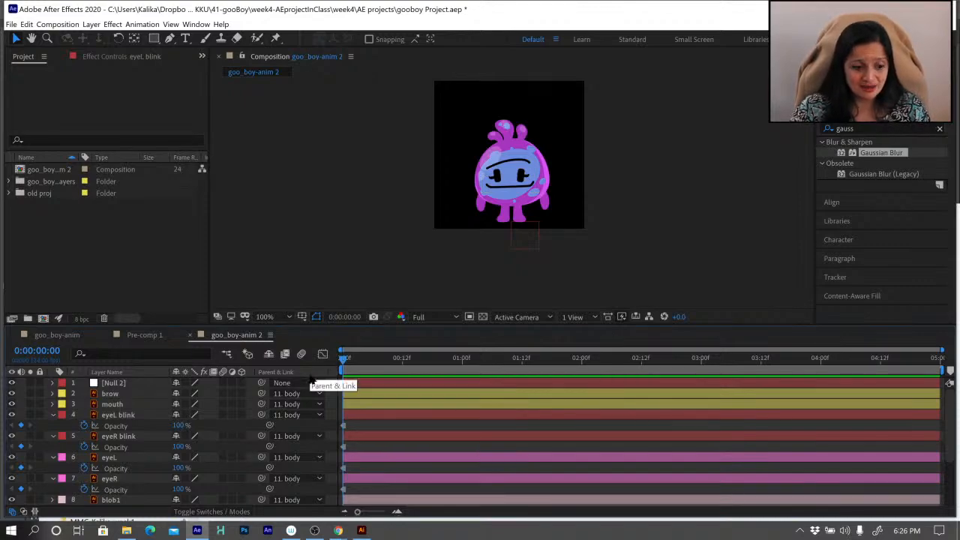
Set the opacity of the eyeL blink and eyeR blink layers to 0% at the first frame and deselect them.
left_click(123, 436)
left_click(118, 415, "ctrl")
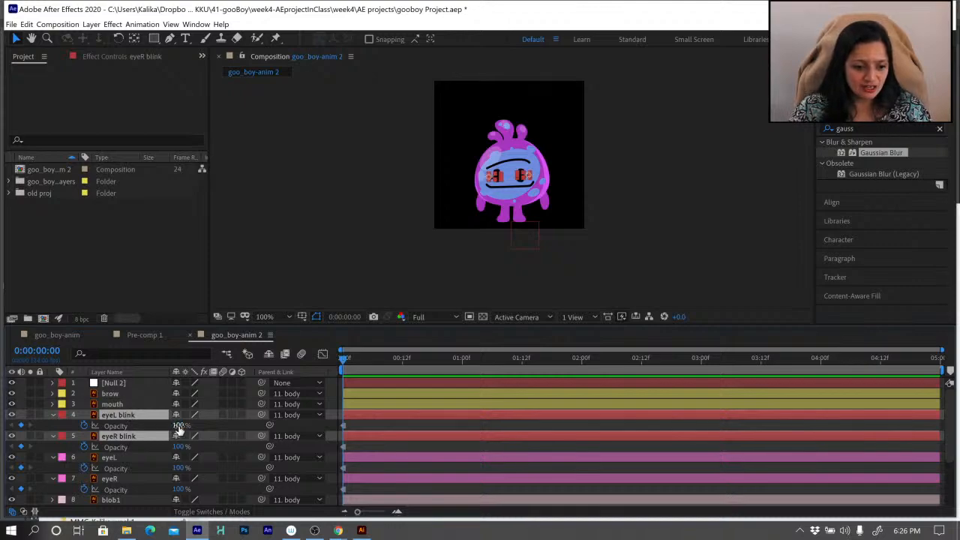
left_click_drag(179, 427, 38, 441)
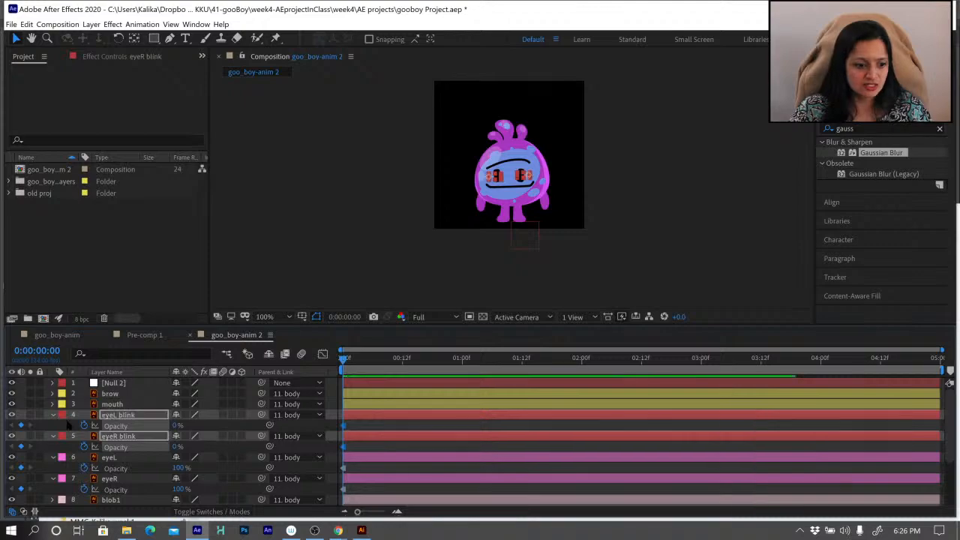
left_click(63, 422)
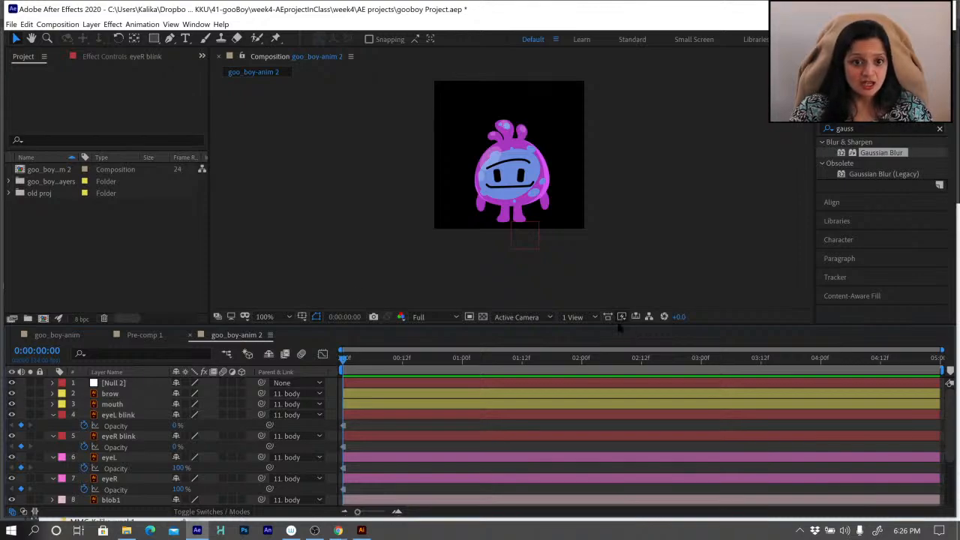
left_click(11, 25)
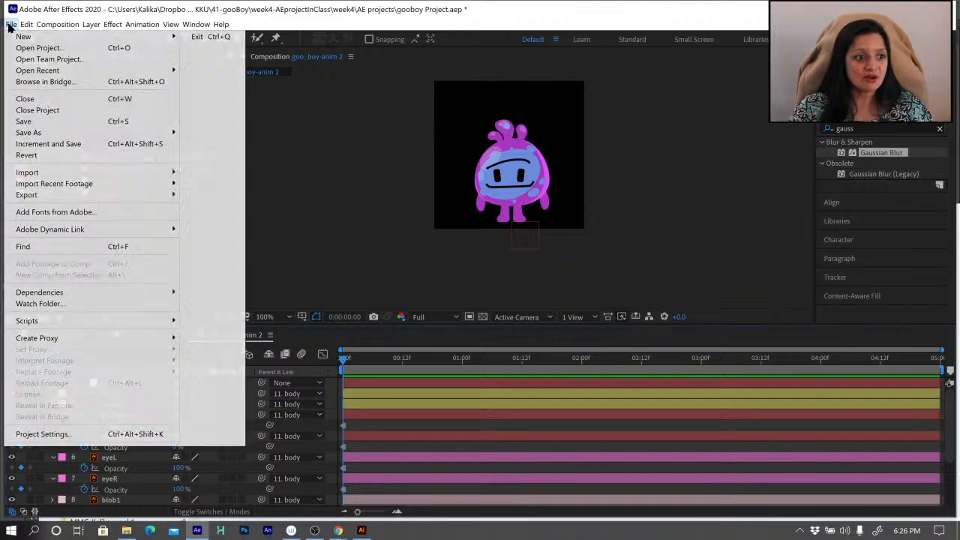
mouse_move(150, 132)
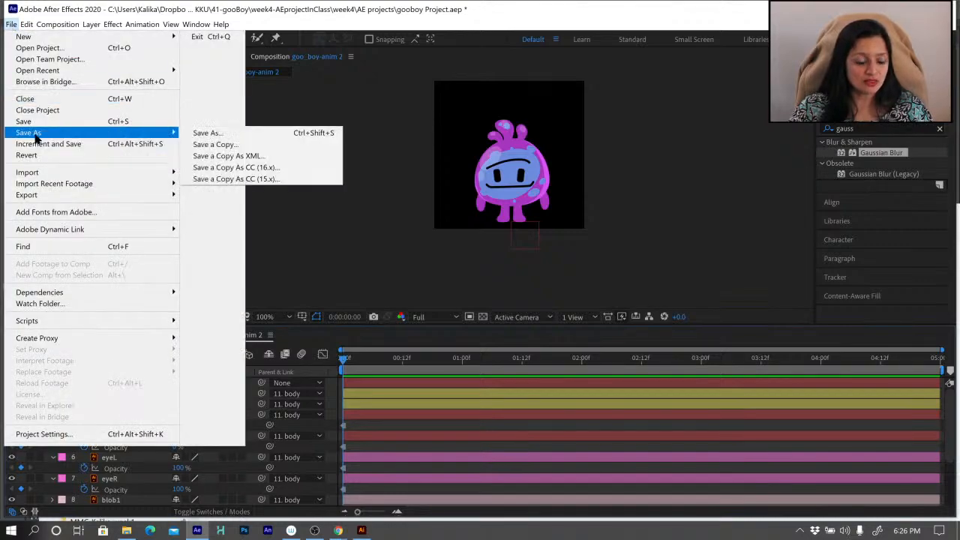
left_click(260, 150)
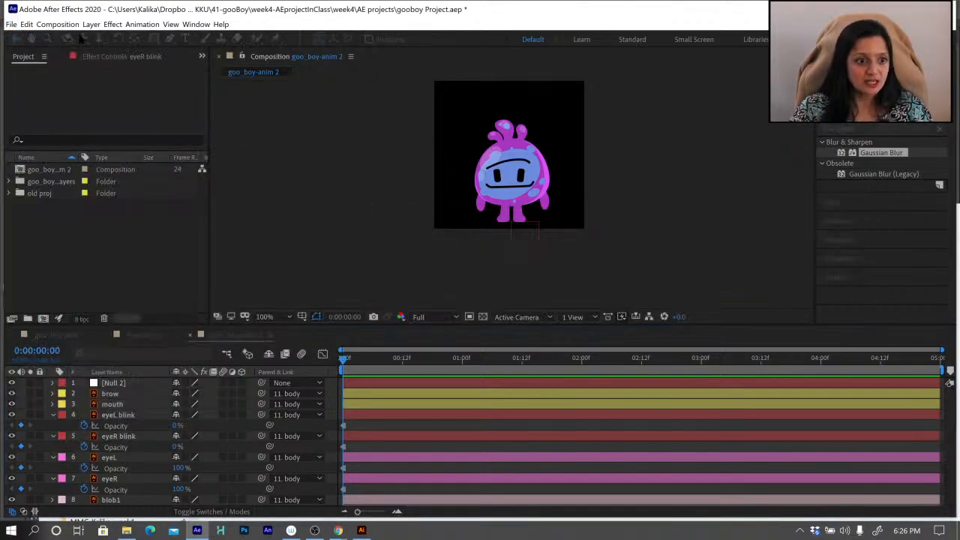
Save the project under the new name gooboy Project2 in the 41-gooBoy folder.
left_click(11, 24)
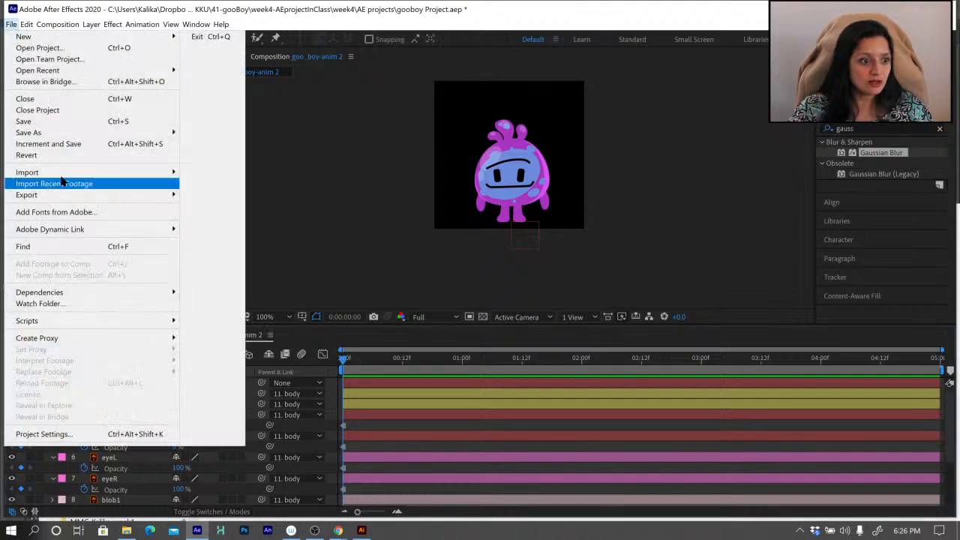
mouse_move(150, 132)
left_click(227, 134)
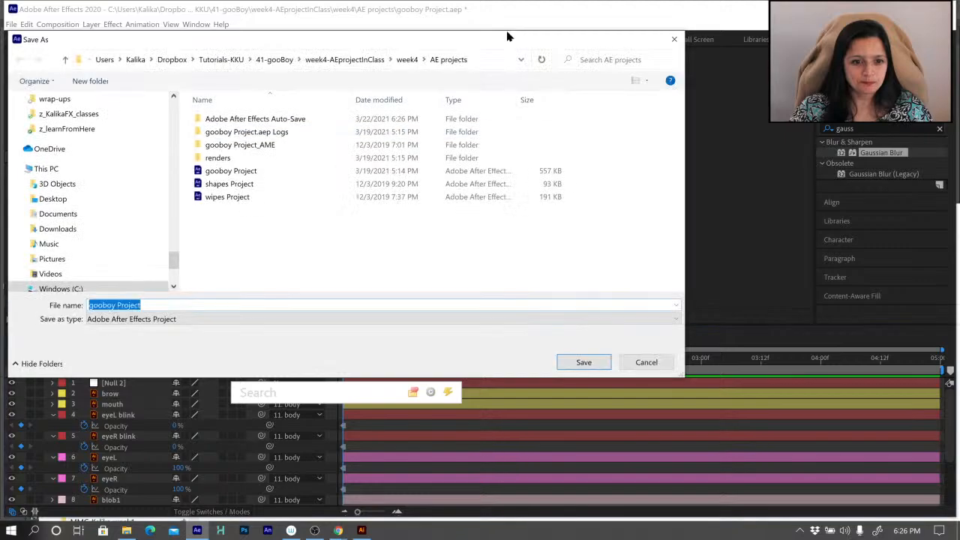
left_click(274, 60)
left_click(150, 303)
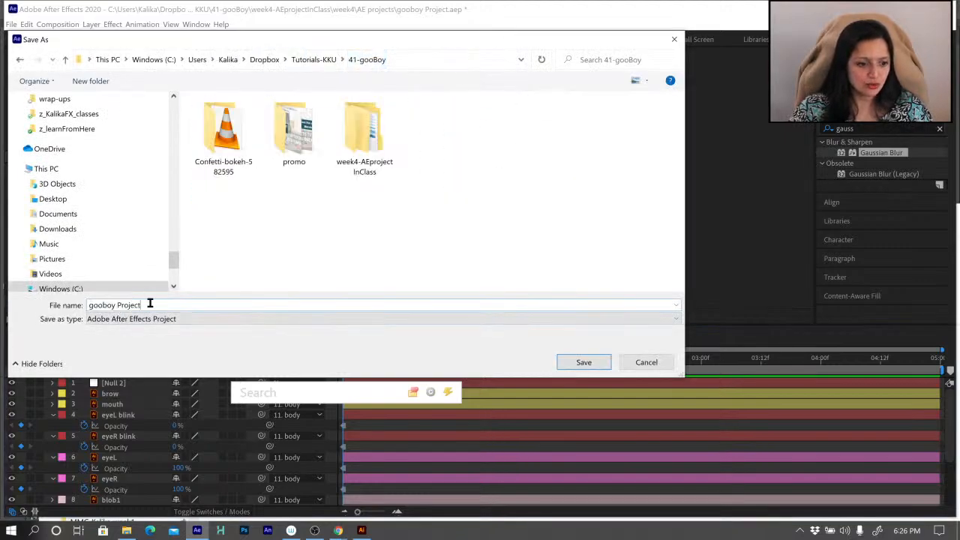
left_click(583, 362)
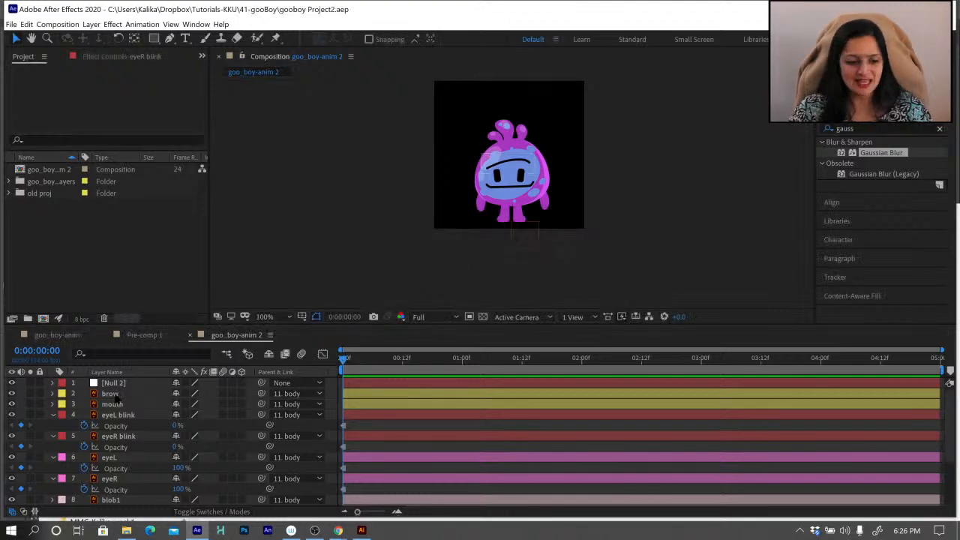
Collapse the keyframed opacity properties of the eyeL blink, eyeR blink, eyeL and eyeR layers.
left_click(114, 393)
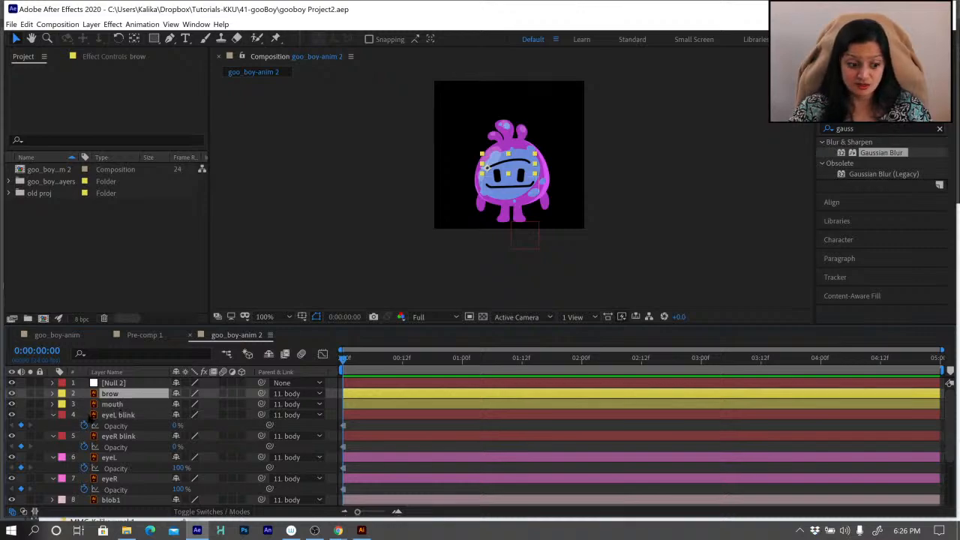
left_click(118, 415)
left_click(109, 478, "shift")
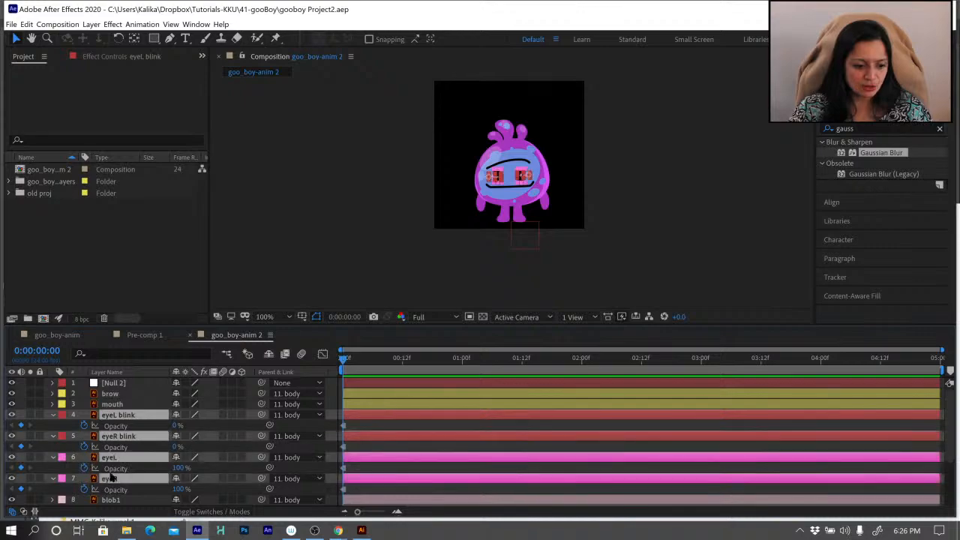
key("u")
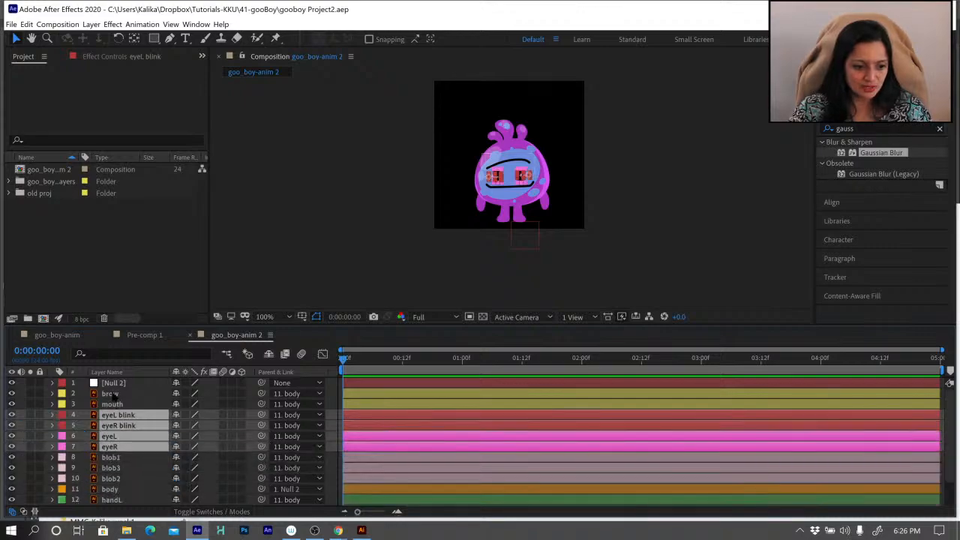
Move the brow and mouth layers below the four eye layers, directly above blob1.
left_click(113, 394)
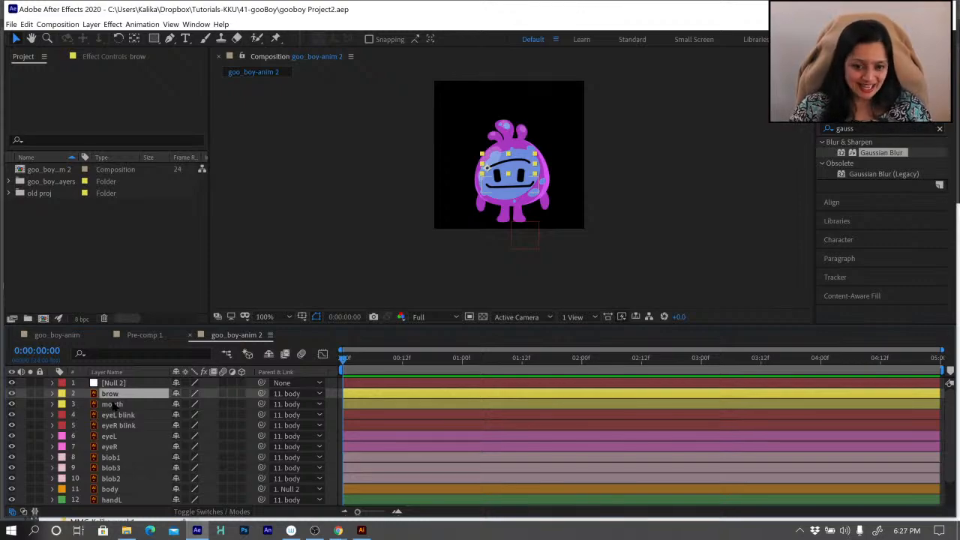
left_click(112, 404, "shift")
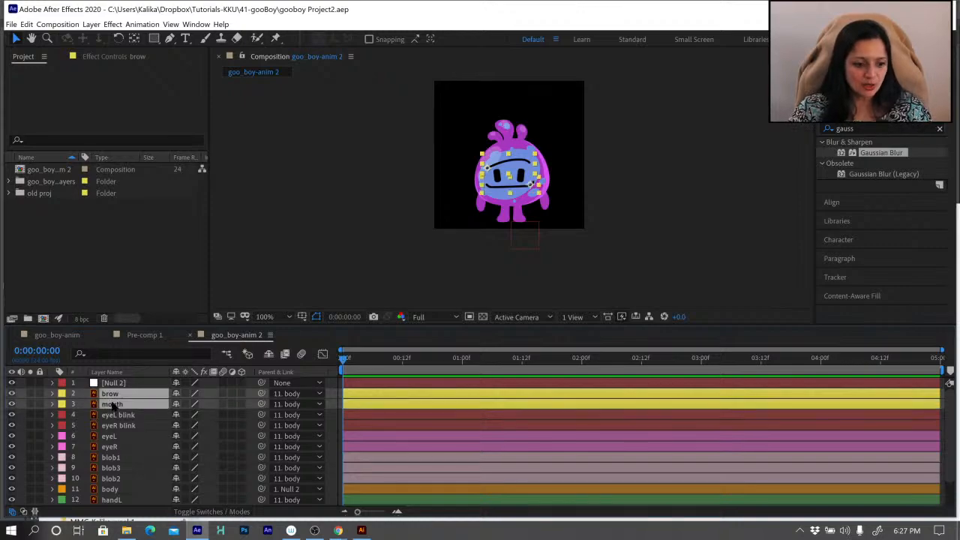
left_click_drag(112, 405, 118, 453)
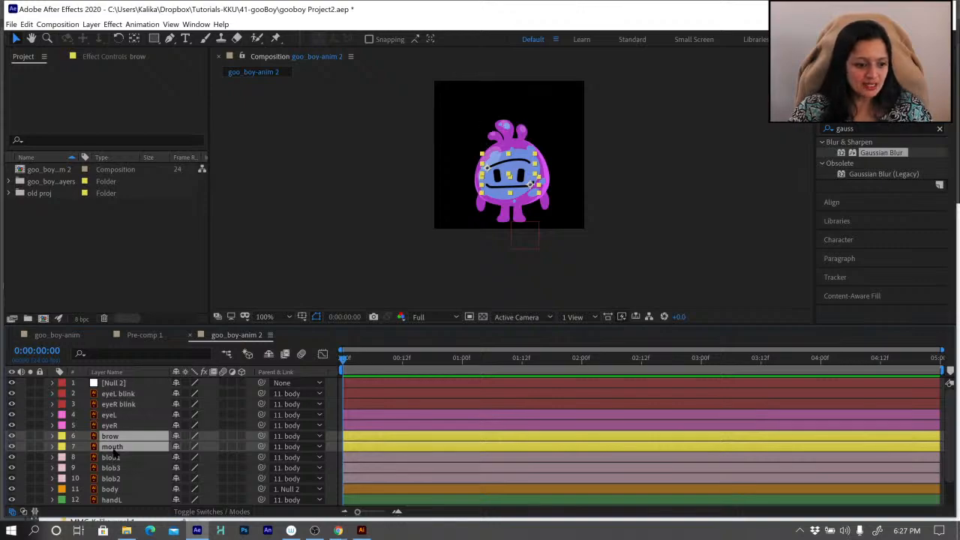
Reveal position, scale and rotation for all layers from brow down to footL.
left_click(114, 425)
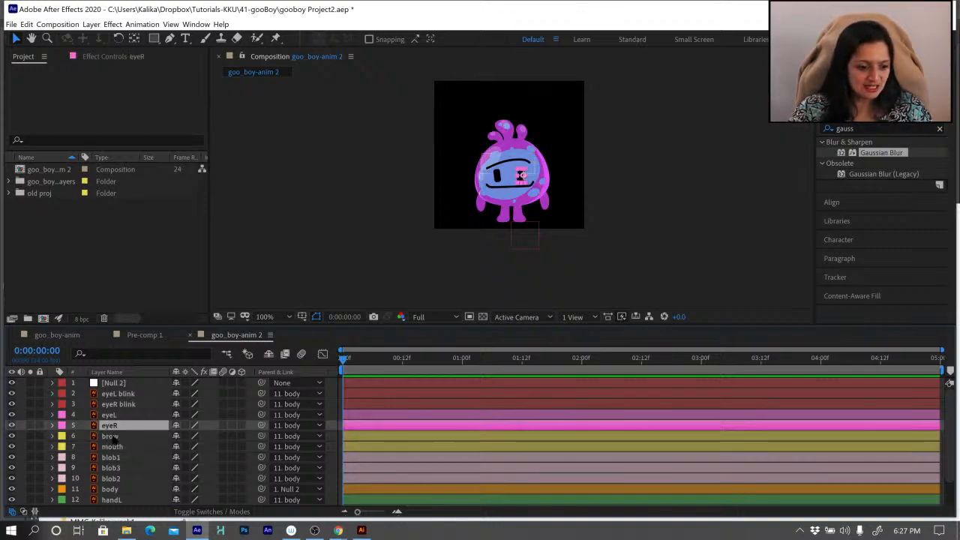
left_click(114, 436)
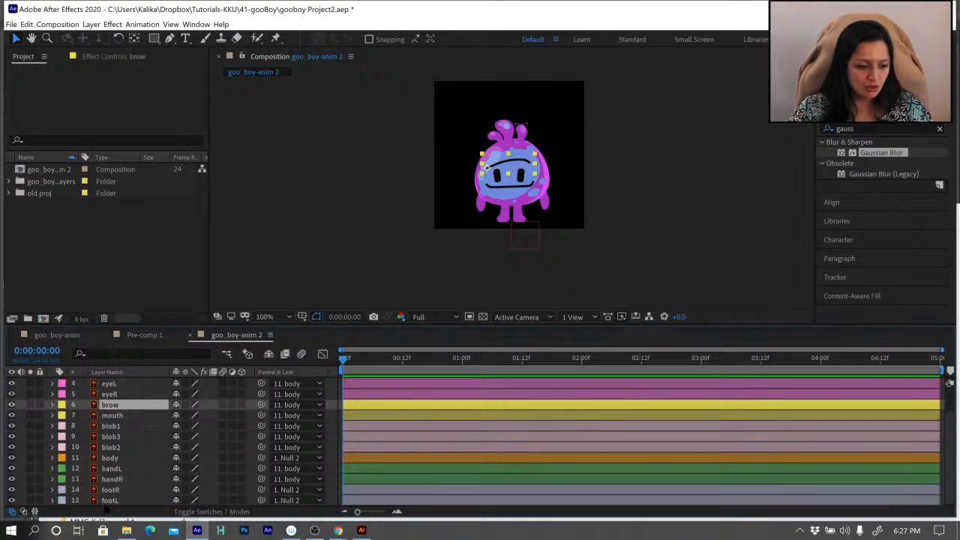
scroll(107, 508, "down", 1)
left_click(107, 503, "shift")
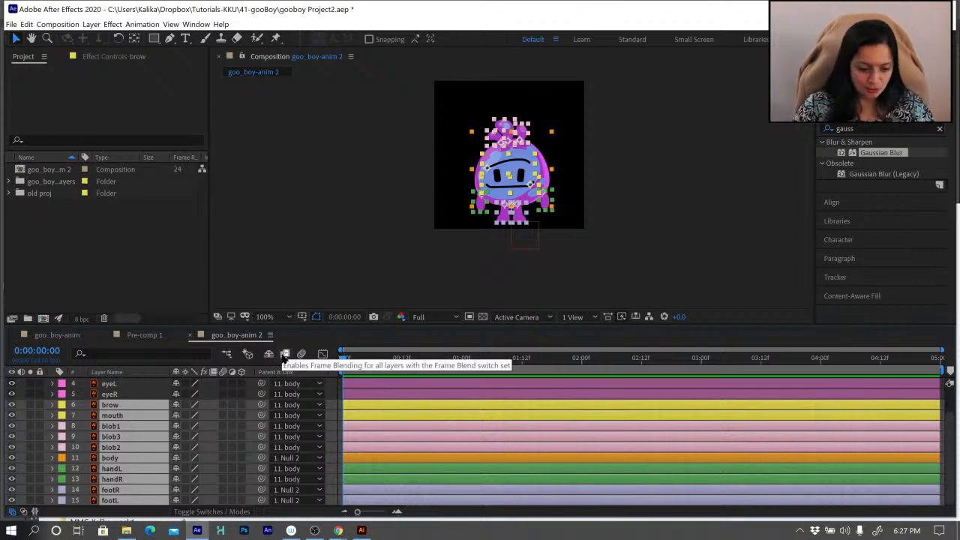
key("p")
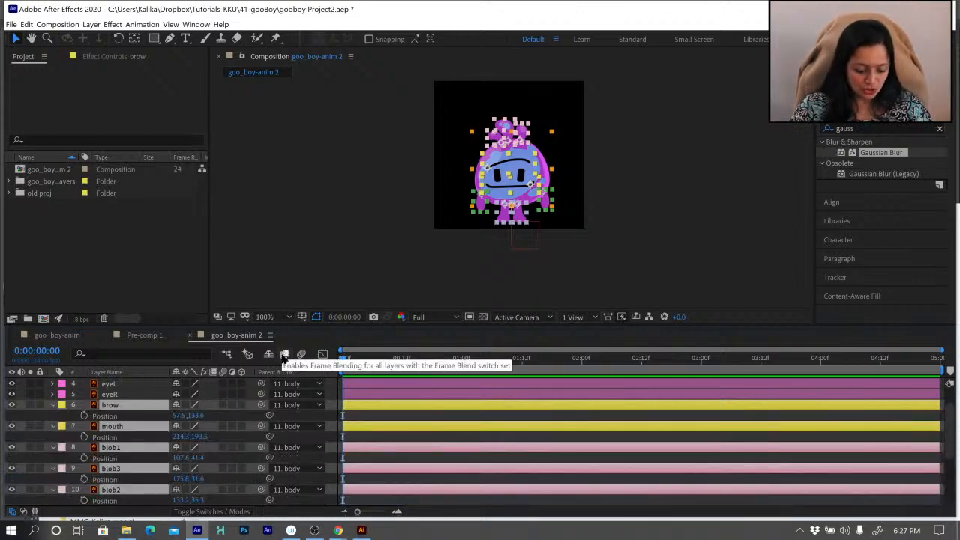
key("shift+s")
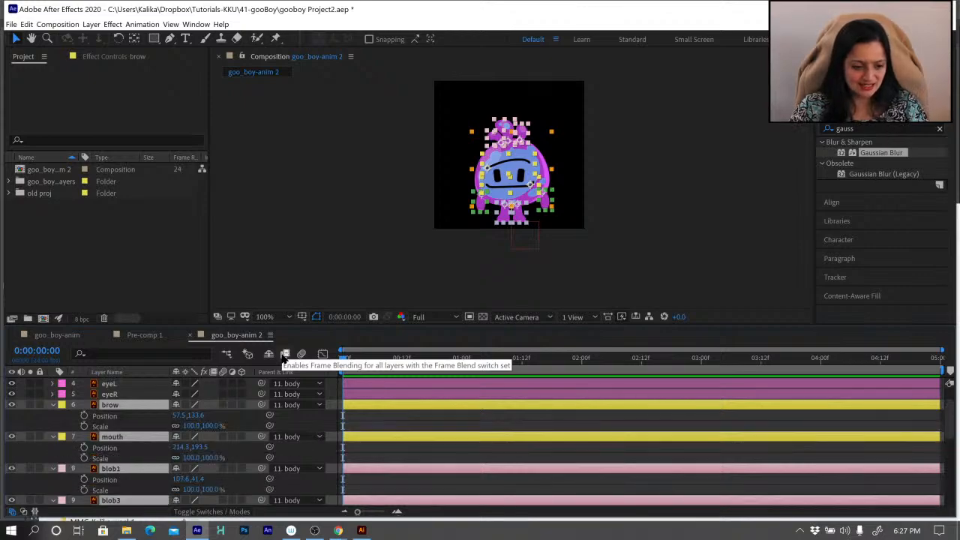
key("shift+r")
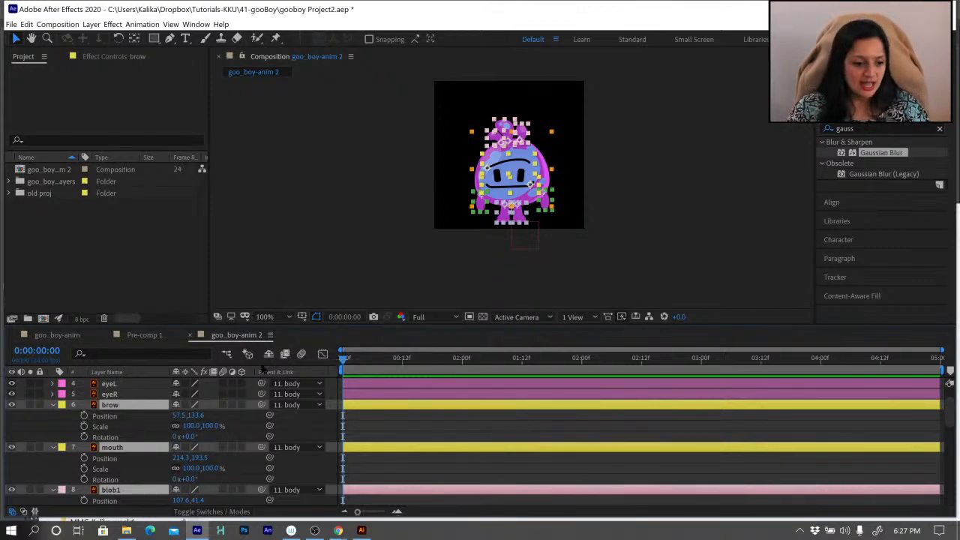
Add position, scale and rotation keyframes at 0:00:00:00 on all the selected layers from brow to footL.
left_click(83, 416)
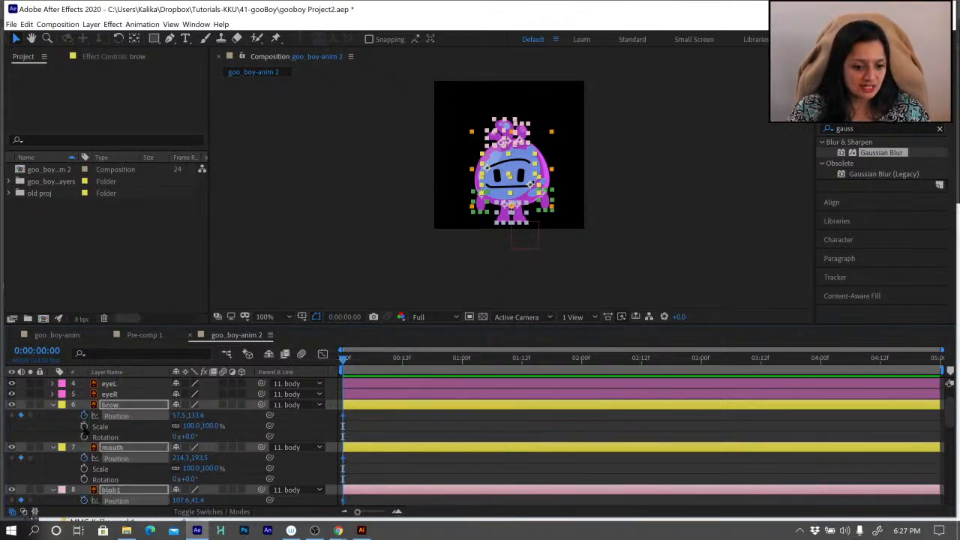
left_click(84, 426)
left_click(84, 437)
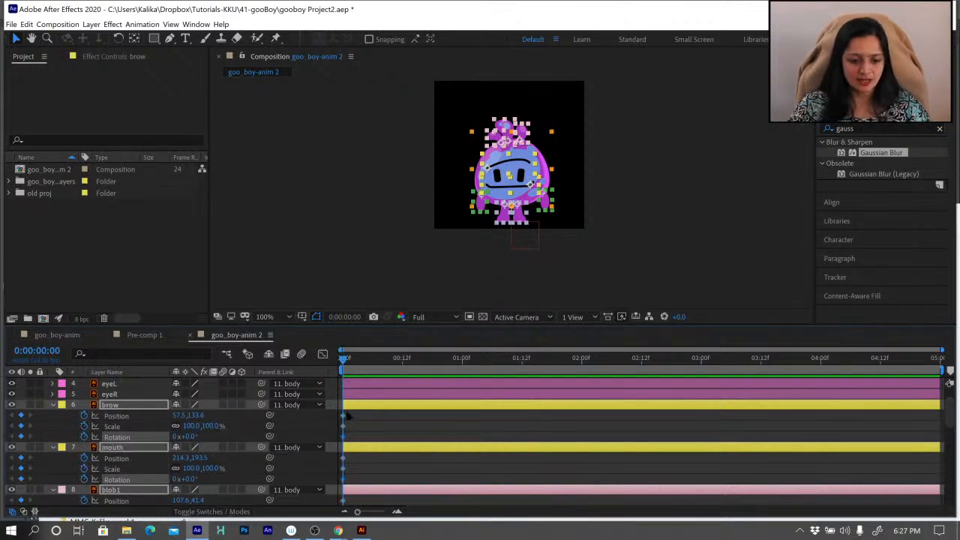
Convert all the position, scale and rotation keyframes from brow to footL to hold keyframes and deselect the layers.
left_click_drag(329, 452, 323, 519)
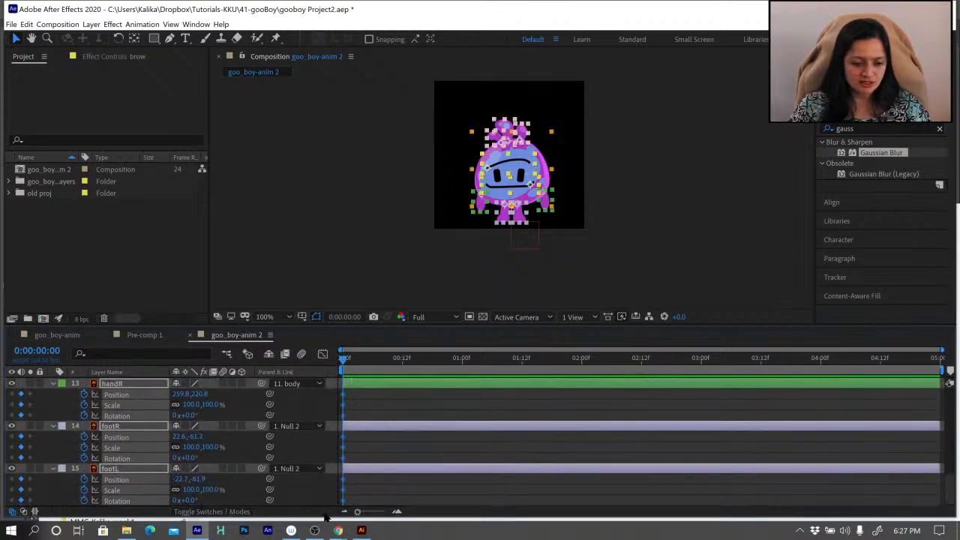
left_click(149, 24)
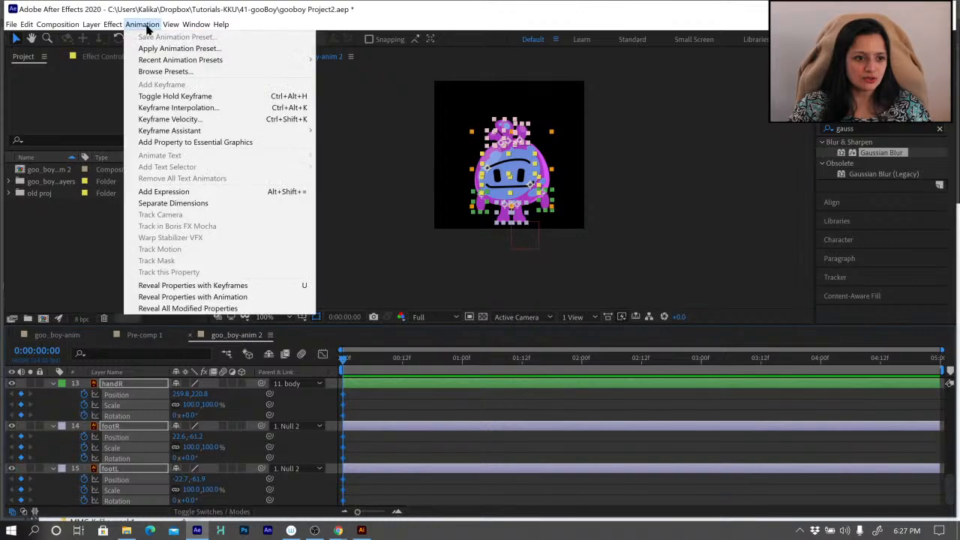
left_click(162, 97)
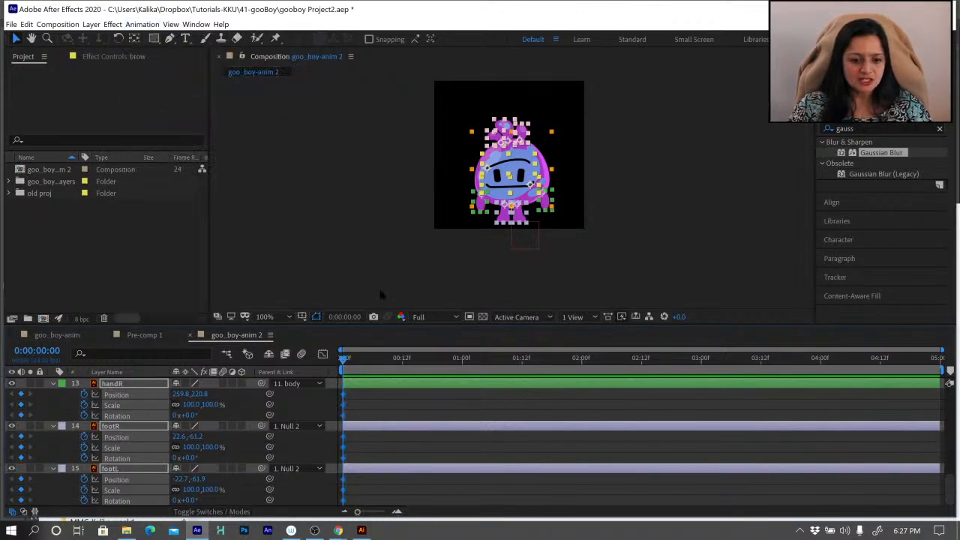
left_click(367, 400)
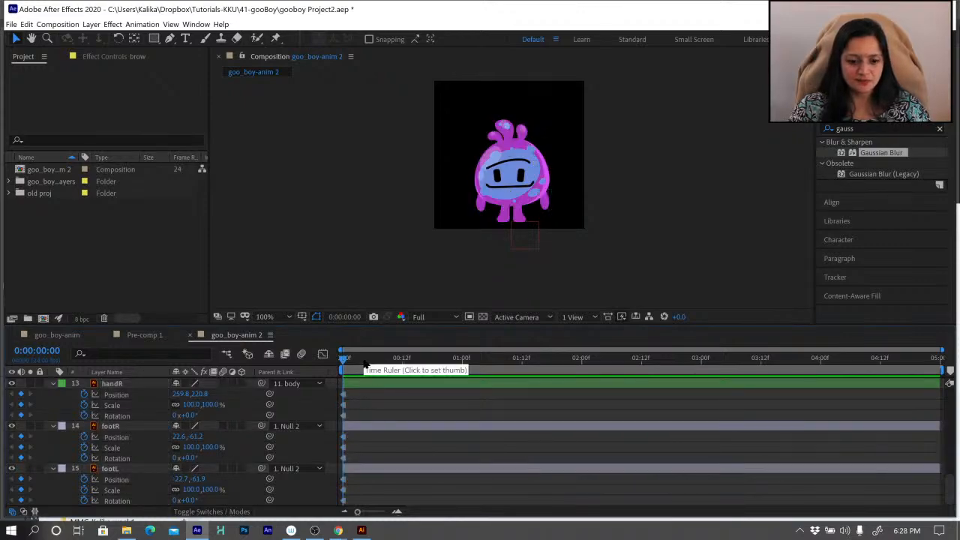
At 0:00:00:12, rotate the body layer to about -15° and set the preview resolution to Half.
left_click_drag(367, 363, 403, 362)
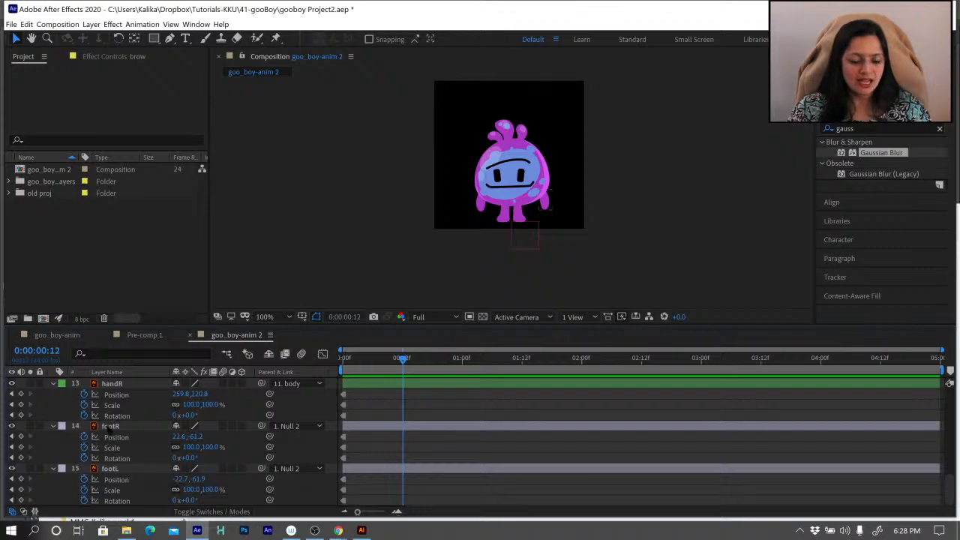
scroll(118, 427, "up", 10)
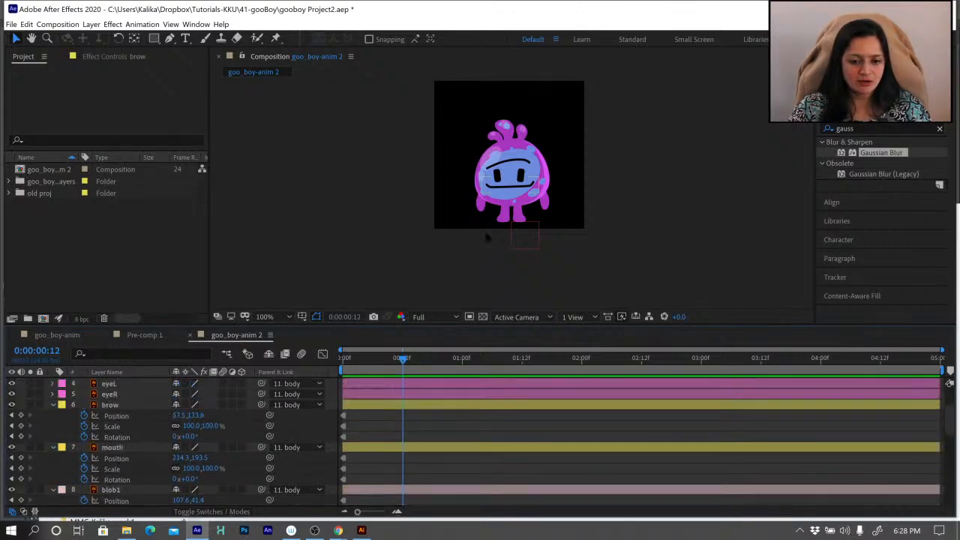
left_click(108, 436)
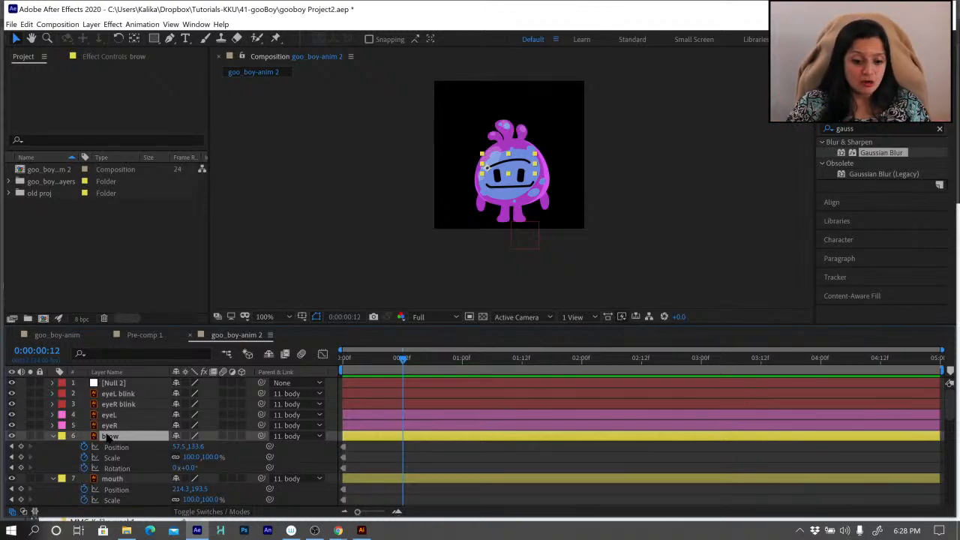
scroll(131, 439, "down", 7)
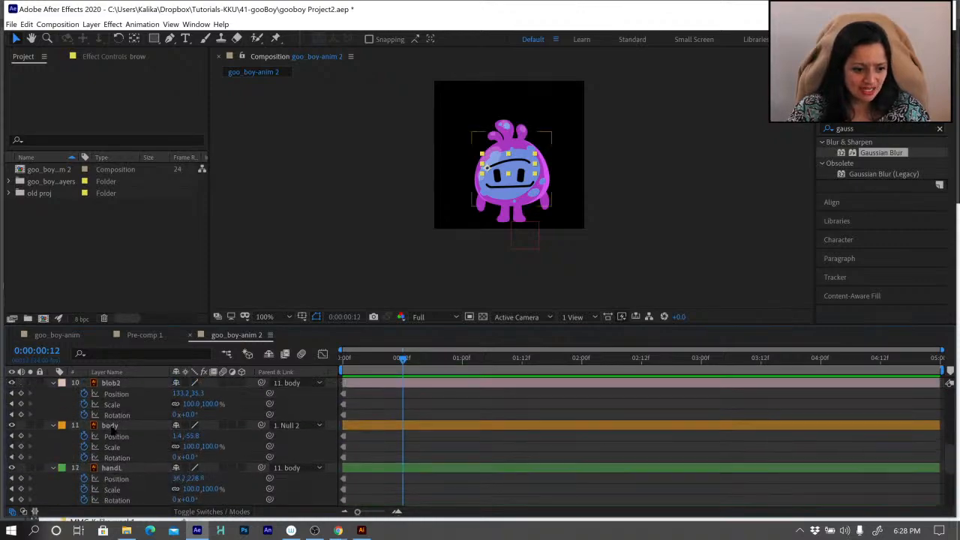
left_click(112, 425)
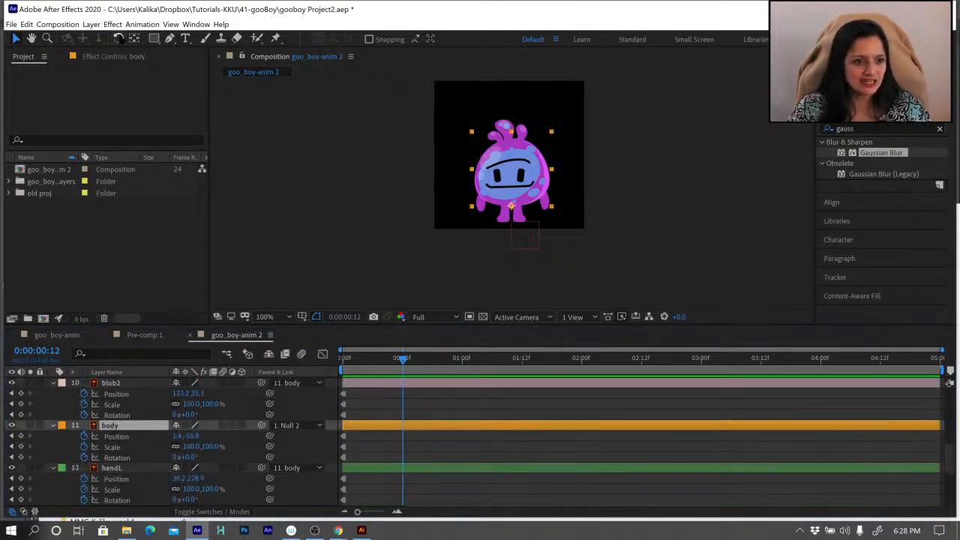
left_click(117, 39)
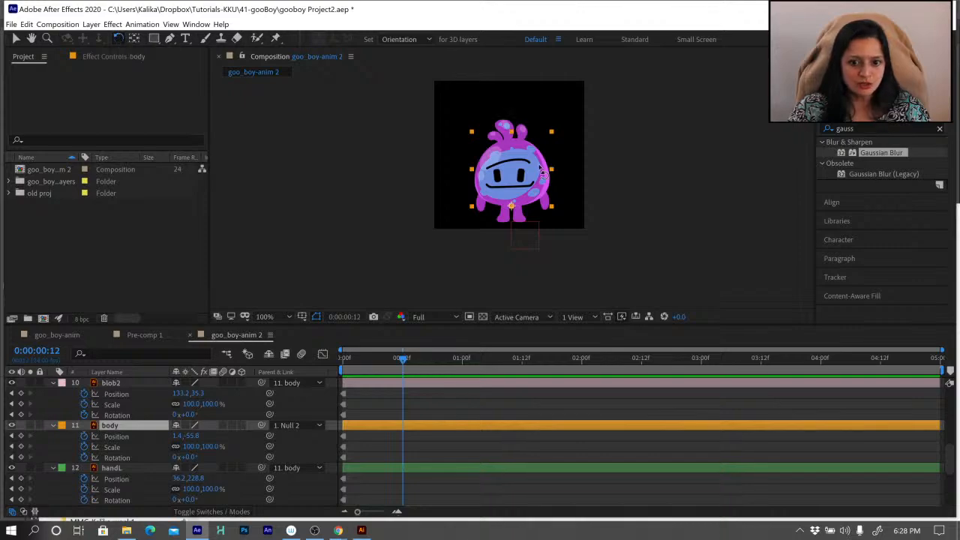
left_click_drag(541, 168, 530, 155)
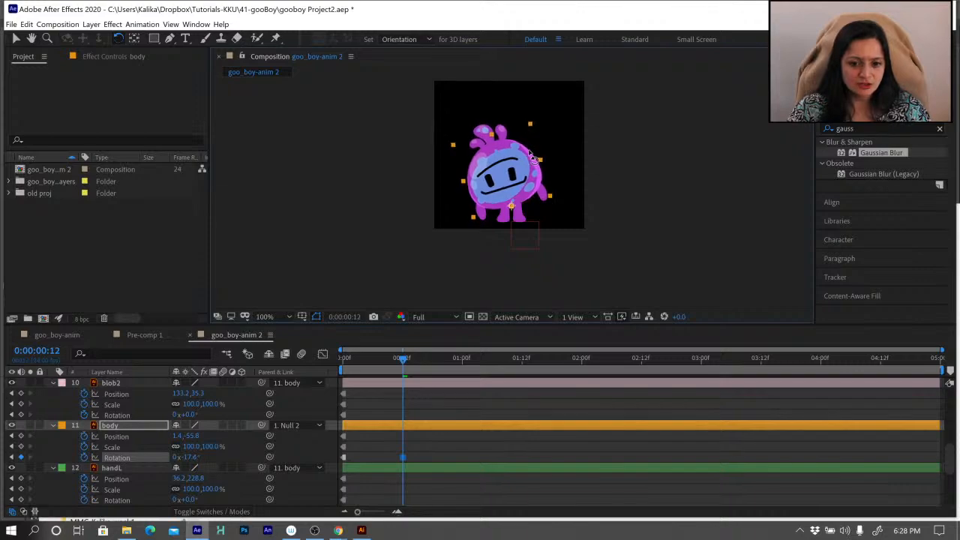
left_click(437, 317)
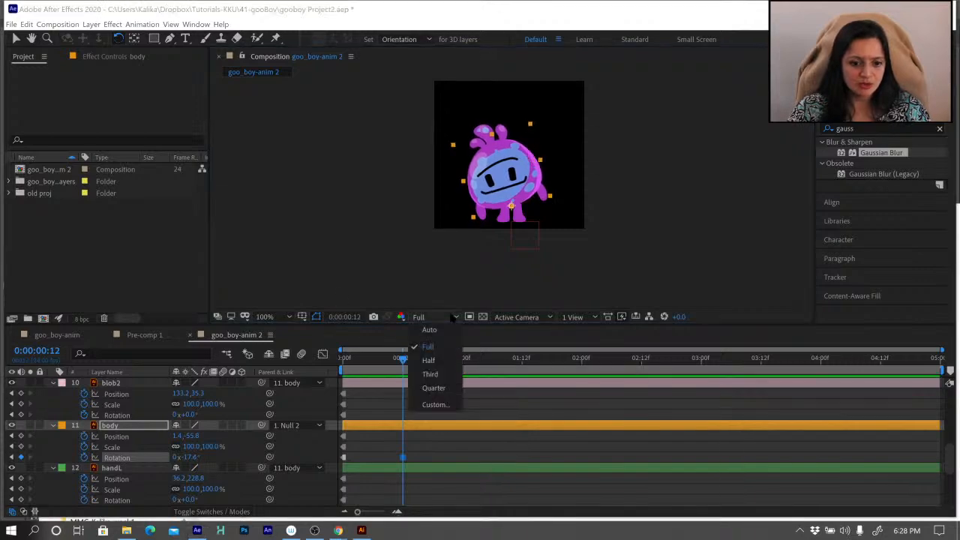
left_click(428, 361)
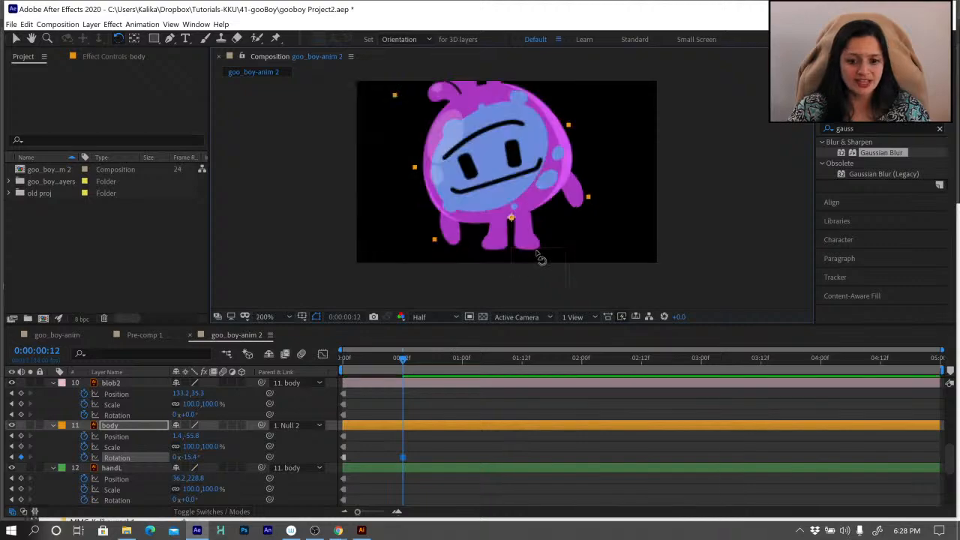
key("space")
left_click_drag(526, 179, 525, 212)
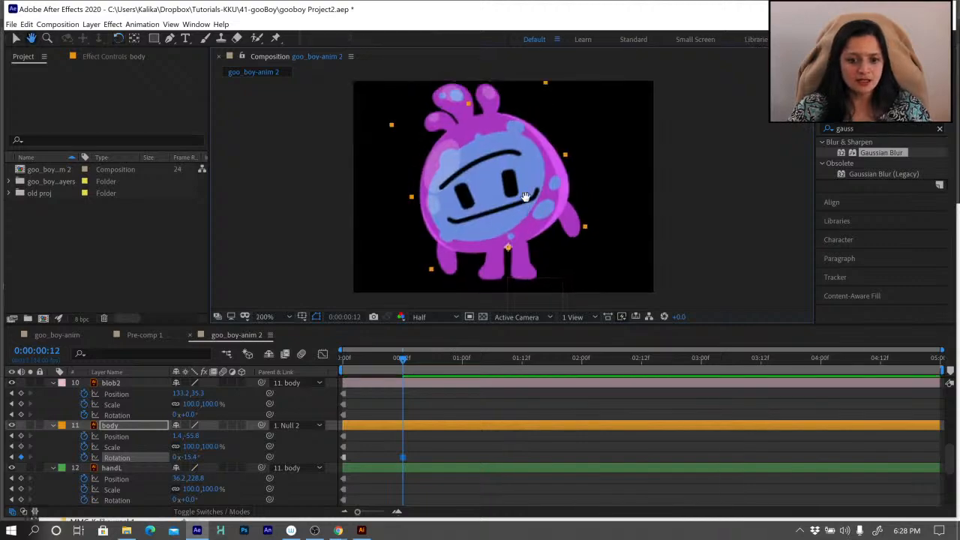
Rotate handL outward to about 82° and swing handR outward until it is roughly horizontal.
left_click(116, 467)
left_click_drag(448, 274, 413, 265)
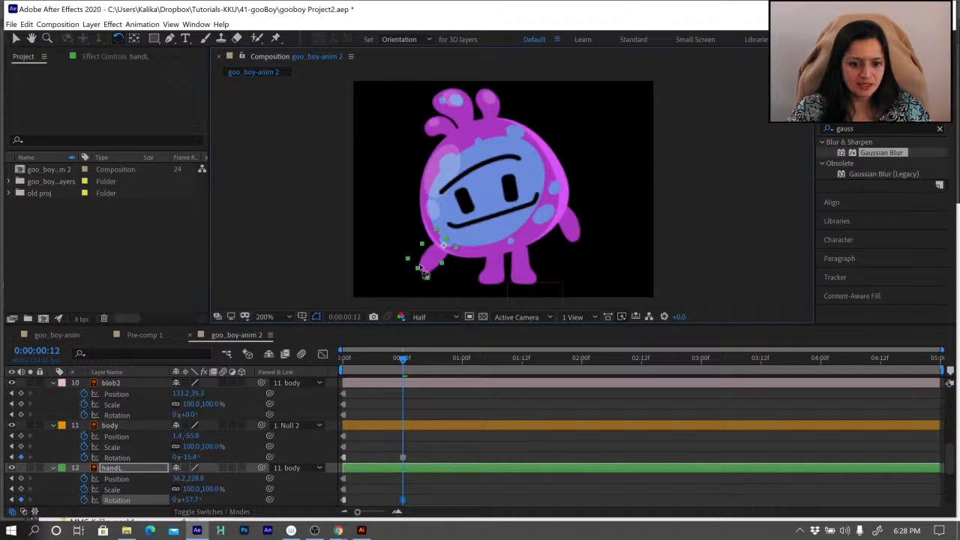
left_click(579, 245)
left_click_drag(604, 203, 605, 199)
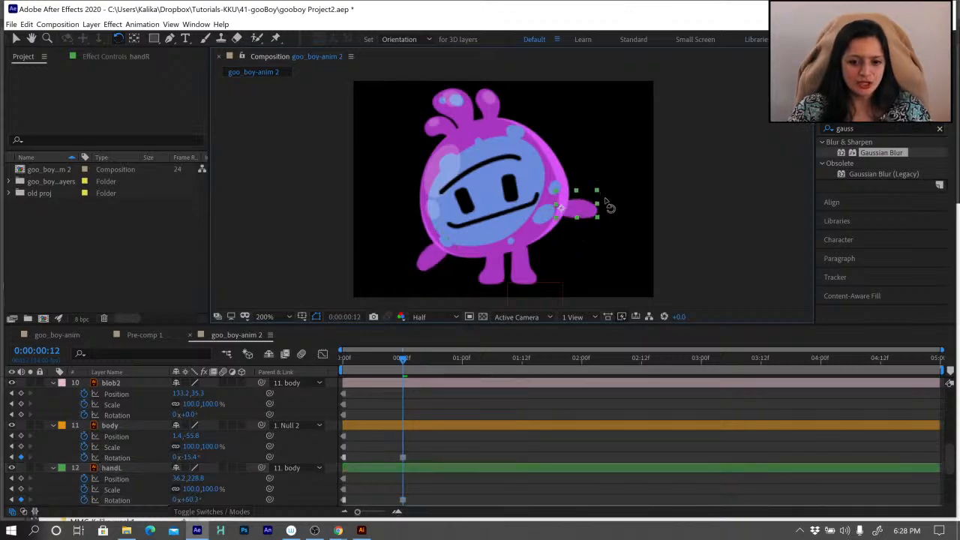
left_click(424, 268)
mouse_move(429, 277)
left_mouse_down()
mouse_move(413, 274)
mouse_move(421, 266)
left_mouse_up()
Swing the footR layer outward, away from the standing foot, and select the blob1 layer on the head.
left_click(530, 279)
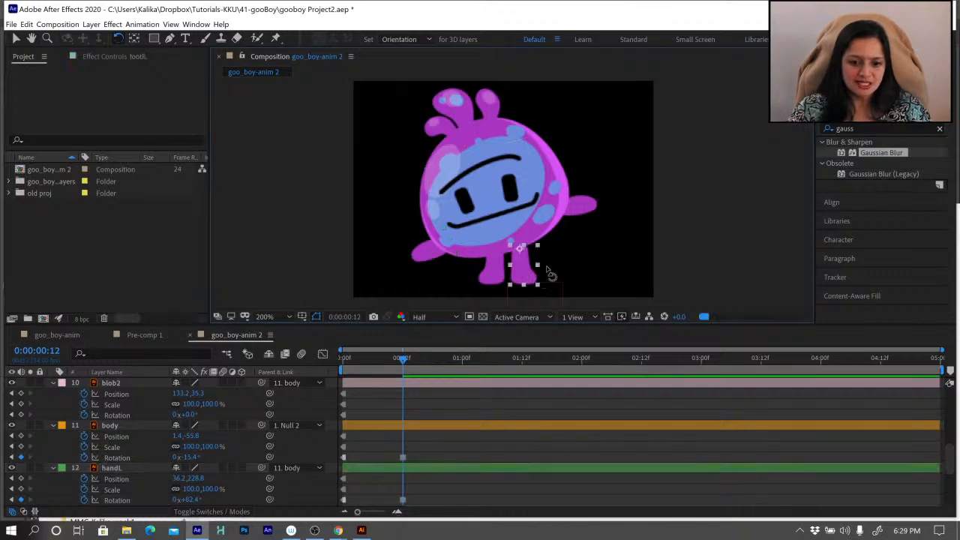
left_click_drag(552, 265, 593, 293)
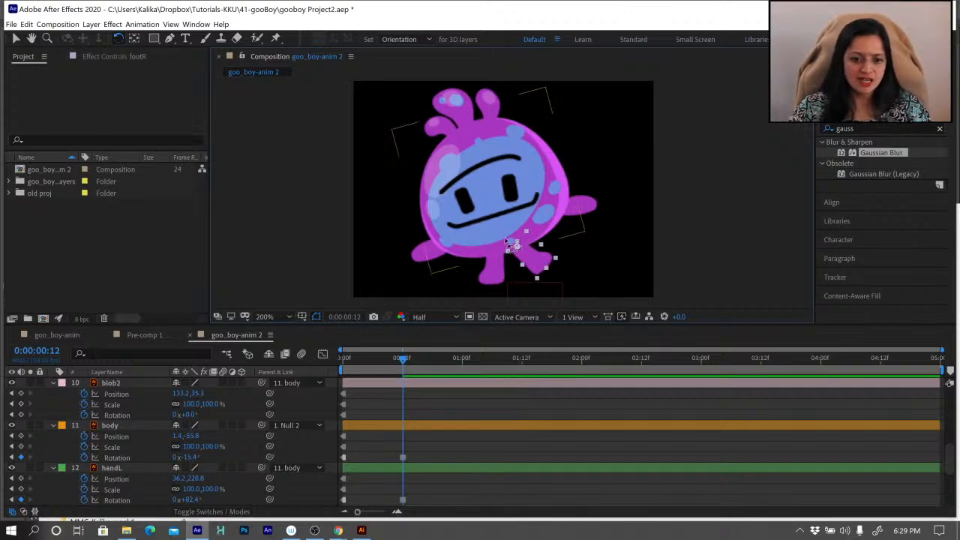
left_click(435, 134)
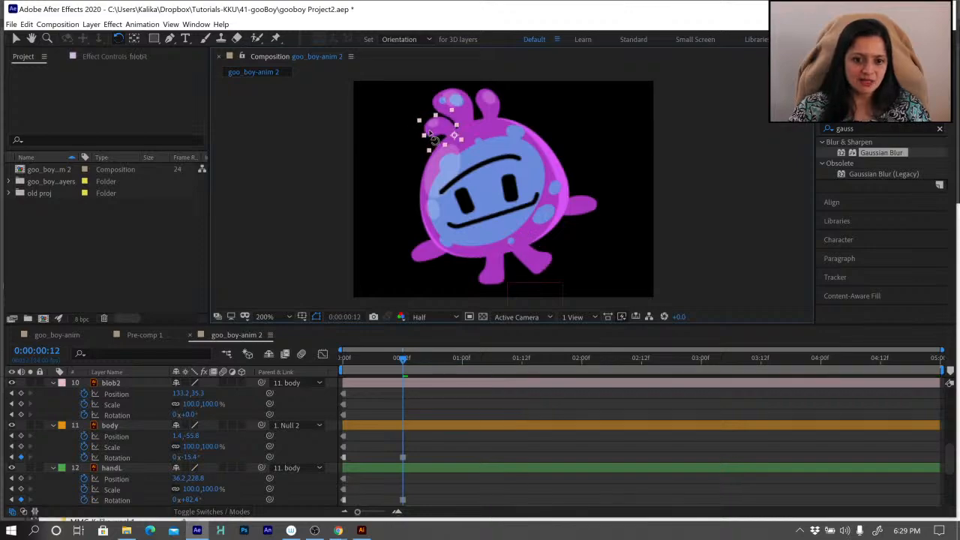
At 0:00:00:12, rotate blob1 to about 20.7° and set blob2's rotation to -9°.
left_click_drag(420, 127, 450, 94)
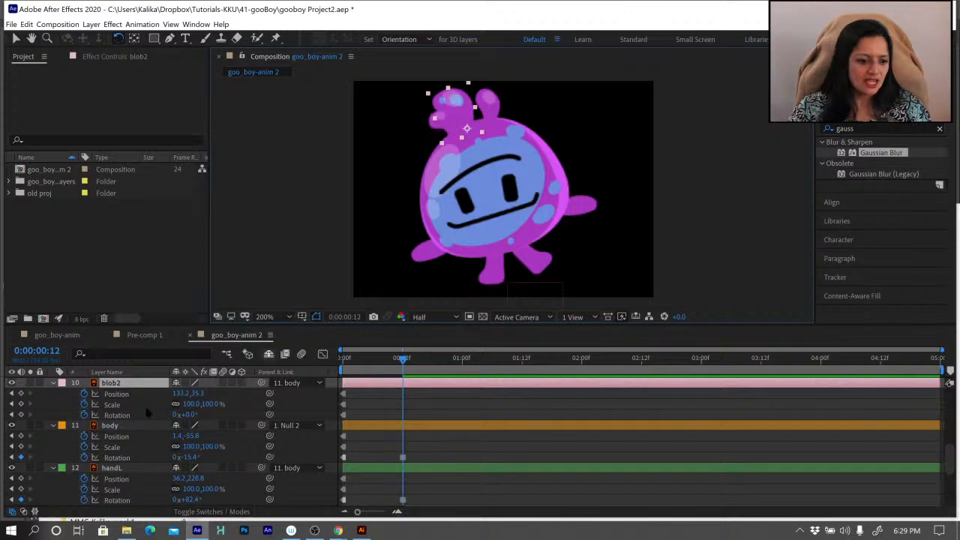
left_click_drag(192, 415, 191, 415)
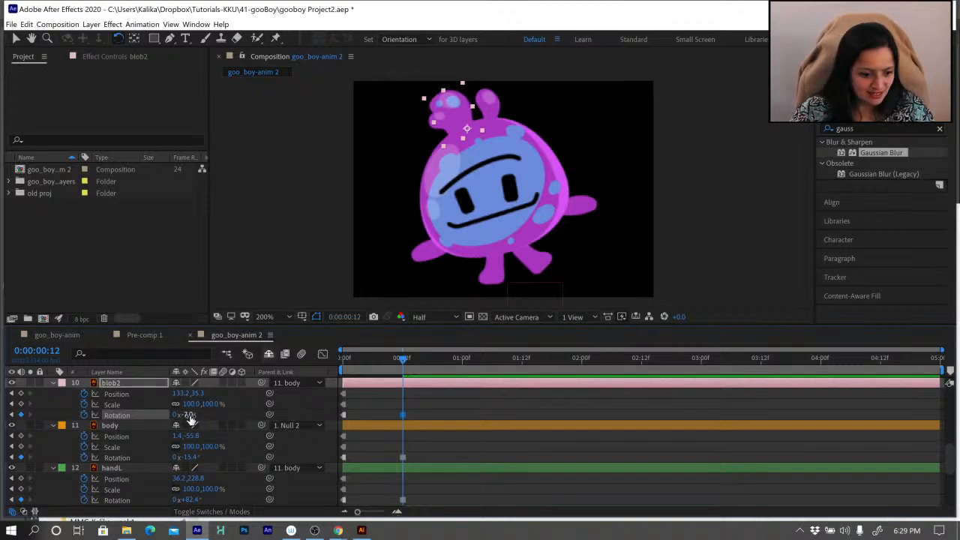
key("super+plus")
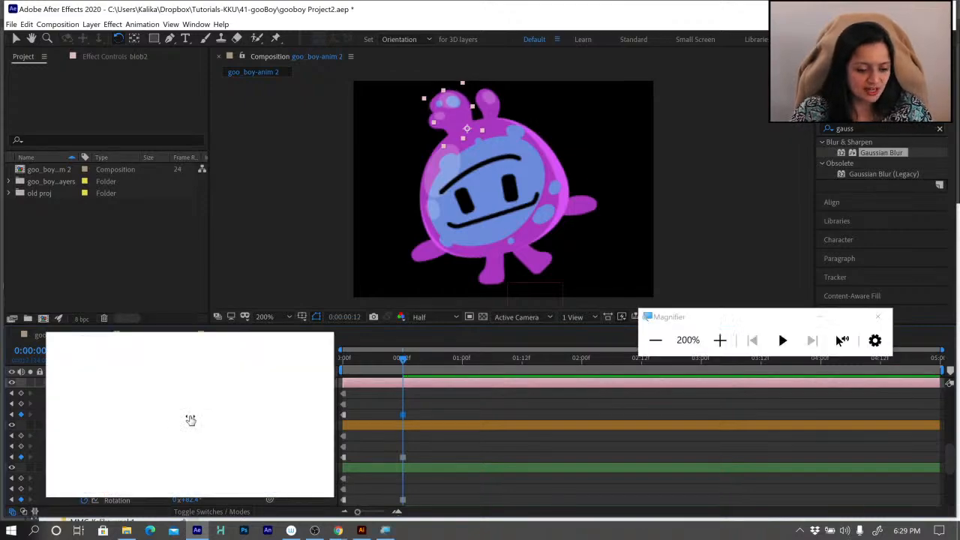
left_click_drag(188, 417, 183, 413)
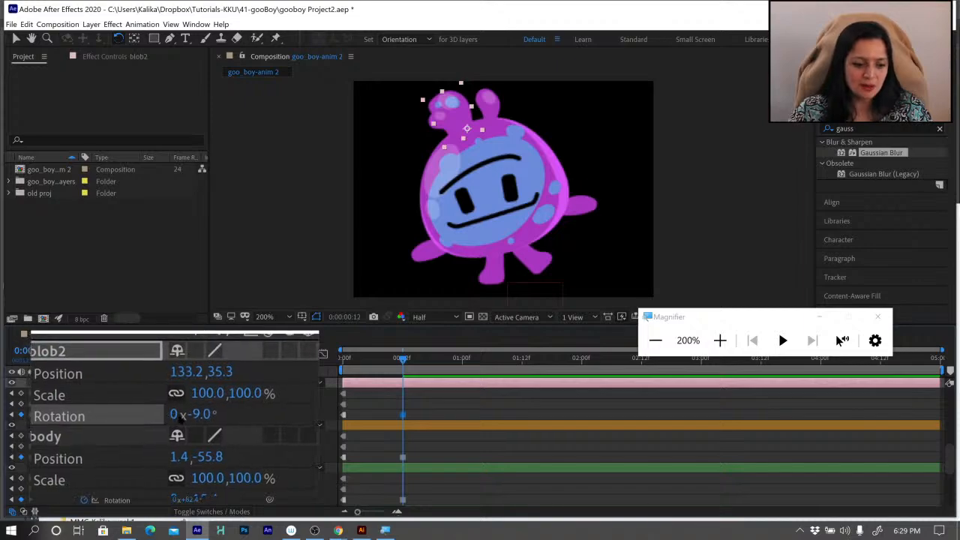
scroll(180, 417, "down", 1)
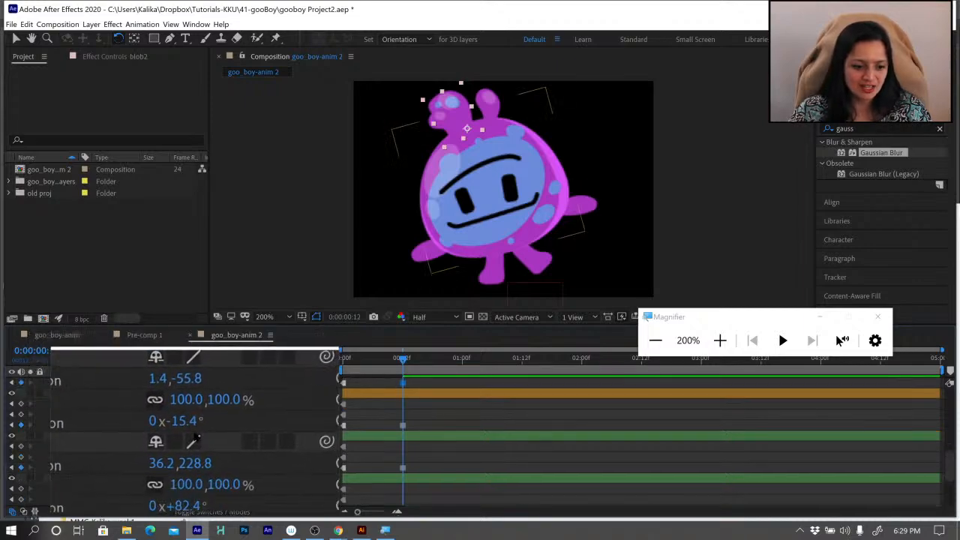
left_click_drag(192, 428, 187, 424)
key("ctrl+z")
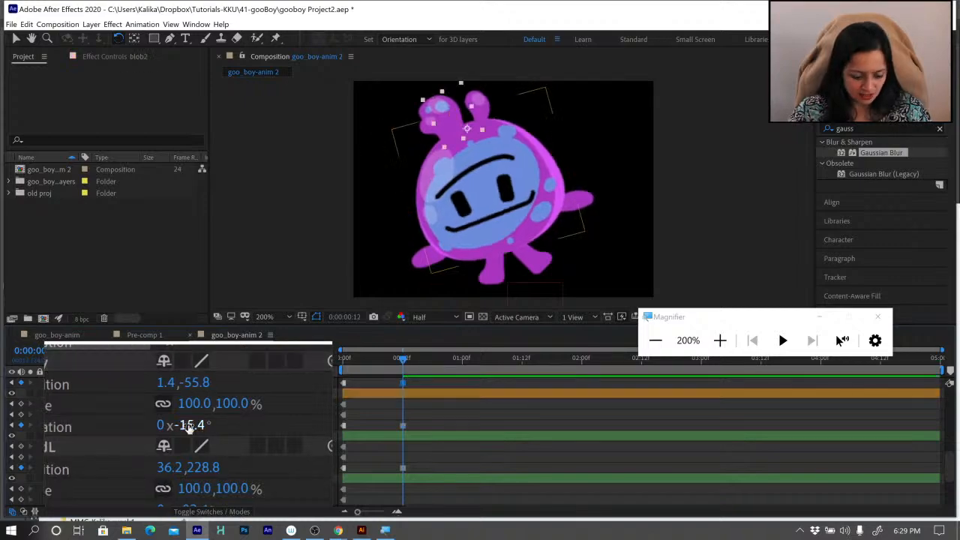
key("super+Escape")
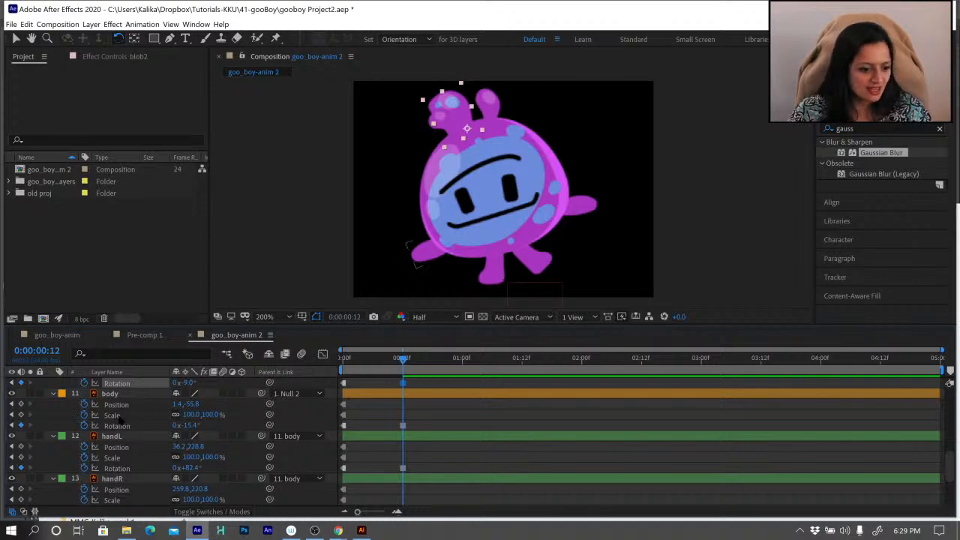
Rotate blob3 to about -17.2° and blob1 to about 11.4° at 0:00:00:12.
scroll(118, 419, "up", 2)
scroll(118, 419, "up", 3)
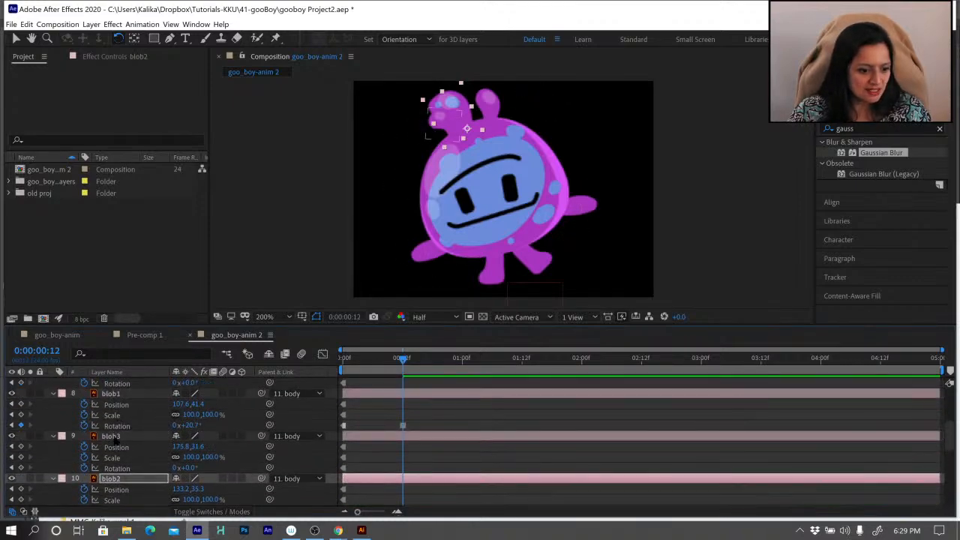
left_click(111, 435)
mouse_move(473, 91)
left_mouse_down()
mouse_move(487, 99)
mouse_move(478, 98)
left_mouse_up()
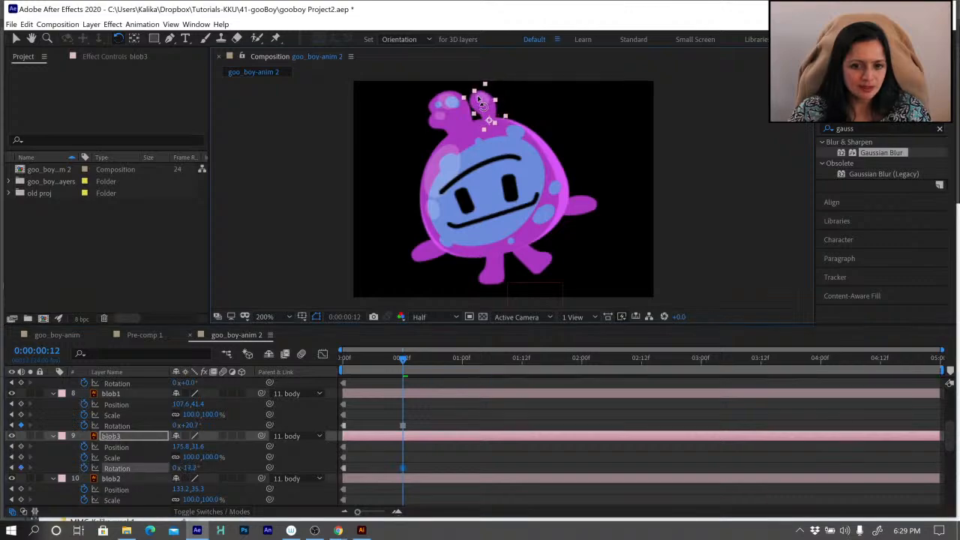
left_click(110, 394)
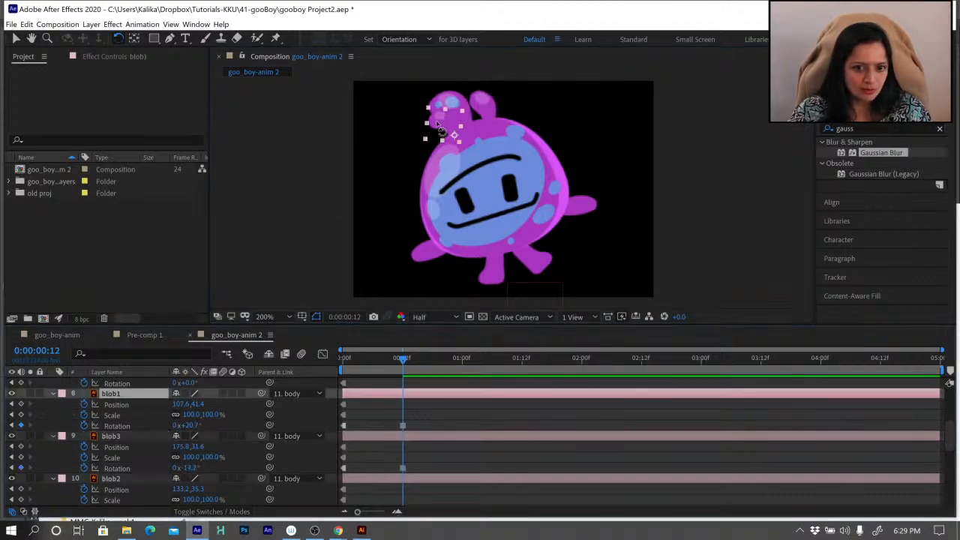
left_click_drag(438, 124, 437, 131)
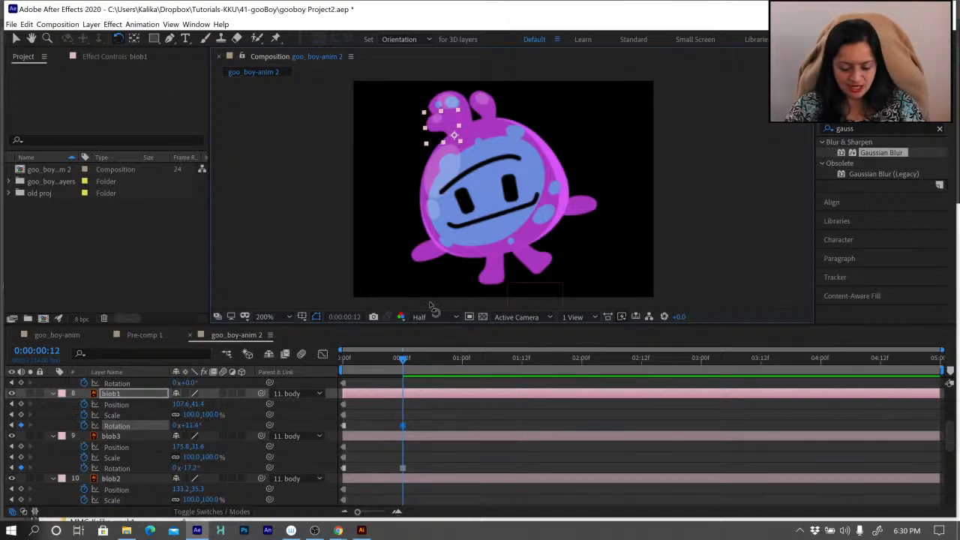
Compare the start and 0:00:00:12 poses, and rotate blob1 to about -18.9° and blob2 to about -29.9° at 0:00:00:12.
key("Home")
key("k")
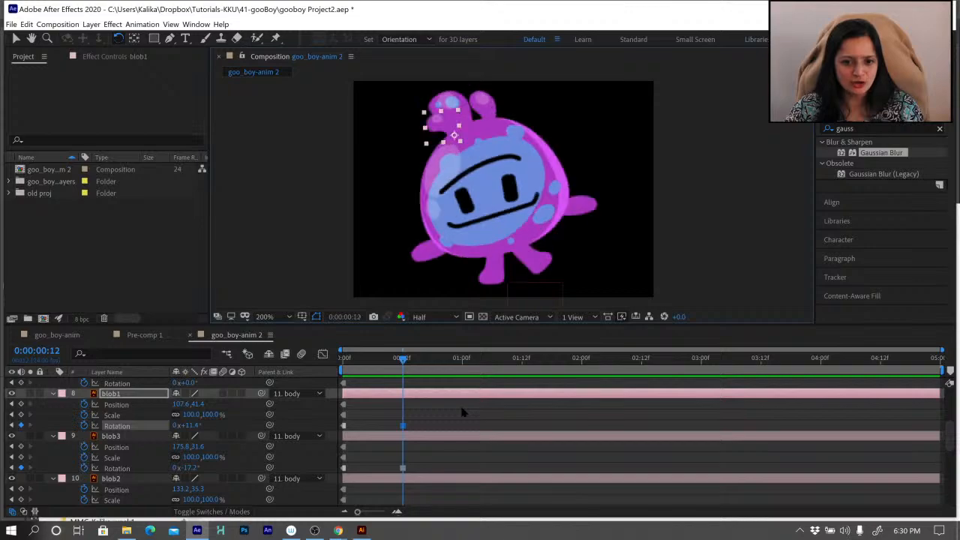
key("j")
key("k")
key("j")
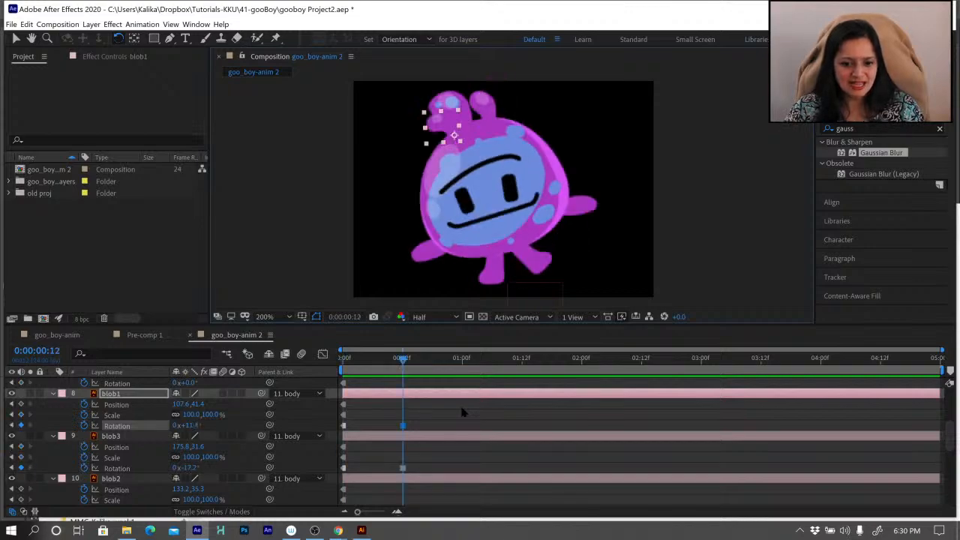
key("k")
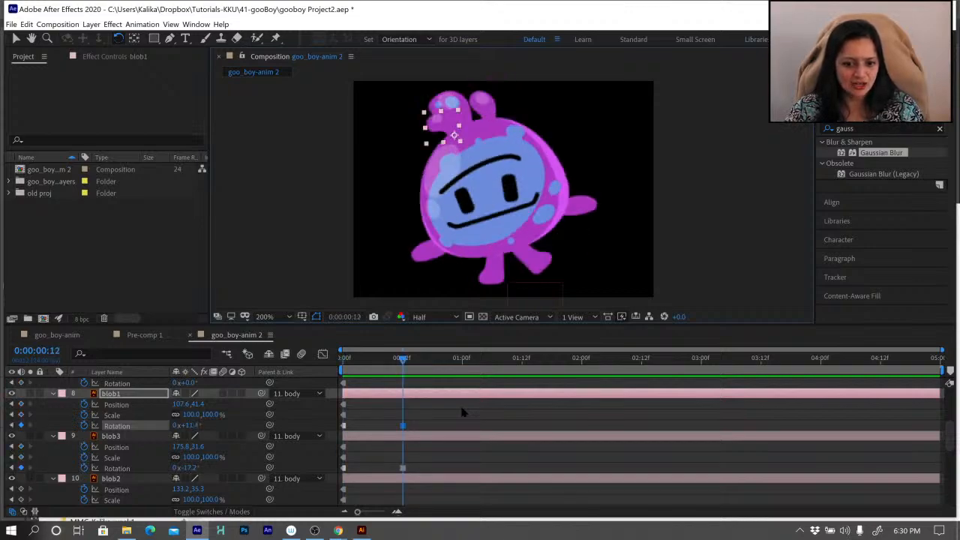
left_click_drag(428, 128, 426, 150)
left_click(449, 104)
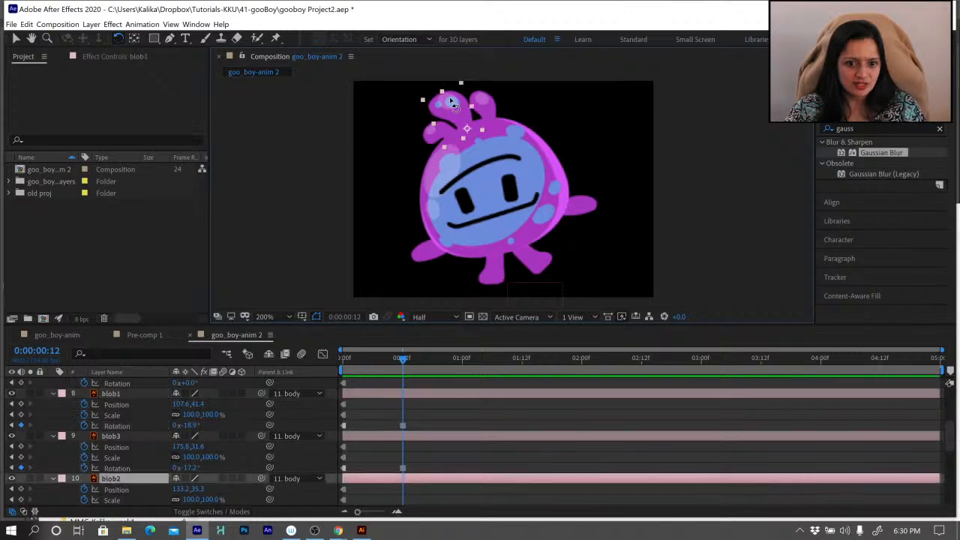
left_click_drag(448, 104, 444, 111)
Rotate the handR layer slightly upward at 0:00:00:12.
key("space")
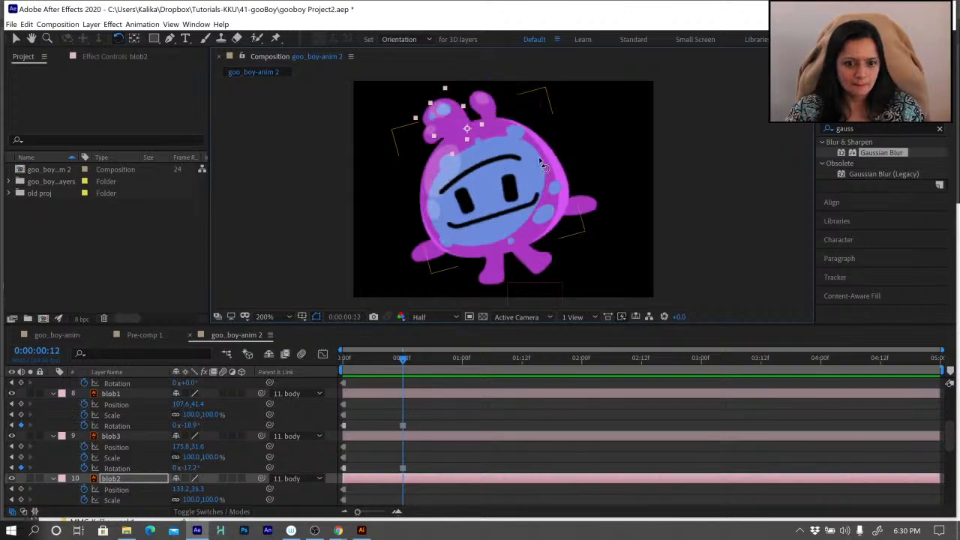
left_click(594, 206)
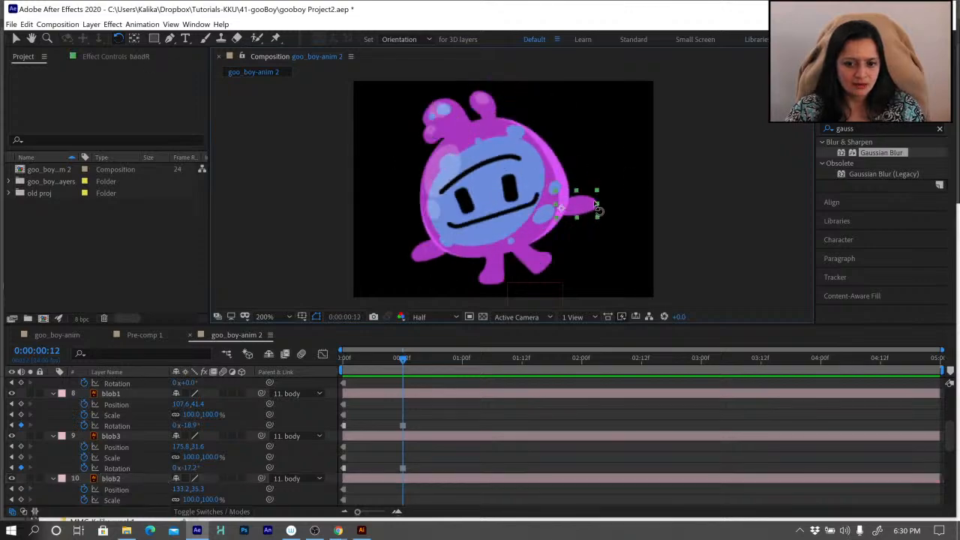
left_click_drag(594, 205, 594, 201)
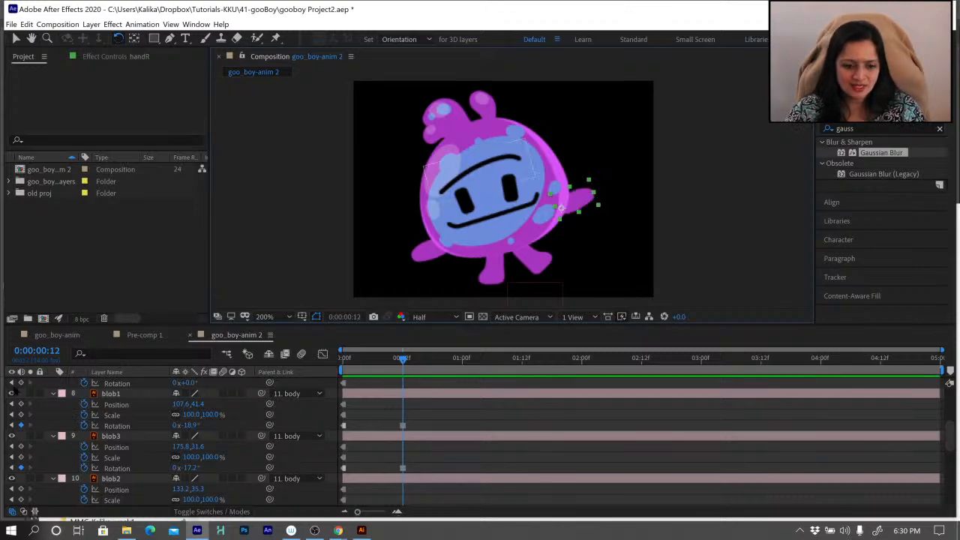
Squash the body layer to about 103.5% width and 92.9% height at 0:00:00:12, and compare the pose with the start pose.
scroll(103, 480, "down", 3)
left_click(107, 458)
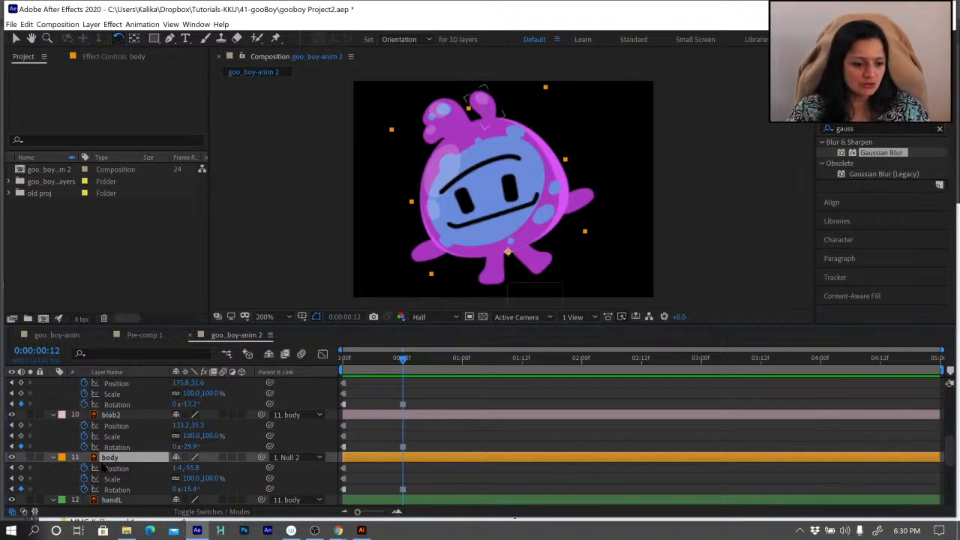
left_click(15, 38)
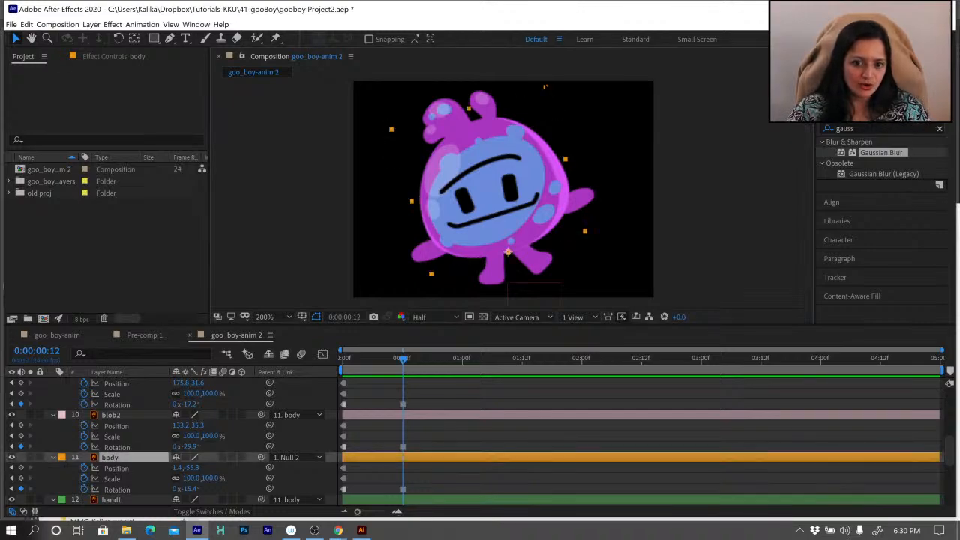
left_click_drag(545, 87, 556, 99)
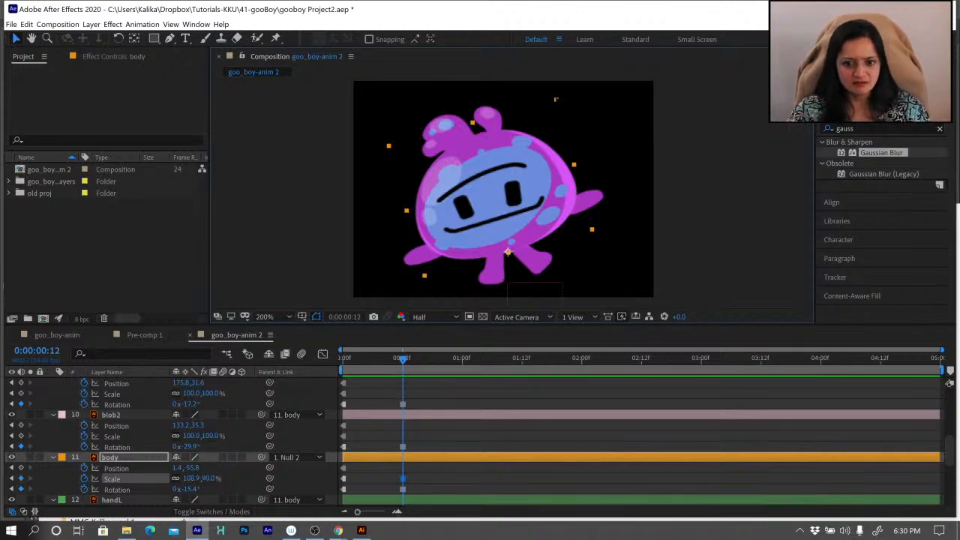
left_click_drag(556, 98, 547, 96)
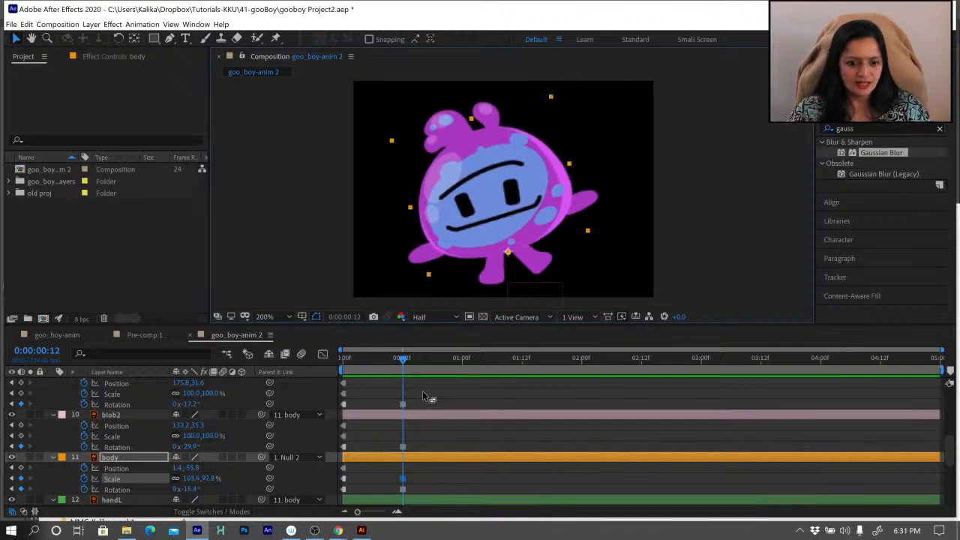
key("Home")
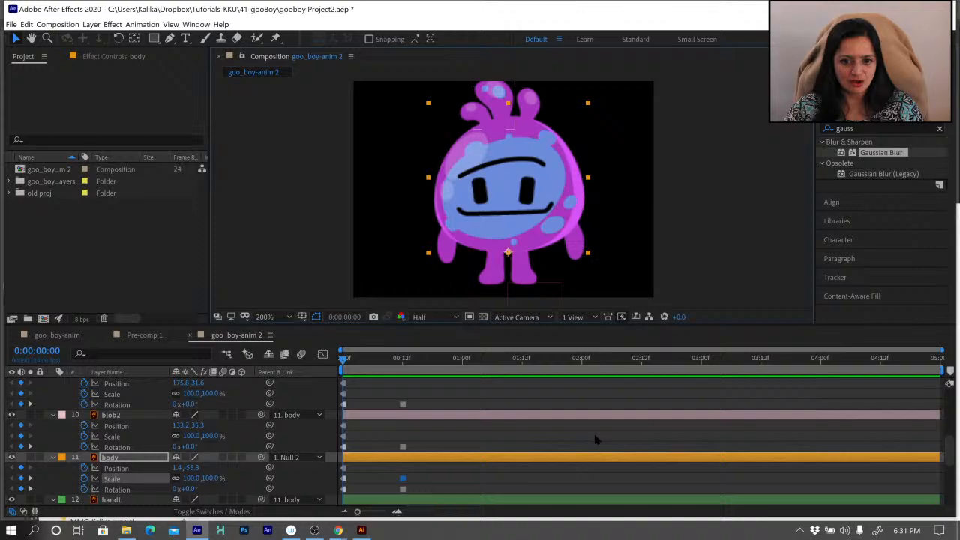
key("k")
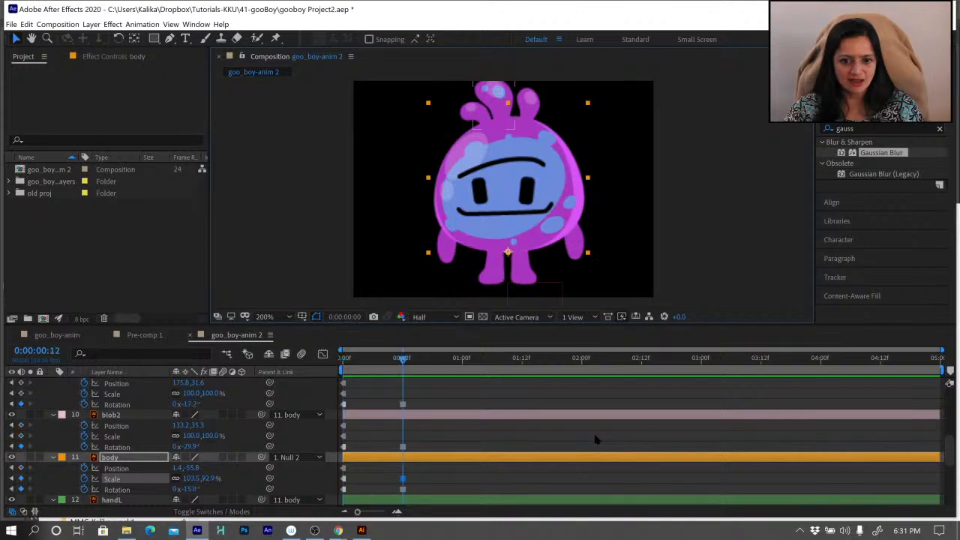
key("j")
key("k")
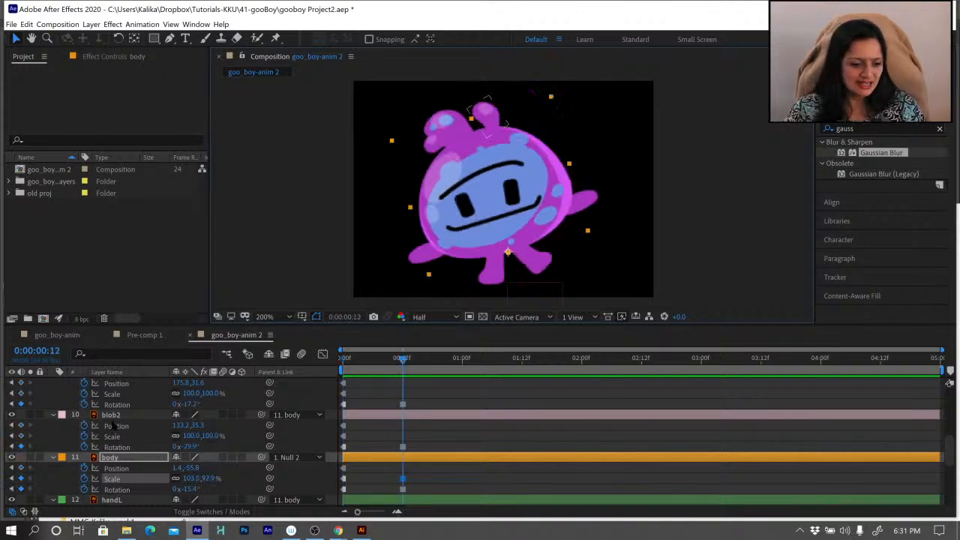
Set the brow's rotation to 4° and nudge it down to about 57.2, 135.0 at 0:00:00:12.
scroll(113, 424, "up", 5)
left_click(110, 405)
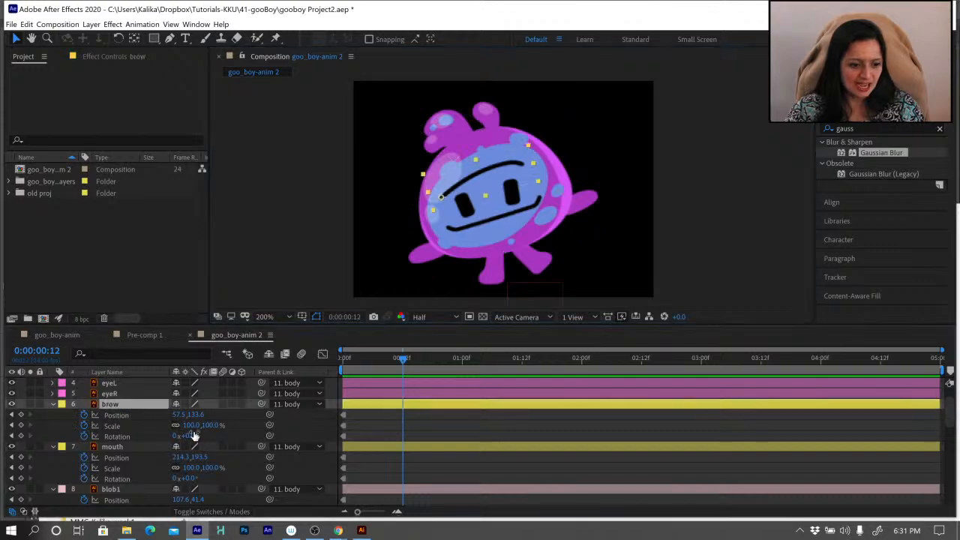
left_click_drag(186, 435, 193, 438)
key("Down")
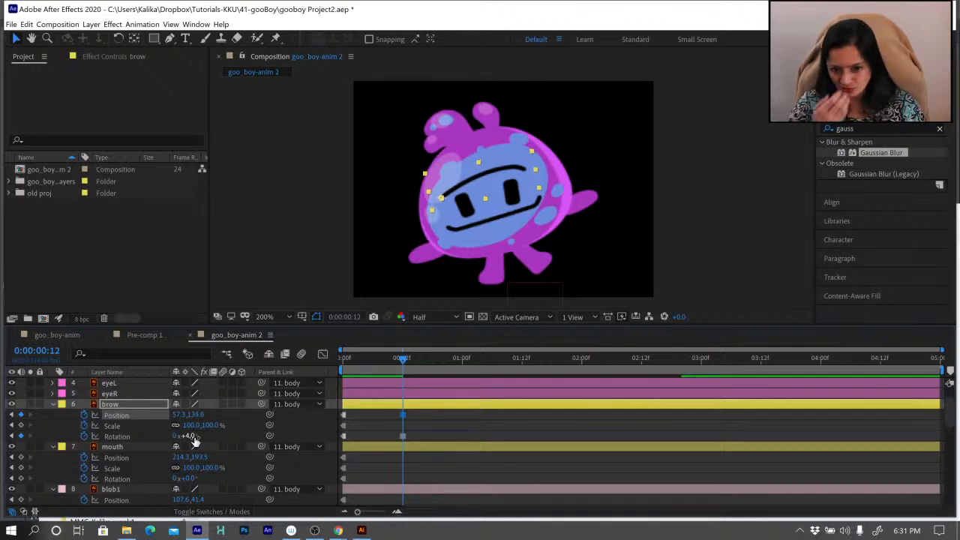
key("Down")
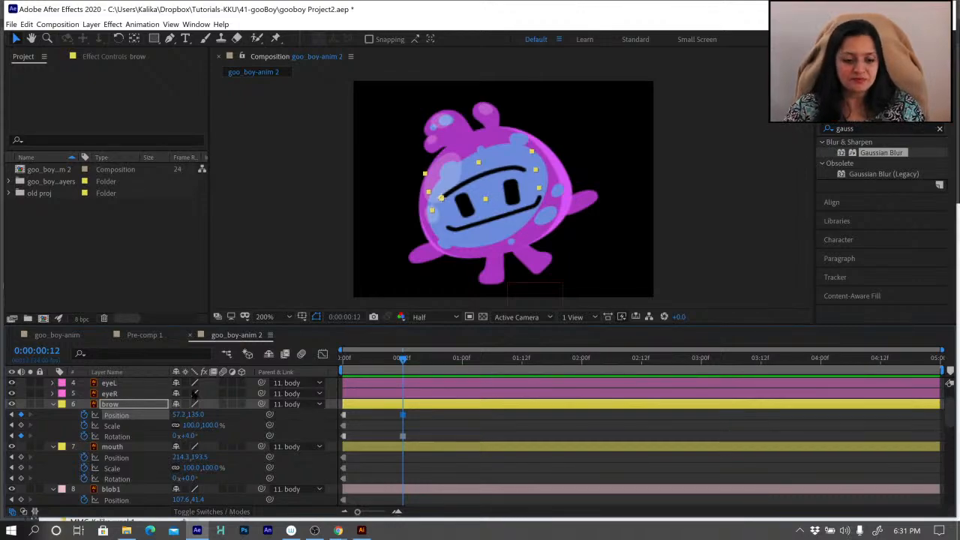
key("Home")
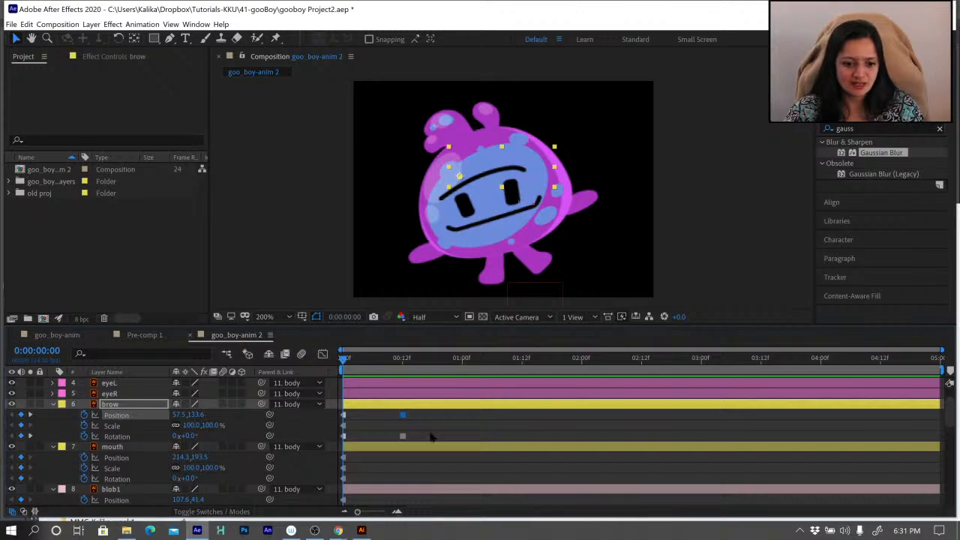
key("k")
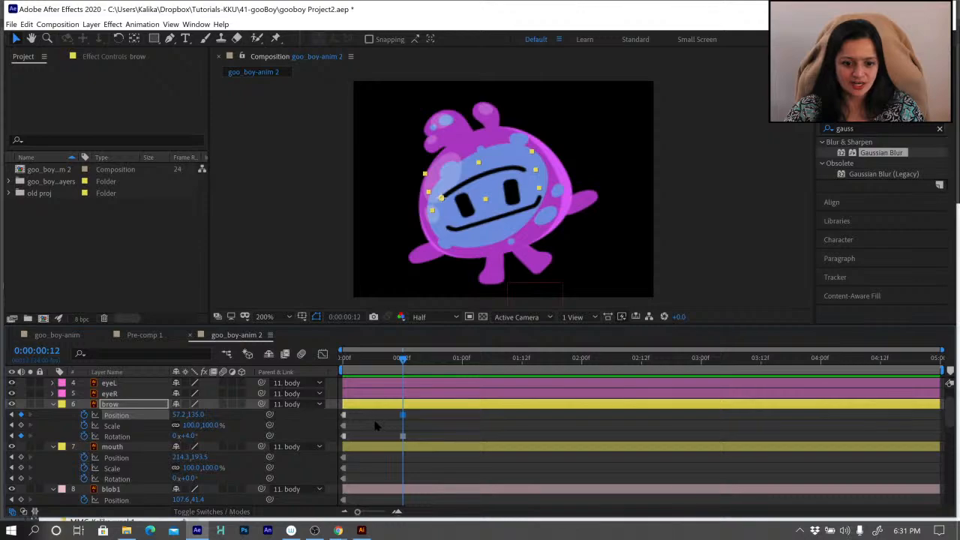
Move the current time to 0:00:01:00 and select the brow's position, scale and rotation keyframes at the start.
left_click(462, 360)
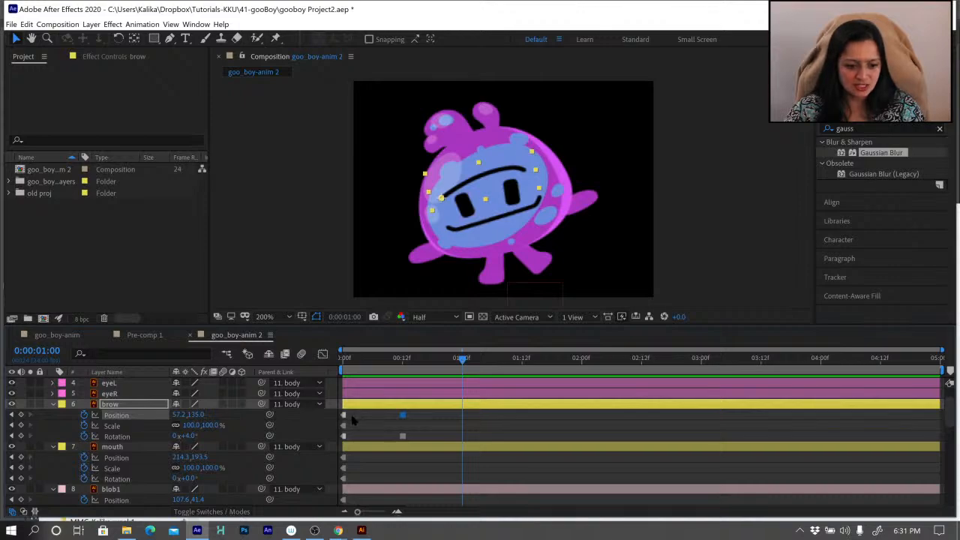
left_click_drag(352, 420, 330, 441)
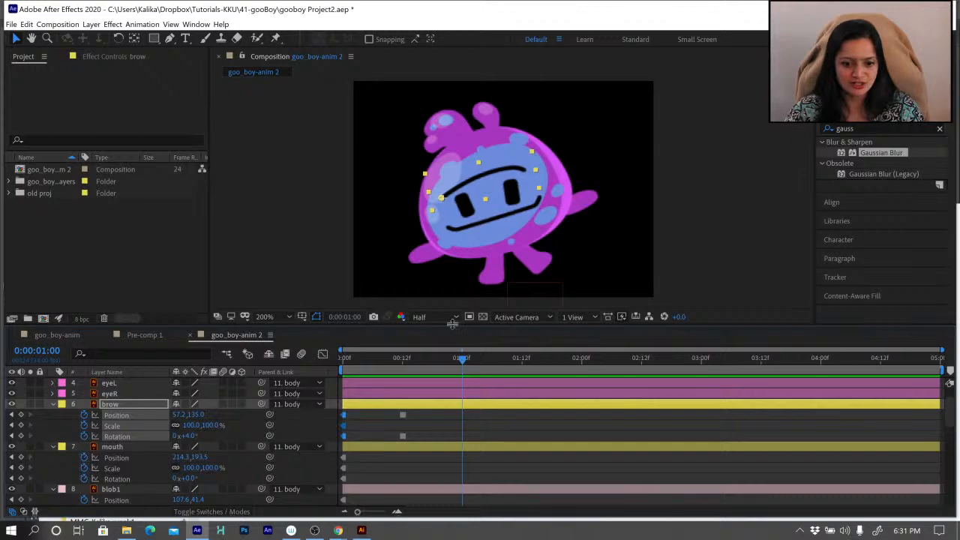
Enlarge the timeline area to show more layers and set the composition magnification to Fit.
left_click_drag(456, 326, 457, 279)
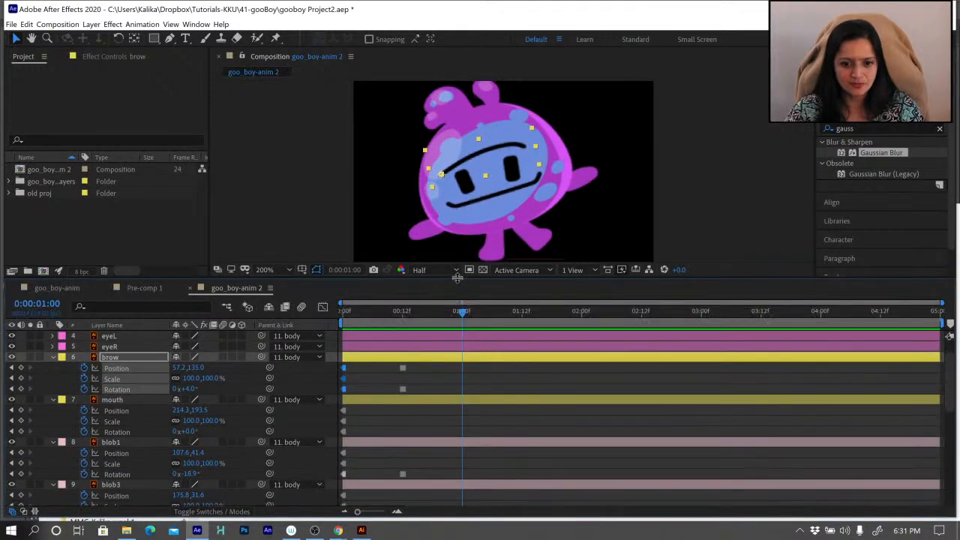
left_click(269, 269)
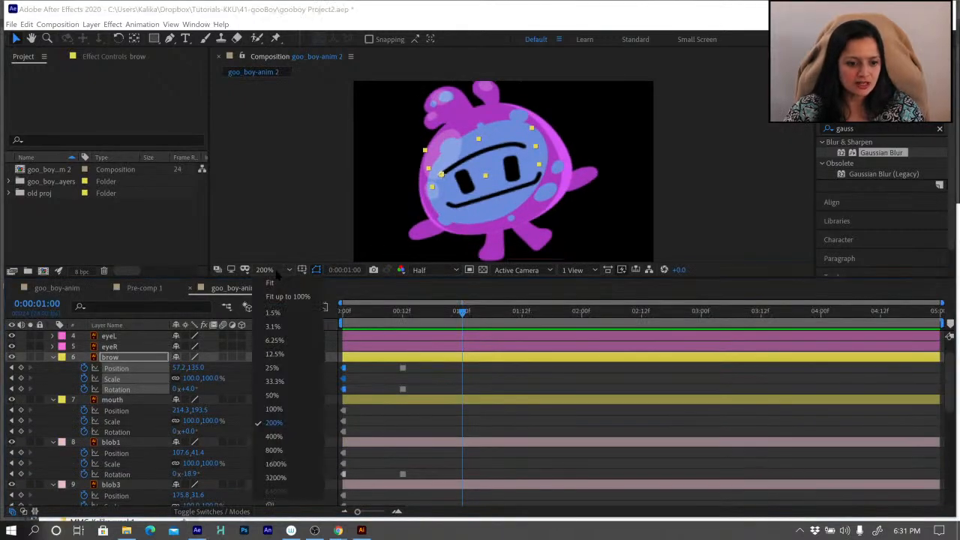
left_click(276, 288)
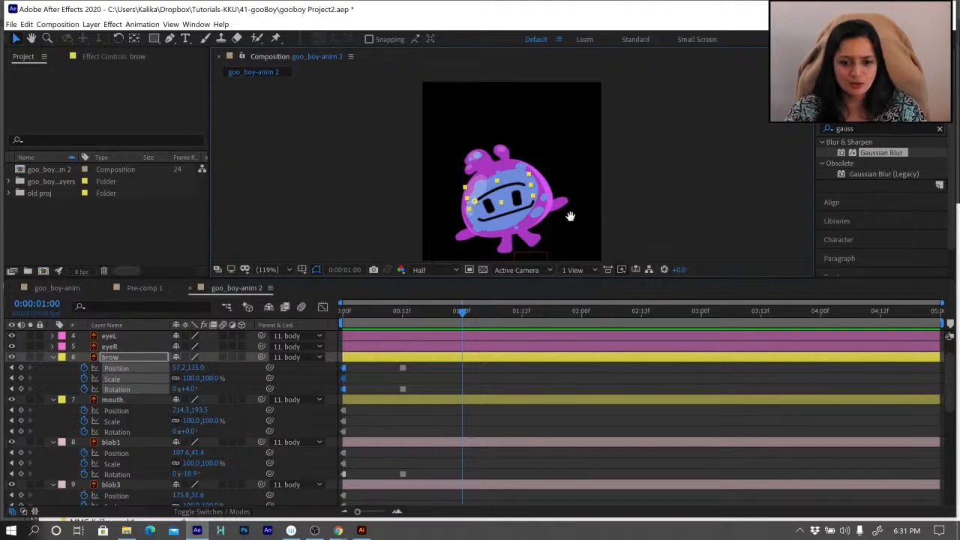
key("h")
left_click_drag(569, 215, 557, 201)
key("v")
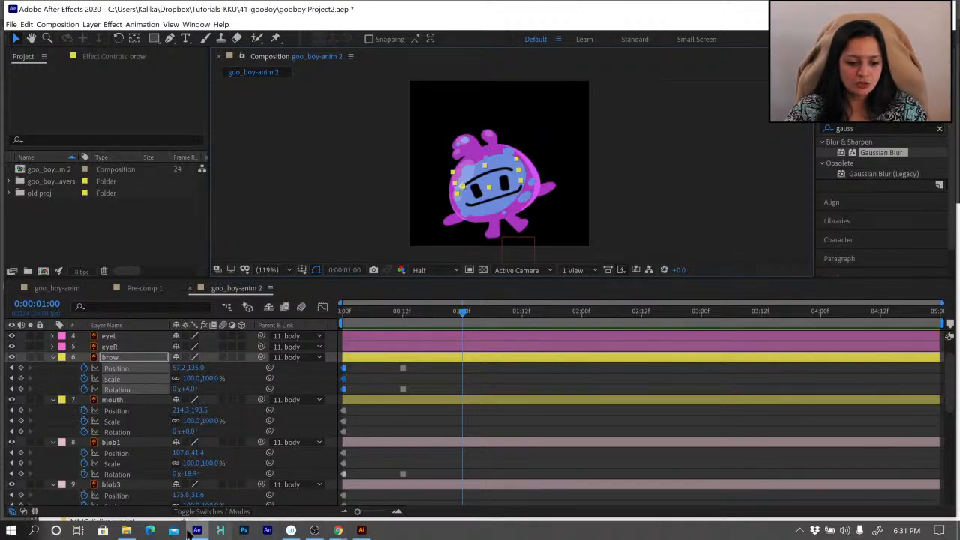
Switch to the Edge browser, search the web for "keycloner aescript" and open the Key Cloner page on conigs.com.
left_click(150, 531)
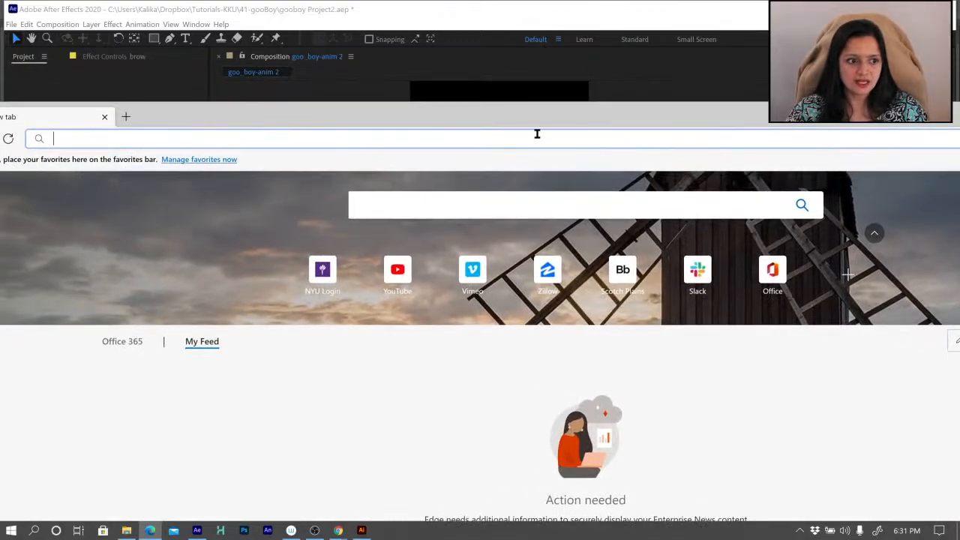
type("keyclo")
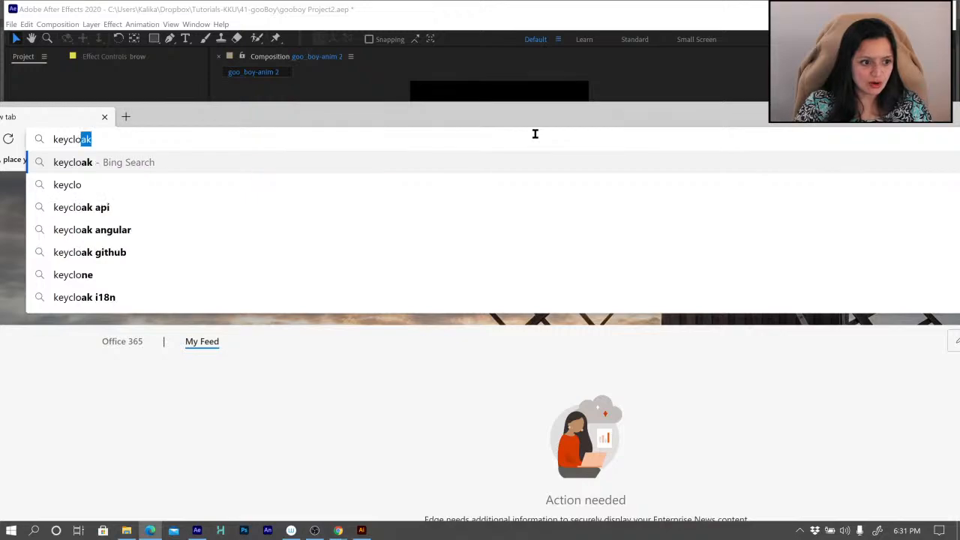
type("ner")
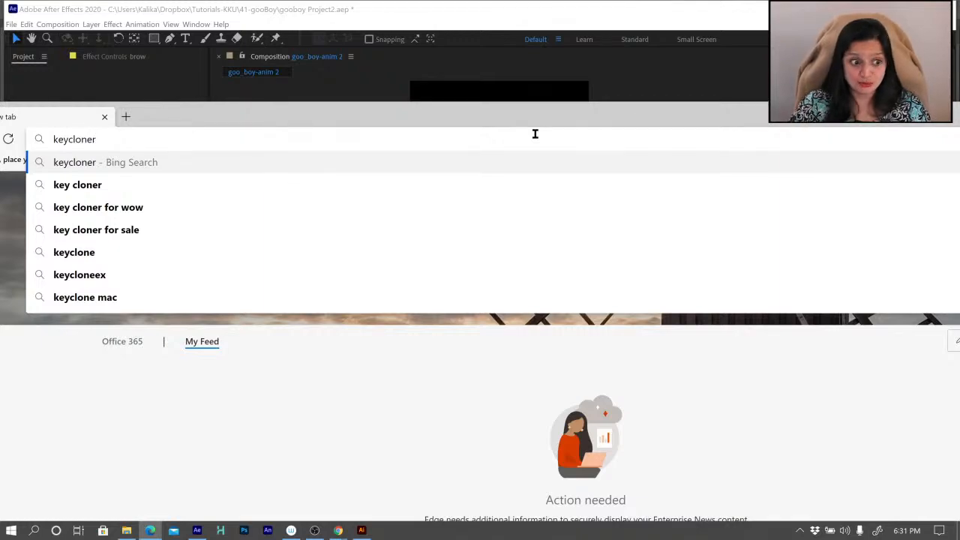
type("aescript")
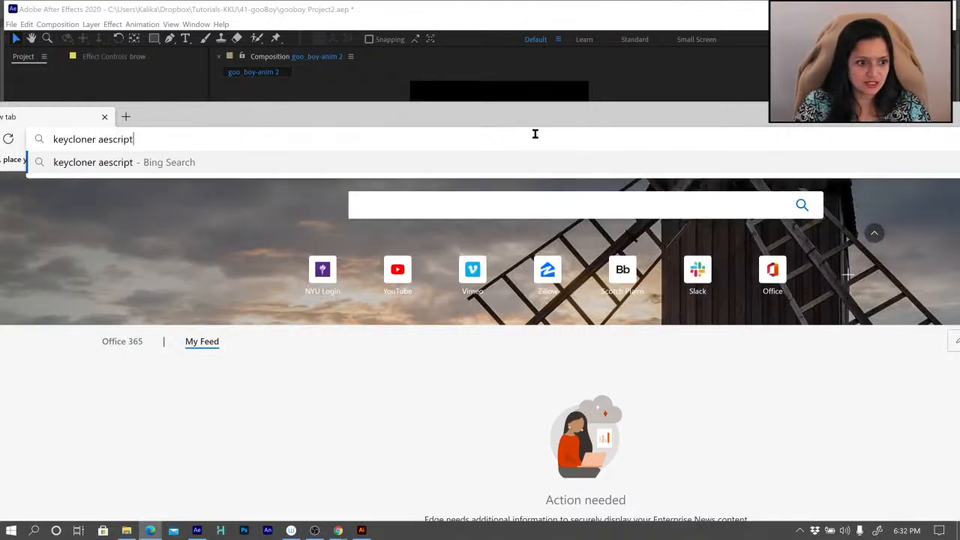
key("Return")
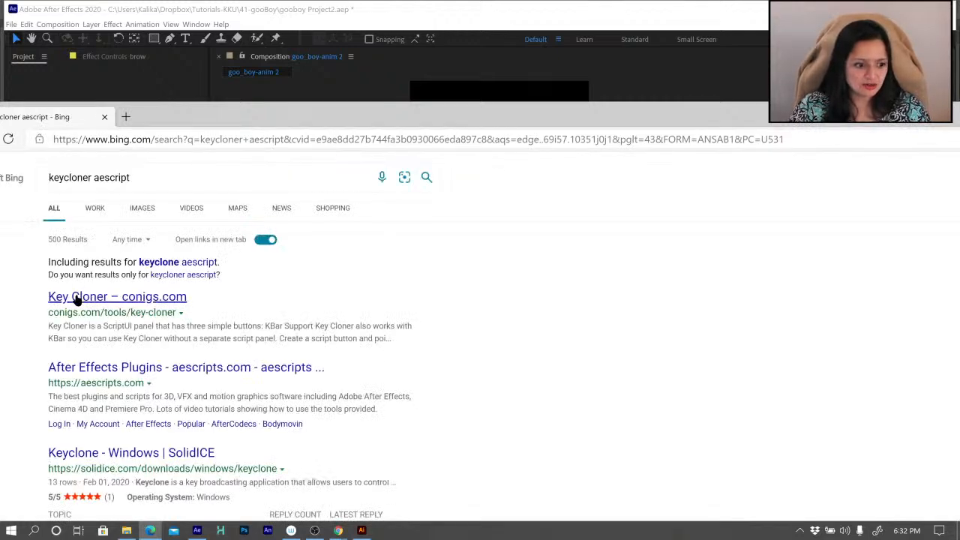
left_click(77, 300)
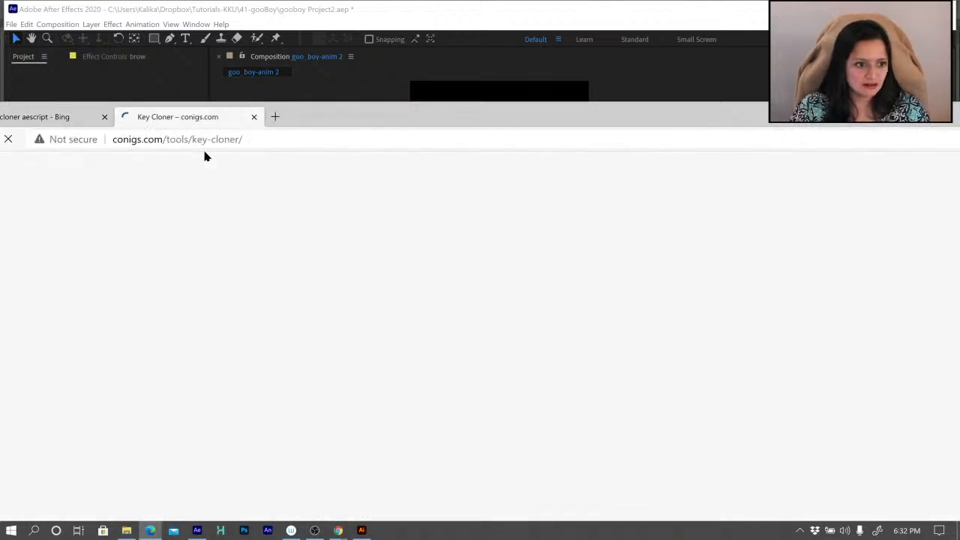
left_click(263, 139)
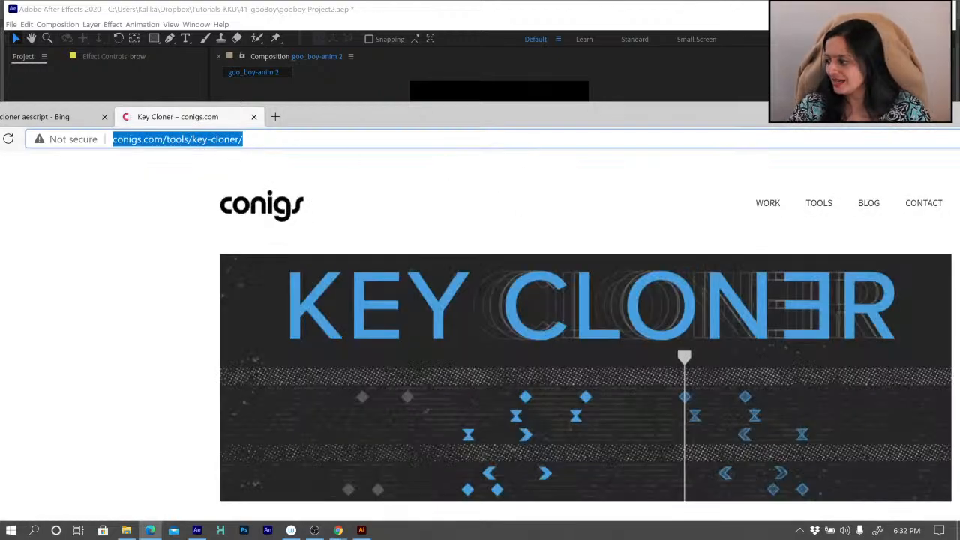
Close the browser window showing the Key Cloner page and return to After Effects.
key("alt+Tab")
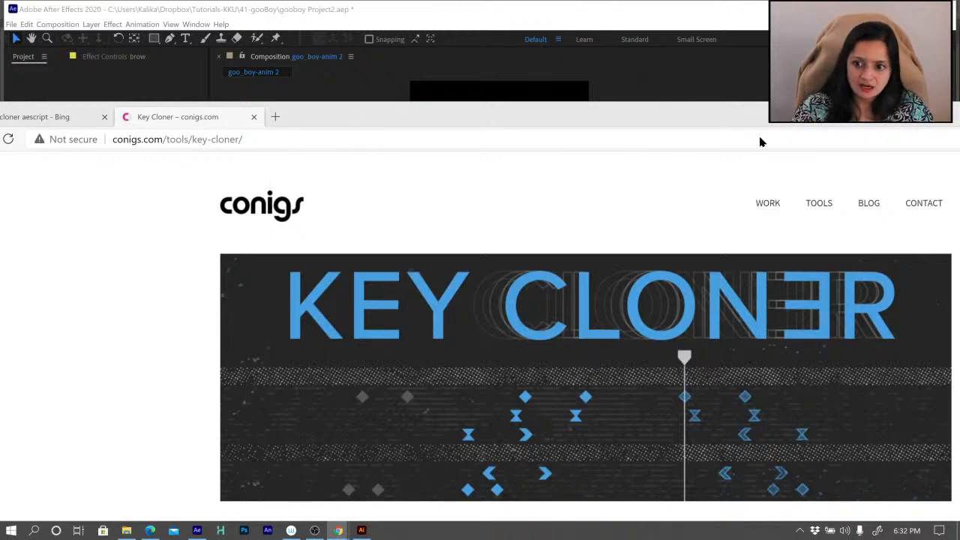
left_click_drag(759, 142, 531, 214)
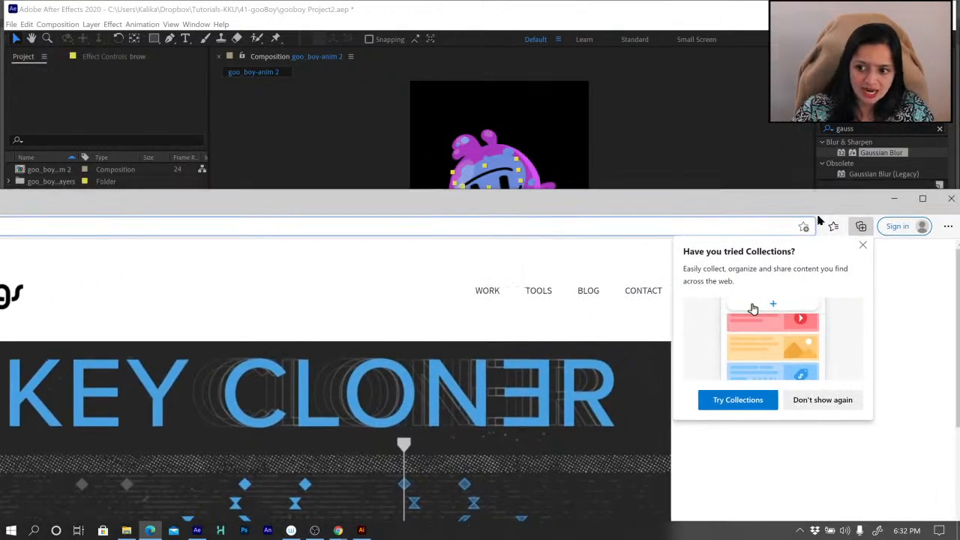
left_click(950, 198)
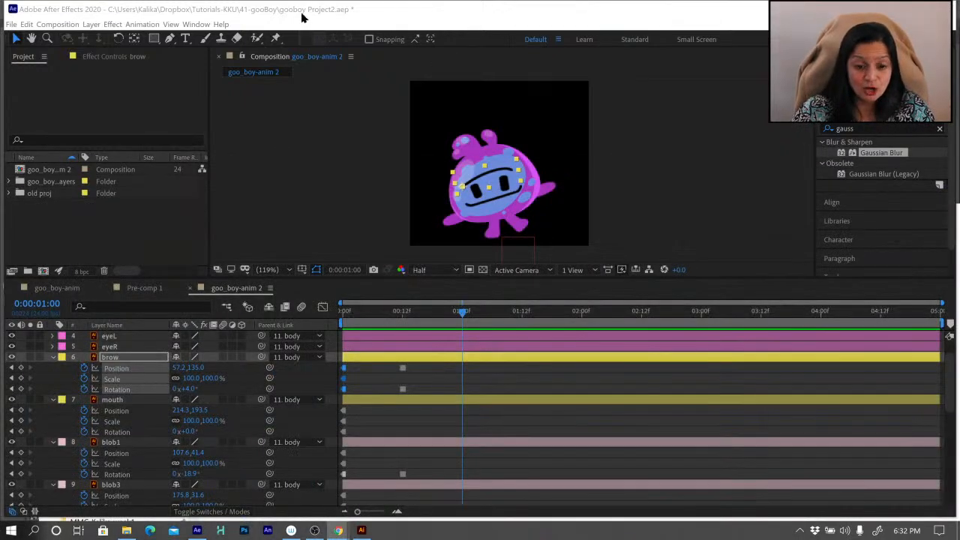
left_click(343, 15)
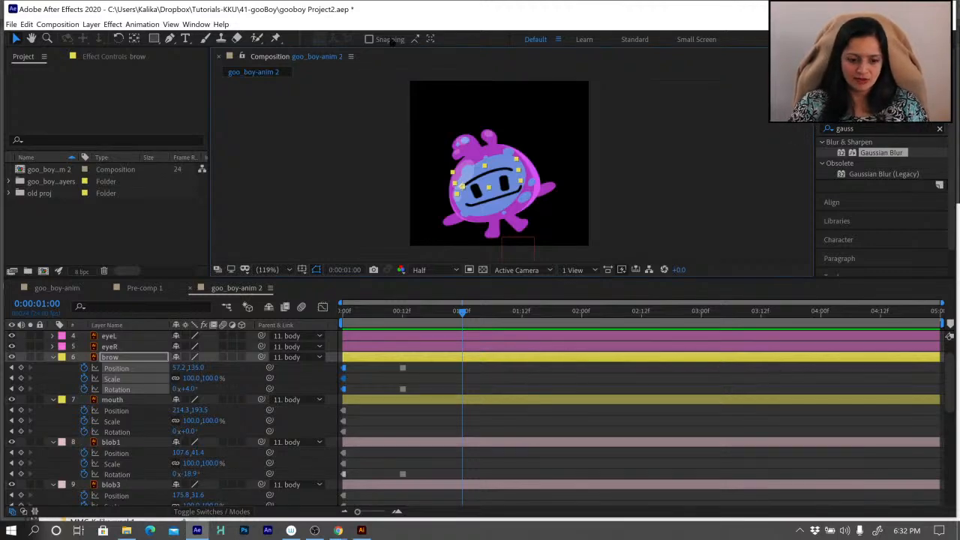
Select the brow layer, look through the ScriptUI Panels folder in the script panel installation dialog, and leave without installing anything.
left_click(158, 357)
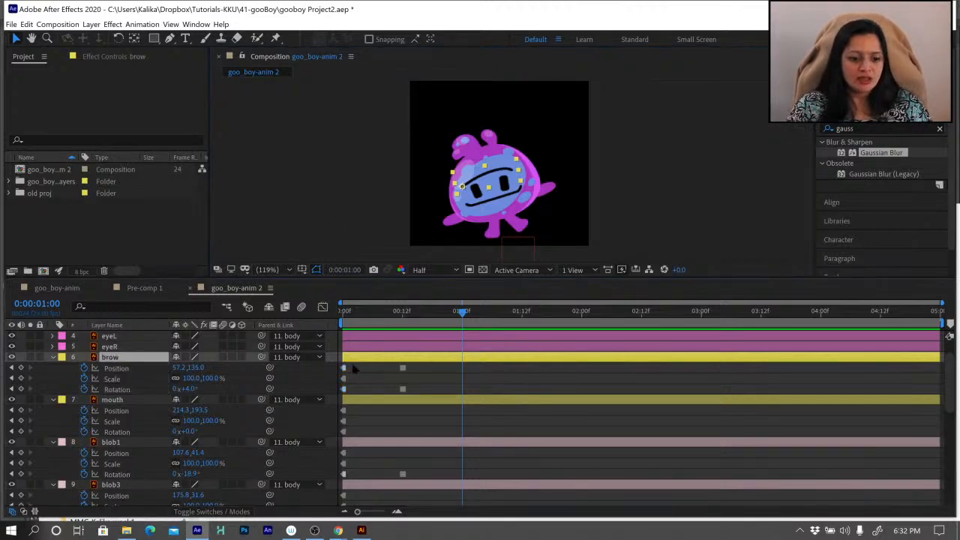
left_click(196, 24)
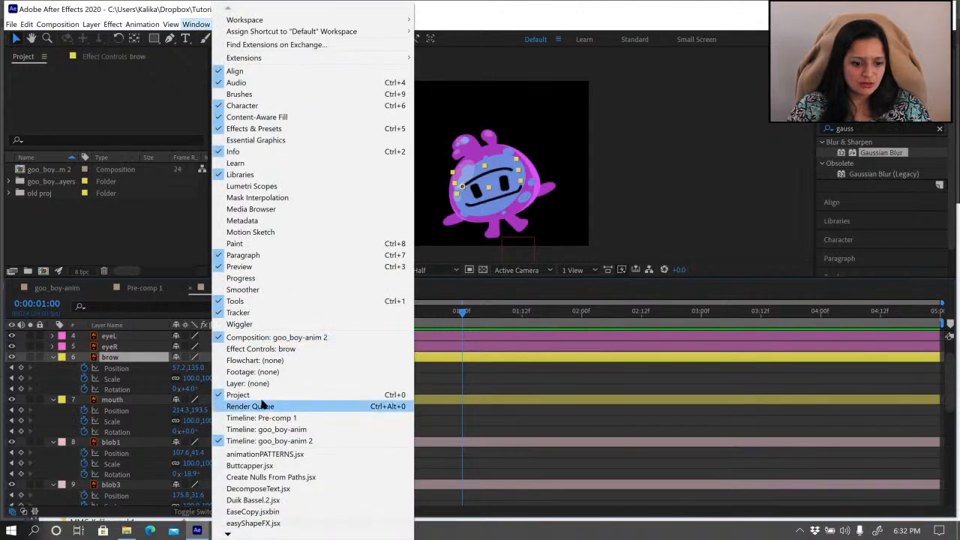
left_click(238, 394)
left_click(57, 24)
mouse_move(12, 26)
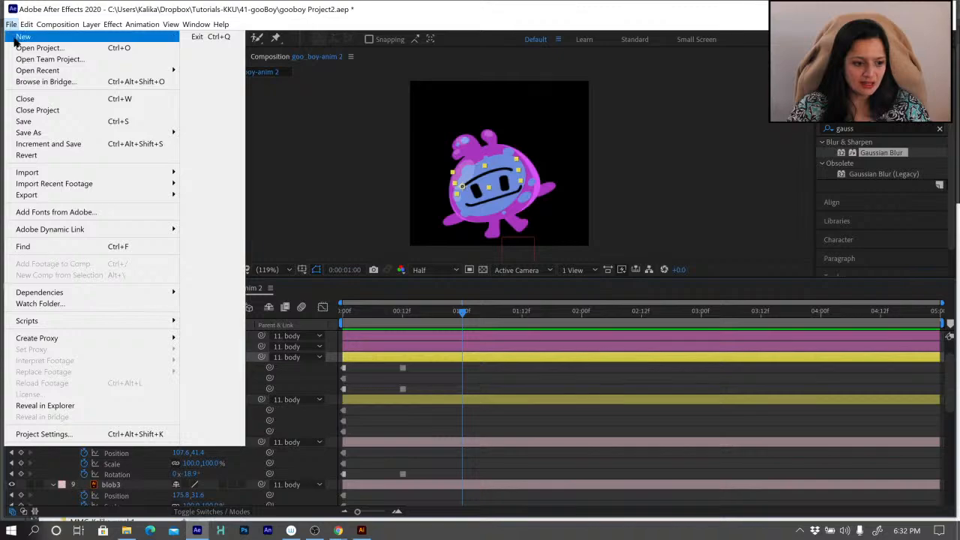
mouse_move(56, 325)
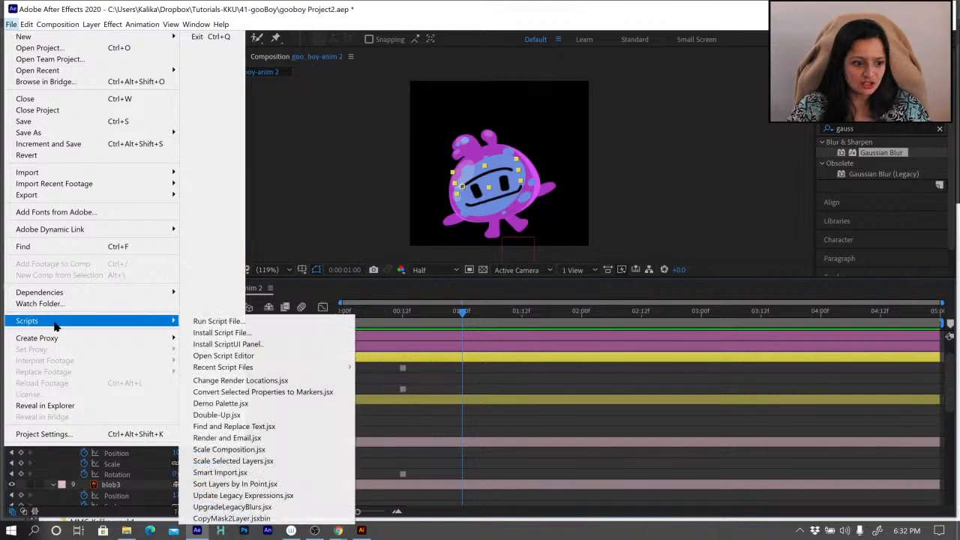
left_click(268, 327)
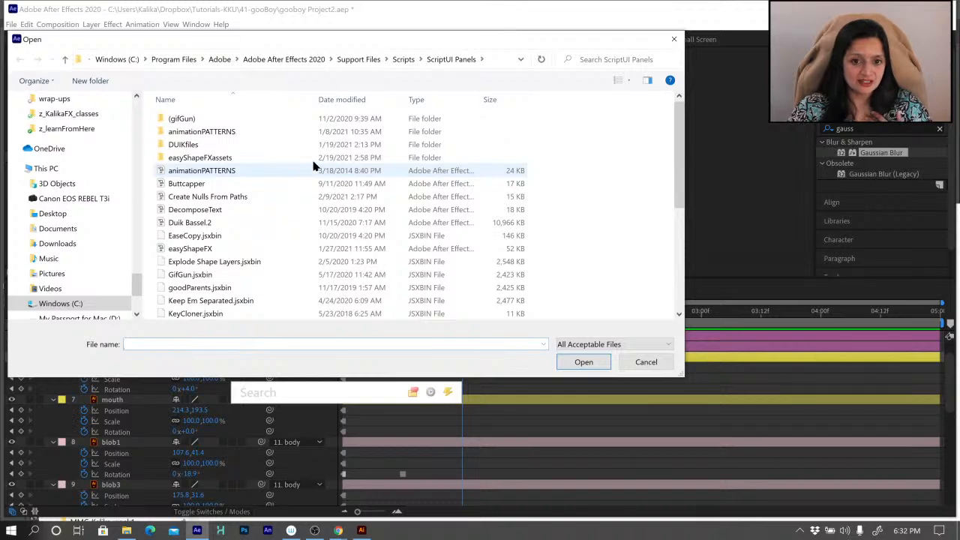
scroll(210, 239, "down", 3)
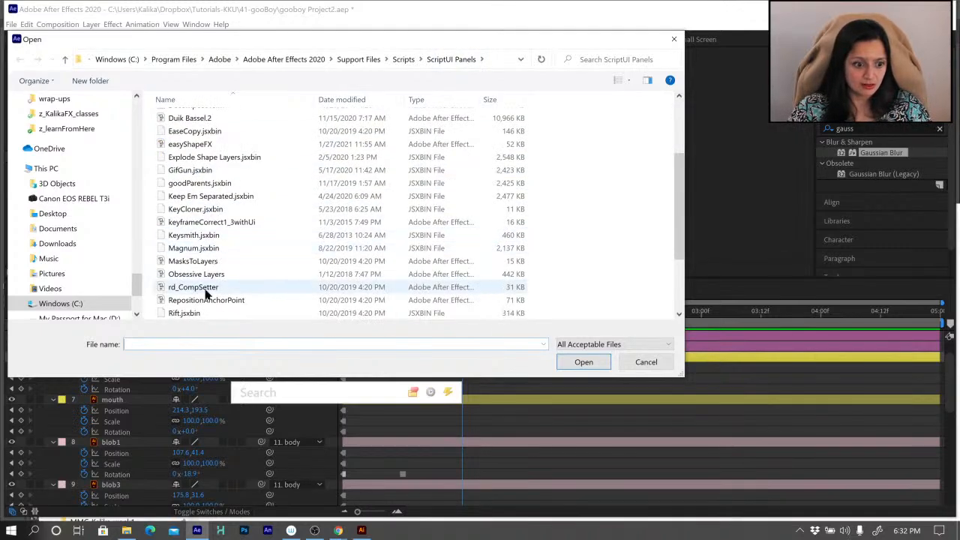
left_click(642, 364)
Open the KeyCloner script panel and clone the start keyframes of the brow, mouth and blob1 layers to 0:00:01:00.
left_click(195, 24)
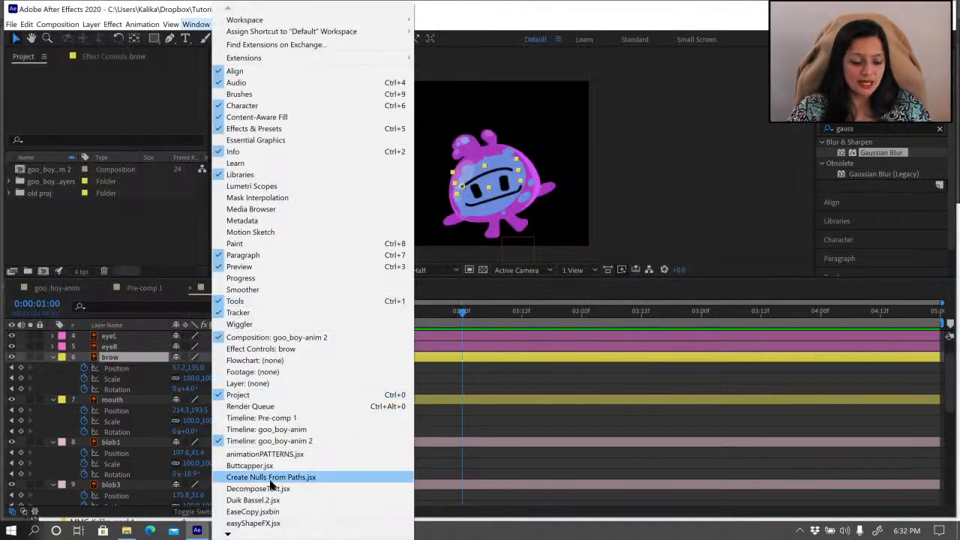
mouse_move(229, 534)
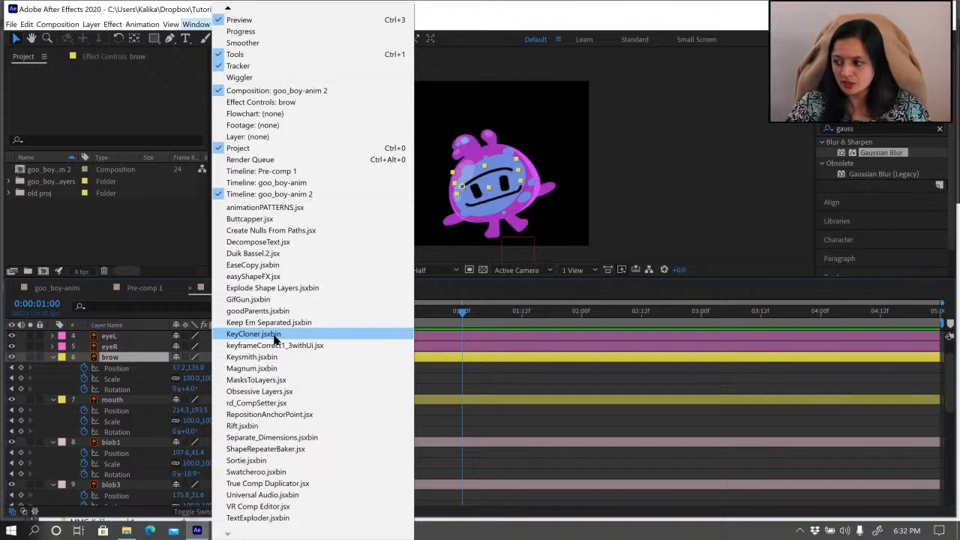
left_click(253, 333)
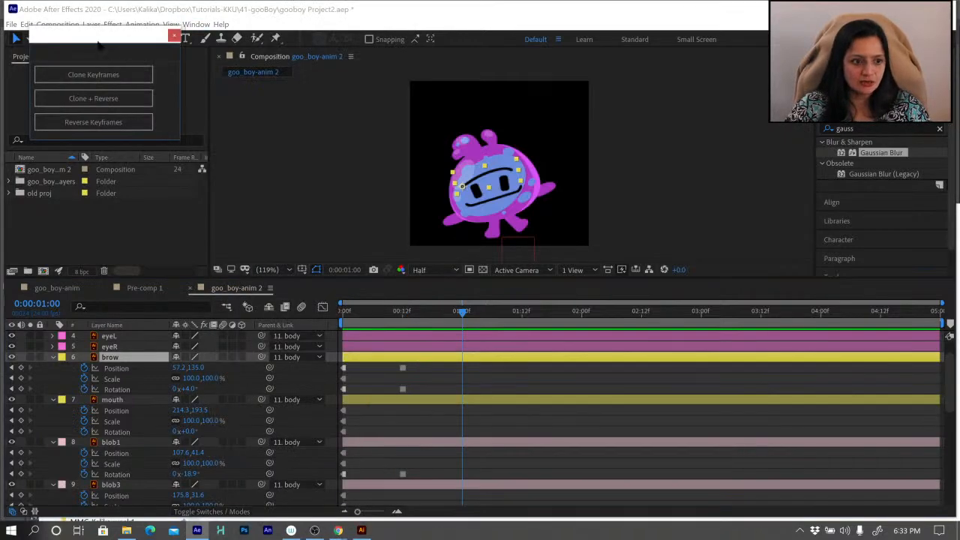
left_click_drag(94, 36, 100, 51)
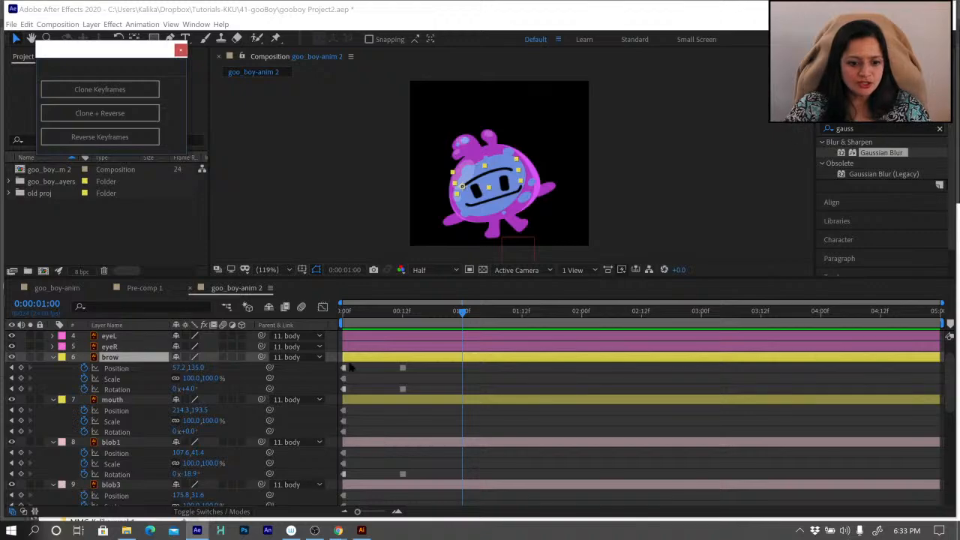
left_click_drag(351, 365, 327, 480)
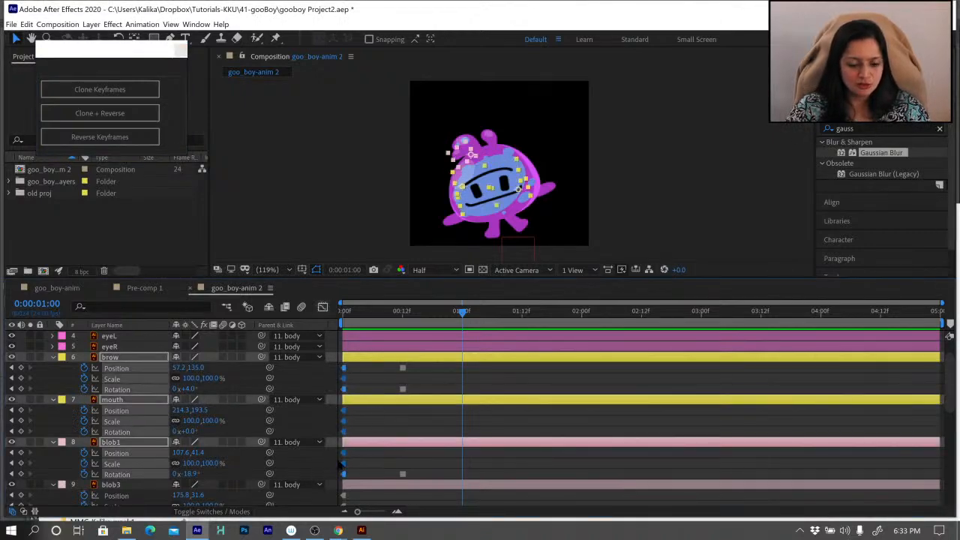
left_click(98, 91)
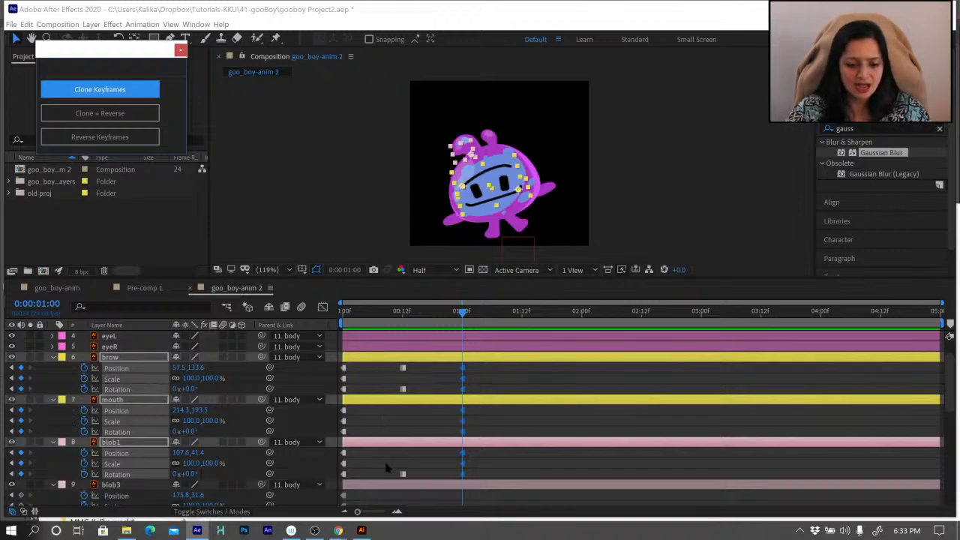
Copy the start position, scale and rotation keyframes of blob3 and blob2, one layer at a time, to 0:00:01:00.
scroll(382, 450, "down", 5)
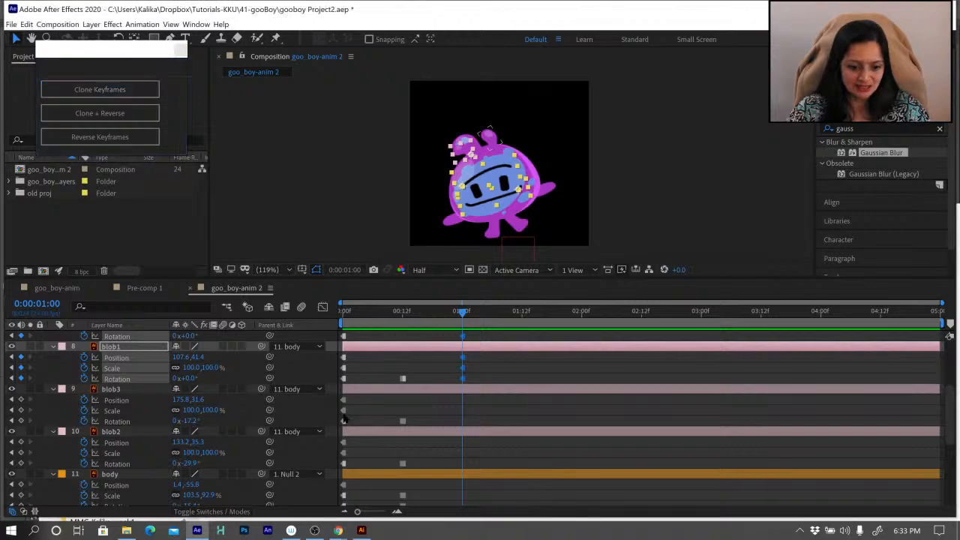
left_click_drag(350, 395, 341, 425)
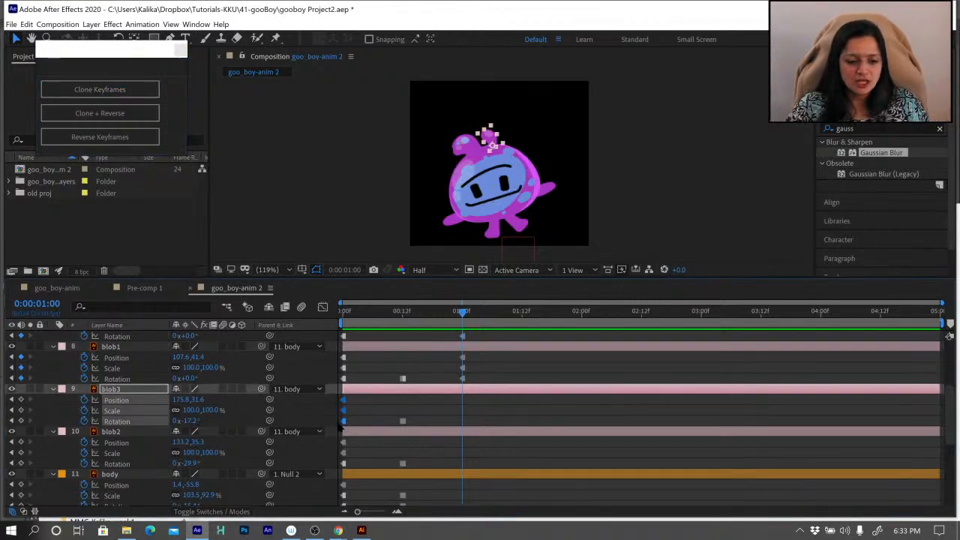
left_click_drag(351, 396, 339, 425)
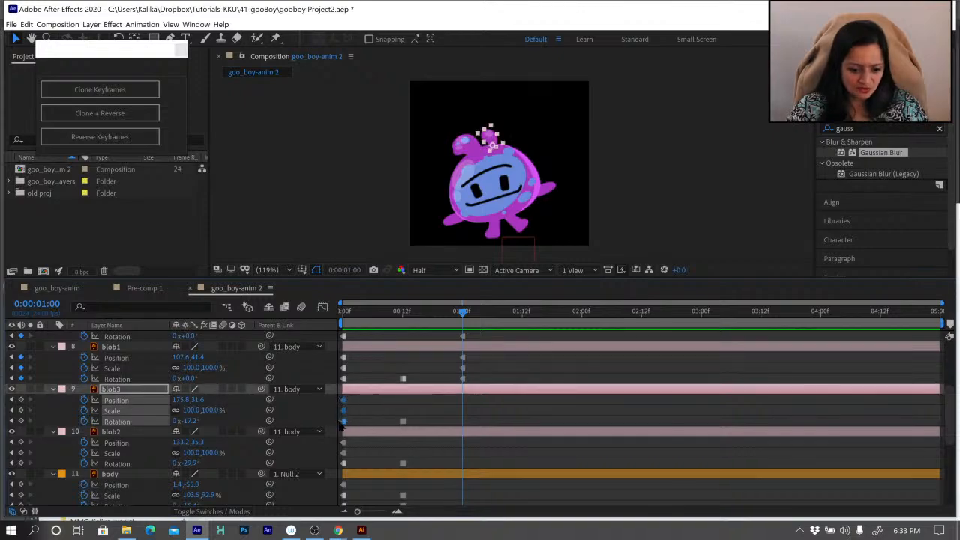
key("ctrl+c")
key("ctrl+v")
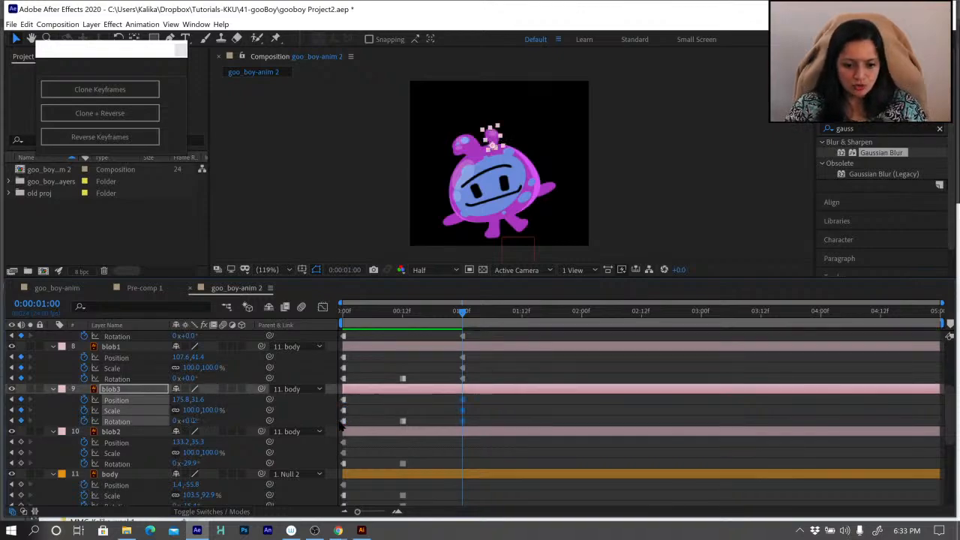
left_click_drag(356, 438, 339, 468)
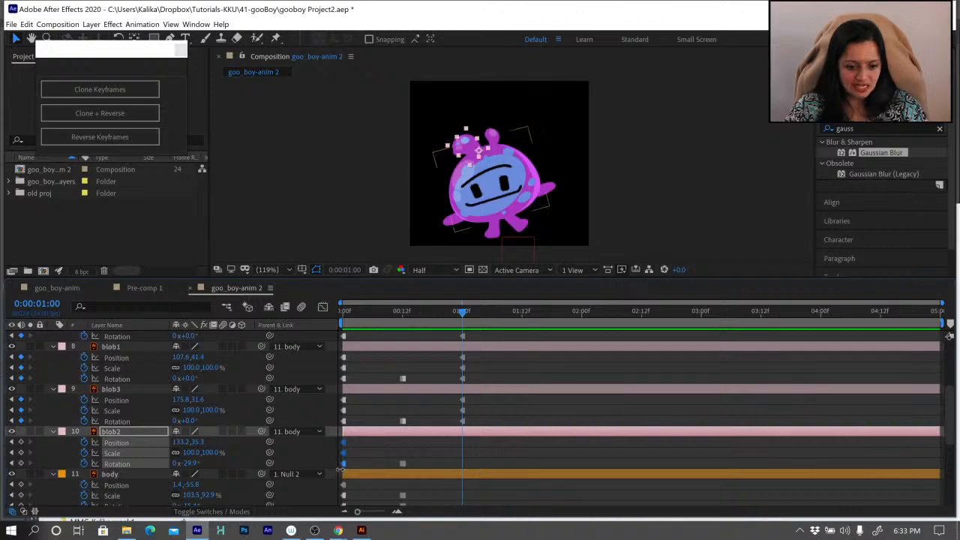
key("ctrl+c")
key("ctrl+v")
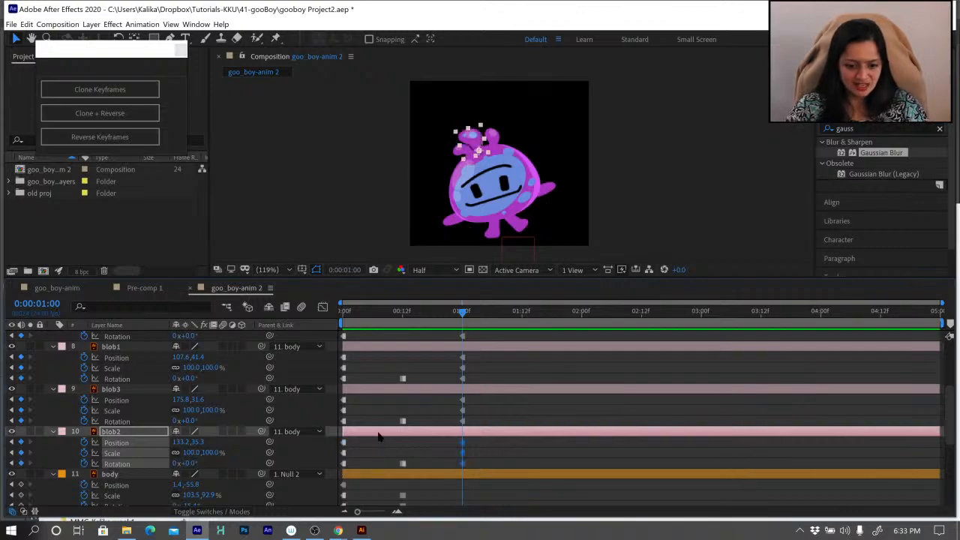
Copy the body layer's start position, scale and rotation keyframes to 0:00:01:00, keeping the original keyframes in place.
scroll(367, 441, "down", 1)
left_click_drag(353, 452, 338, 480)
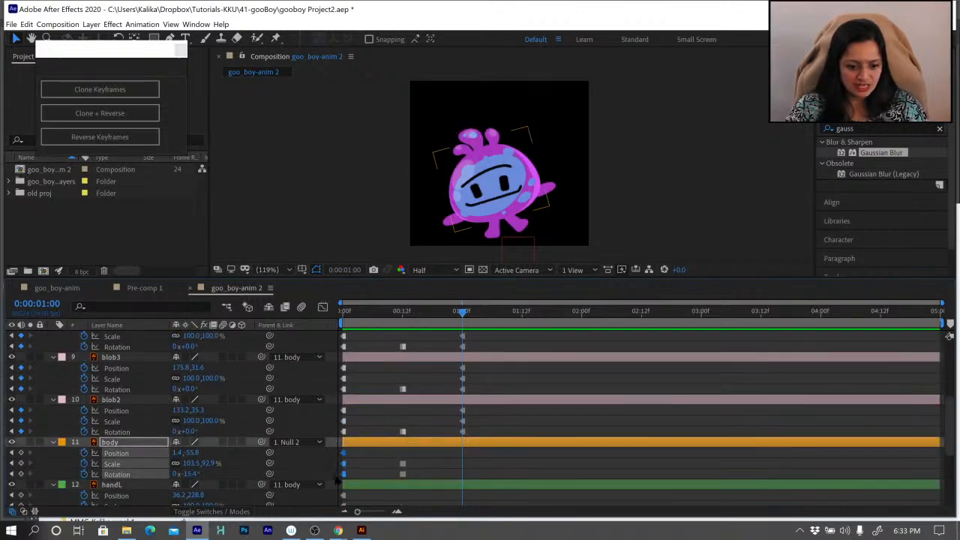
key("ctrl+c")
key("ctrl+v")
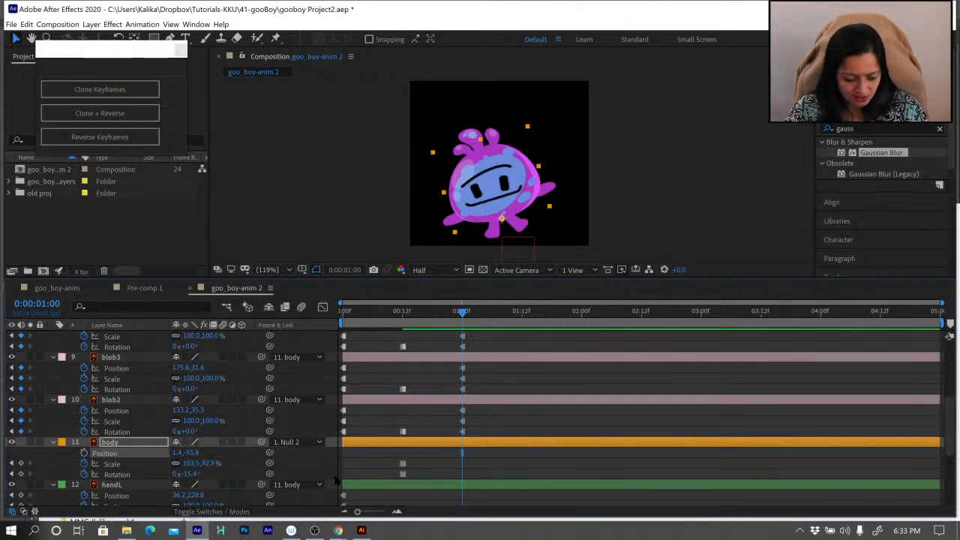
key("ctrl+z")
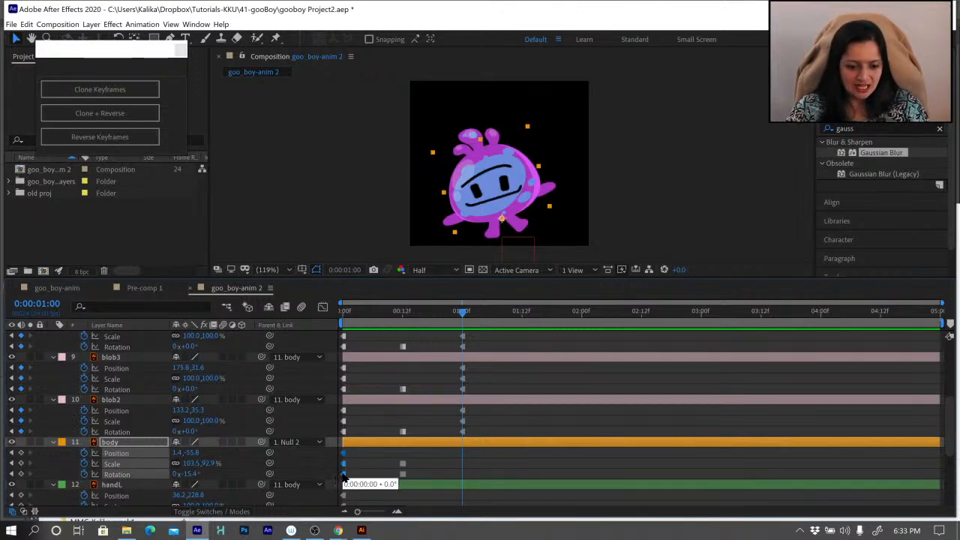
key("ctrl+v")
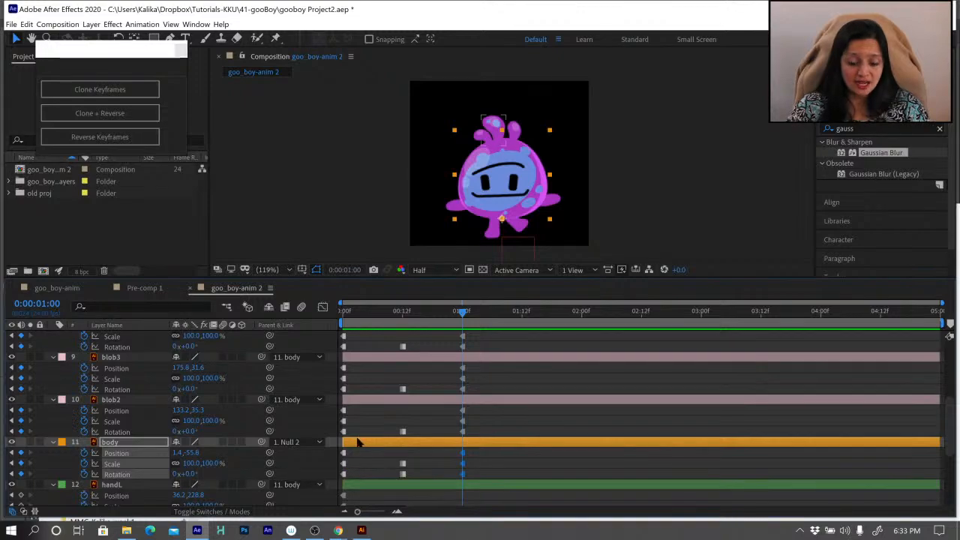
scroll(362, 395, "down", 1)
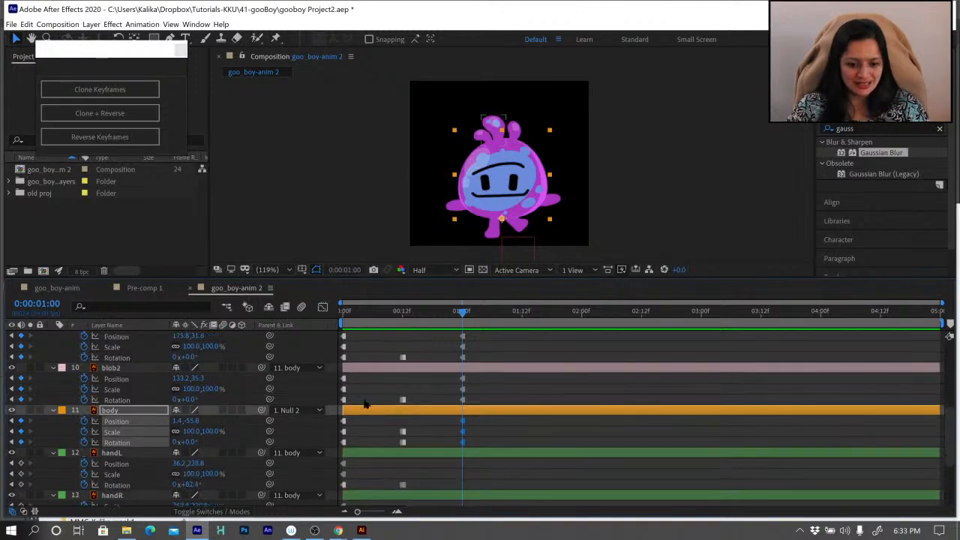
Clone the start keyframes of handL, handR, footR and footL to 0:00:01:00 and step through the keyframes to check the poses.
left_click_drag(353, 470, 315, 531)
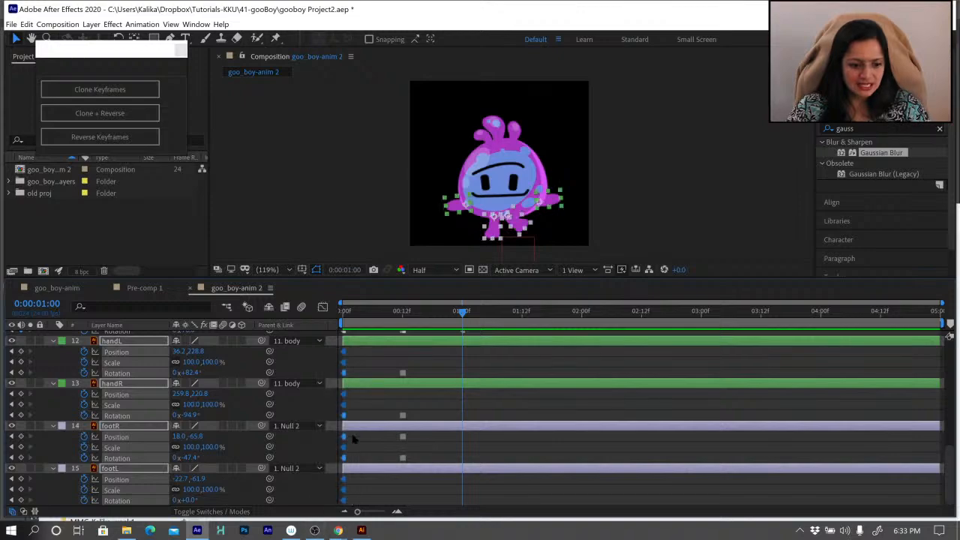
left_click(103, 91)
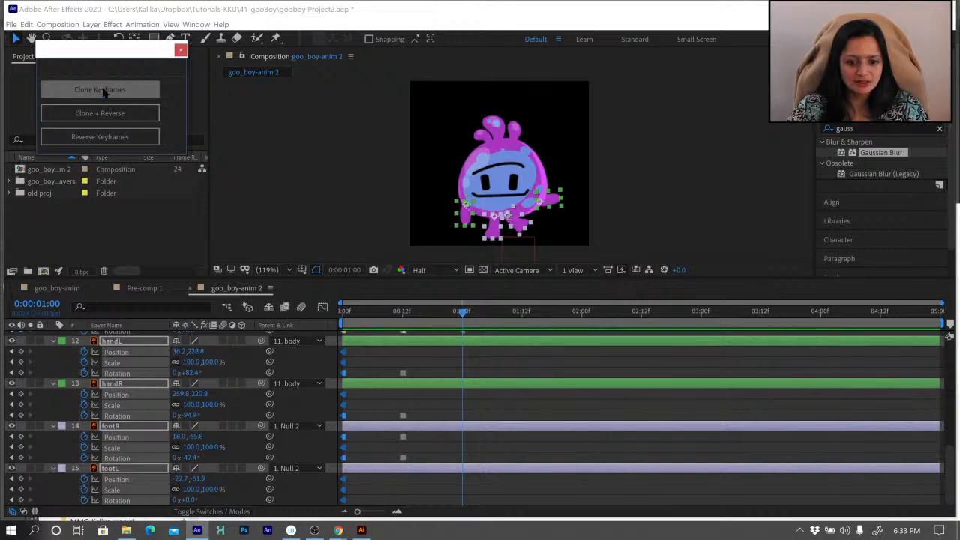
left_click(482, 411)
key("j")
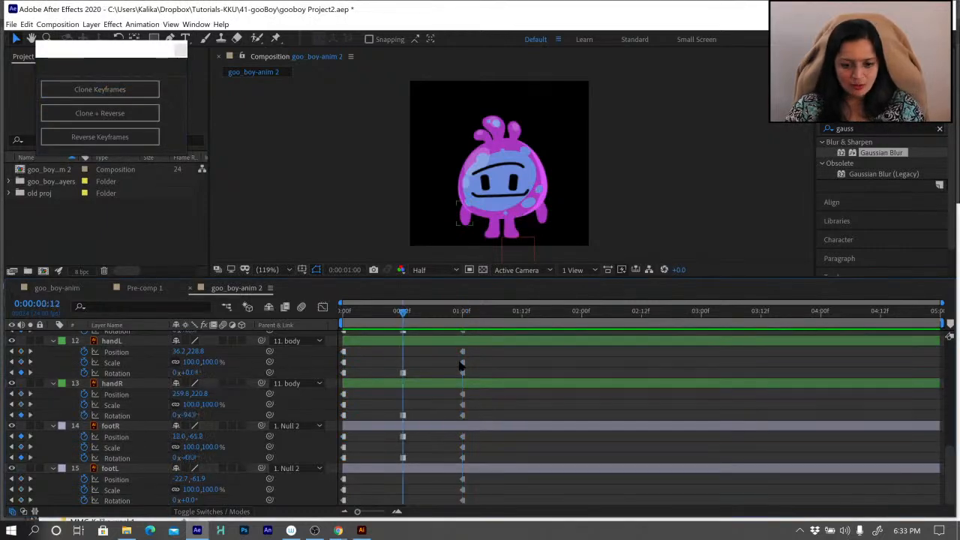
key("j")
key("k")
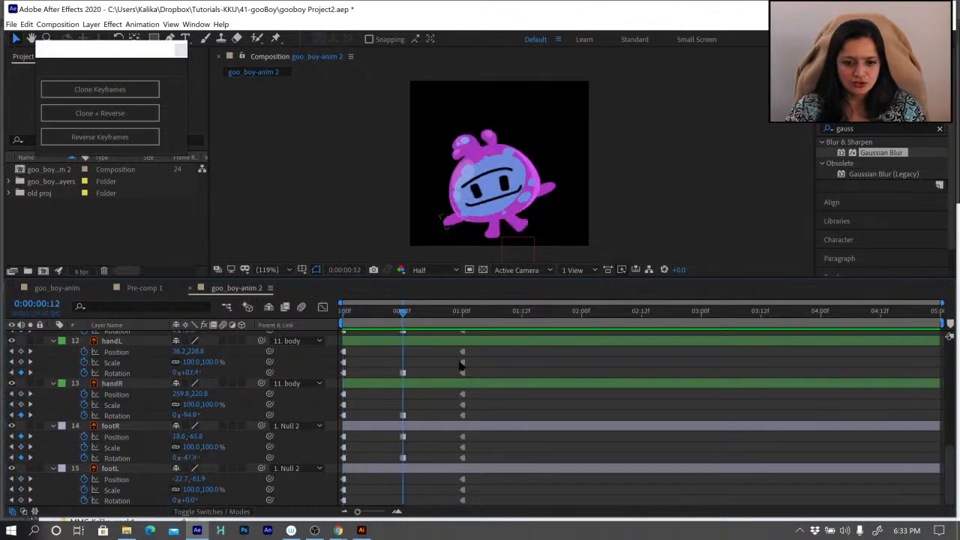
key("k")
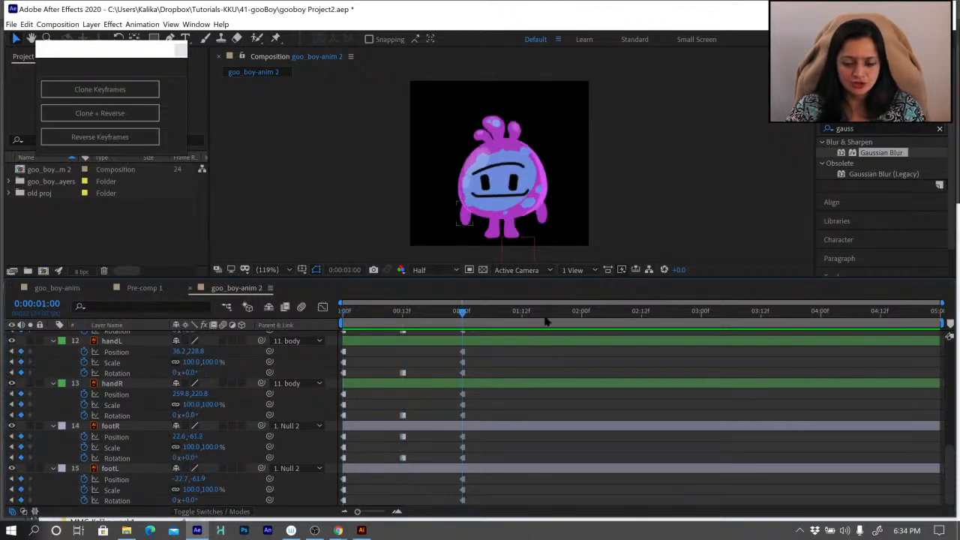
Tilt the body layer clockwise to a rotation of about 14.4° at 0:00:01:12.
left_click(521, 318)
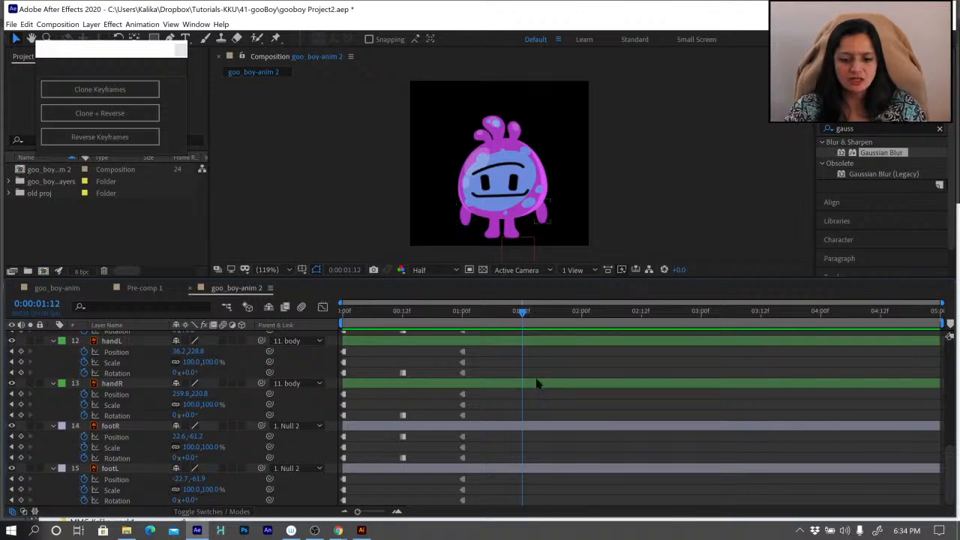
scroll(536, 383, "up", 10)
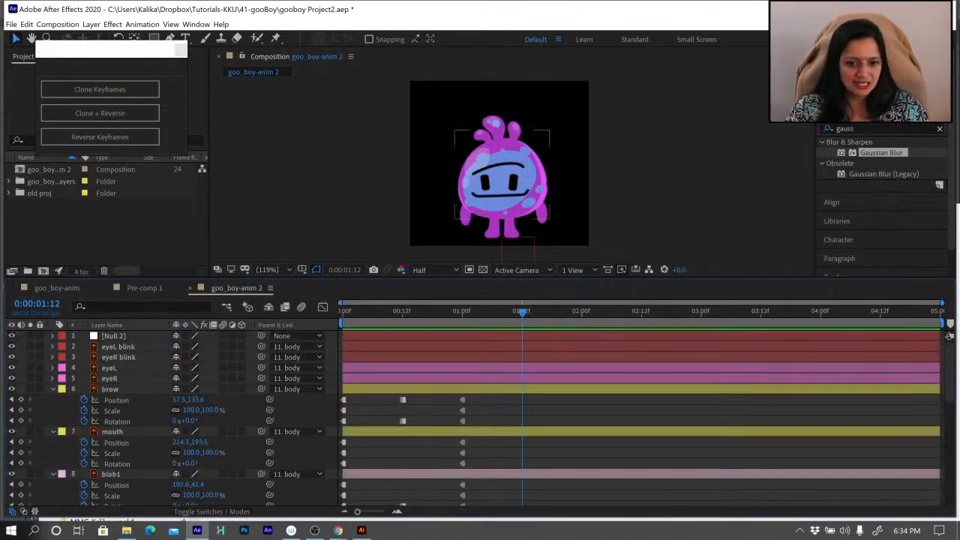
left_click(543, 194)
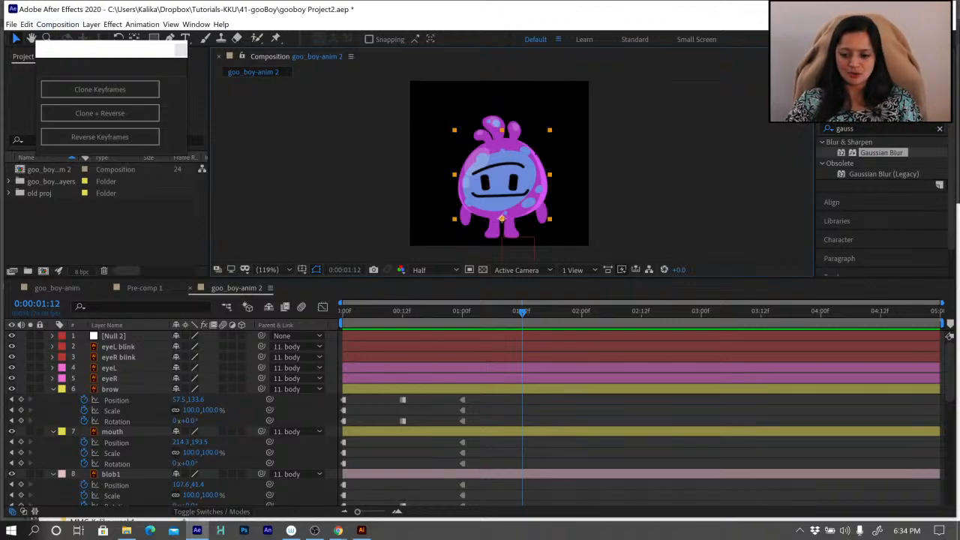
key("x")
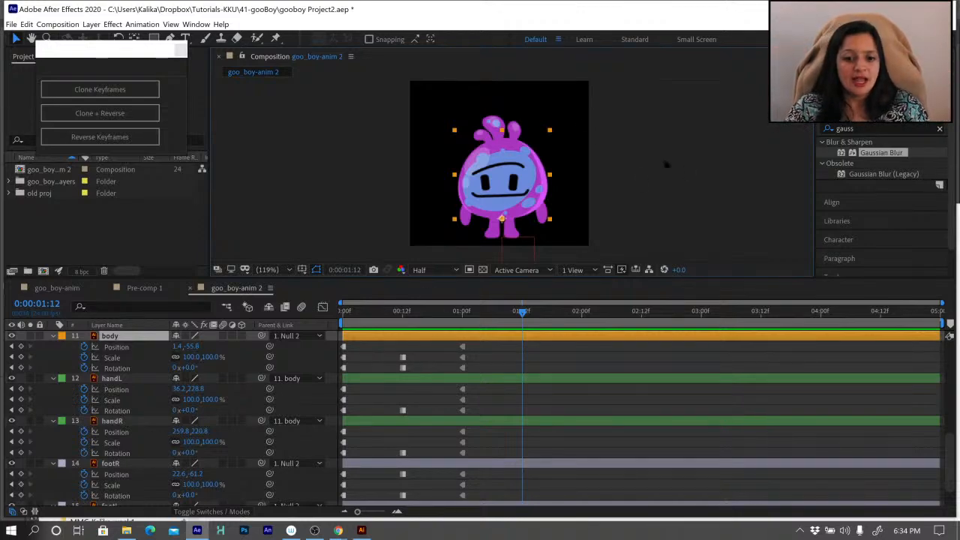
left_click(117, 37)
left_click_drag(511, 151, 514, 150)
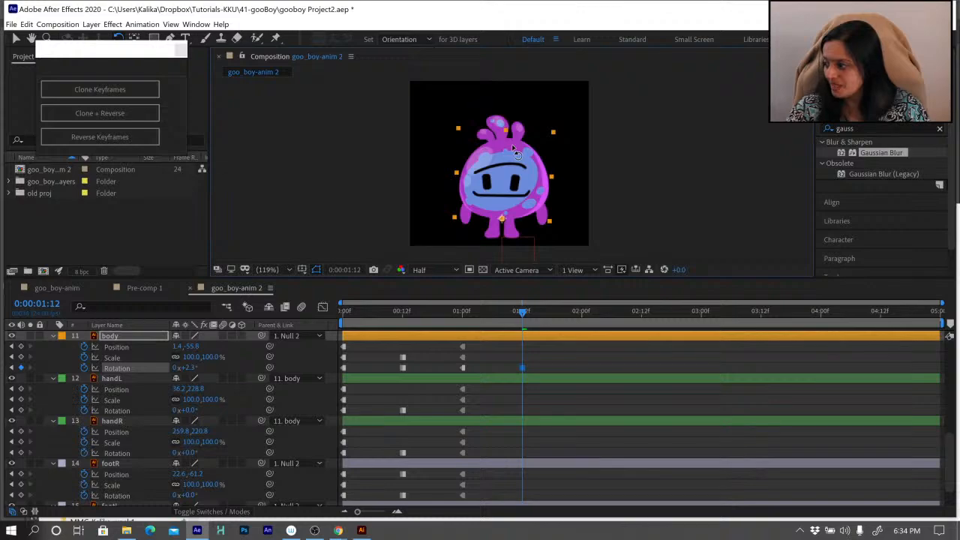
left_click_drag(515, 153, 520, 156)
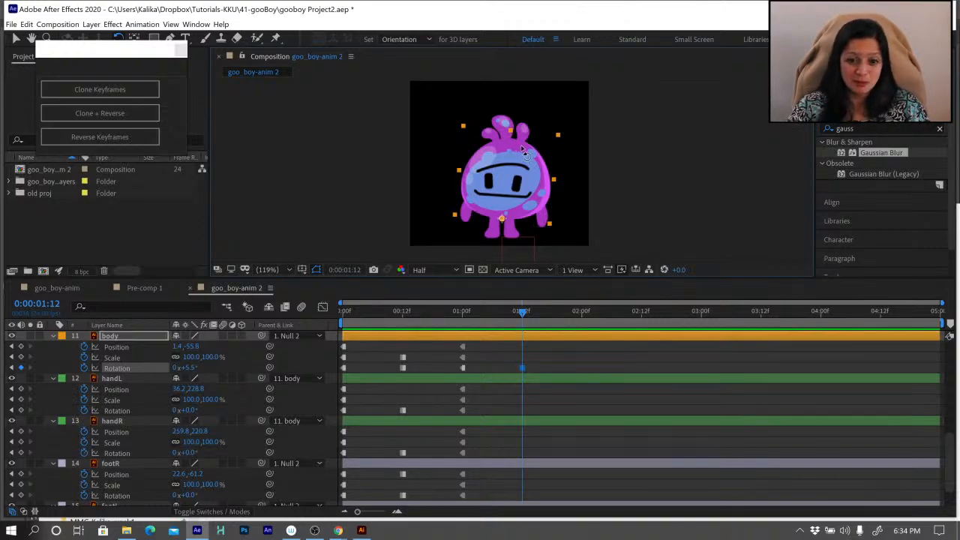
left_click_drag(524, 152, 530, 155)
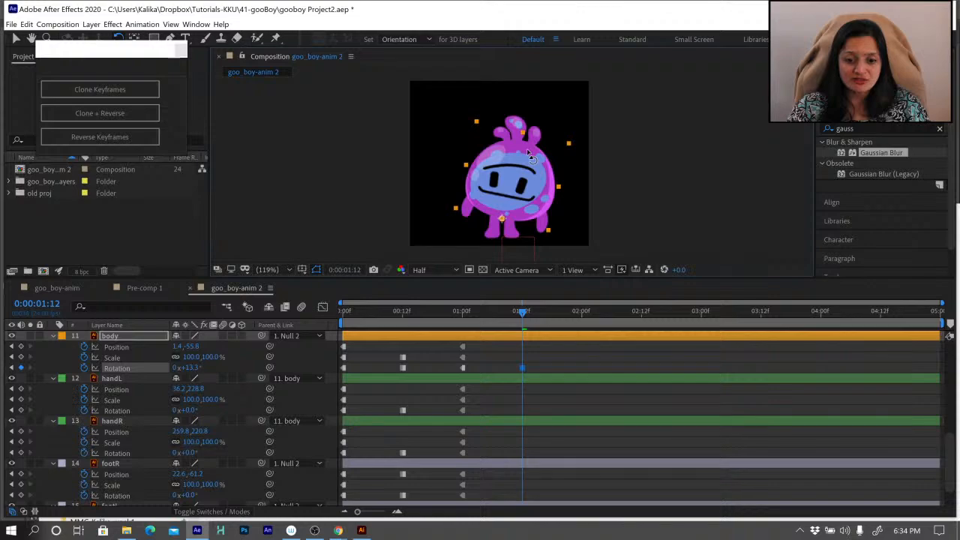
left_click_drag(531, 155, 532, 156)
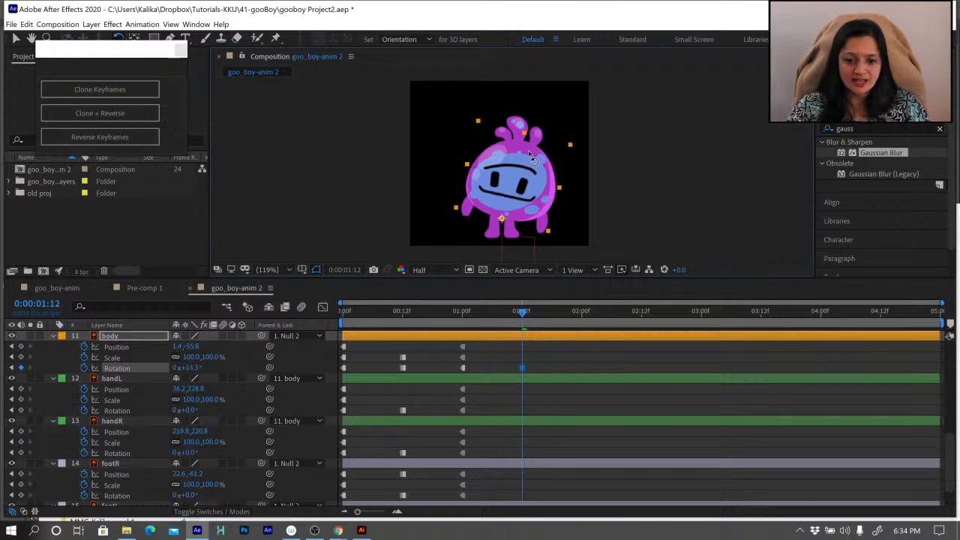
At 0:00:01:12, swing the limbs outward by rotating footL to about 59°, handL to about 86° and handR to about -48°.
left_click(491, 240)
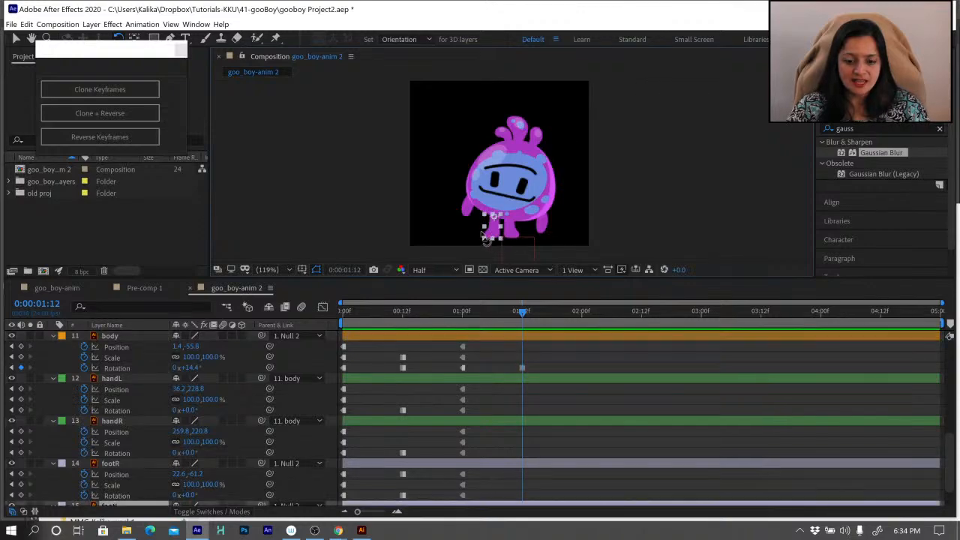
left_click_drag(486, 236, 475, 234)
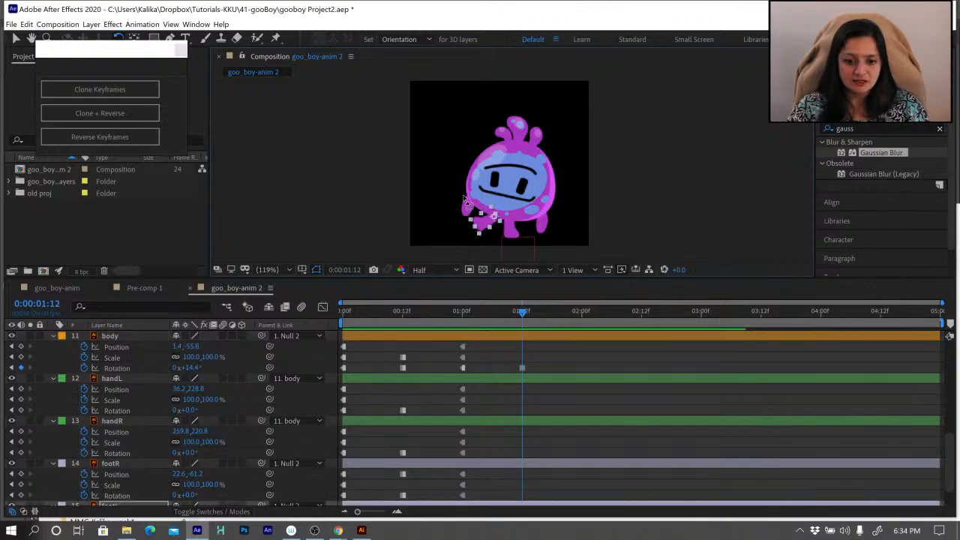
left_click(466, 214)
left_click(468, 218)
left_click_drag(468, 220, 455, 197)
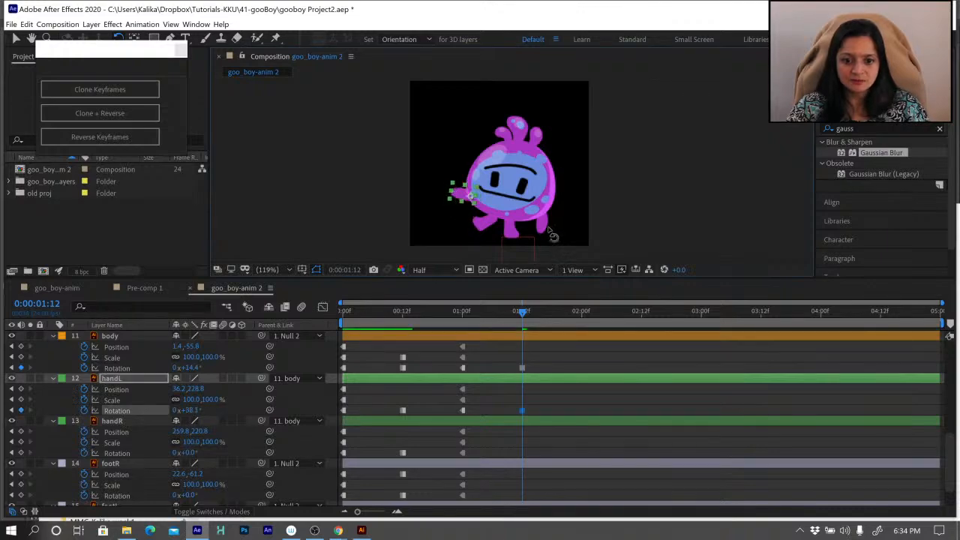
left_click(547, 238)
left_click_drag(547, 238, 558, 233)
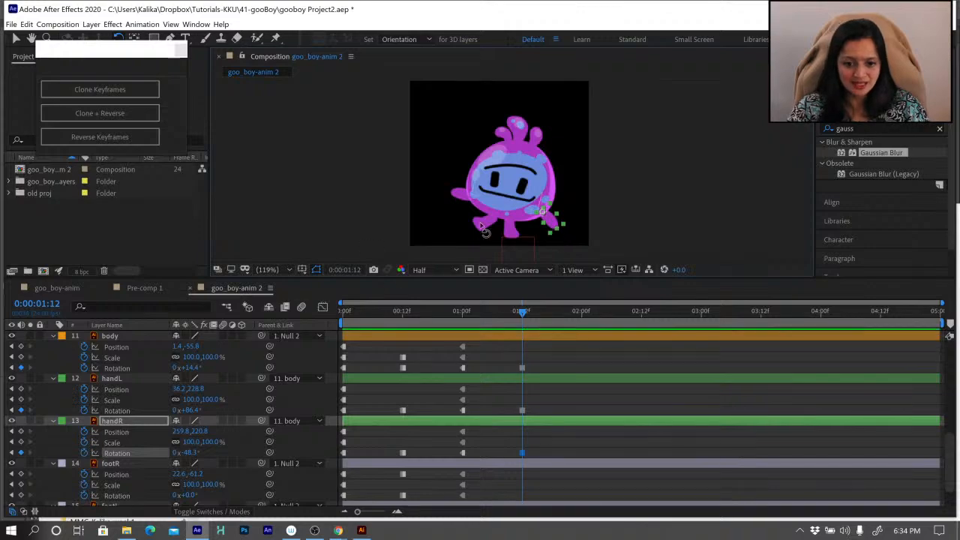
Move footL outward along the body's lower edge to a position of about -56, -82 at 0:00:01:12.
left_click(484, 234)
scroll(486, 232, "up", 5)
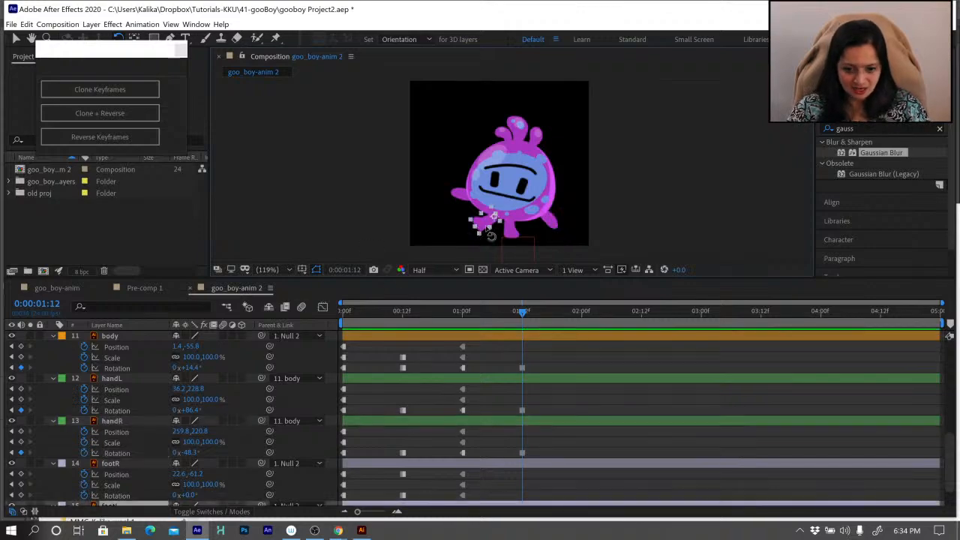
left_click_drag(493, 134, 503, 90)
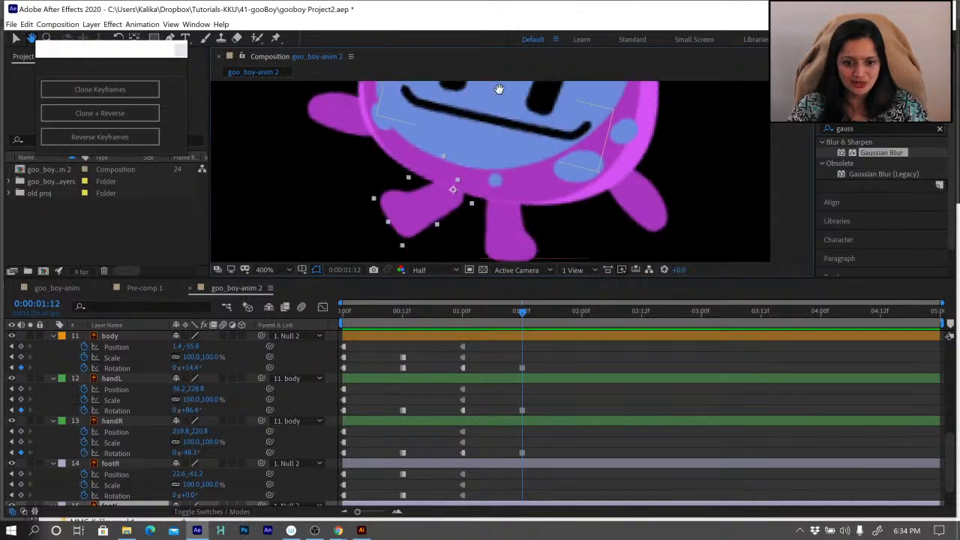
key("v")
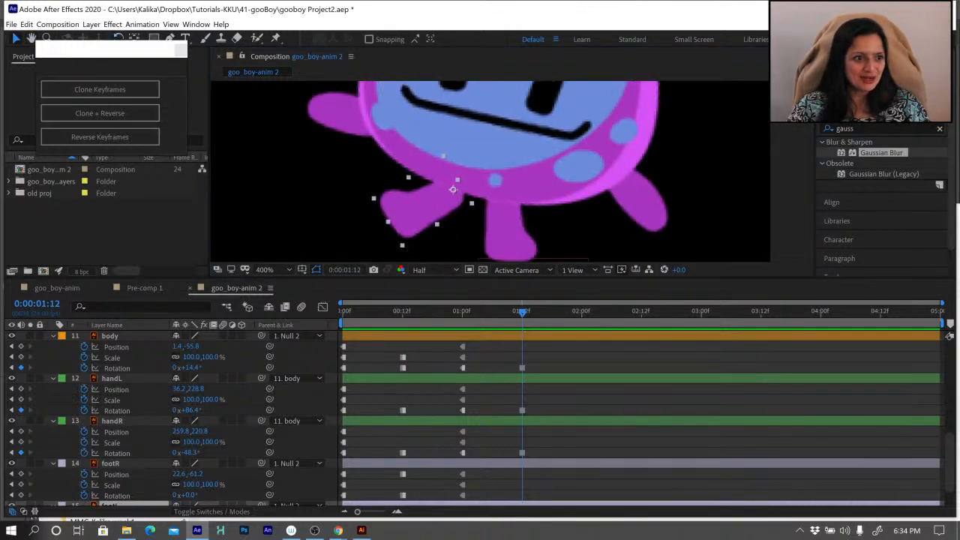
left_click_drag(435, 216, 397, 189)
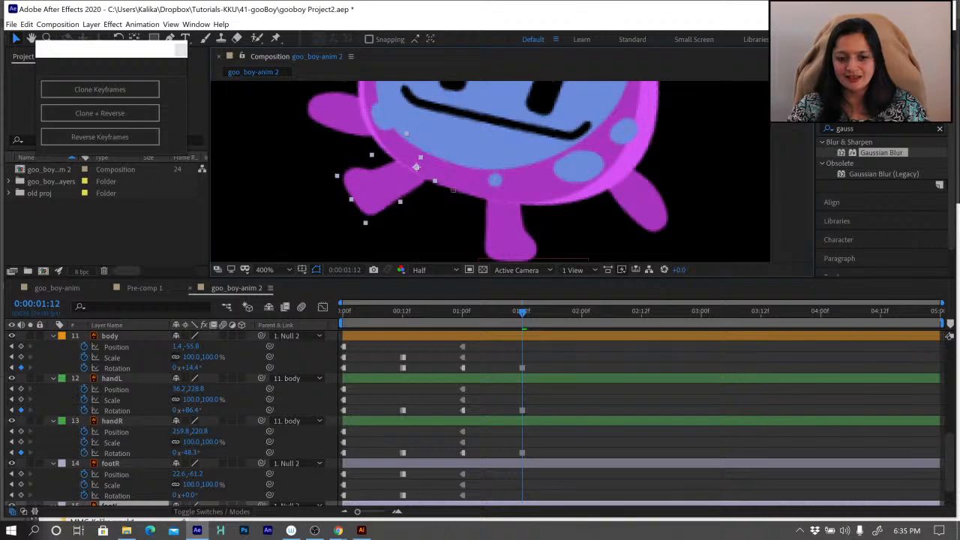
Rotate the three blobs on the head clockwise at 0:00:01:12 and preview the animation from the start.
key("comma")
left_click_drag(503, 206, 503, 215)
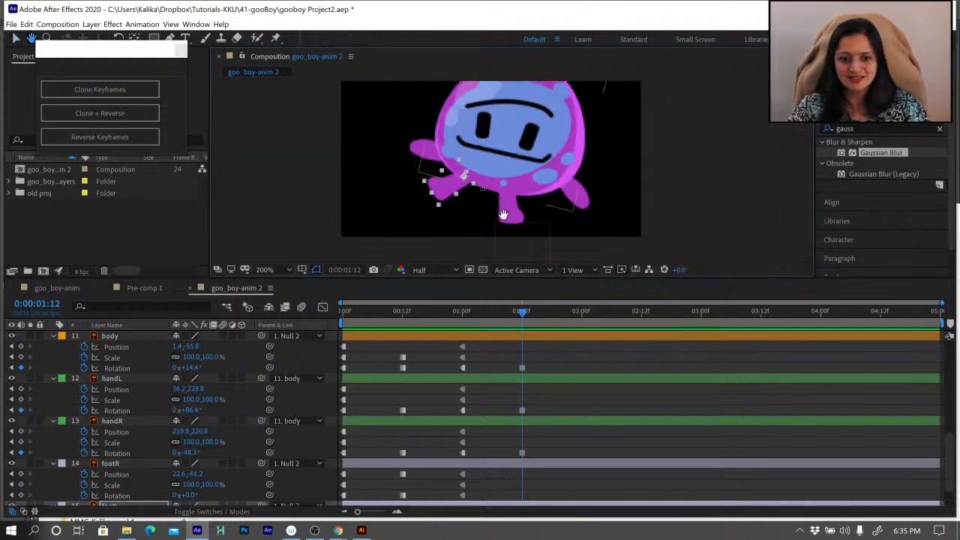
left_click_drag(550, 162, 532, 207)
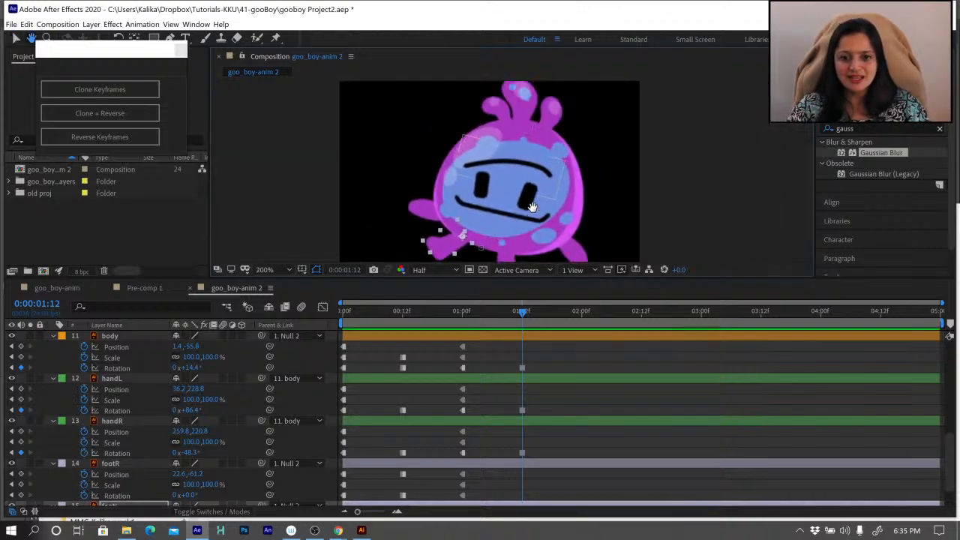
left_click(511, 122)
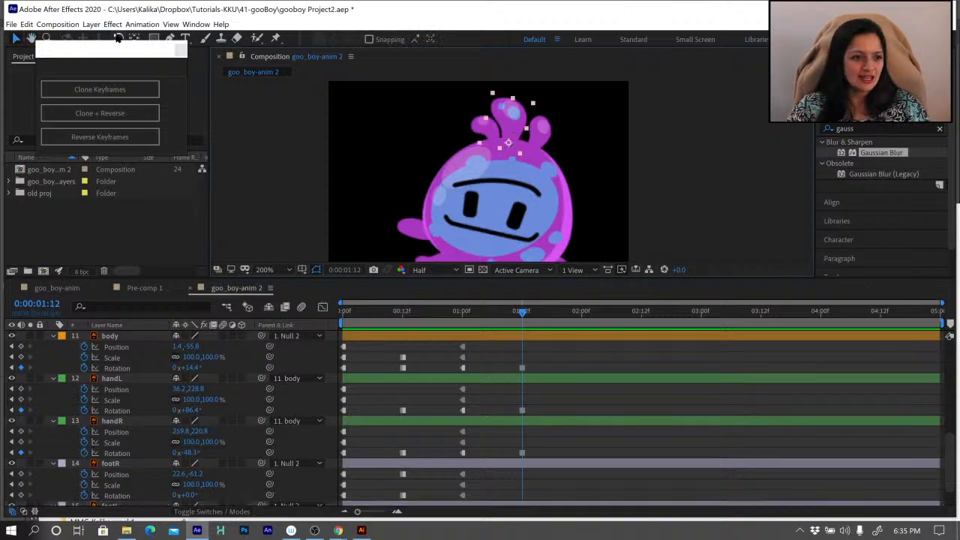
left_click(118, 38)
left_click_drag(515, 106, 558, 139)
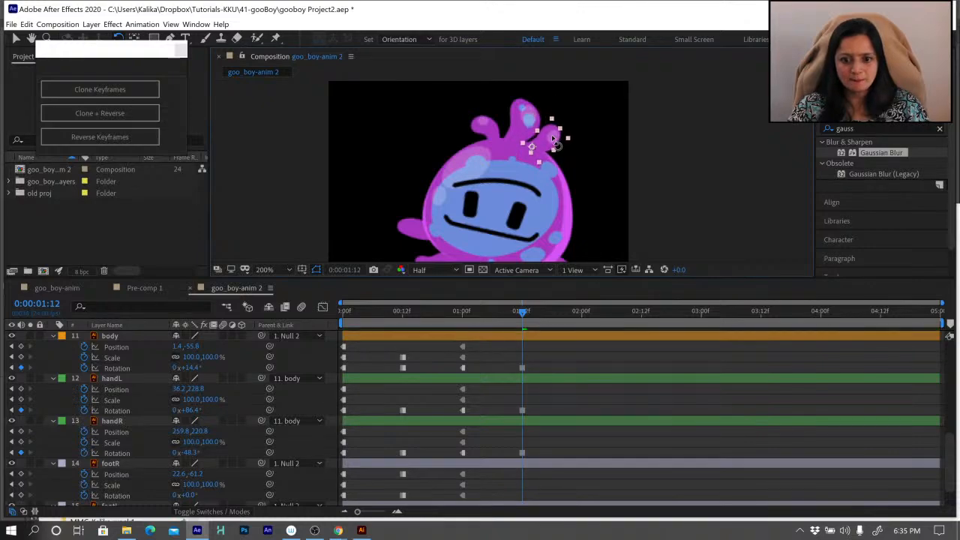
left_click(479, 127)
left_click_drag(486, 120, 501, 120)
scroll(543, 171, "down", 1)
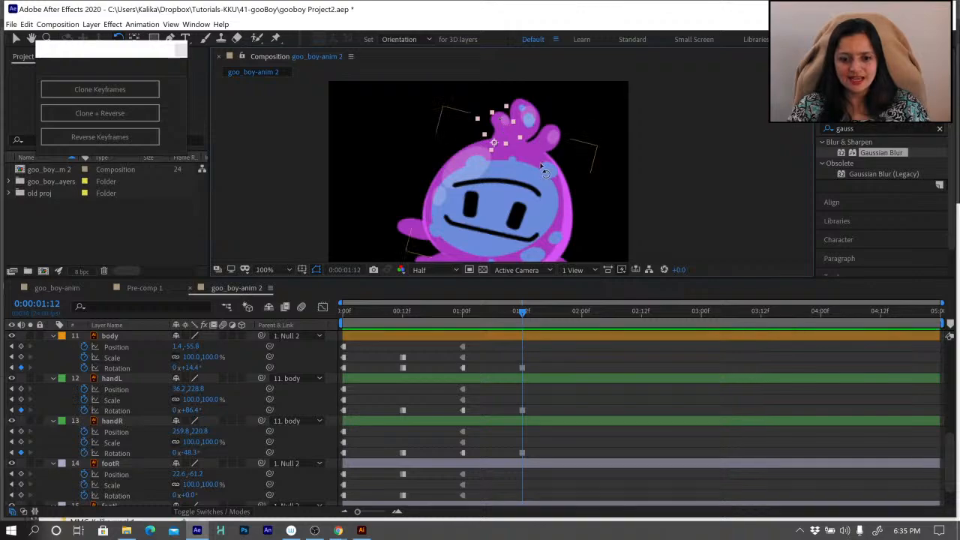
scroll(544, 171, "down", 1)
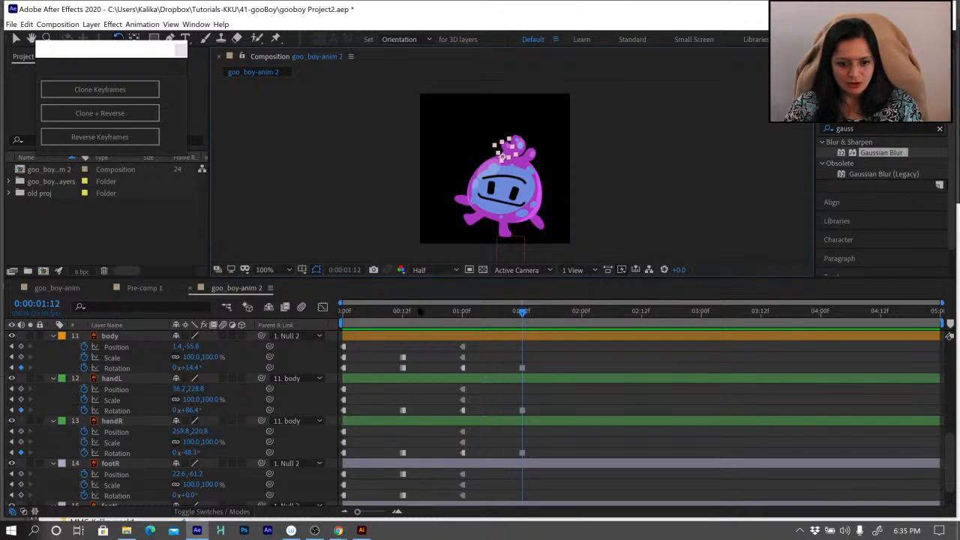
key("Home")
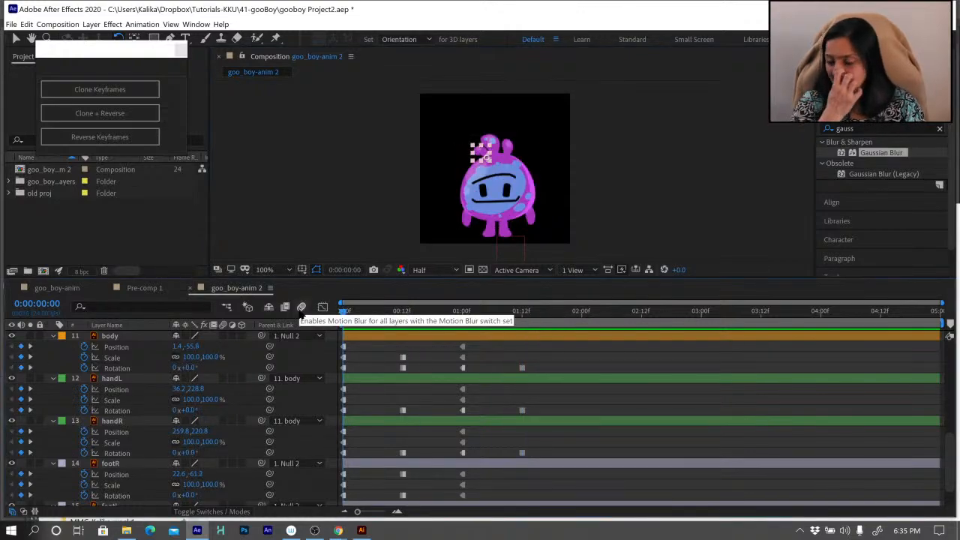
key("space")
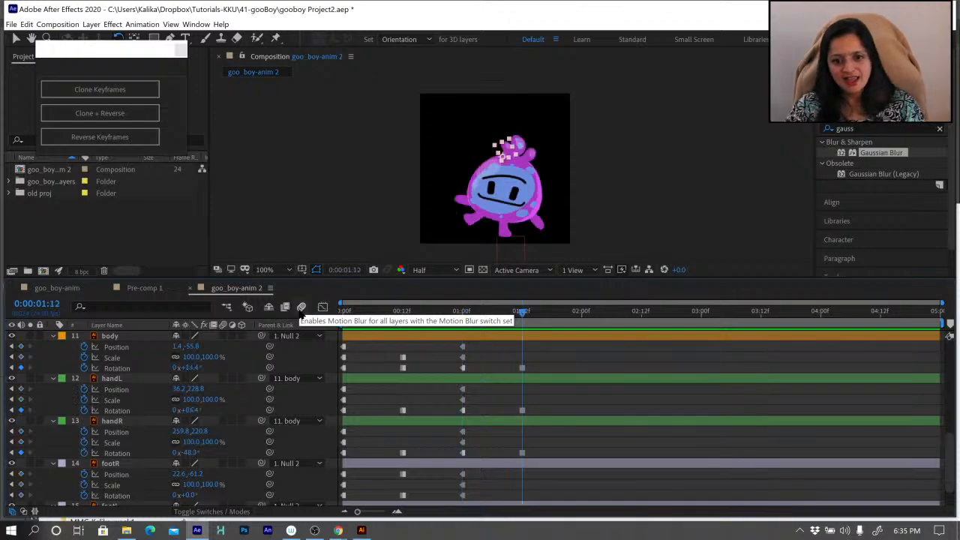
Stretch the body layer at 0:00:01:12 to a scale of about 90% wide and 109% tall, and compare with the previous keyframe's pose.
scroll(133, 433, "down", 1)
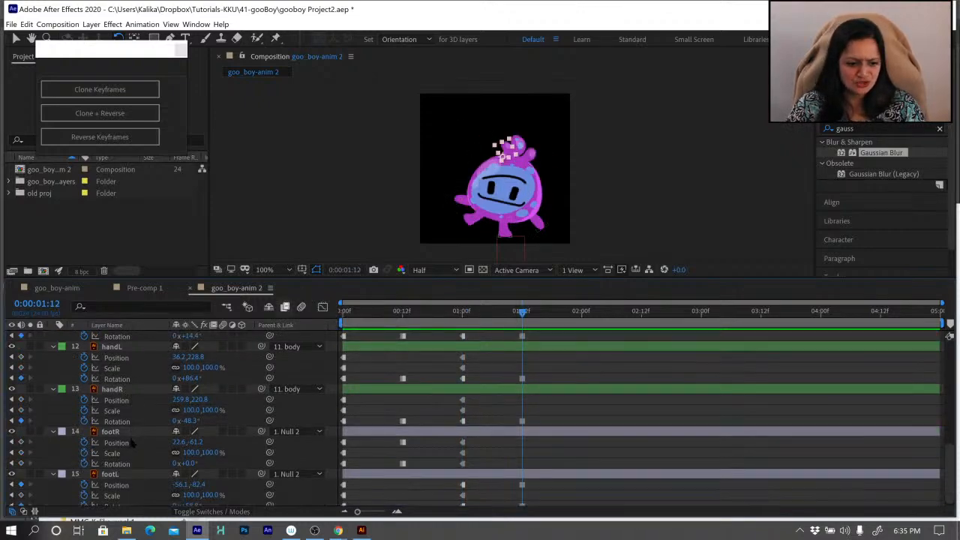
scroll(132, 442, "down", 1)
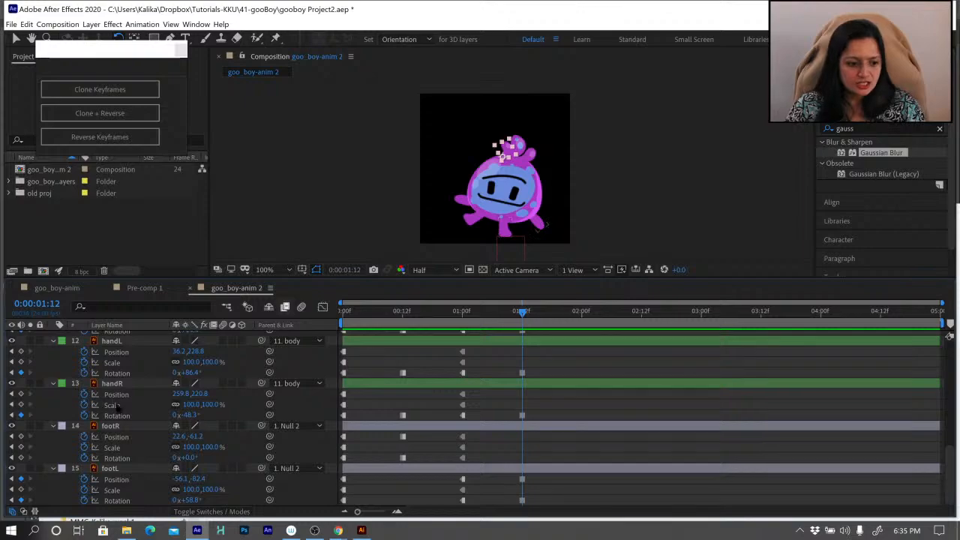
scroll(116, 404, "up", 3)
left_click(512, 229)
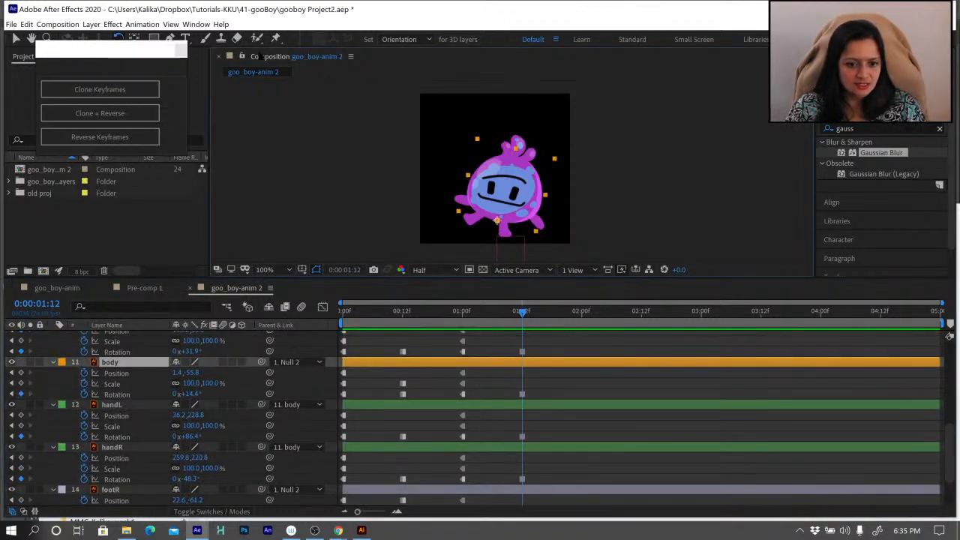
key("v")
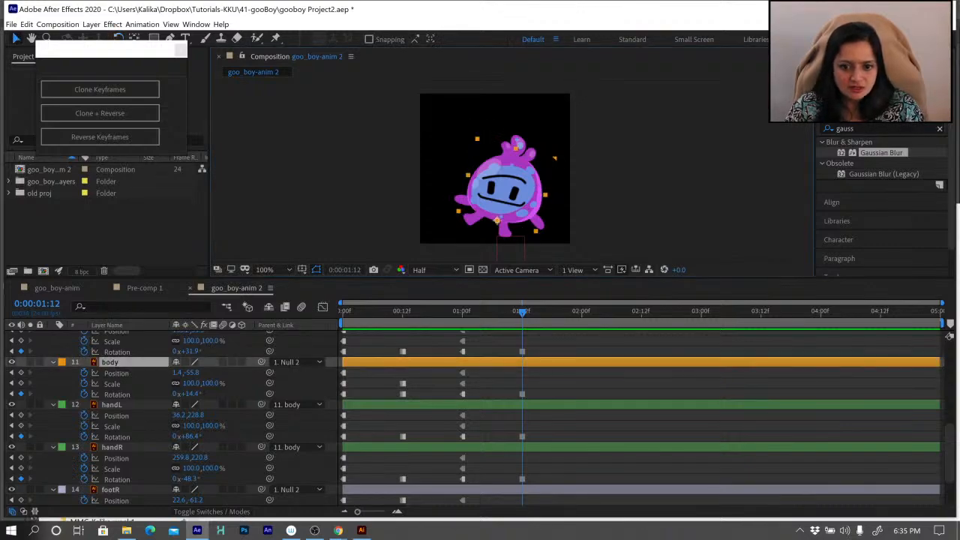
left_click_drag(191, 383, 223, 383)
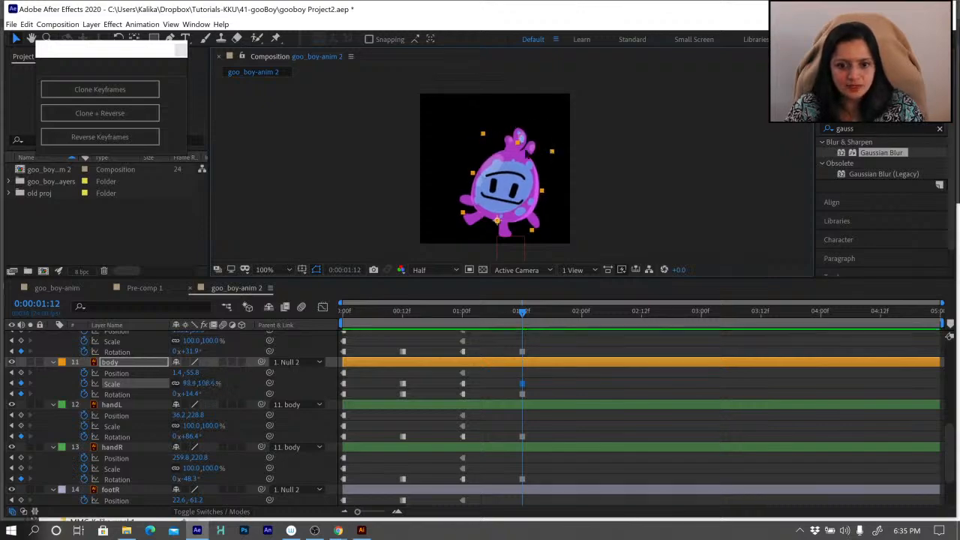
key("j")
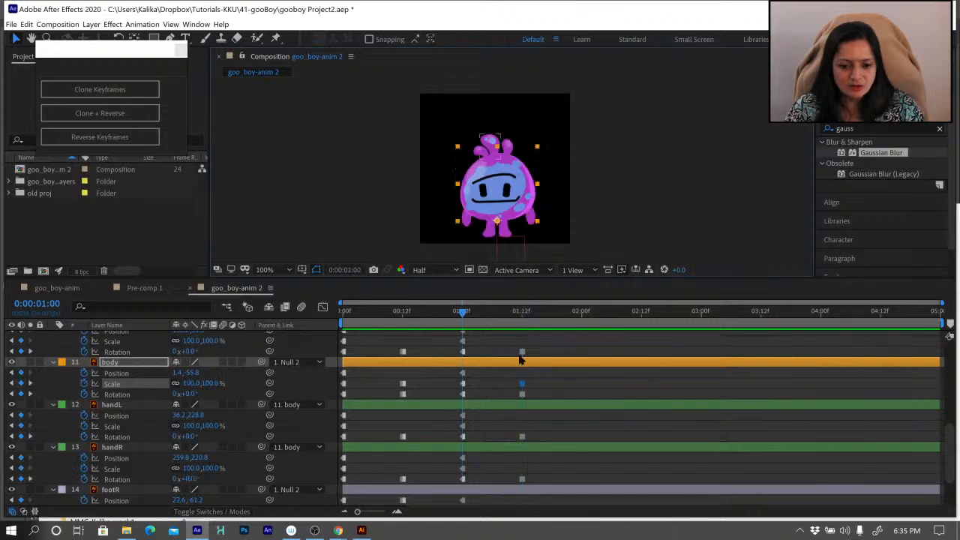
At 0:00:01:12, swing the hands farther outward by rotating handR to about -96° and handL to about 104°.
key("k")
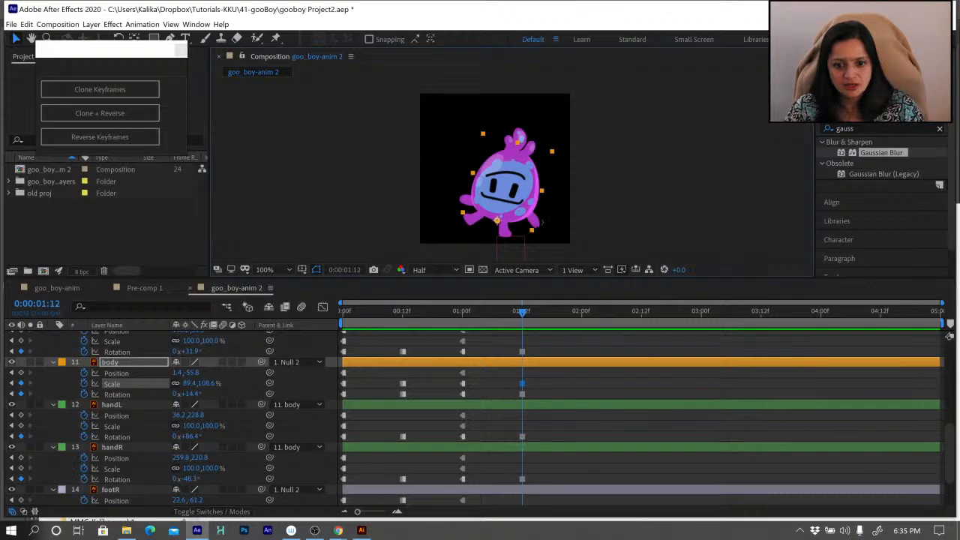
left_click(528, 213)
left_click(118, 38)
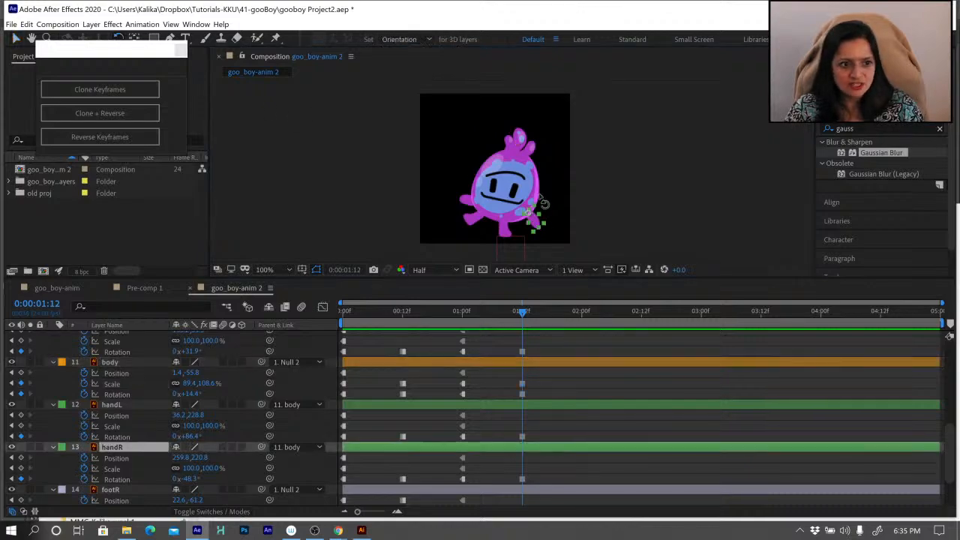
mouse_move(543, 227)
left_mouse_down()
mouse_move(538, 209)
mouse_move(548, 222)
left_mouse_up()
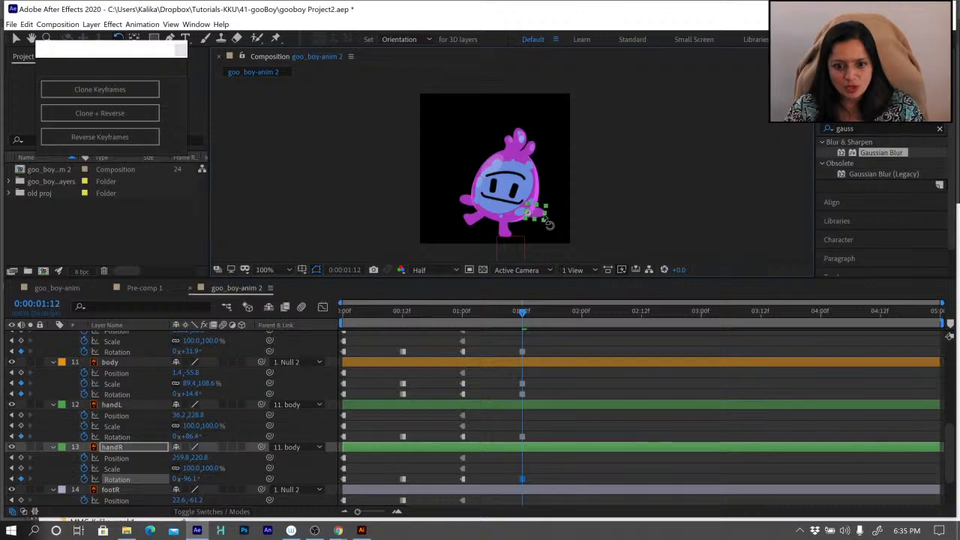
left_click(464, 201)
mouse_move(465, 201)
left_mouse_down()
mouse_move(464, 192)
mouse_move(456, 198)
left_mouse_up()
Stretch the hands at 0:00:01:12, scaling handR to about 91% by 111% and handL to about 108% by 121%.
key("v")
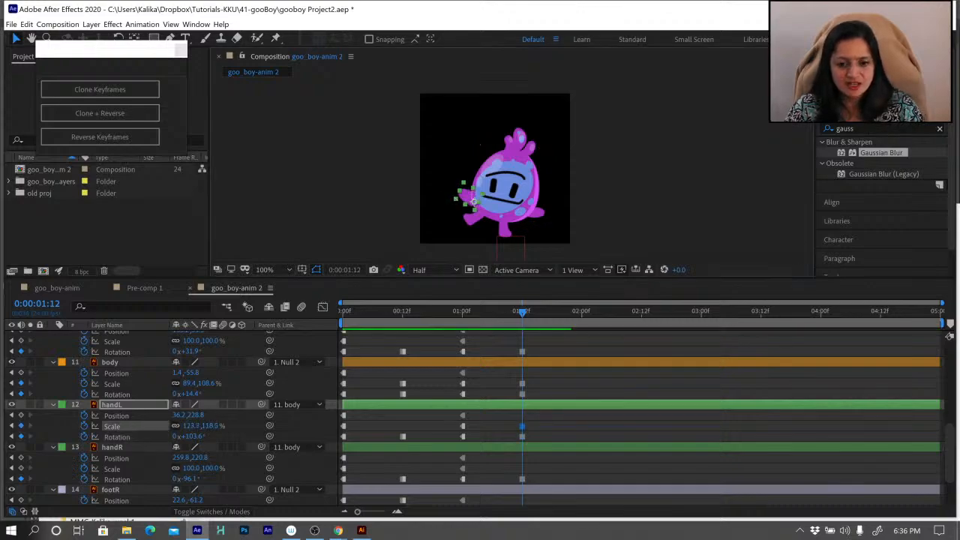
left_click(531, 212)
left_click_drag(545, 207, 525, 211)
left_click(465, 197)
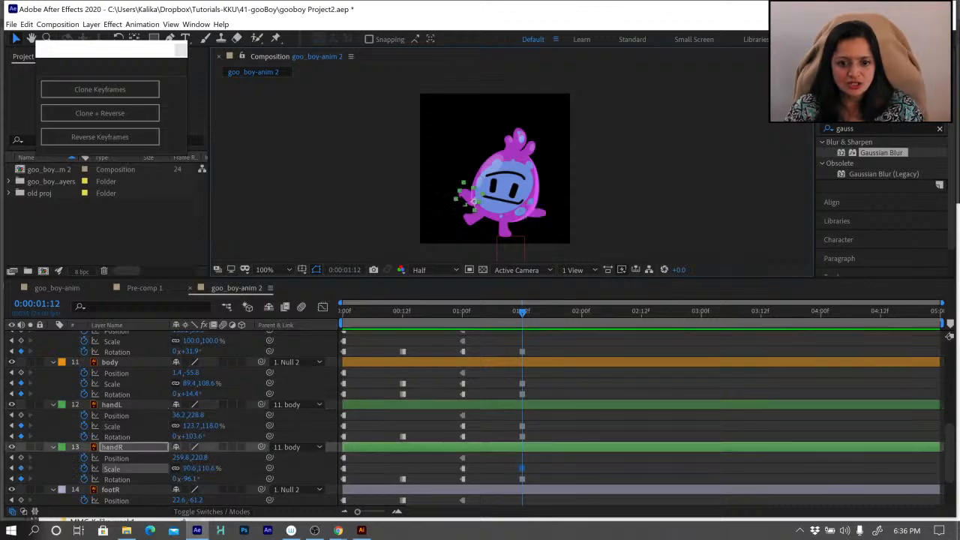
left_click_drag(456, 197, 455, 198)
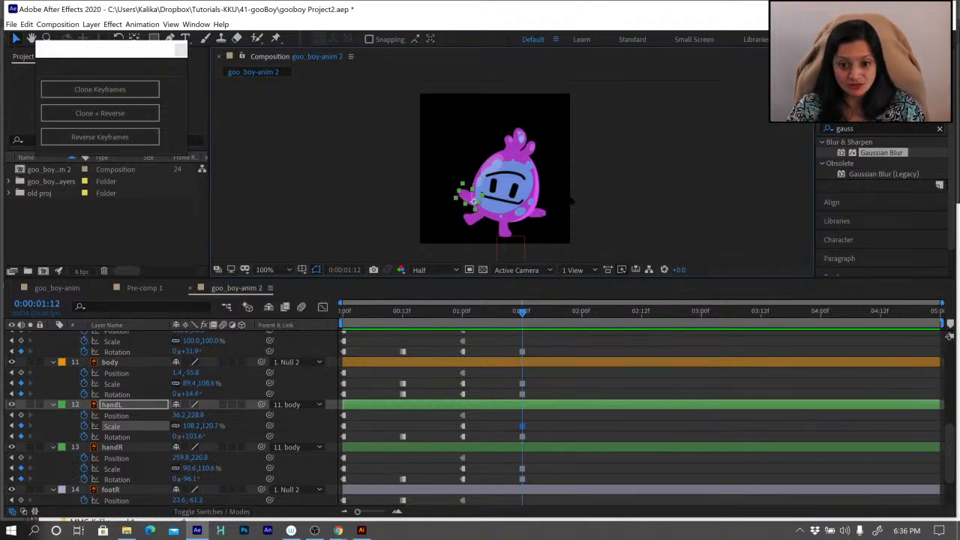
Turn on continuous rasterization for all layers in the composition and preview the animation from the start.
left_click(120, 405)
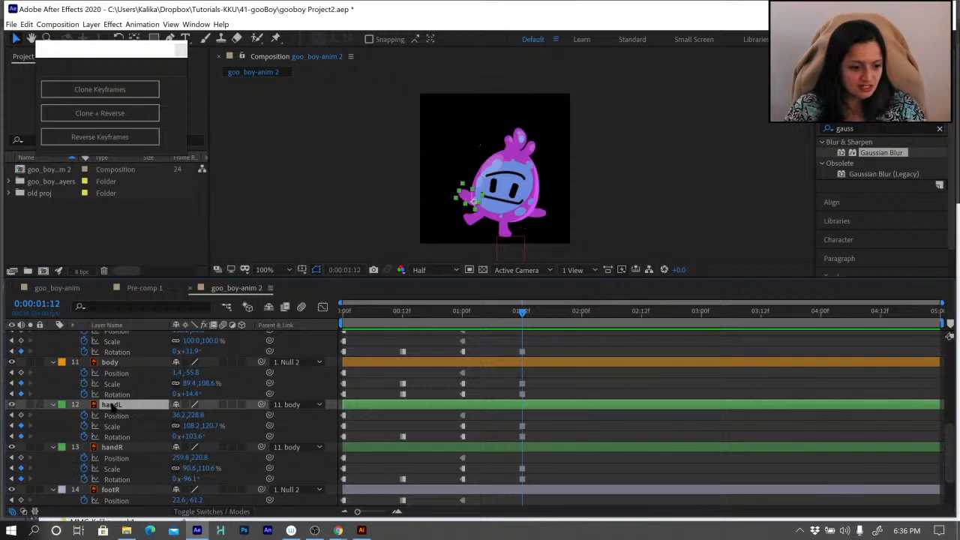
key("ctrl+a")
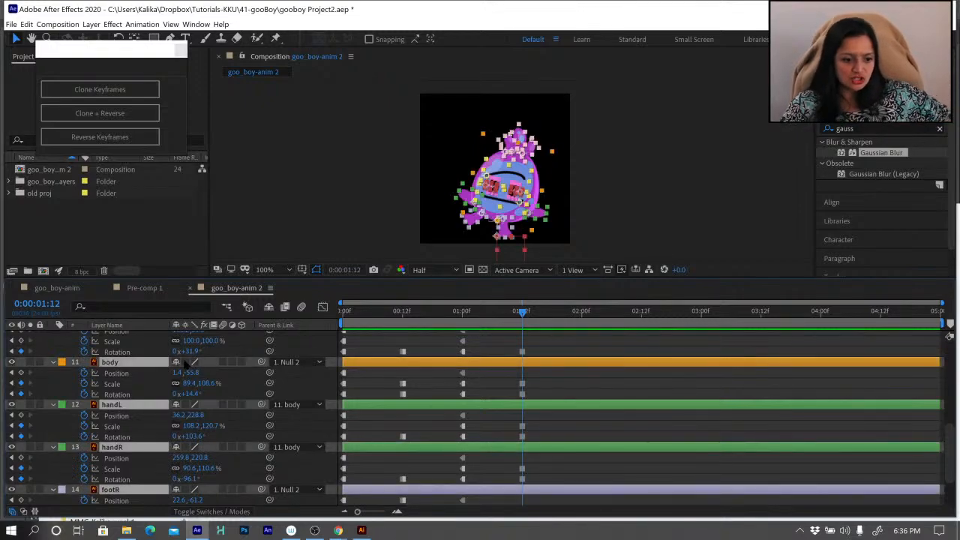
key("super+plus")
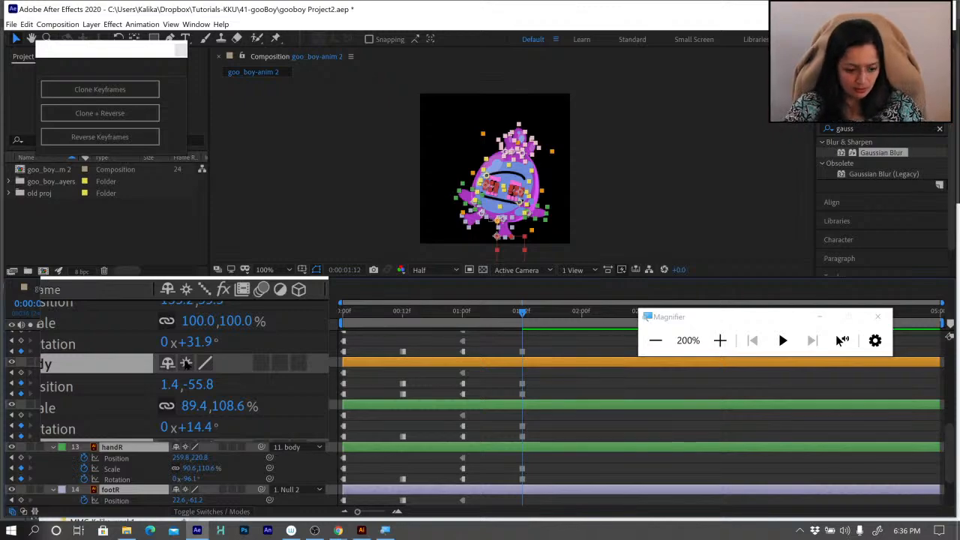
key("super+Escape")
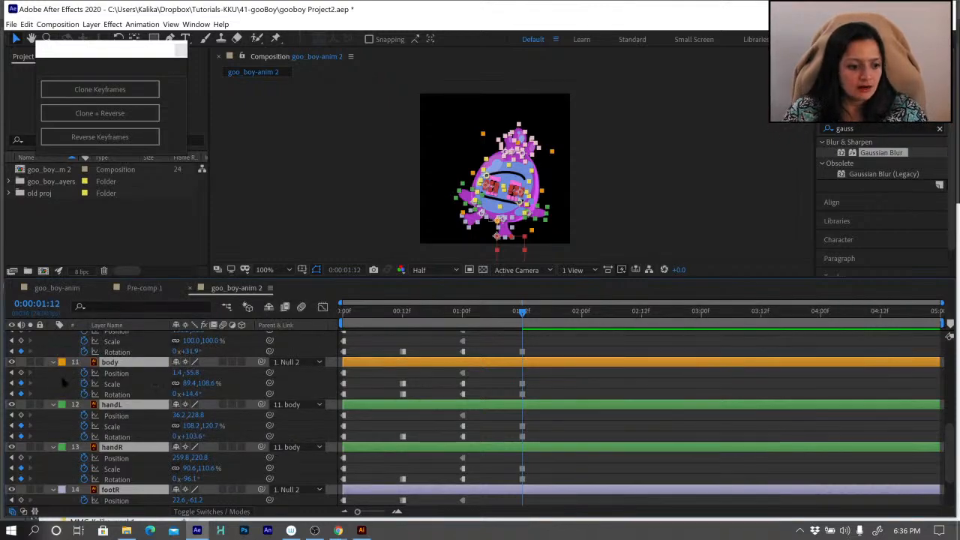
left_click(60, 372)
left_click_drag(511, 315, 314, 321)
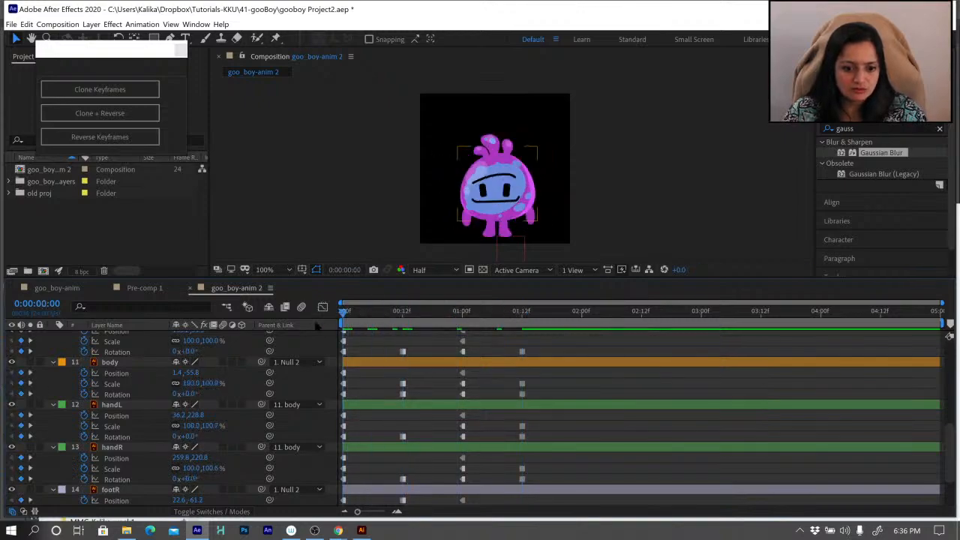
key("space")
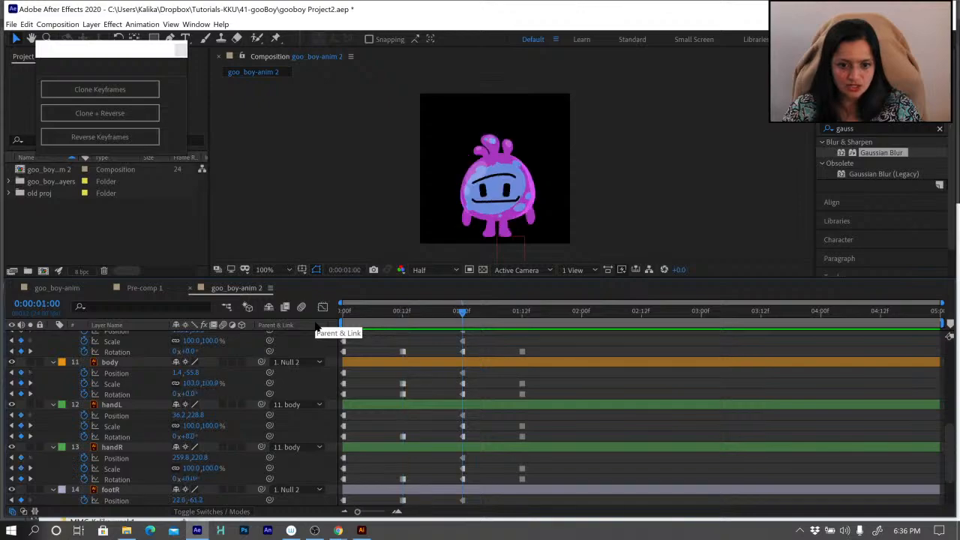
Clone the first-frame keyframes of the layers from brow to footL at 0:00:02:00 and return to the start.
left_click(582, 313)
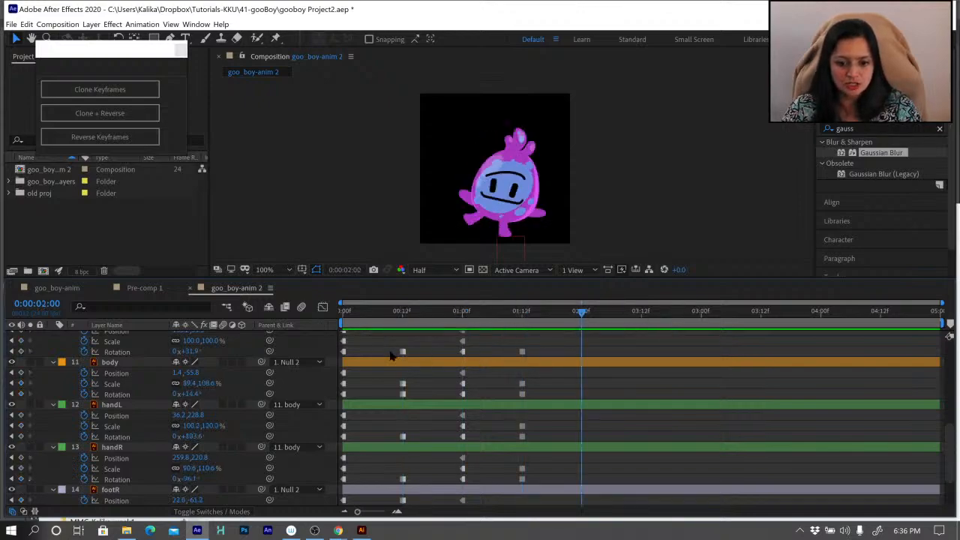
scroll(375, 375, "up", 10)
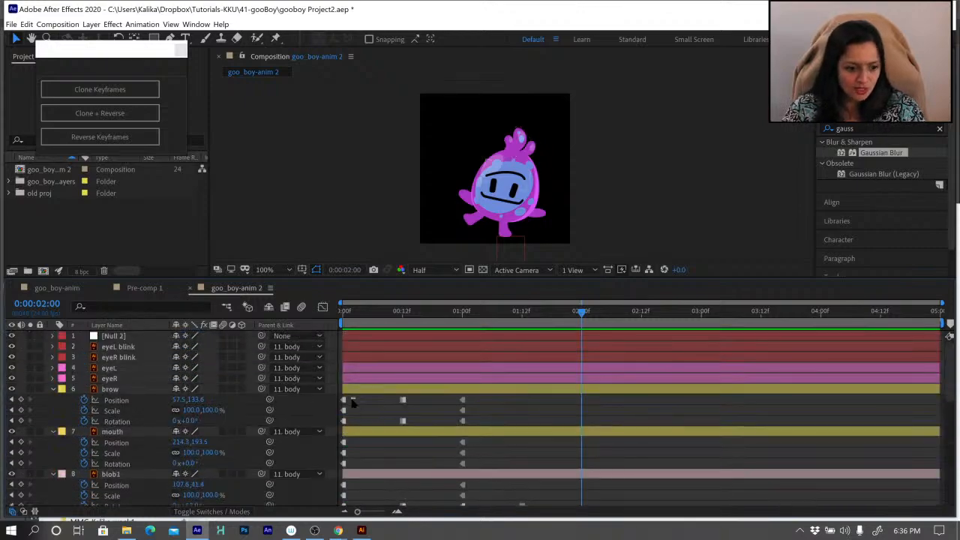
left_click_drag(352, 402, 332, 507)
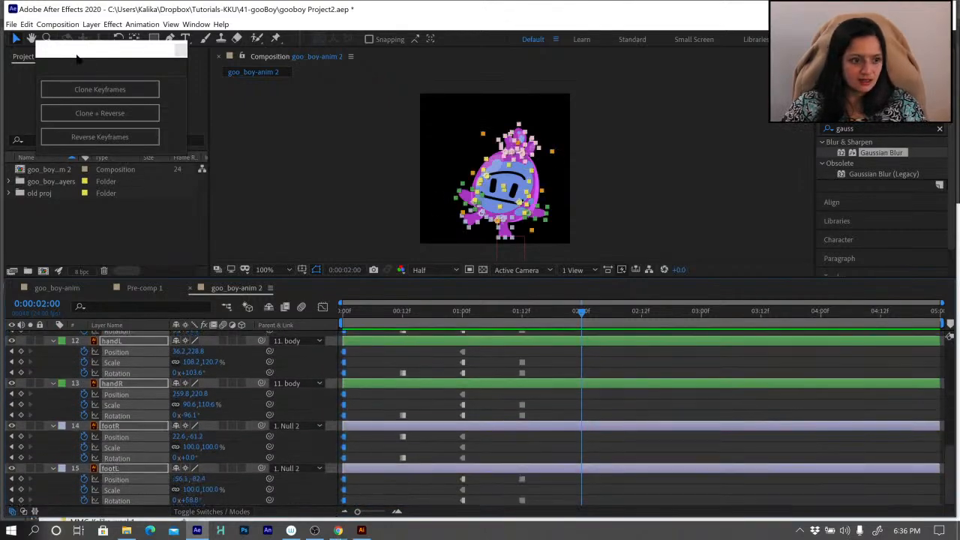
left_click(82, 88)
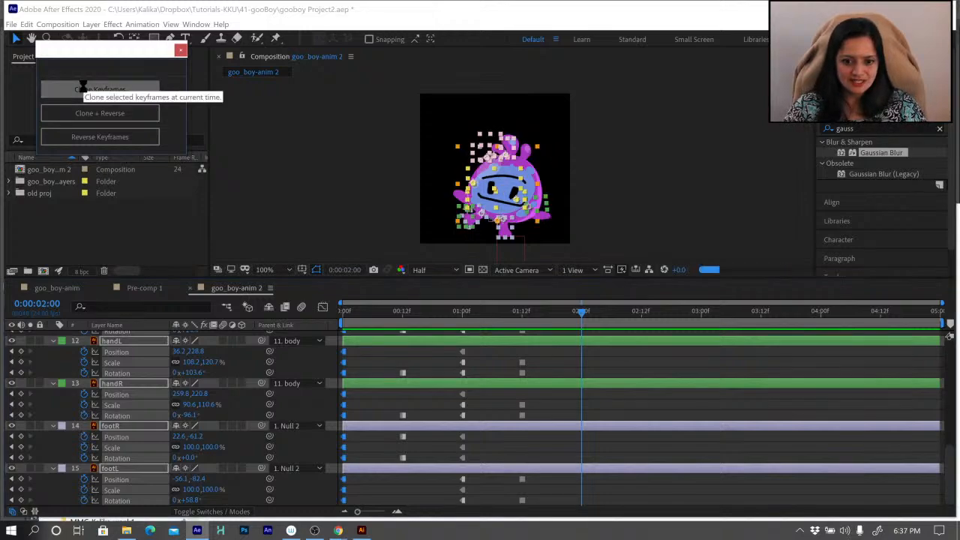
left_click(83, 90)
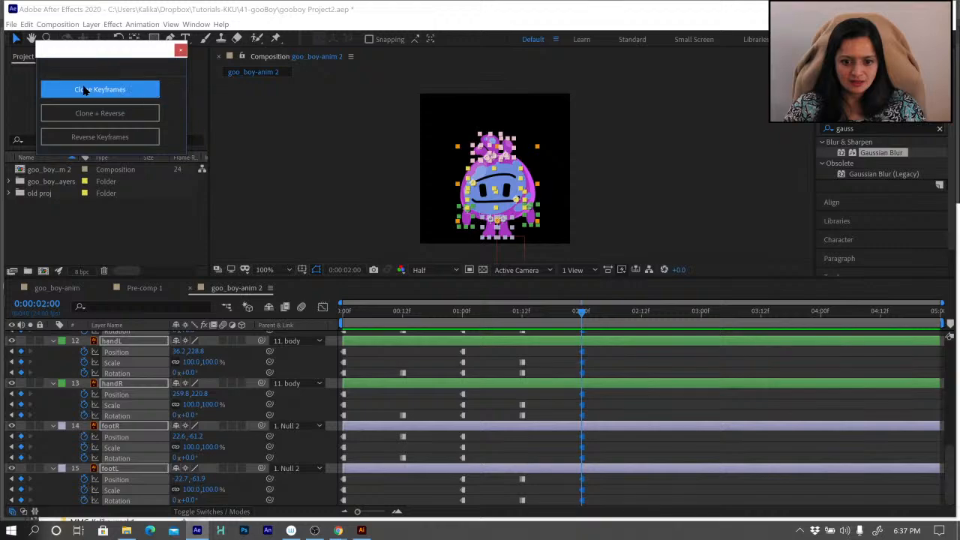
mouse_move(437, 312)
left_mouse_down()
mouse_move(460, 312)
mouse_move(304, 313)
left_mouse_up()
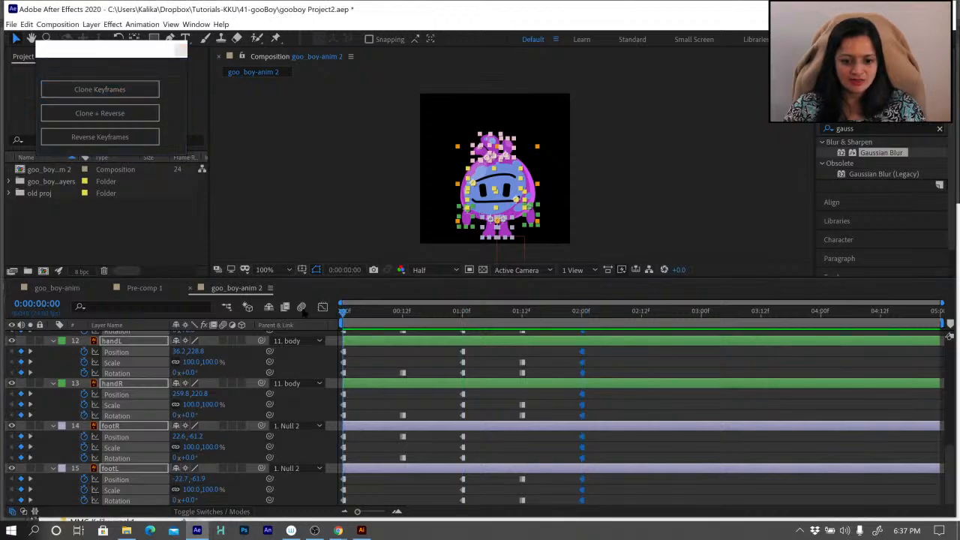
left_click(599, 376)
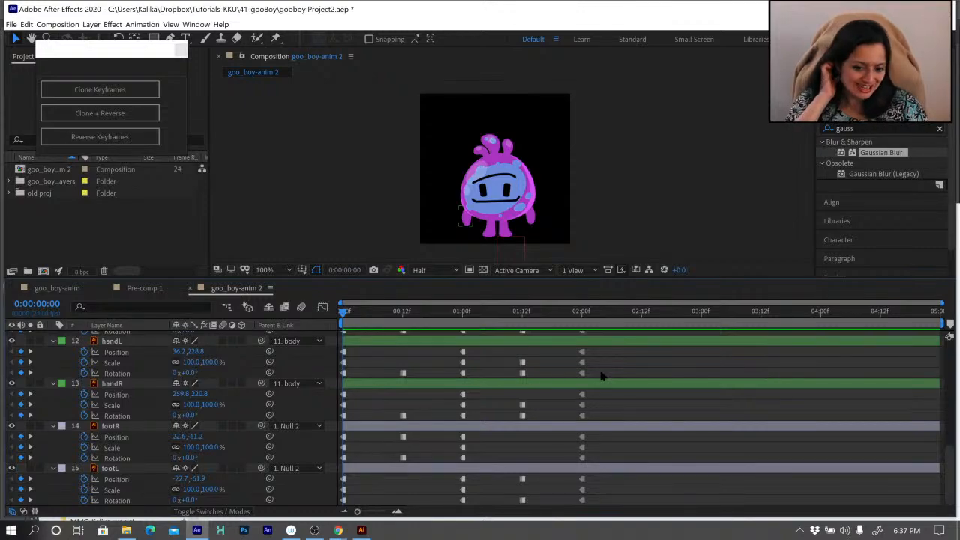
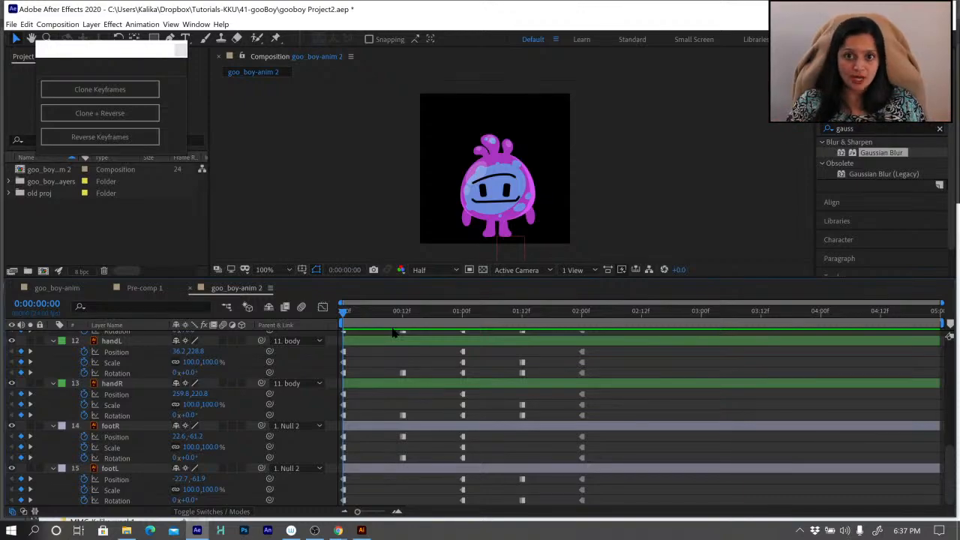
At frame 12, add the missing Scale keyframe on brow and Position, Scale and Rotation keyframes on mouth.
key("k")
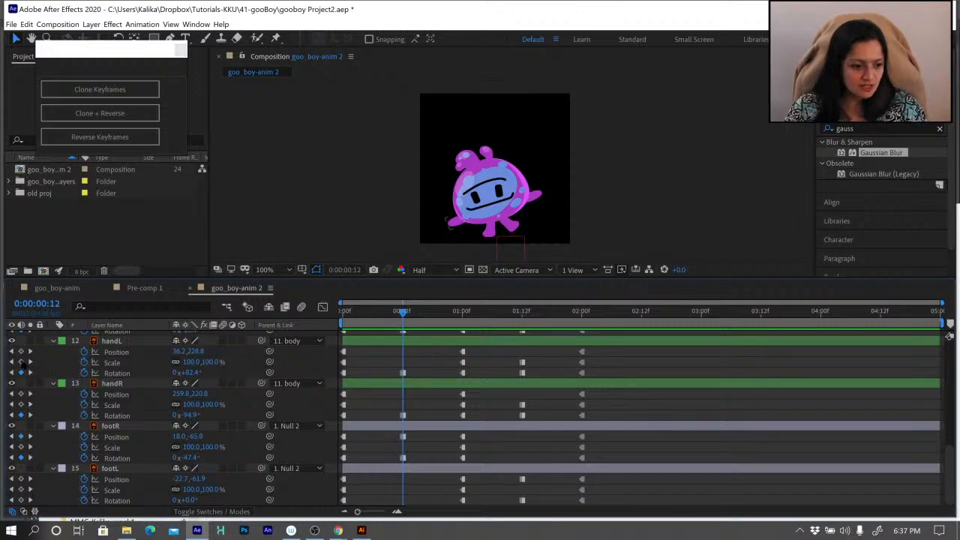
scroll(23, 361, "up", 10)
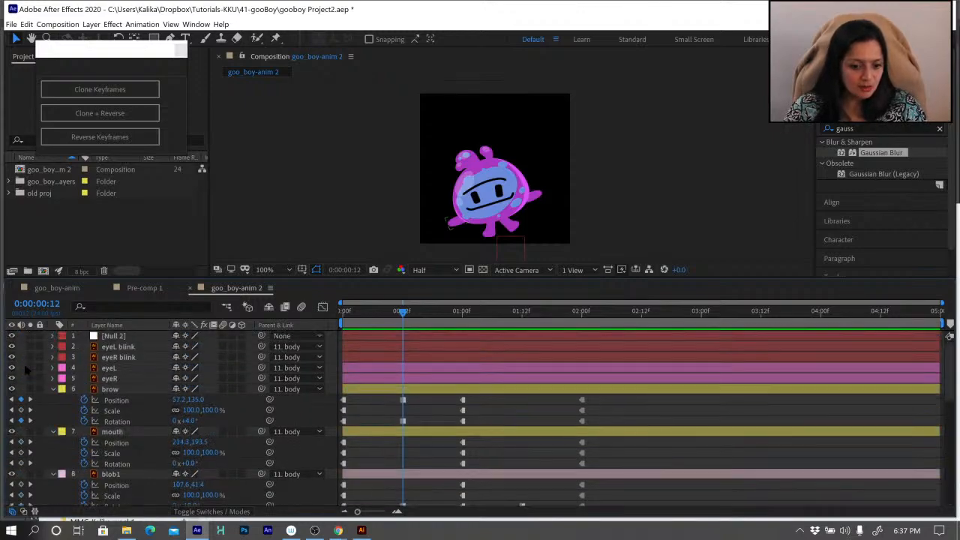
left_click(21, 410)
left_click(21, 442)
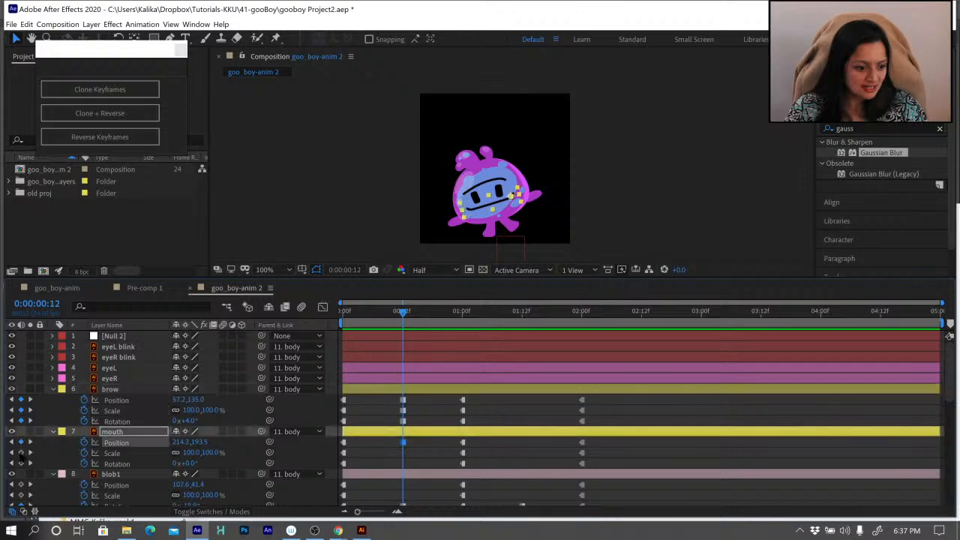
left_click(20, 453)
left_click(20, 464)
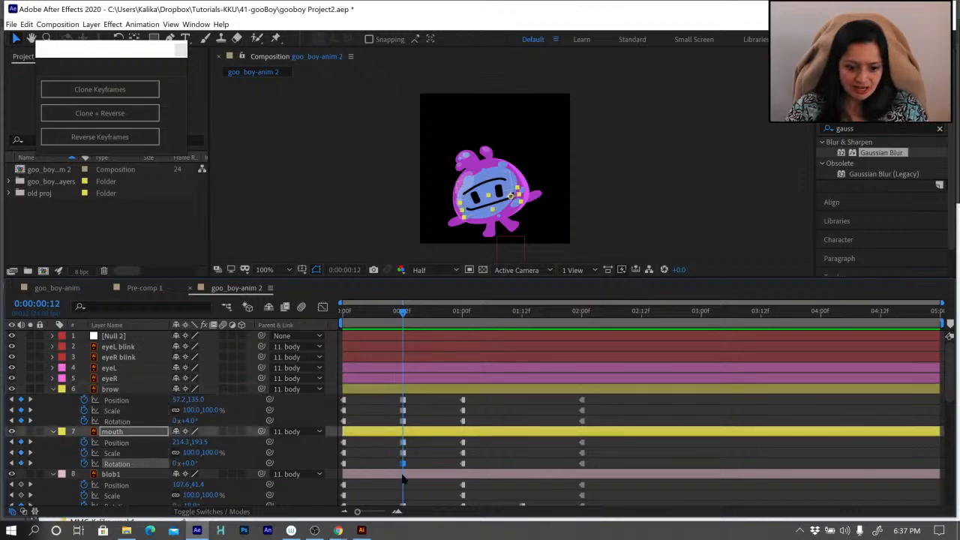
Add Position and Scale keyframes to blob1, blob3 and blob2, plus a Position keyframe to body, at frame 12.
scroll(409, 448, "down", 1)
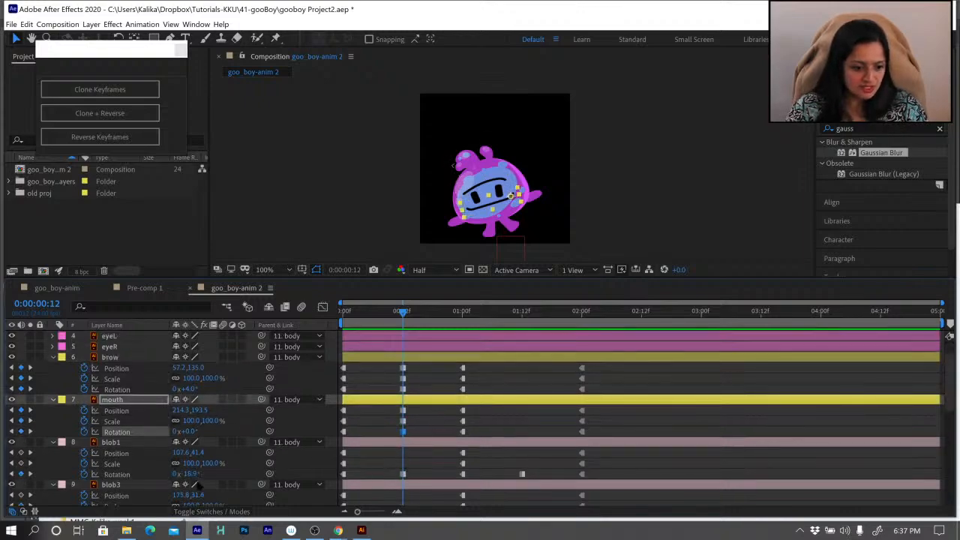
left_click(21, 453)
left_click(20, 463)
scroll(33, 443, "down", 3)
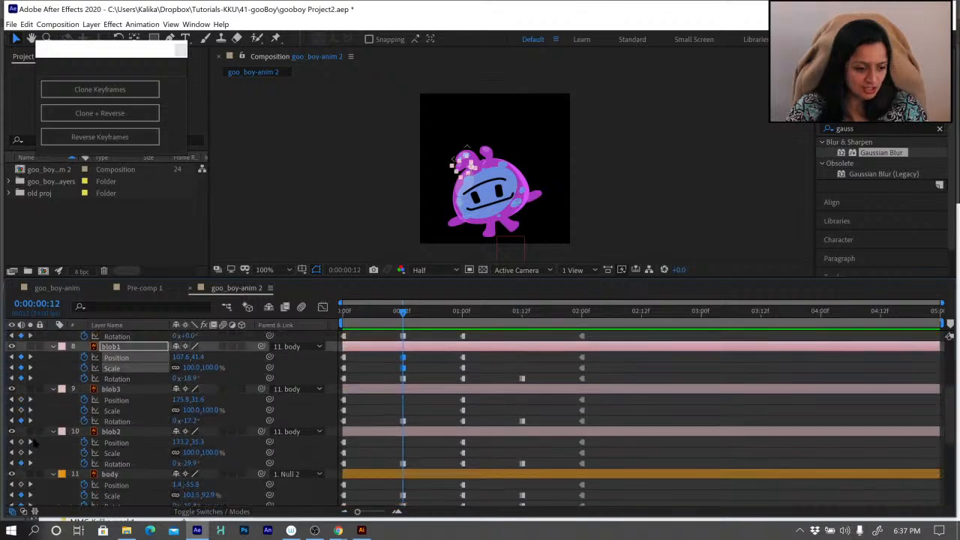
left_click(20, 400)
left_click(20, 410)
left_click(20, 443)
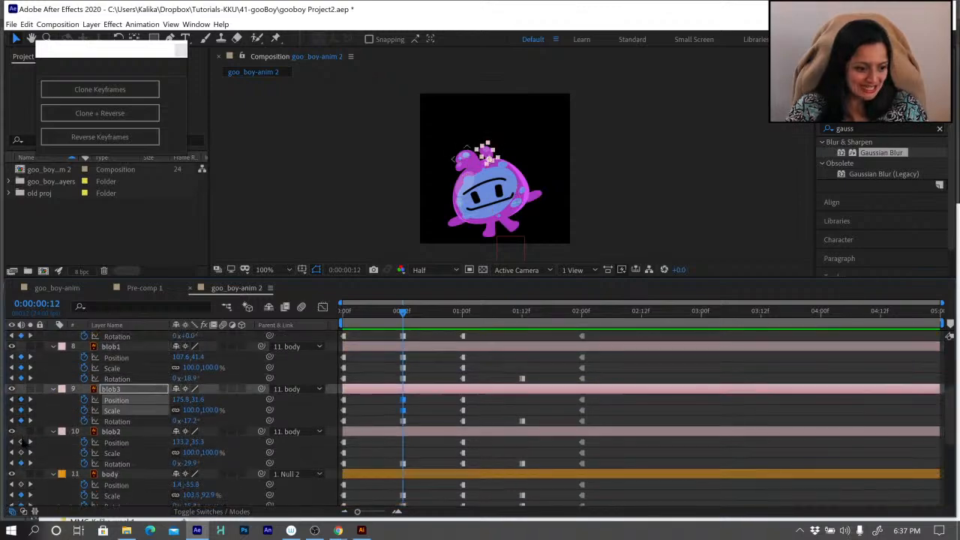
left_click(21, 453)
left_click(21, 485)
Add the missing frame-12 keyframes: Position and Scale on both hands, Scale on footR, and Position, Scale and Rotation on footL.
scroll(22, 456, "down", 5)
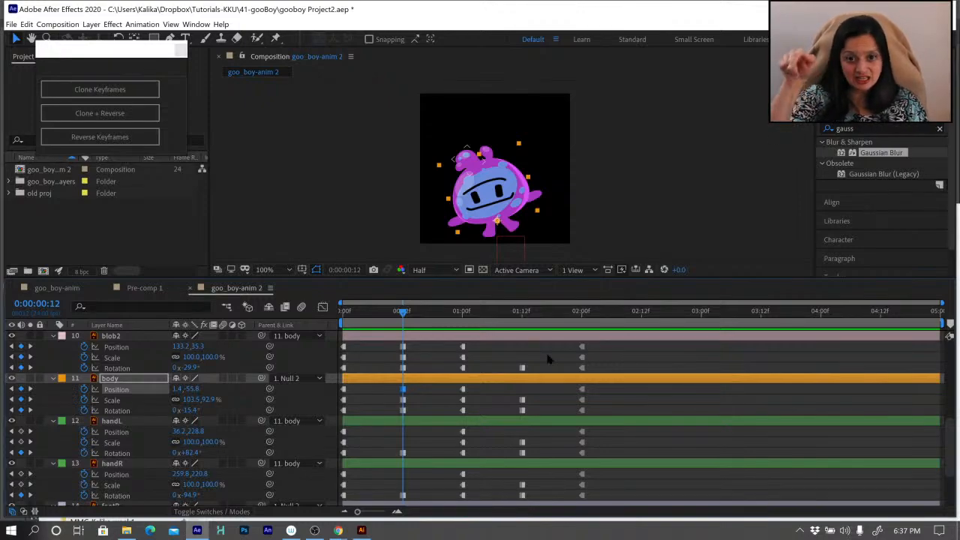
key("grave")
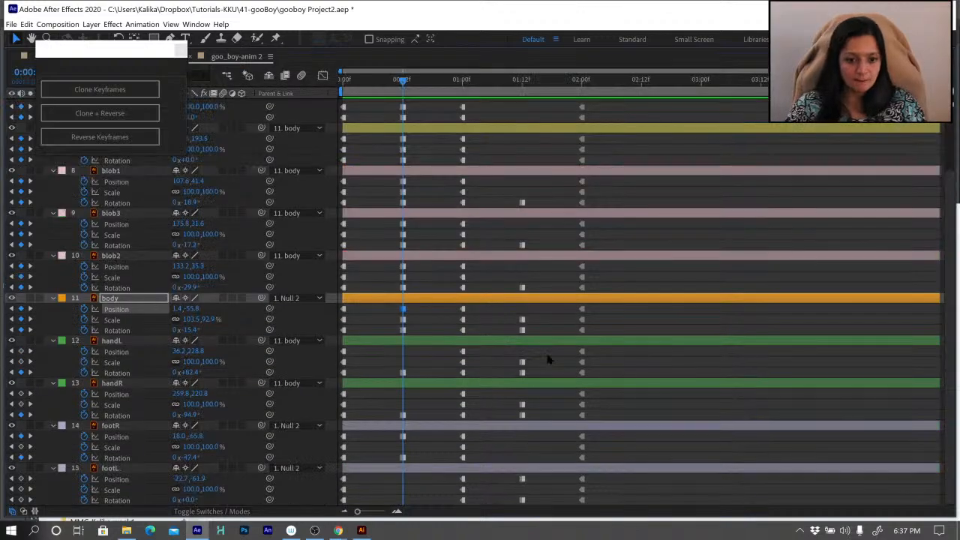
scroll(43, 364, "up", 1)
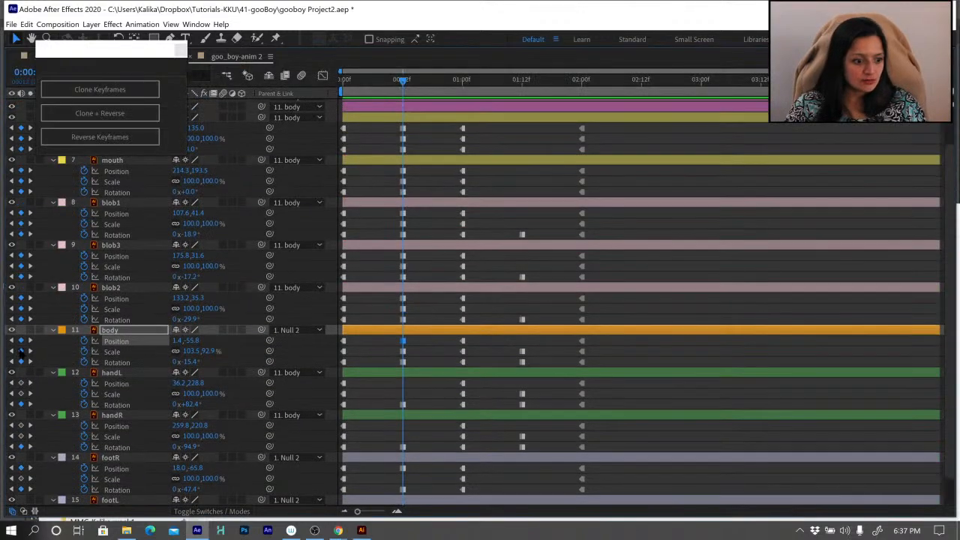
left_click_drag(22, 383, 21, 510)
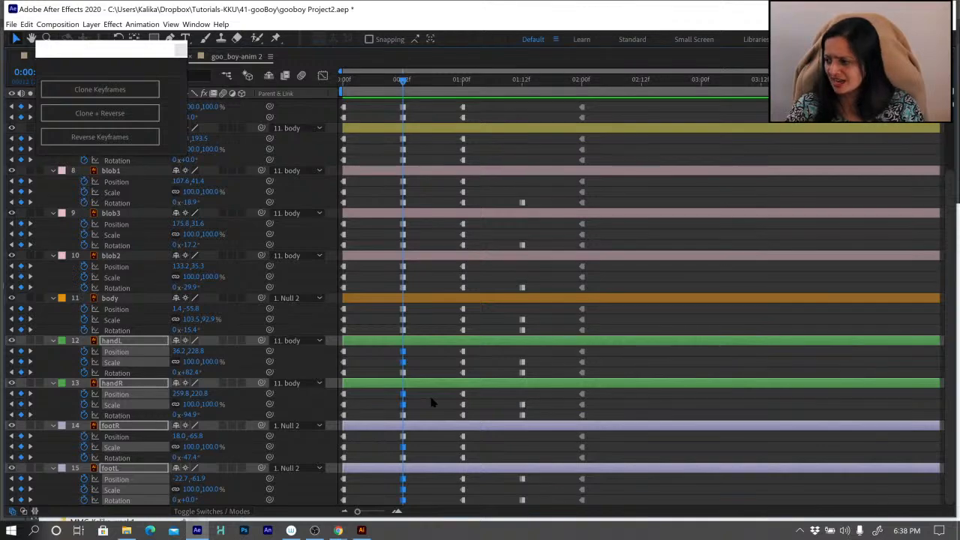
Fill in the missing Position, Scale and Rotation keyframes on all layers from footL up to brow at 0:00:01:12, and return to the start.
key("k")
key("k")
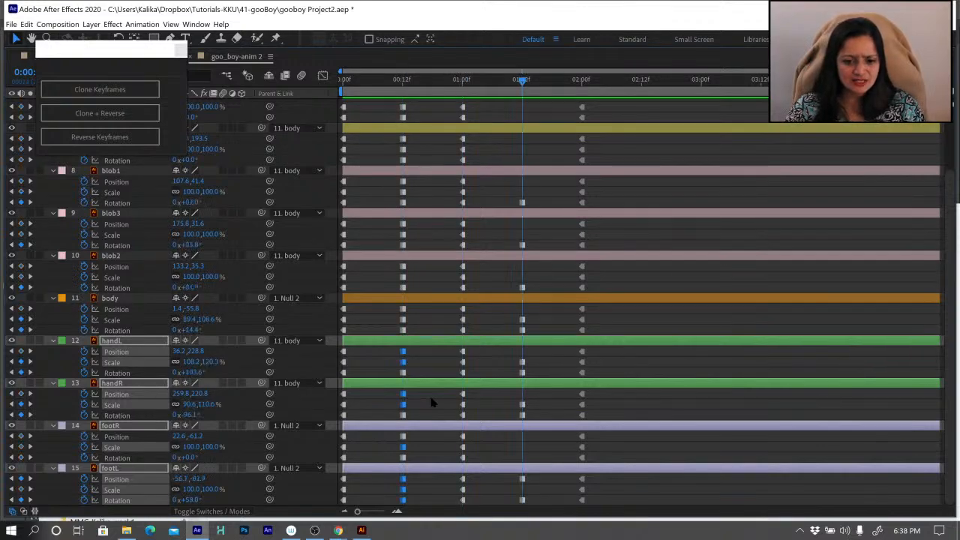
mouse_move(21, 489)
left_mouse_down()
mouse_move(25, 93)
mouse_move(28, 106)
left_mouse_up()
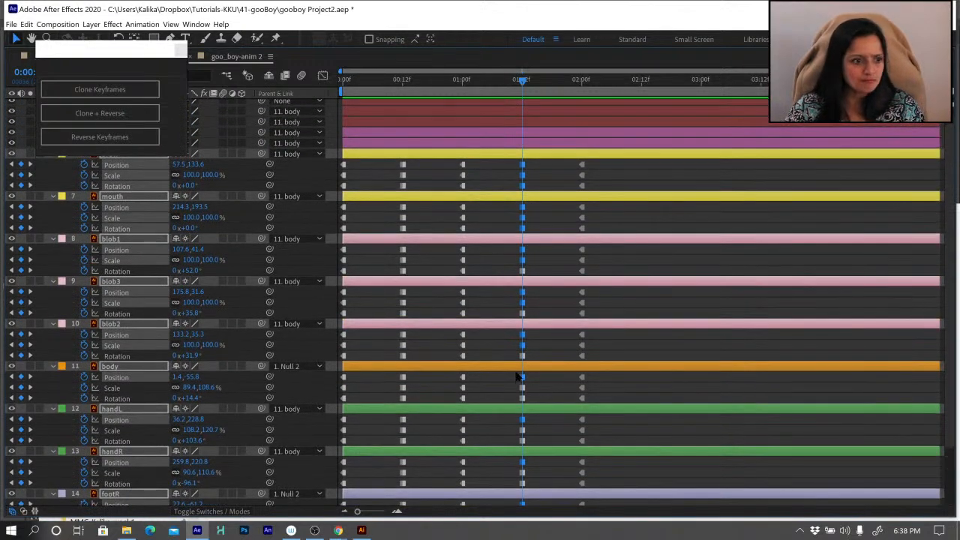
key("grave")
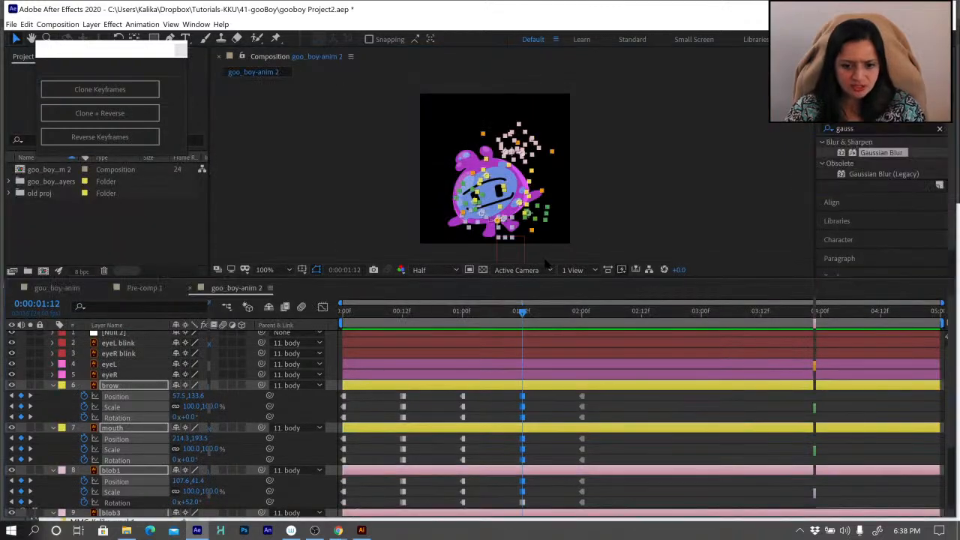
left_click(495, 401)
left_click(397, 310)
key("Home")
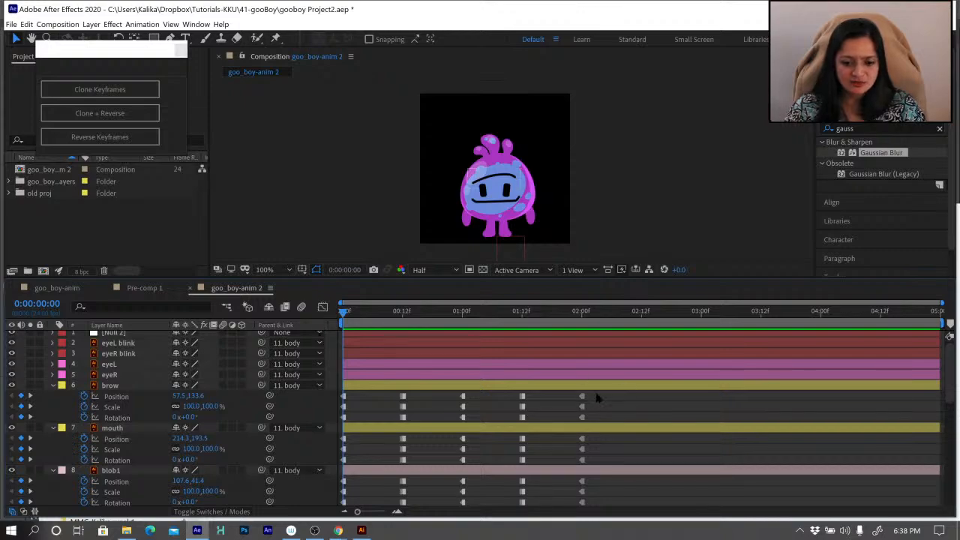
Shorten the work area so that it ends at 0:00:02:00.
left_click(582, 310)
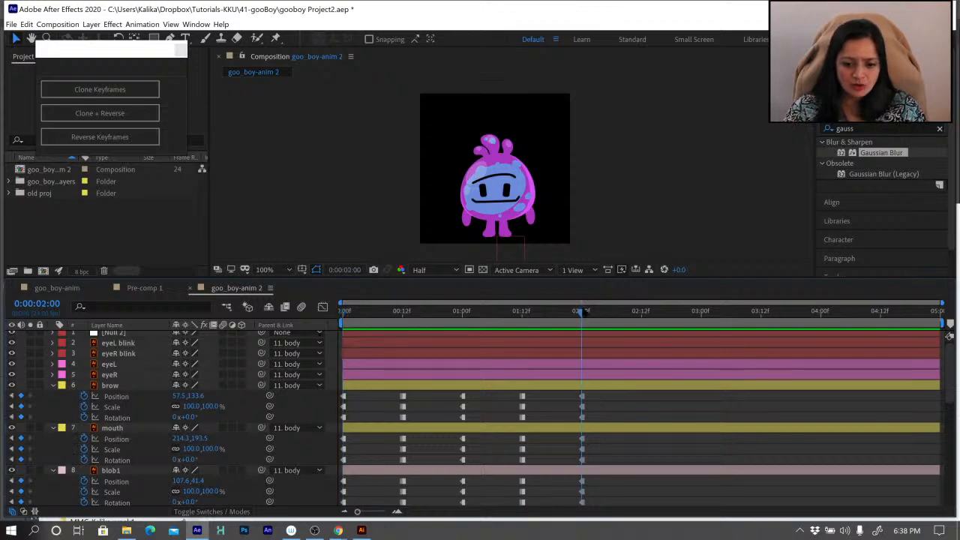
left_click_drag(942, 324, 592, 344)
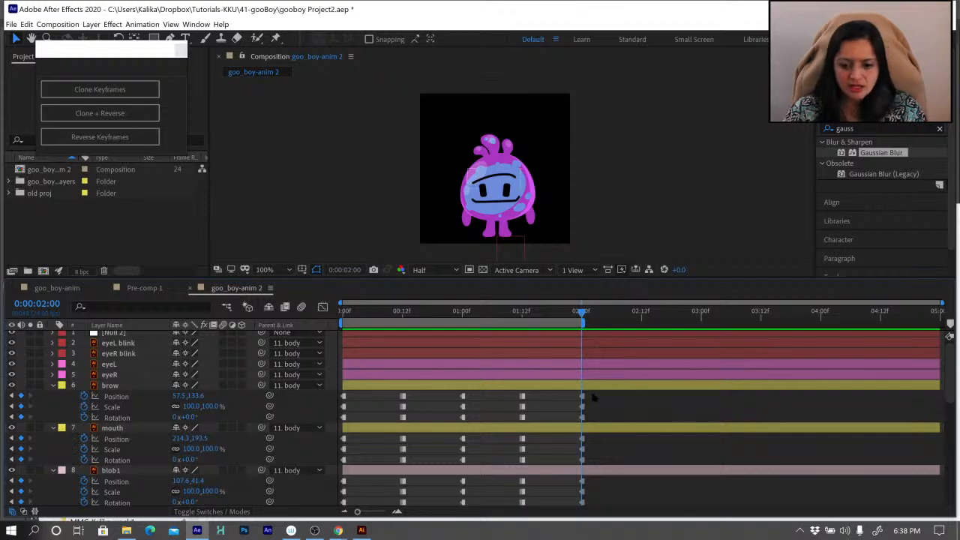
Turn off hold interpolation for all keyframes on the layers from brow to footL, and preview the animation.
left_click_drag(590, 403, 304, 504)
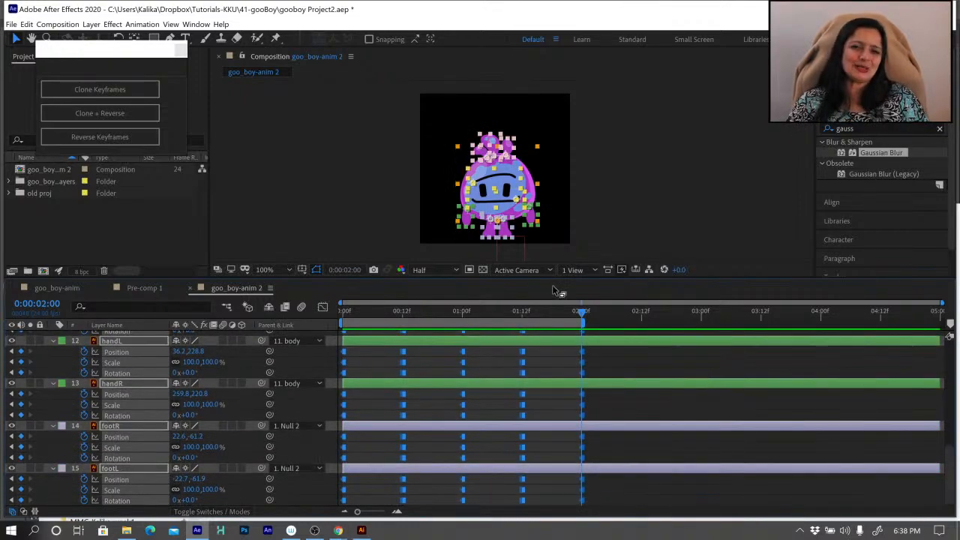
left_click(142, 24)
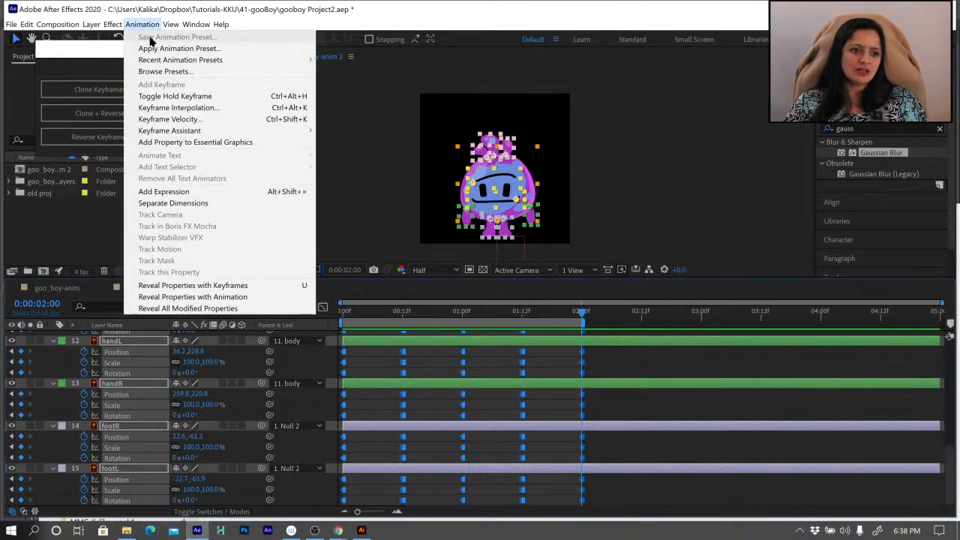
left_click(154, 97)
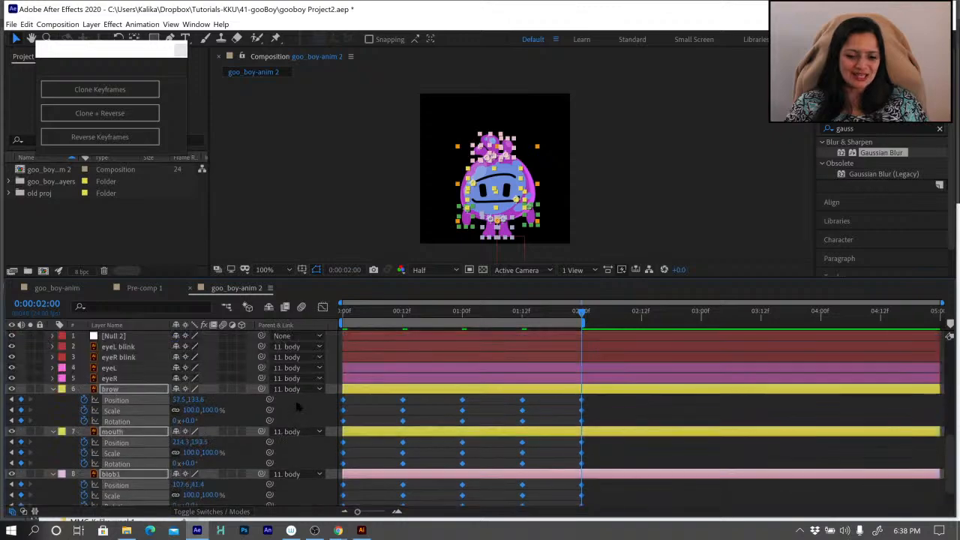
scroll(294, 397, "up", 5)
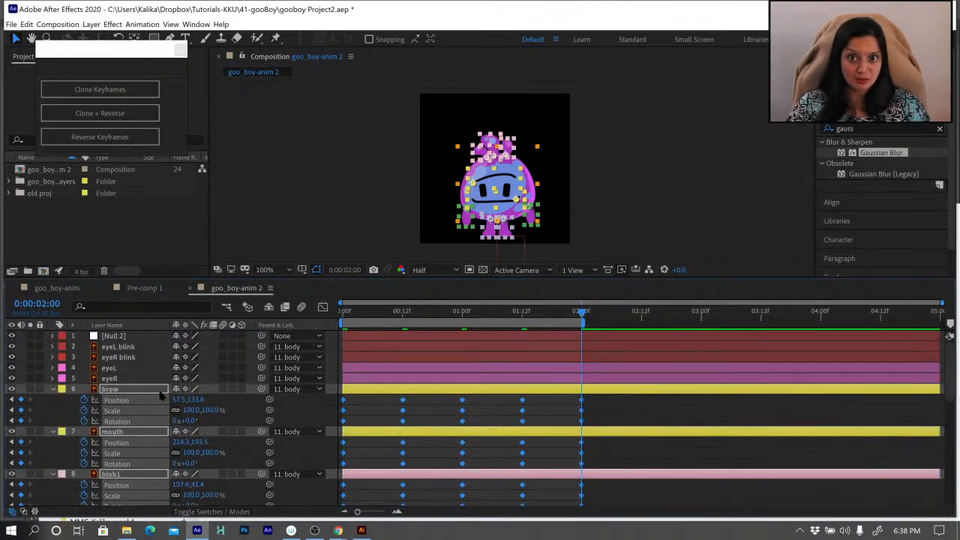
left_click(642, 411)
key("space")
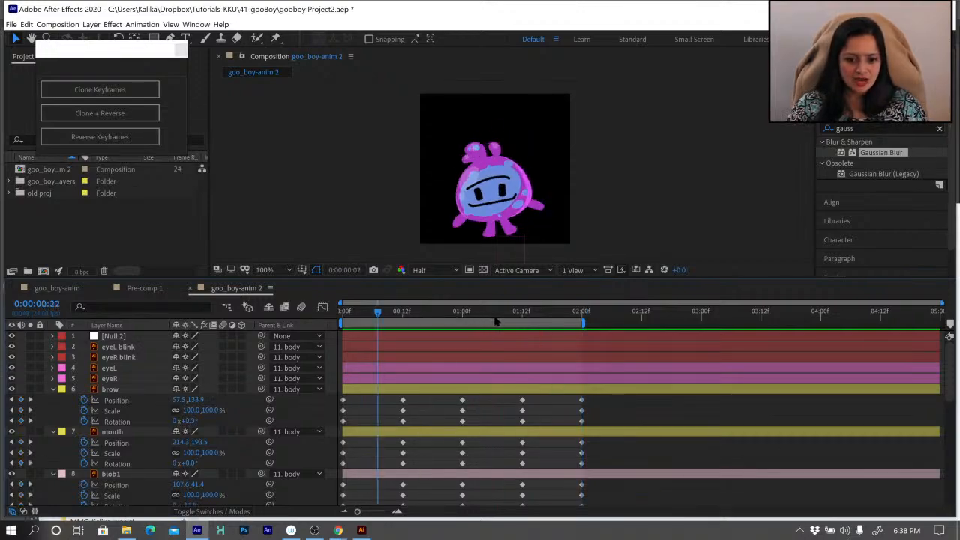
At 0:00:01:12, rotate brow to about -6.3° and raise it to about 55.0,125.6, and check against 0:00:01:00.
left_click_drag(453, 315, 525, 318)
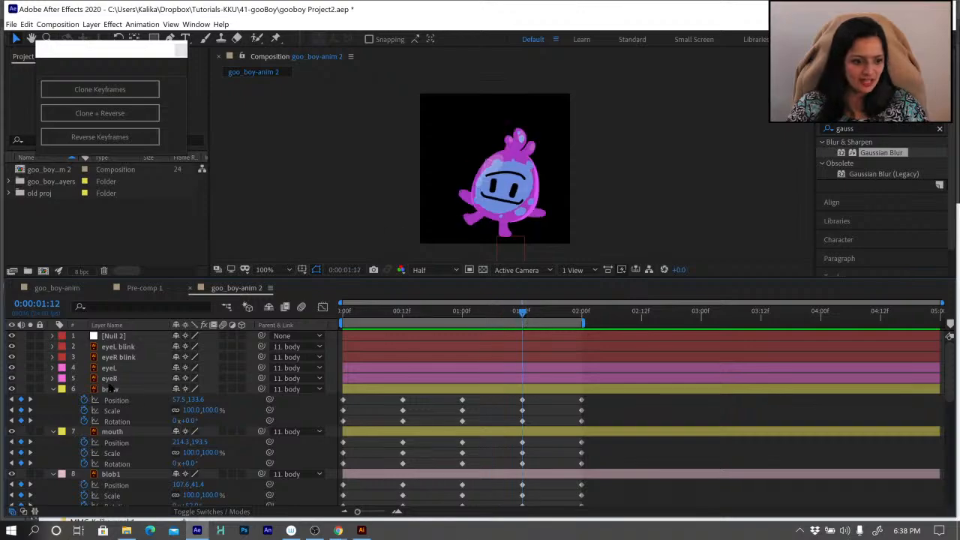
left_click(112, 390)
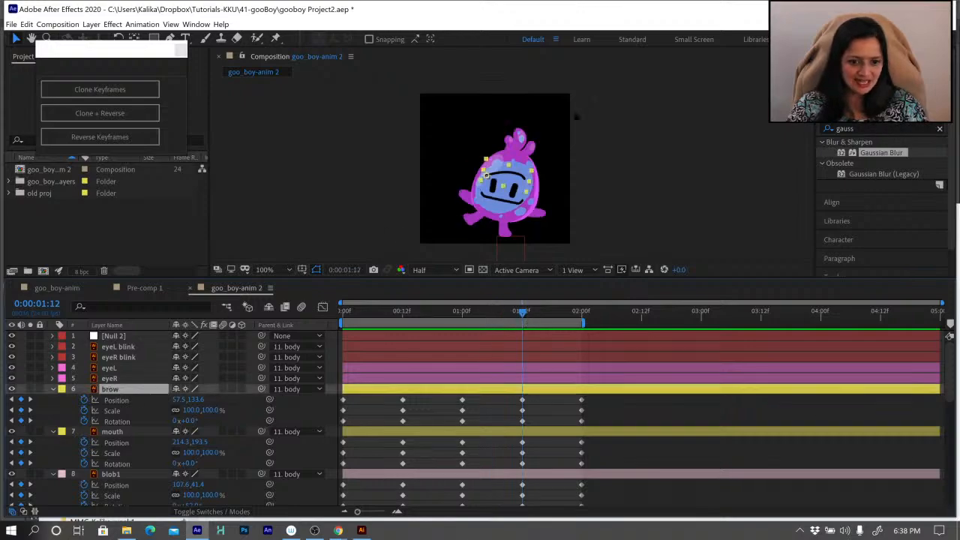
left_click(119, 38)
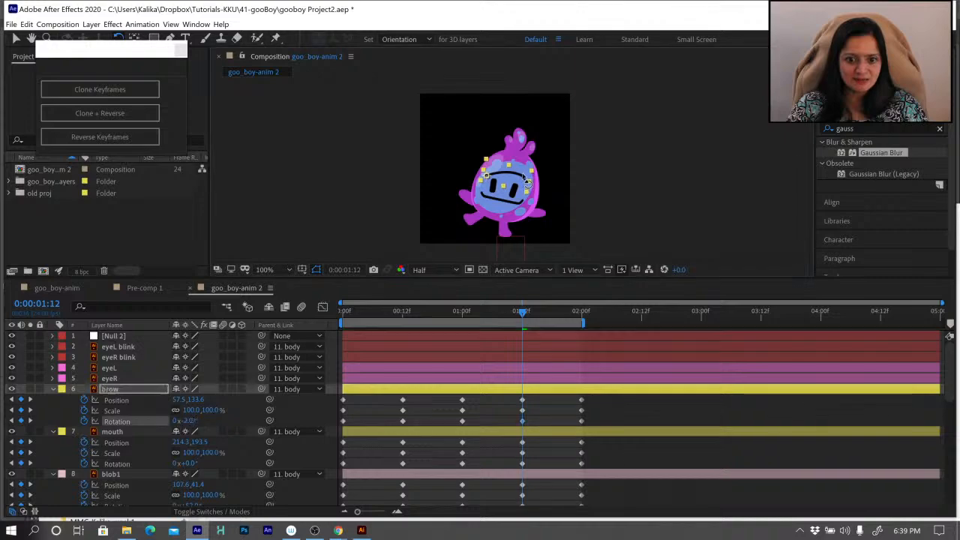
mouse_move(528, 186)
left_mouse_down()
mouse_move(531, 178)
mouse_move(536, 189)
left_mouse_up()
key("Up")
key("Up")
key("Up")
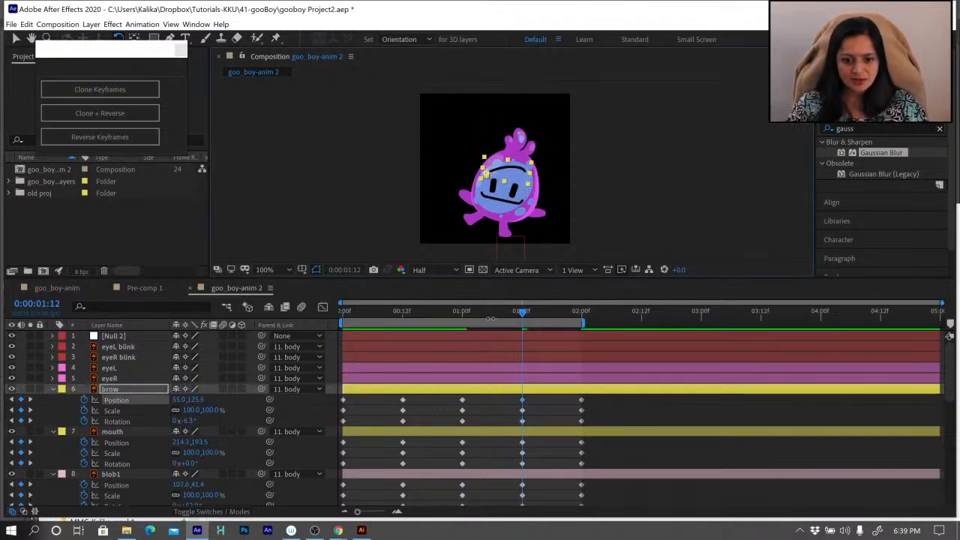
left_click(463, 314)
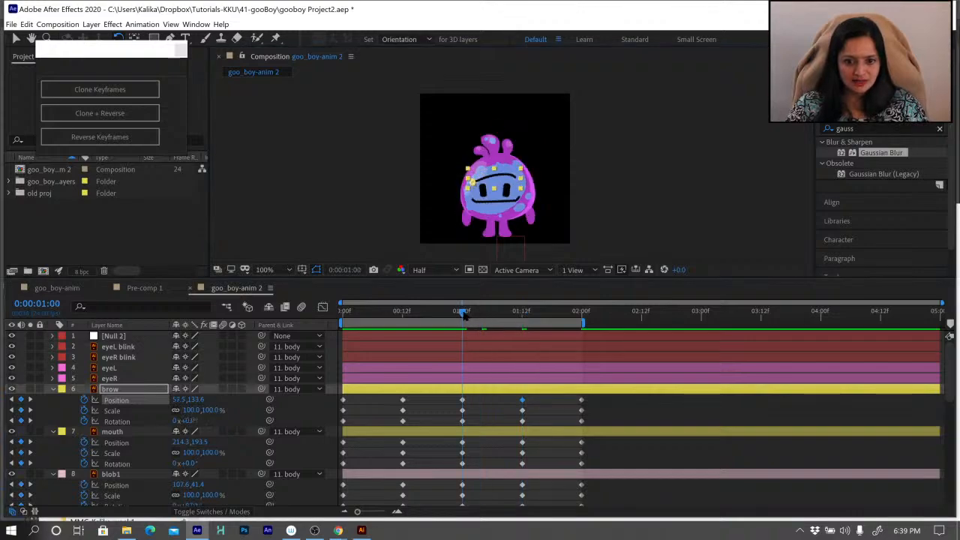
Return to the start and reveal the Opacity property of eyeL blink, eyeR blink, eyeL and eyeR.
left_click_drag(451, 319, 258, 359)
left_click(119, 347)
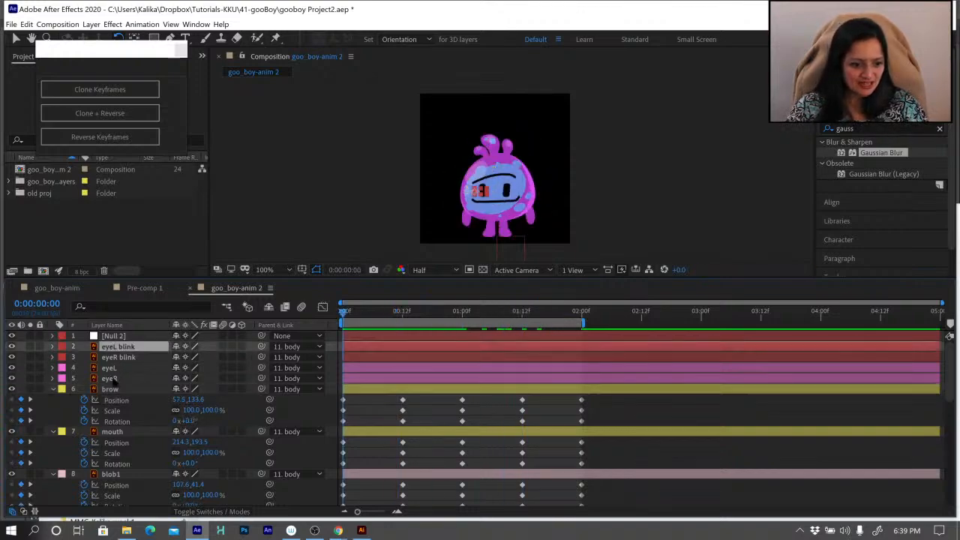
left_click(113, 379, "shift")
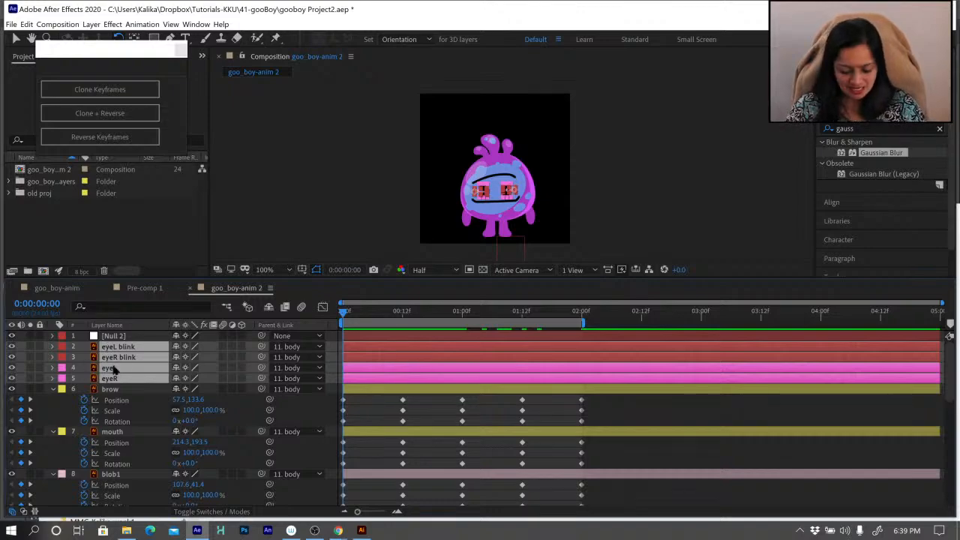
key("t")
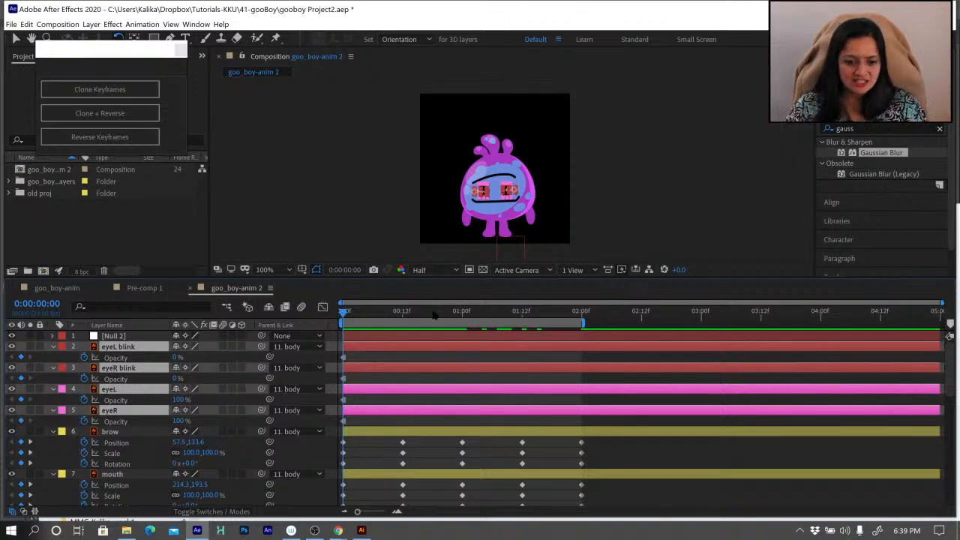
At 0:00:01:03, set the Opacity of eyeL blink and eyeR blink to 100%.
left_click_drag(434, 315, 452, 318)
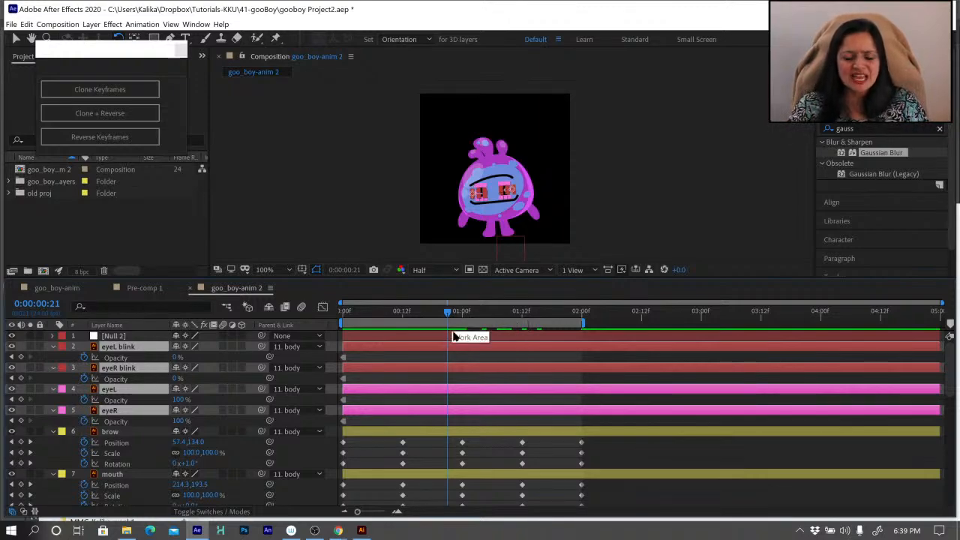
left_click(476, 314)
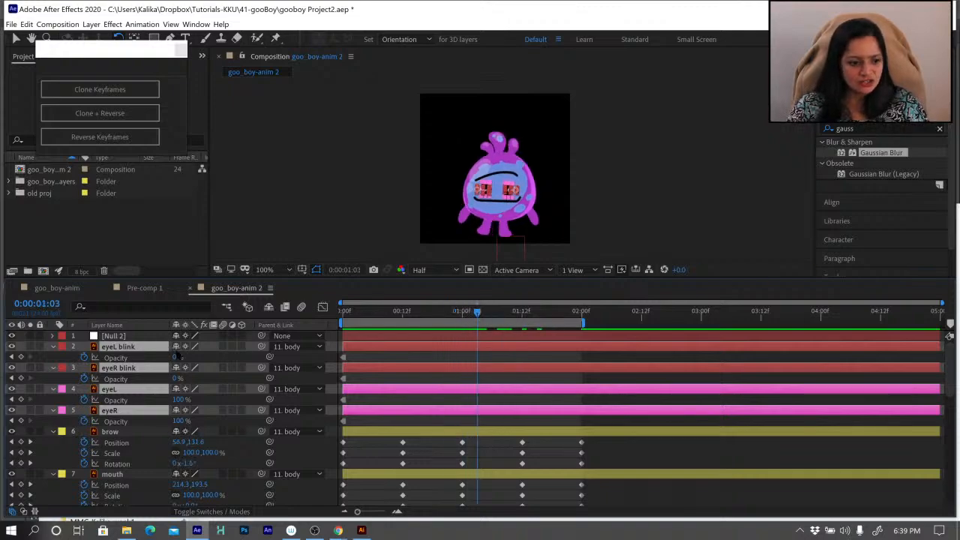
left_click(55, 356)
left_click(119, 346)
left_click(113, 368, "shift")
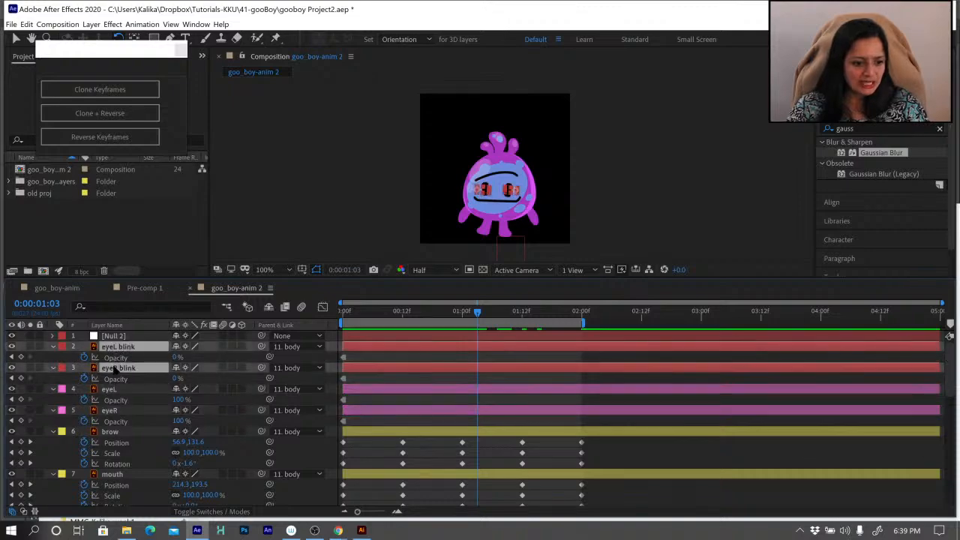
left_click_drag(177, 378, 269, 378)
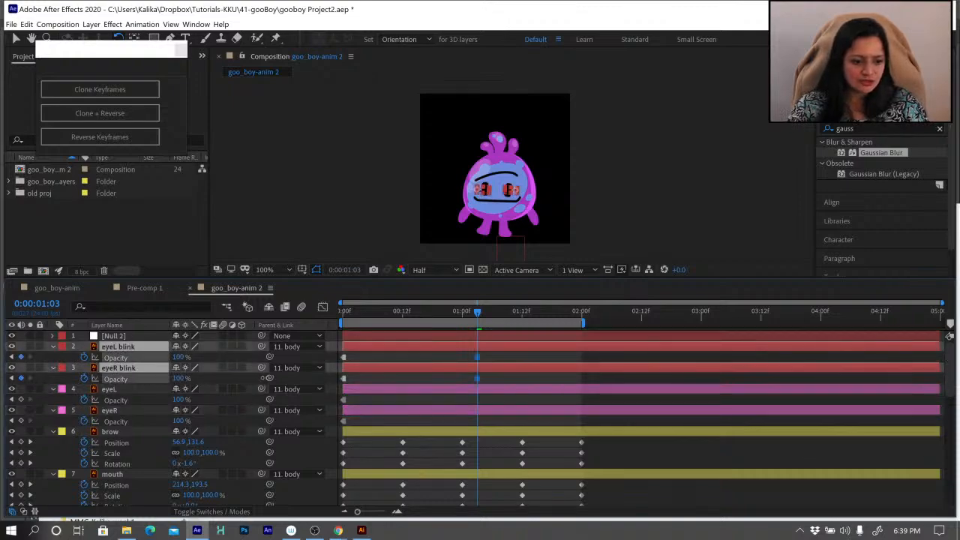
Set the Opacity of eyeL and eyeR to 0% at 0:00:01:03.
left_click(110, 389)
left_click(110, 410, "shift")
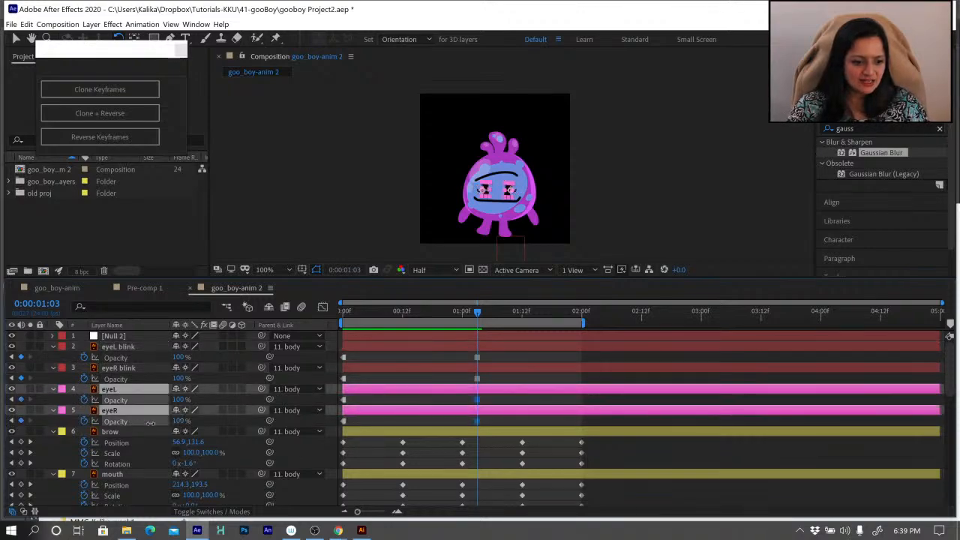
left_click_drag(178, 421, 8, 418)
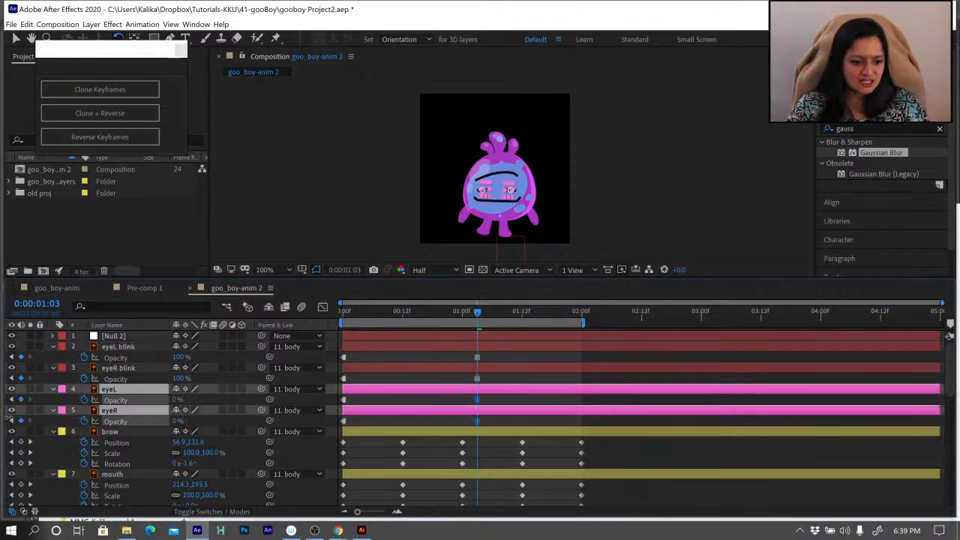
left_click(491, 377)
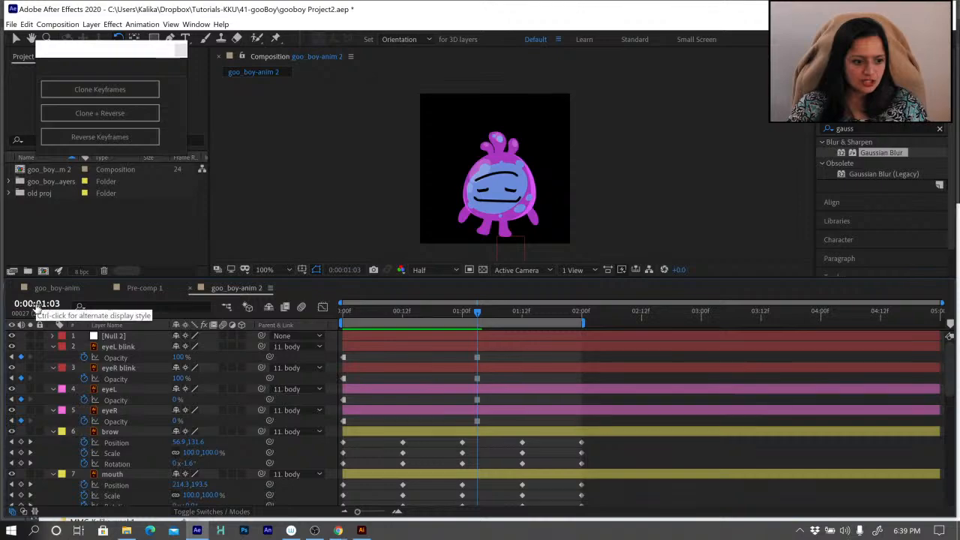
Advance four frames to 0:00:01:07 and set the Opacity of eyeL blink and eyeR blink to 0%.
left_click(37, 303)
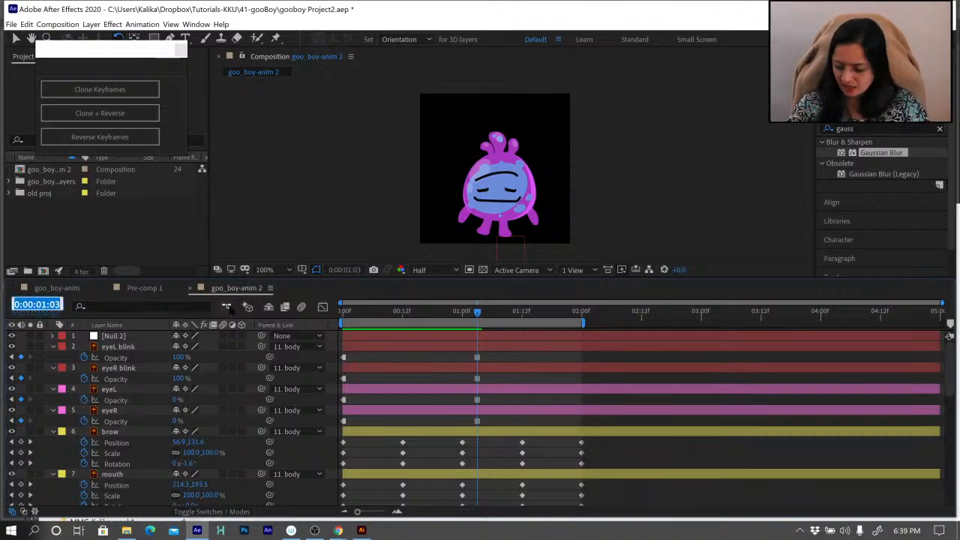
type("+4")
key("Return")
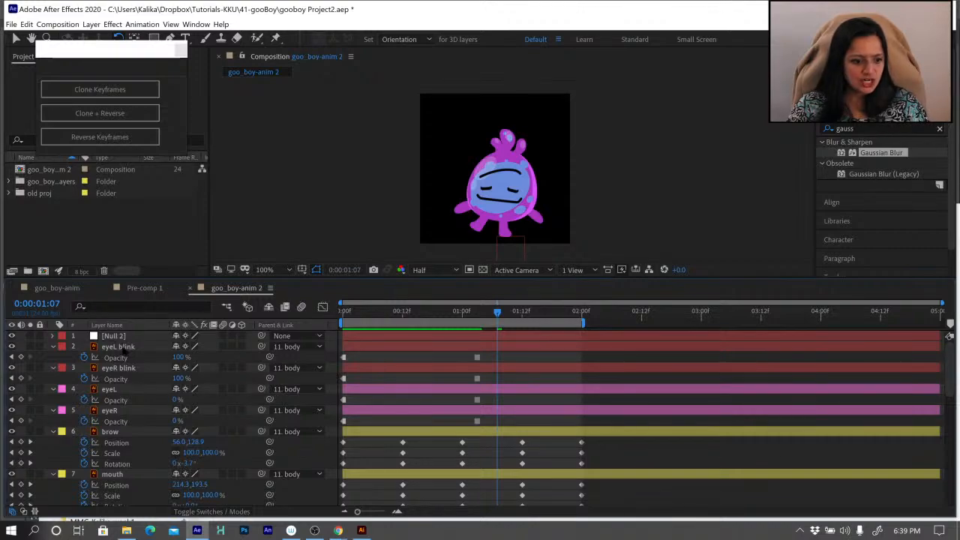
left_click(120, 346)
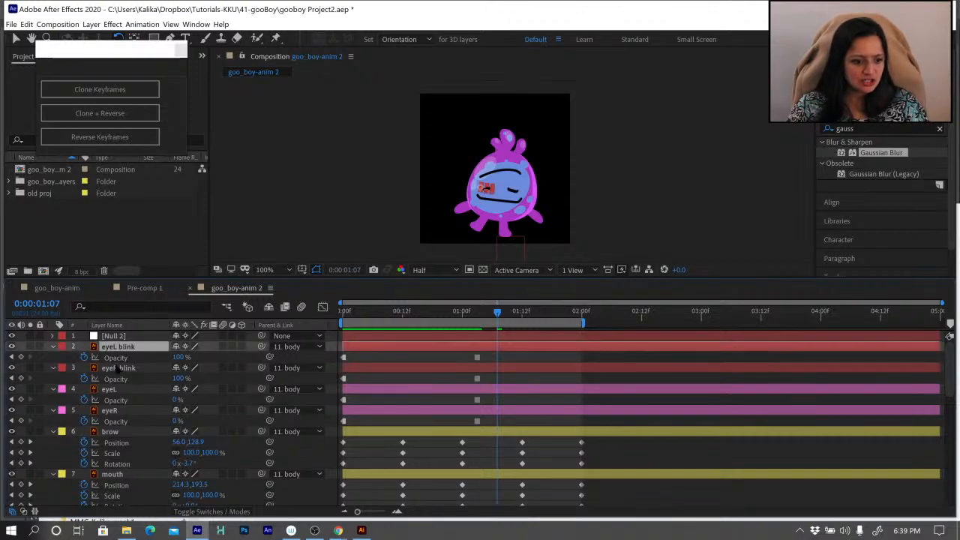
left_click(118, 368, "shift")
key("alt+shift+t")
left_click_drag(98, 359, 50, 391)
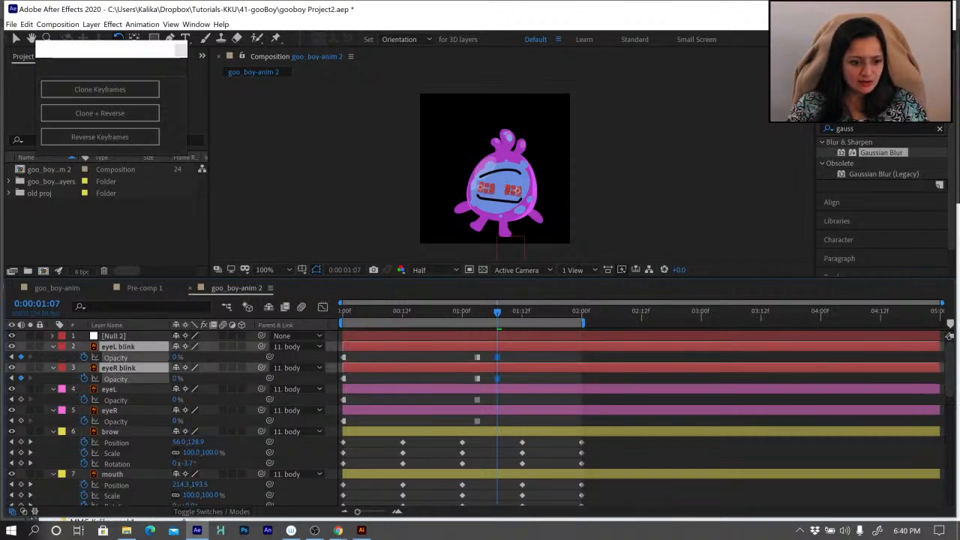
Set the Opacity of eyeL and eyeR to 100% at 0:00:01:07, and preview the blink.
left_click(110, 392)
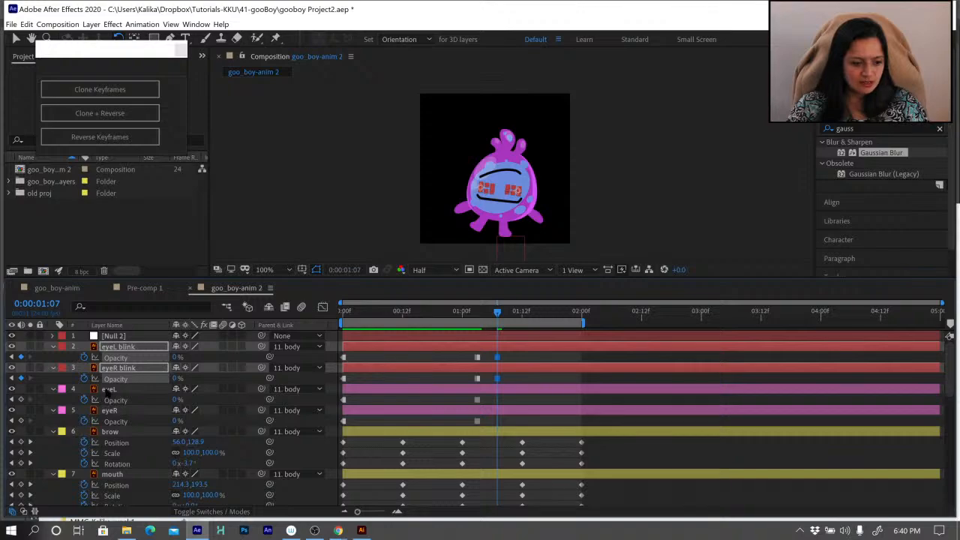
left_click(109, 389)
left_click(110, 410, "shift")
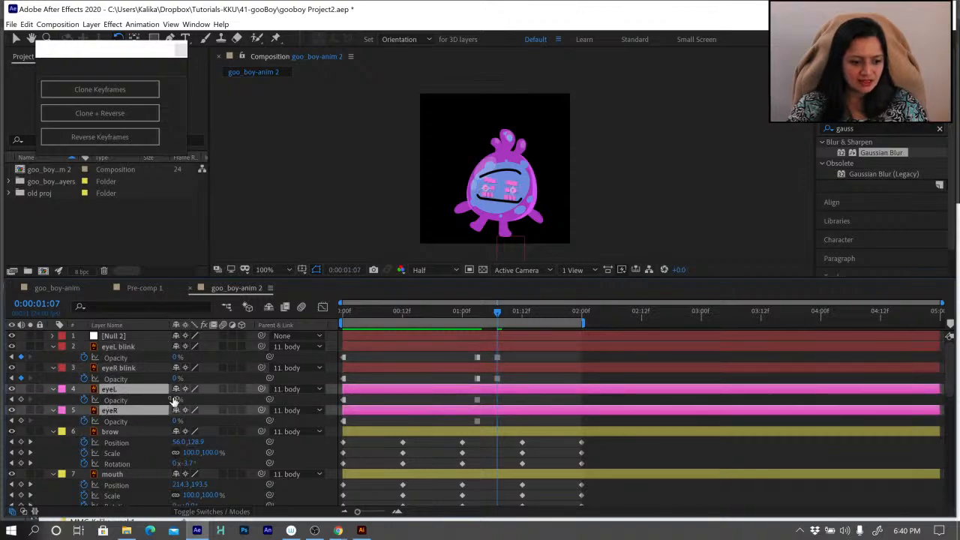
left_click_drag(175, 399, 379, 399)
left_click(537, 377)
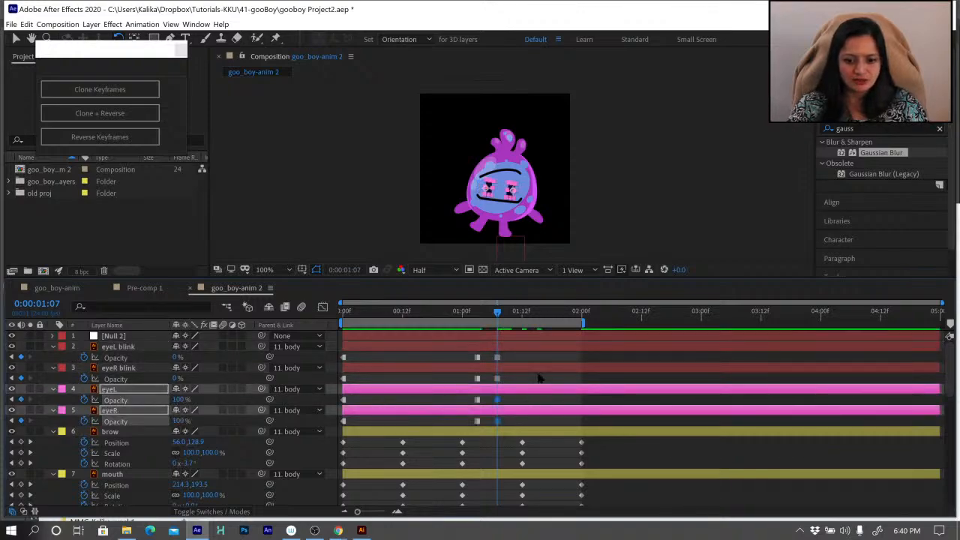
key("space")
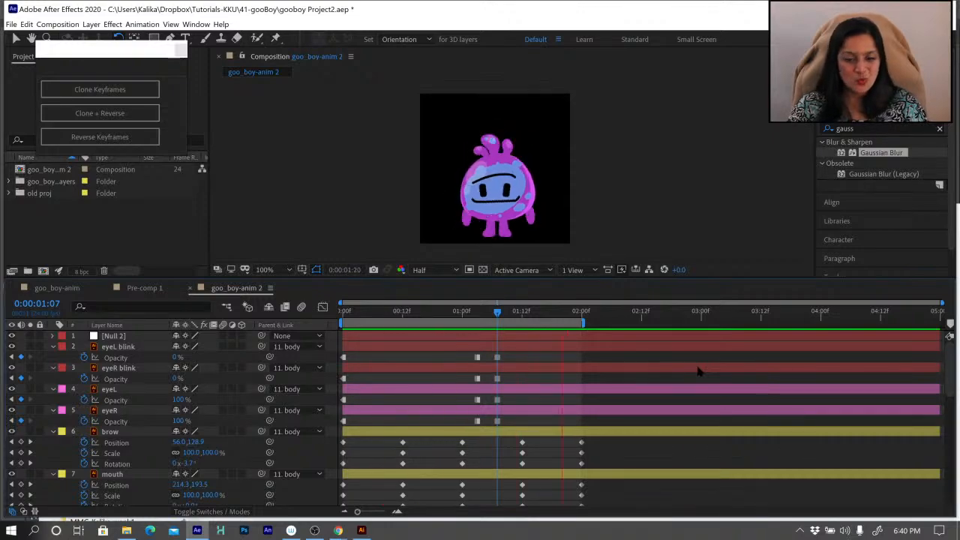
key("space")
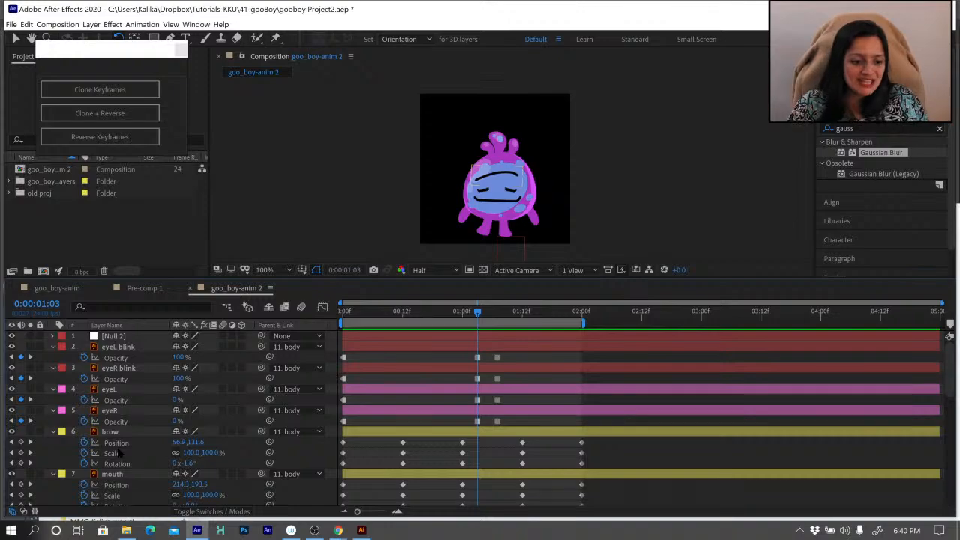
Shift the three middle keyframe columns of blob1, blob2 and blob3 two frames later, starting at 0:00:00:14, and preview the motion.
scroll(144, 435, "down", 5)
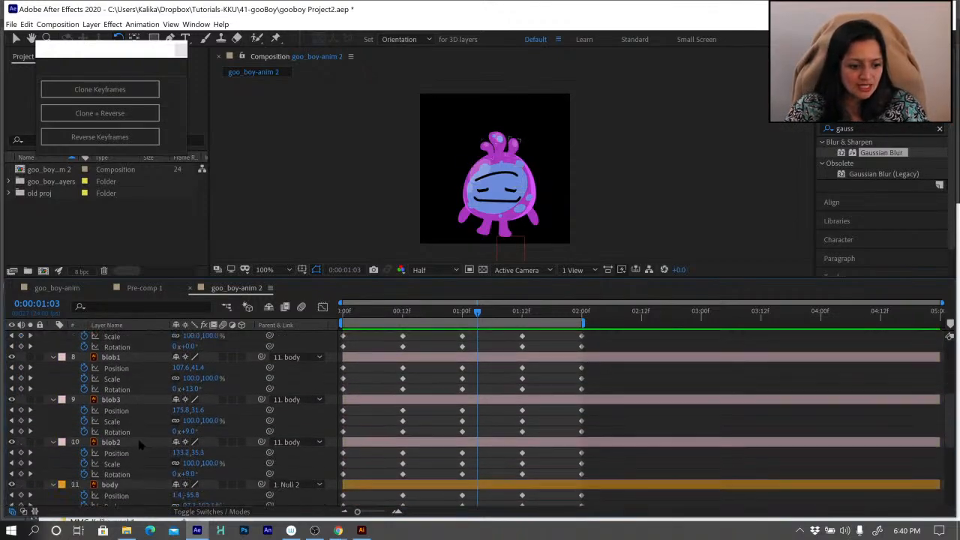
left_click(138, 442)
left_click(115, 358, "shift")
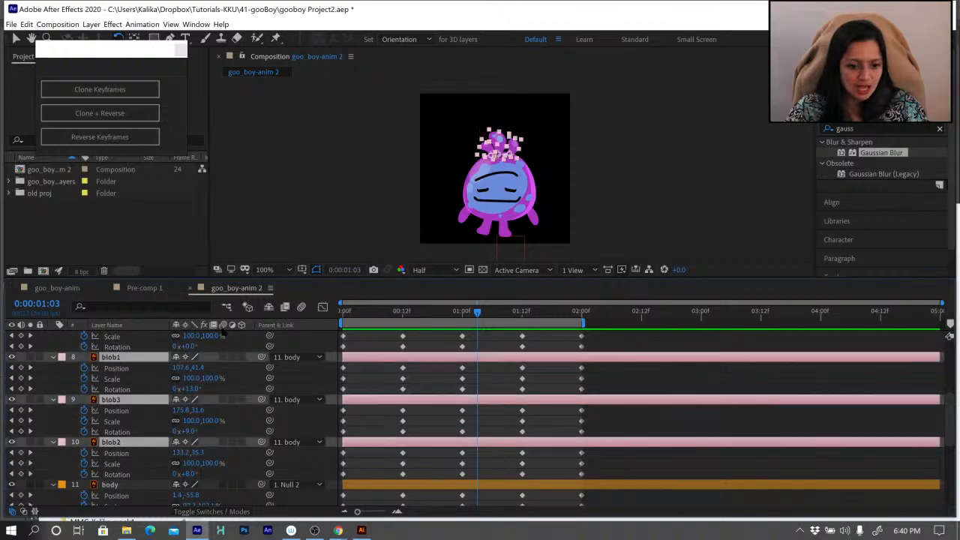
left_click(389, 366)
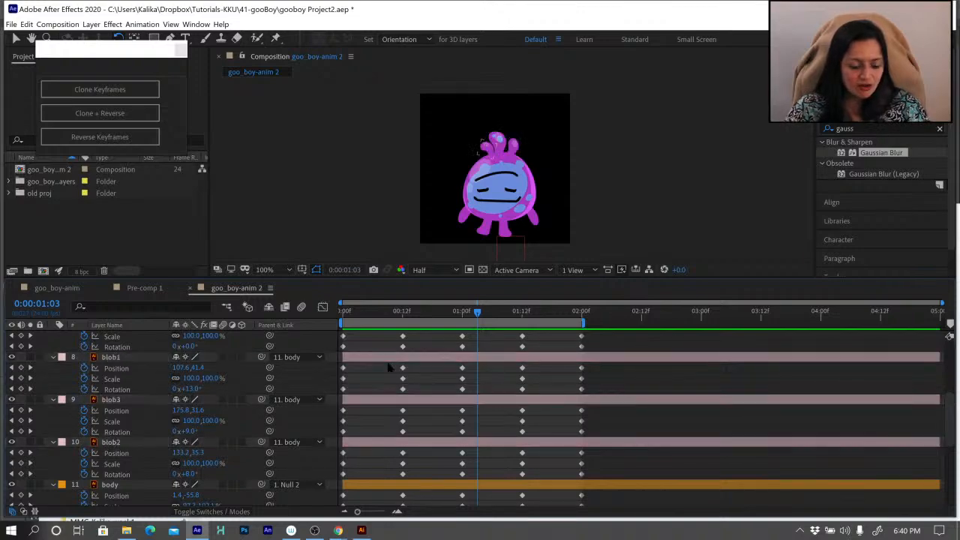
left_click_drag(389, 367, 527, 482)
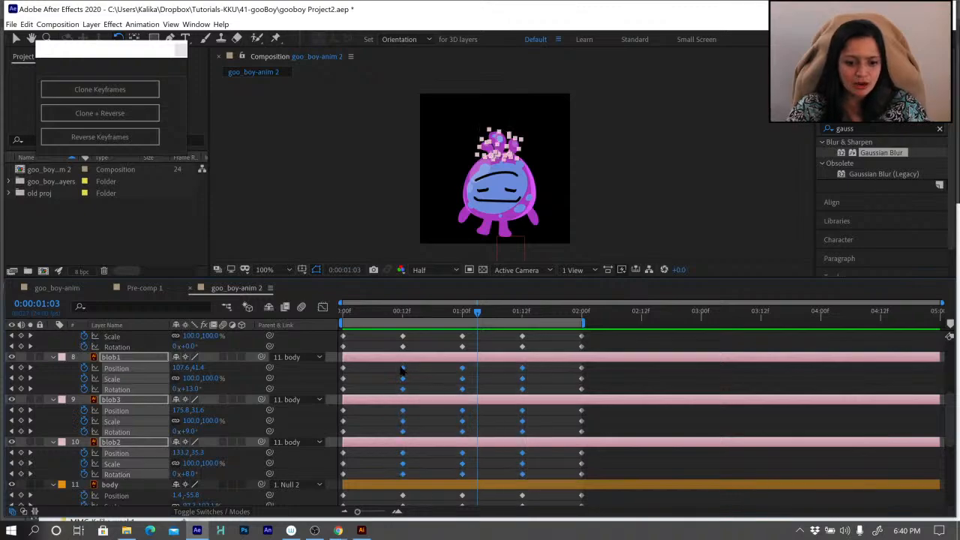
mouse_move(402, 369)
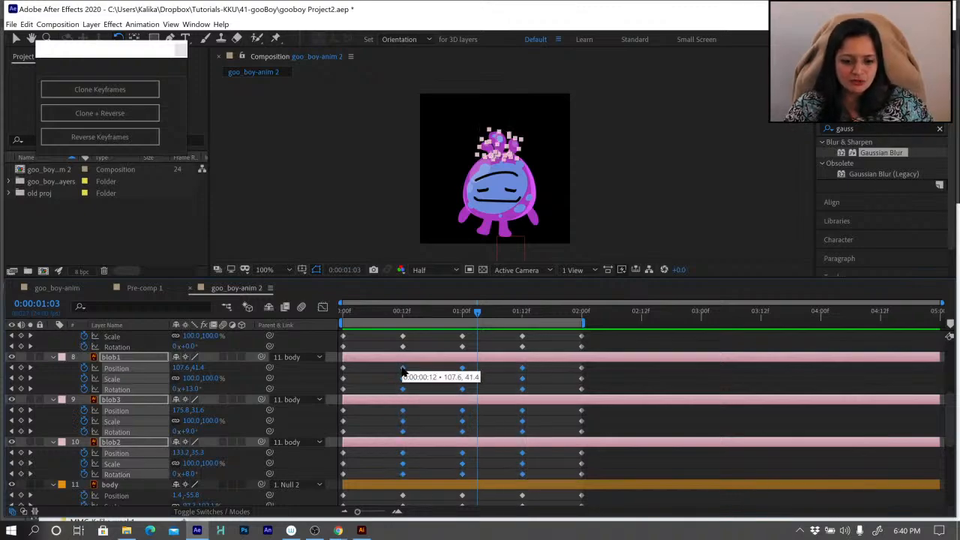
left_click_drag(402, 370, 413, 373)
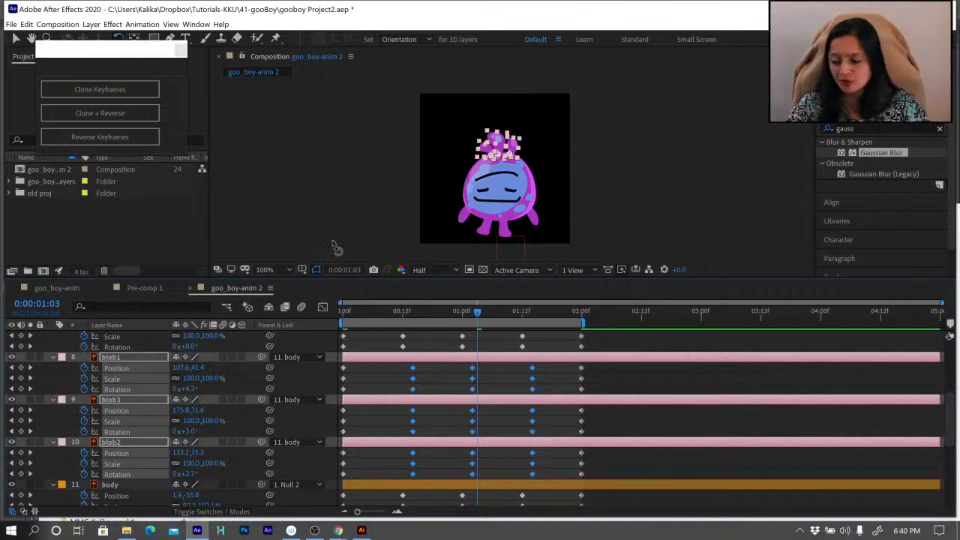
key("space")
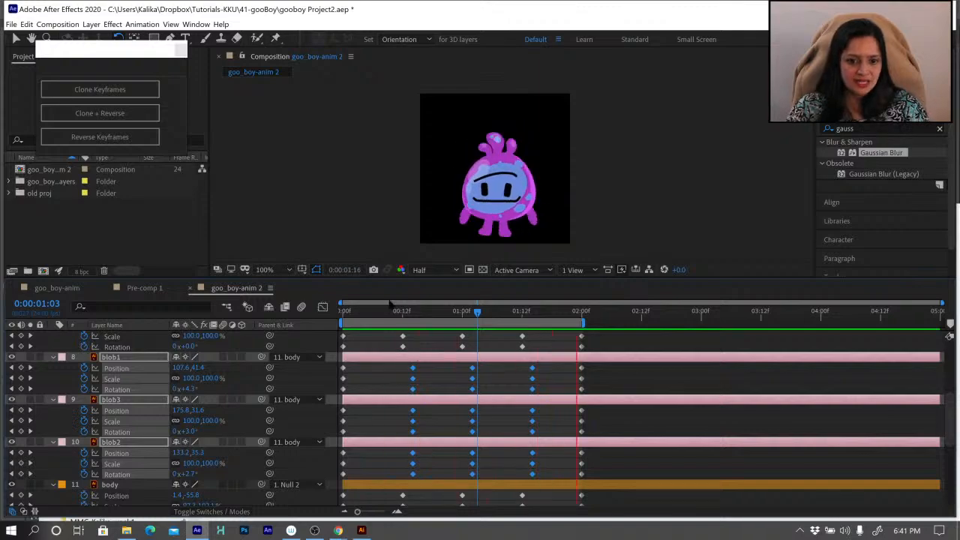
key("space")
left_click(66, 417)
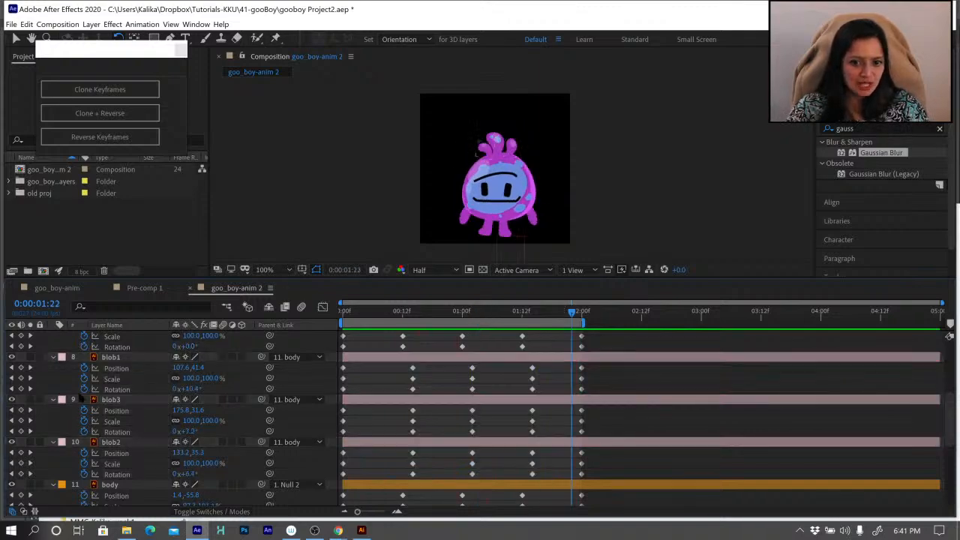
Delay blob2's three middle keyframe columns by one more frame, starting at 0:00:00:15, and preview the offset.
left_click(114, 442)
left_click_drag(484, 449, 478, 477)
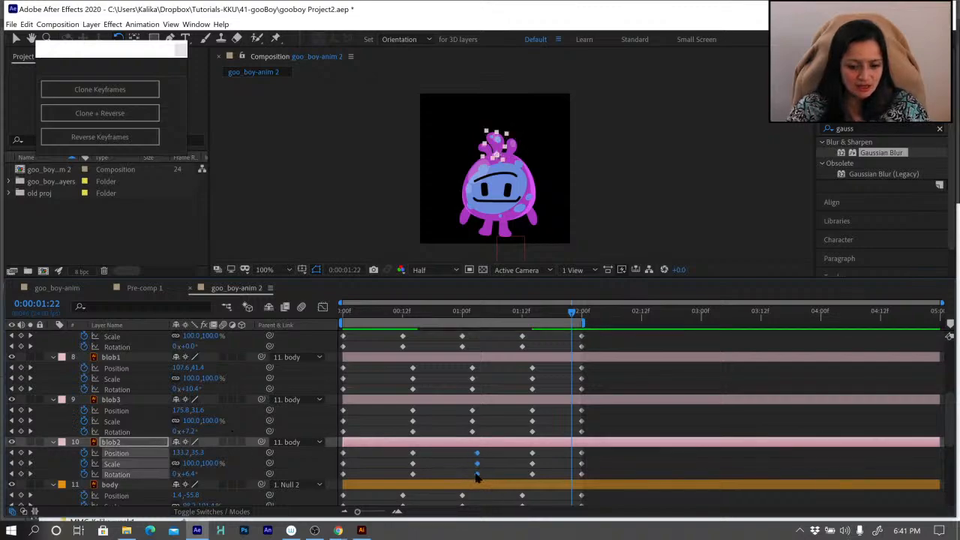
left_click(411, 314)
left_click_drag(410, 315, 417, 315)
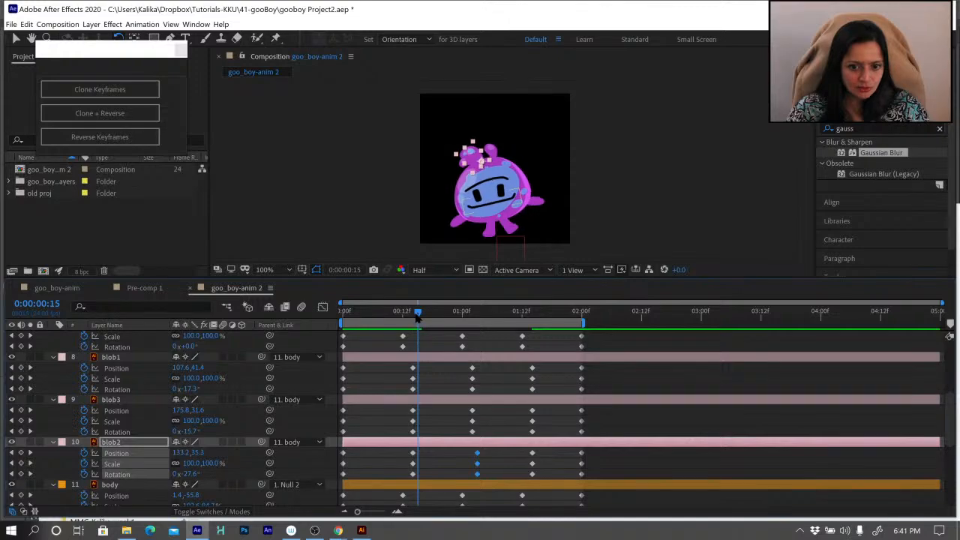
left_click_drag(422, 453, 418, 476)
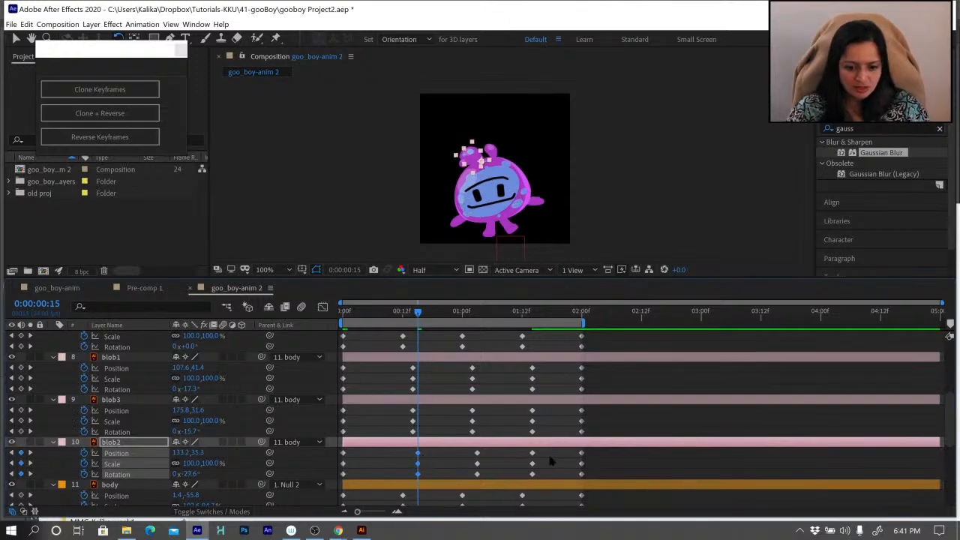
left_click_drag(538, 449, 536, 477)
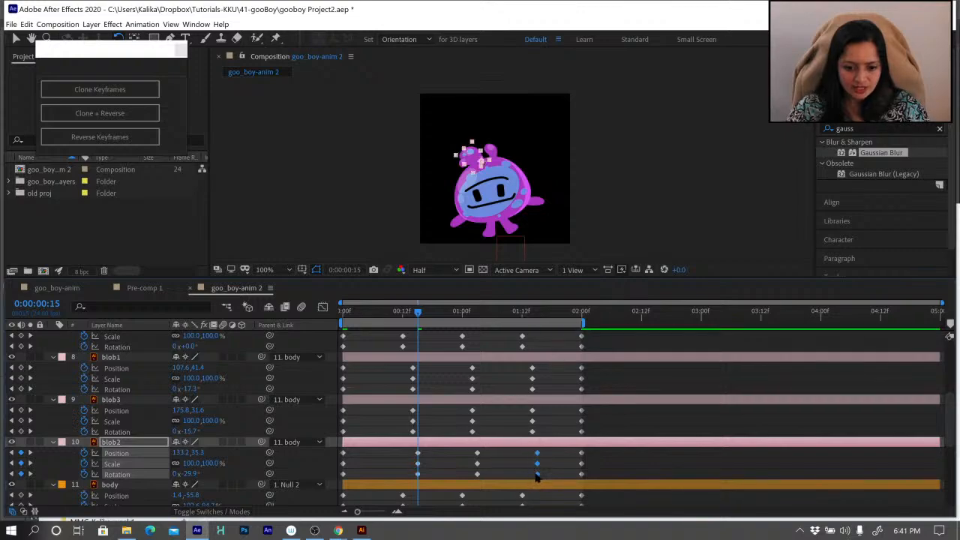
left_click(541, 372)
key("space")
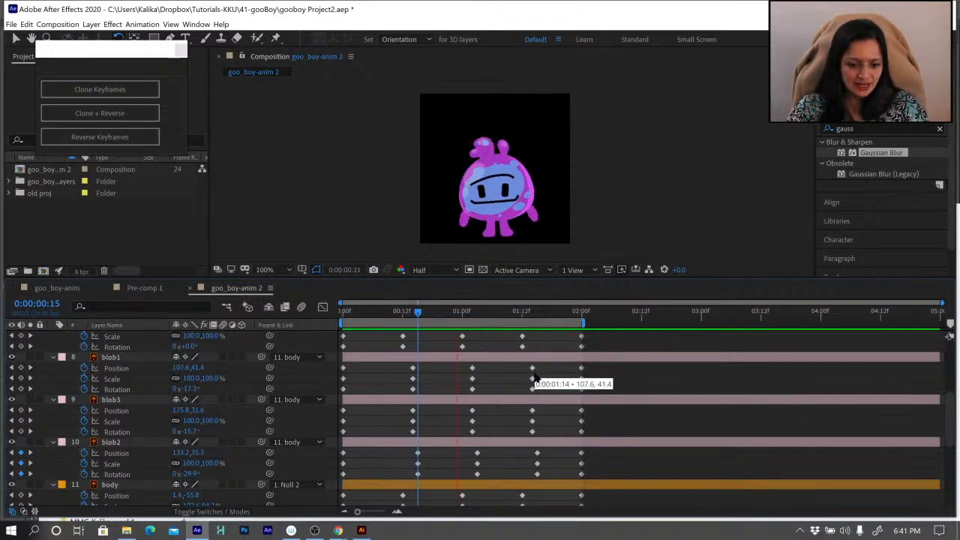
key("space")
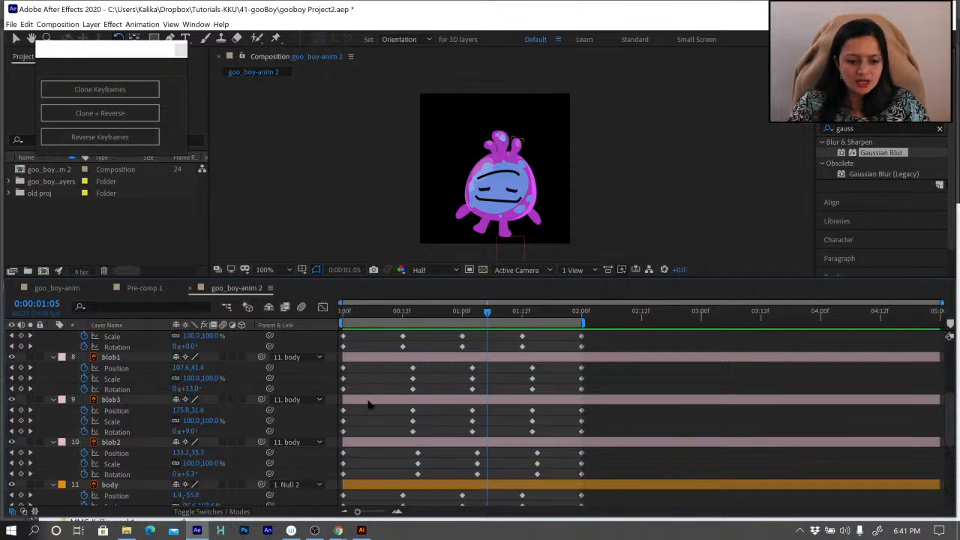
Apply Easy Ease to the first Position, Scale and Rotation keyframes of all layers from brow to footL.
scroll(368, 405, "up", 5)
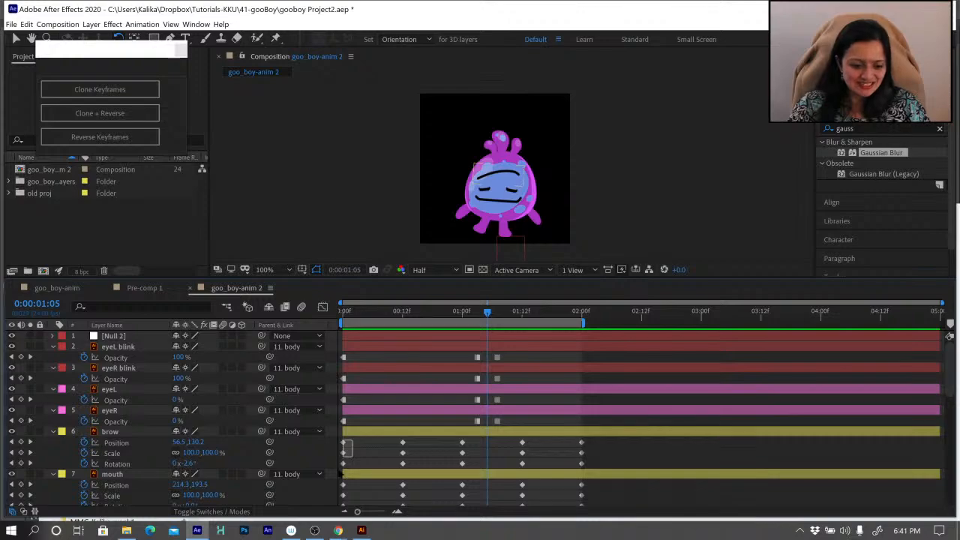
left_click_drag(352, 444, 318, 492)
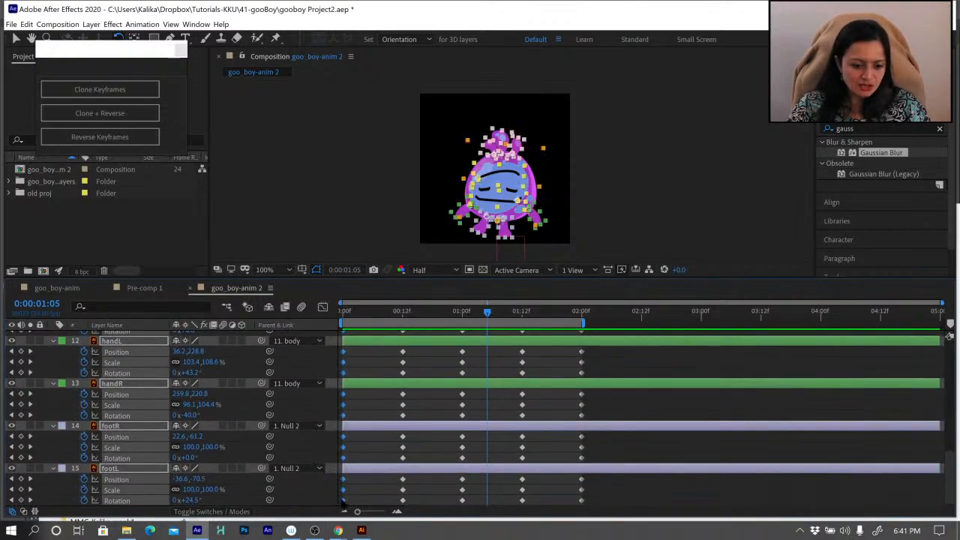
right_click(343, 501)
mouse_move(387, 493)
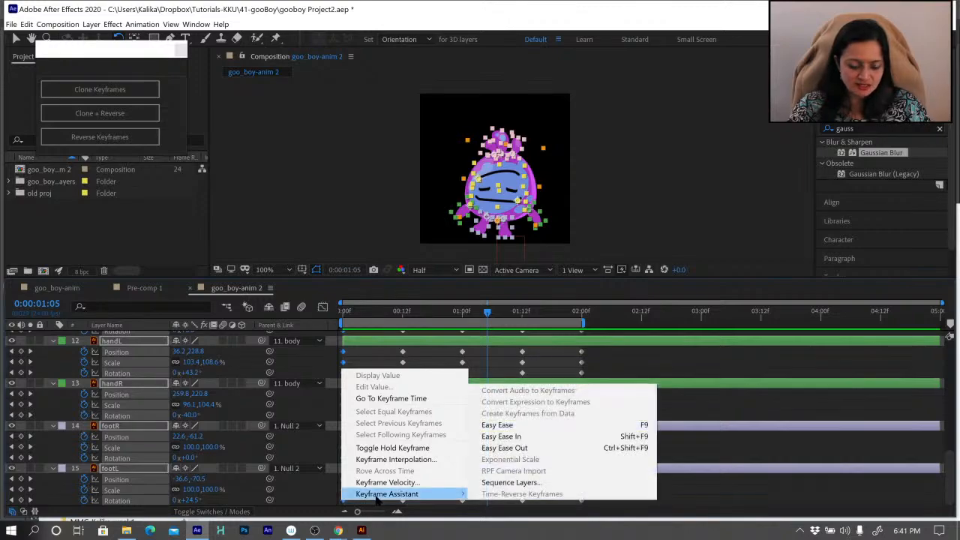
left_click(517, 426)
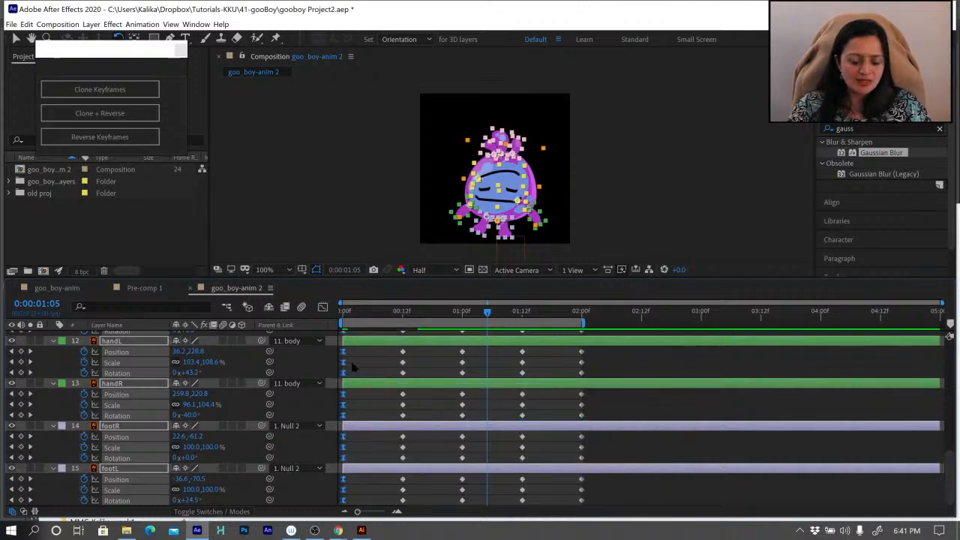
Apply Easy Ease to the keyframes around 0:00:00:12 on all layers from footL up to brow.
left_click_drag(388, 311, 404, 319)
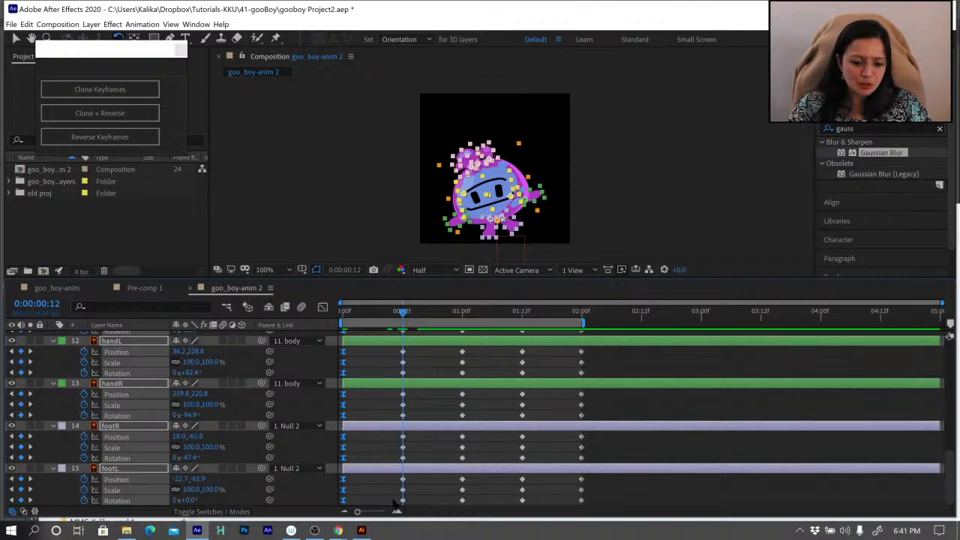
left_click_drag(393, 503, 419, 406)
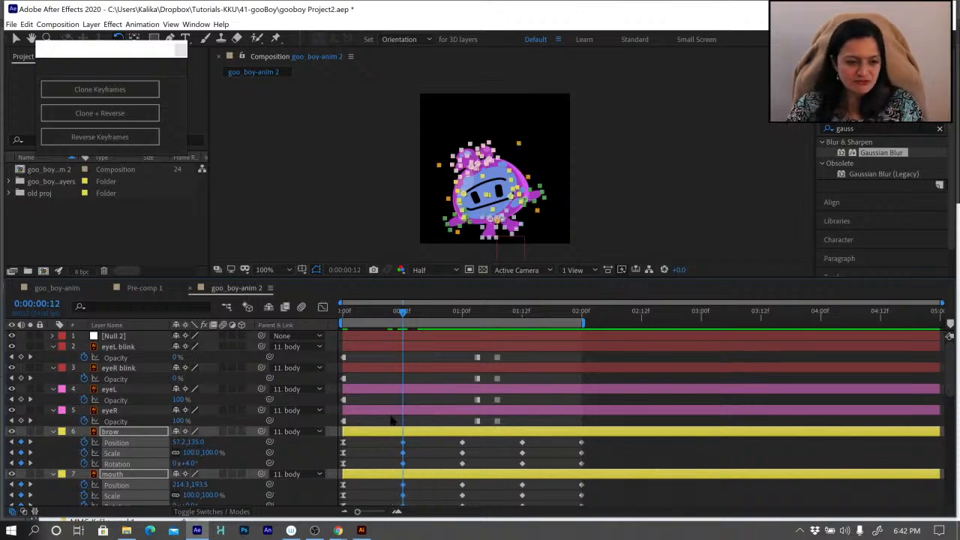
right_click(402, 444)
mouse_move(461, 435)
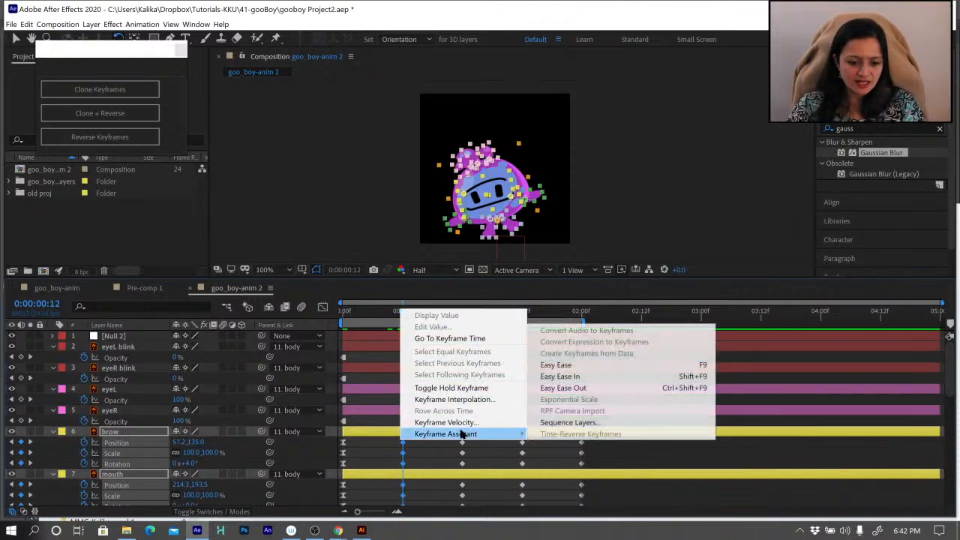
left_click(575, 365)
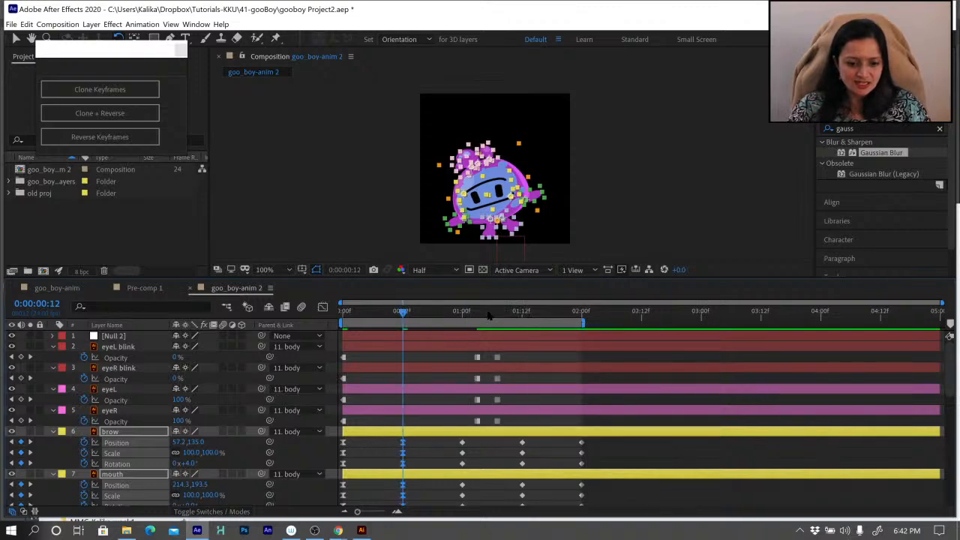
Apply Easy Ease to the keyframes around 0:00:01:12 on all layers from brow to footL.
left_click_drag(457, 315, 531, 340)
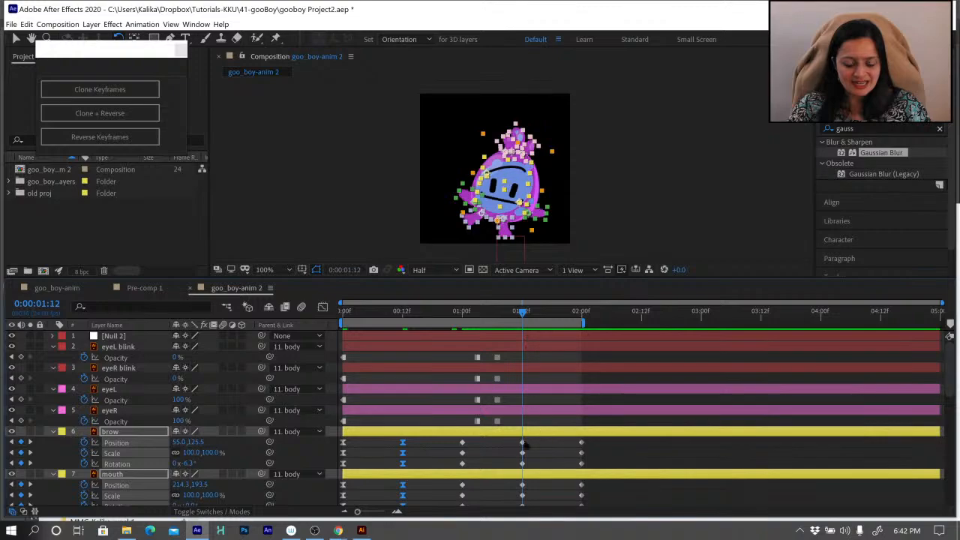
left_click_drag(512, 442, 550, 537)
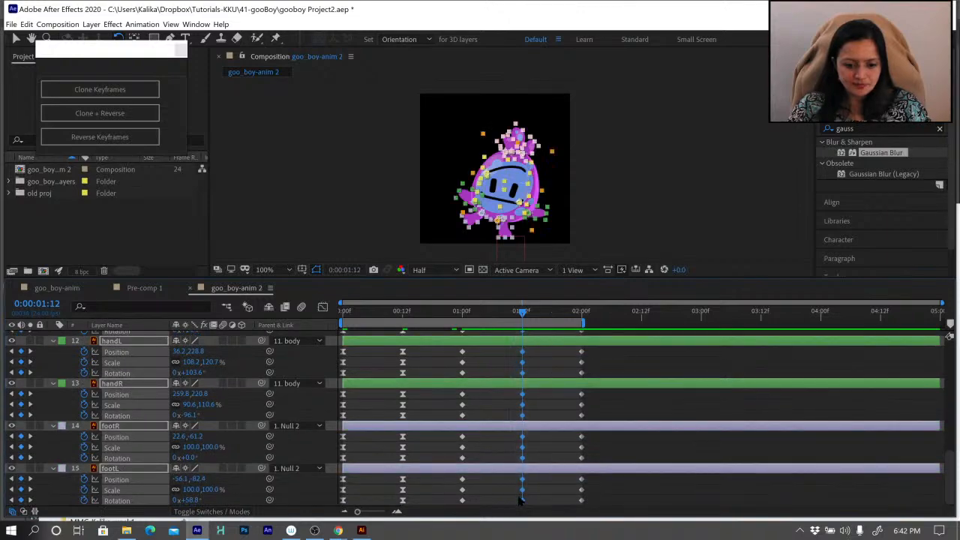
right_click(523, 504)
mouse_move(568, 494)
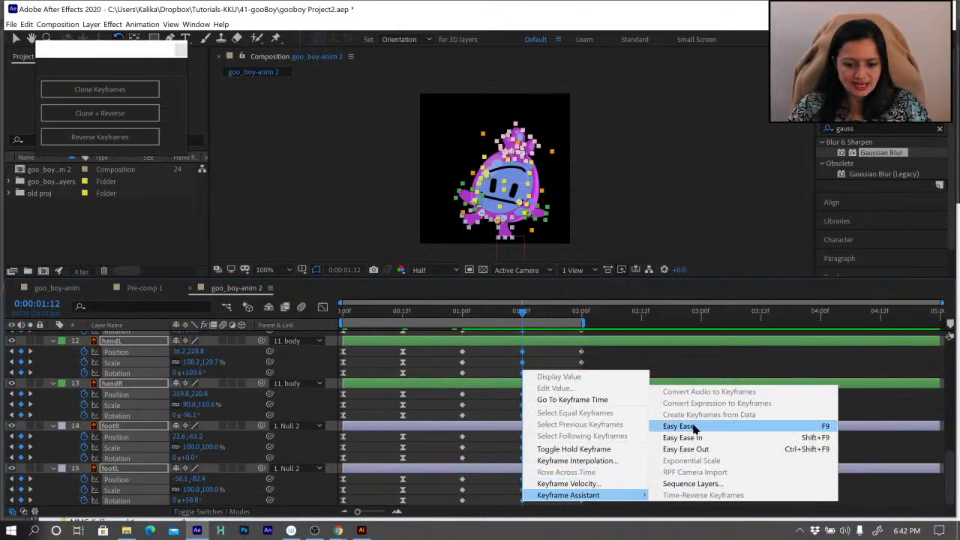
left_click(693, 427)
Apply Easy Ease to the final keyframes at 0:00:02:00 on all layers from footL up to brow.
left_click(581, 311)
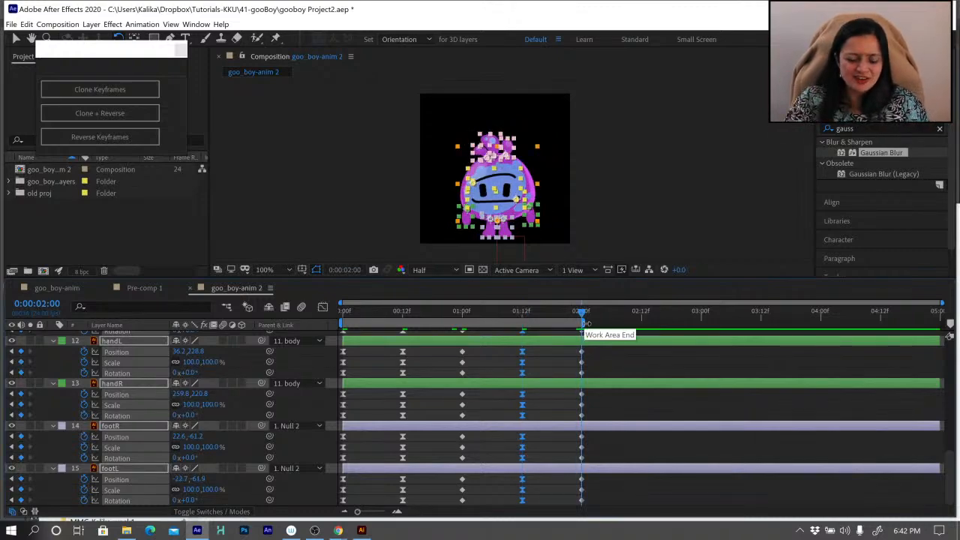
key("space")
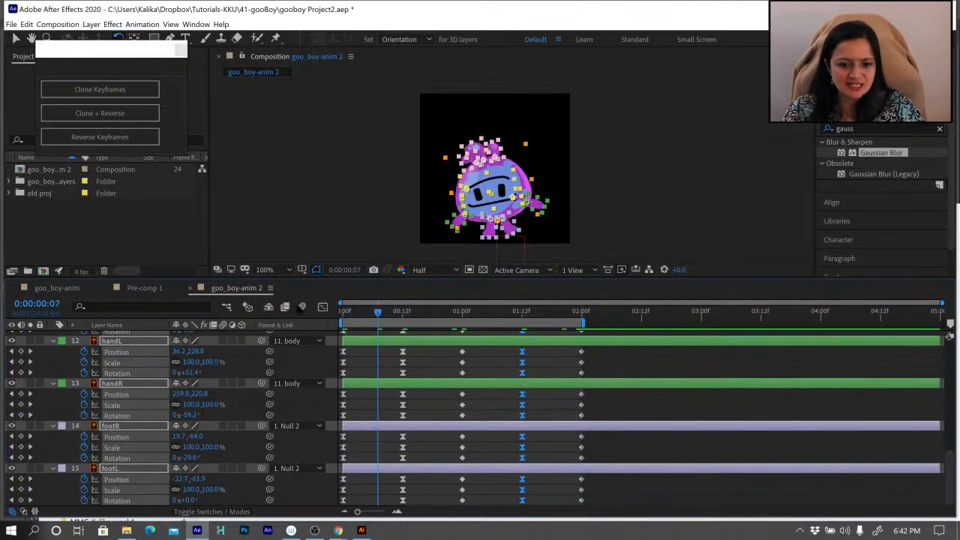
left_click(599, 355)
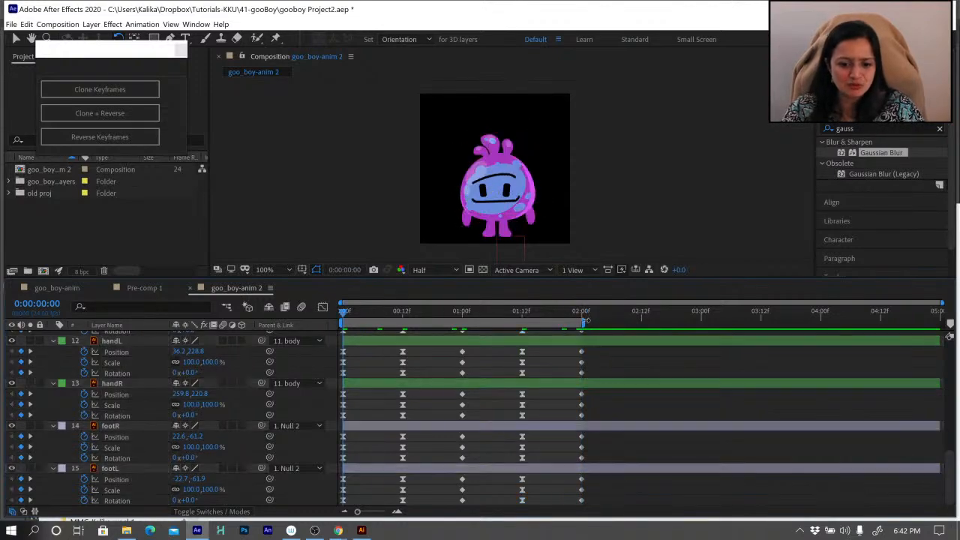
left_click(581, 311)
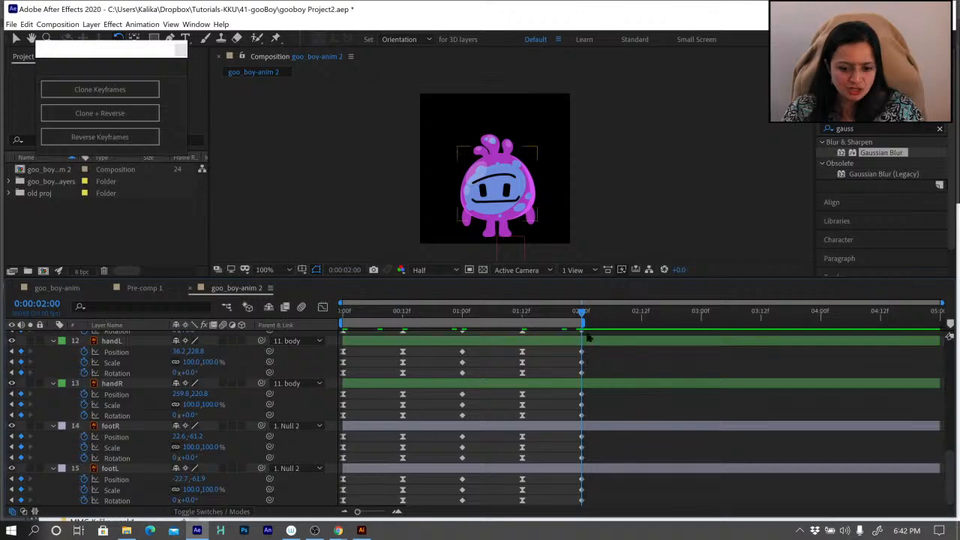
left_click_drag(358, 511, 380, 511)
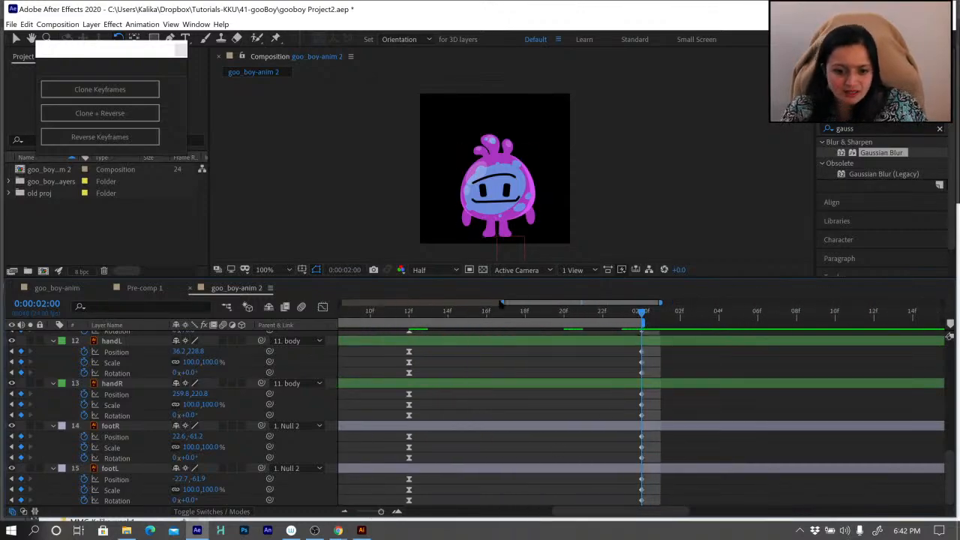
left_click_drag(501, 302, 341, 302)
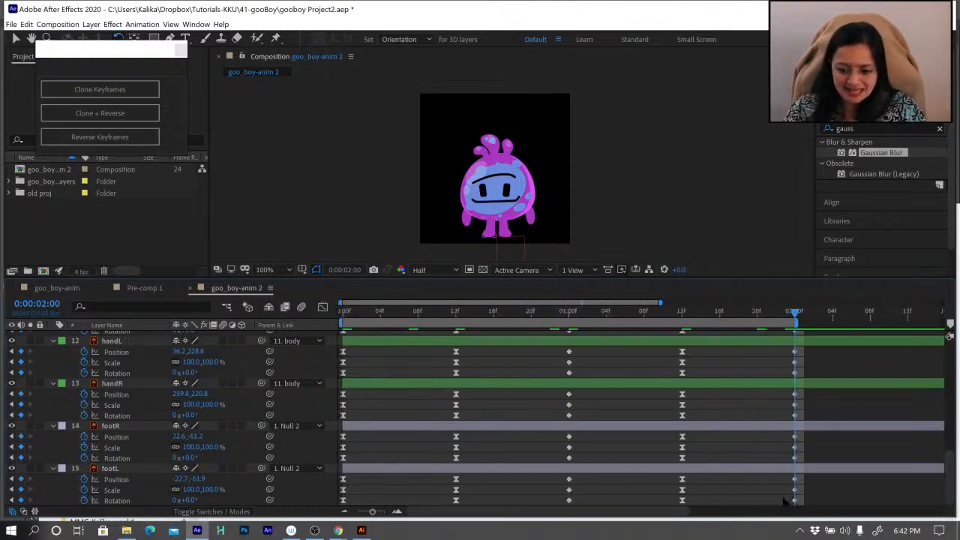
left_click_drag(784, 442, 804, 263)
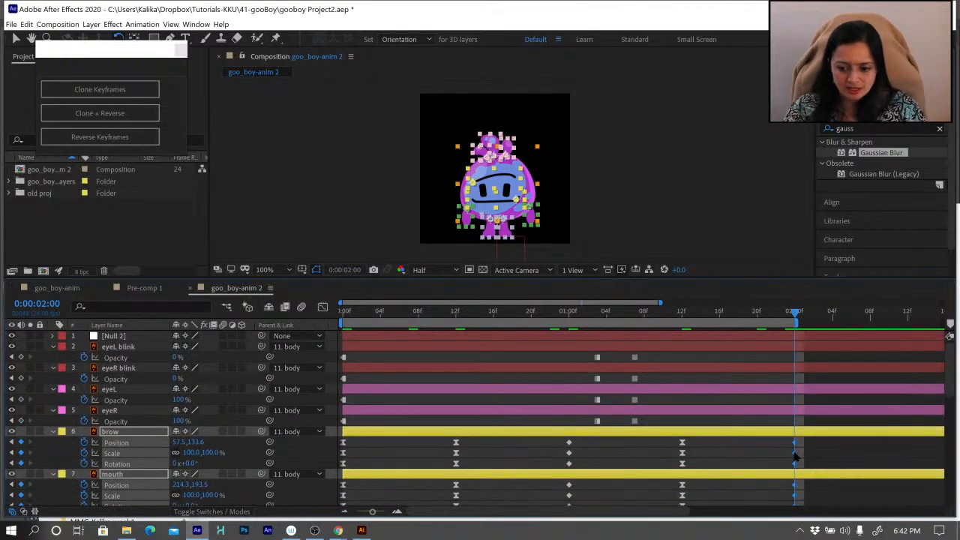
left_click(624, 382)
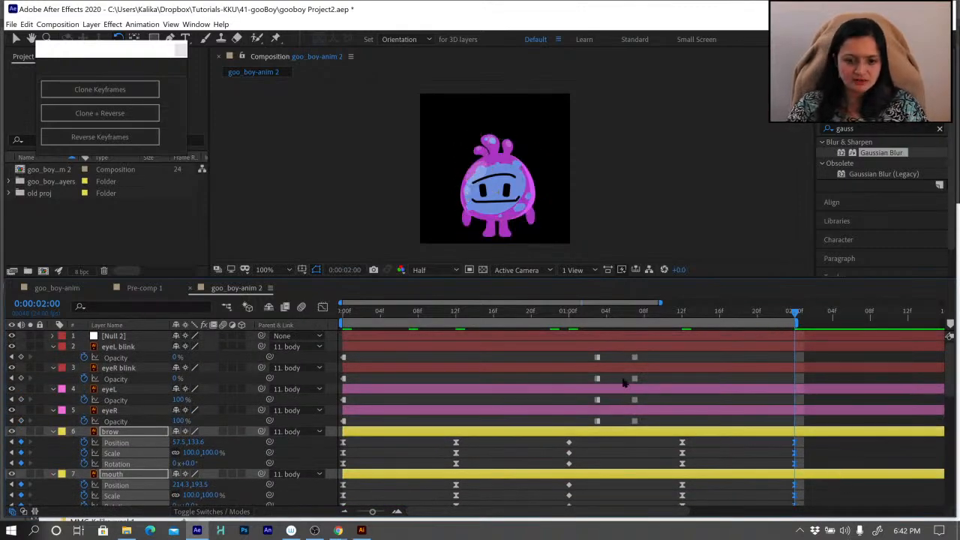
Preview the eased sway and return the playhead to 0:00:00:12.
key("space")
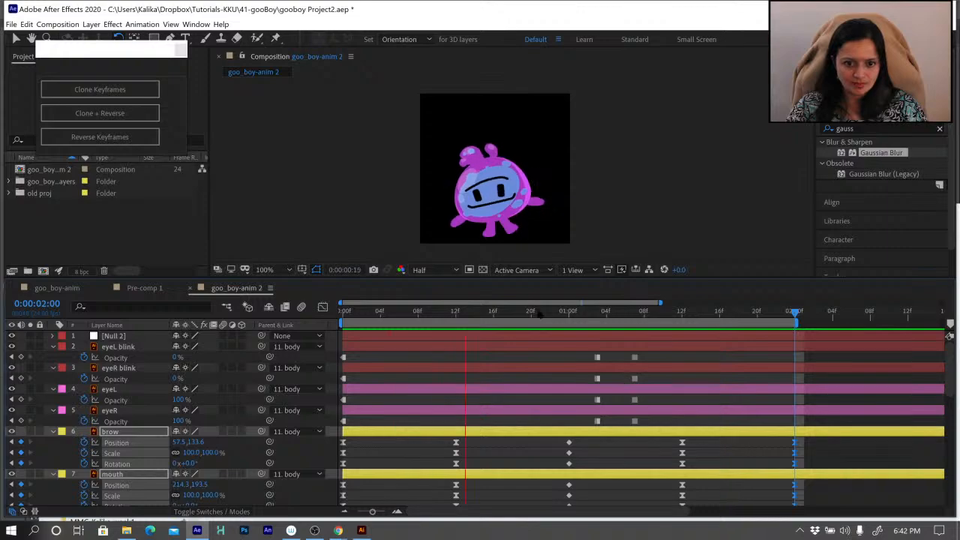
key("space")
mouse_move(451, 316)
left_mouse_down()
mouse_move(467, 322)
mouse_move(459, 322)
left_mouse_up()
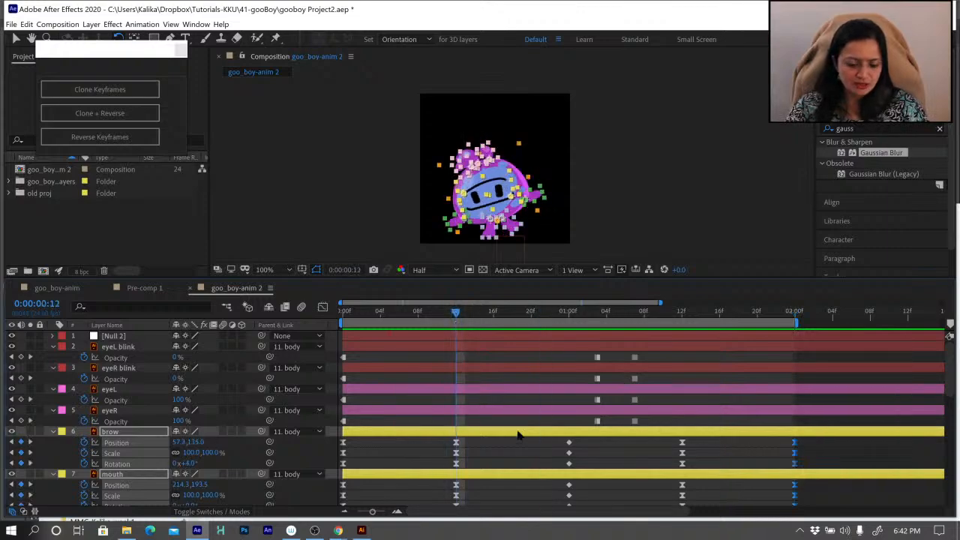
Compare the timing of the blob1, blob2 and blob3 keyframes with the body's keyframes around 0:00:00:12.
scroll(517, 435, "down", 5)
scroll(509, 438, "down", 1)
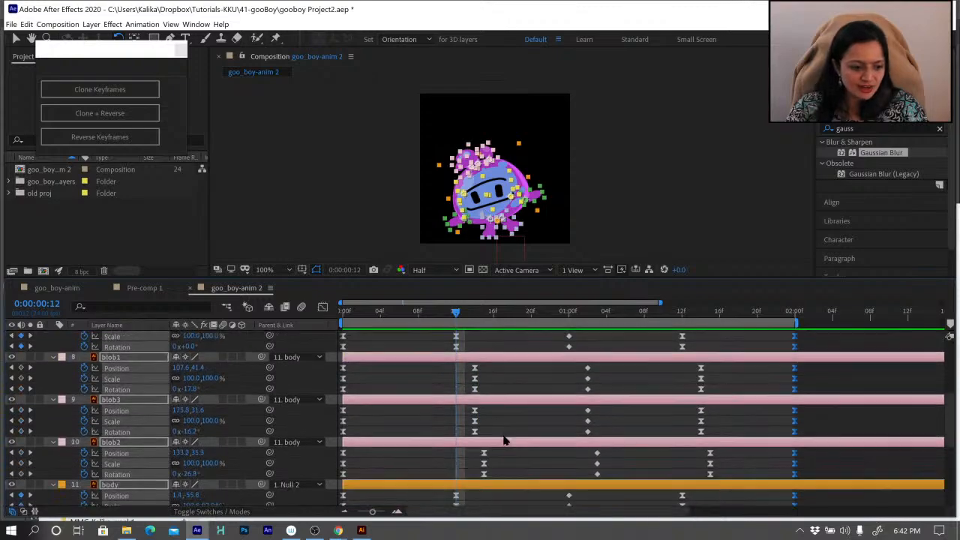
scroll(505, 440, "down", 2)
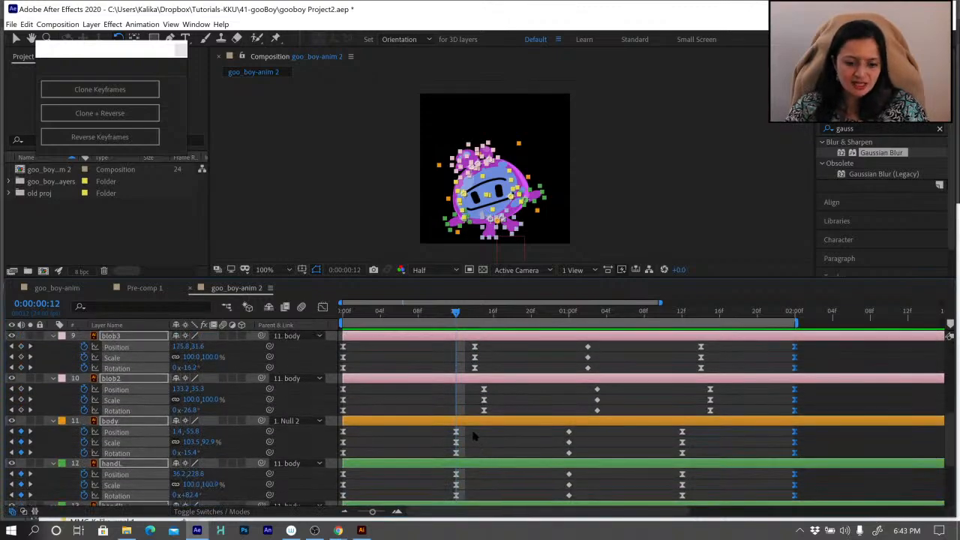
left_click_drag(482, 321, 504, 327)
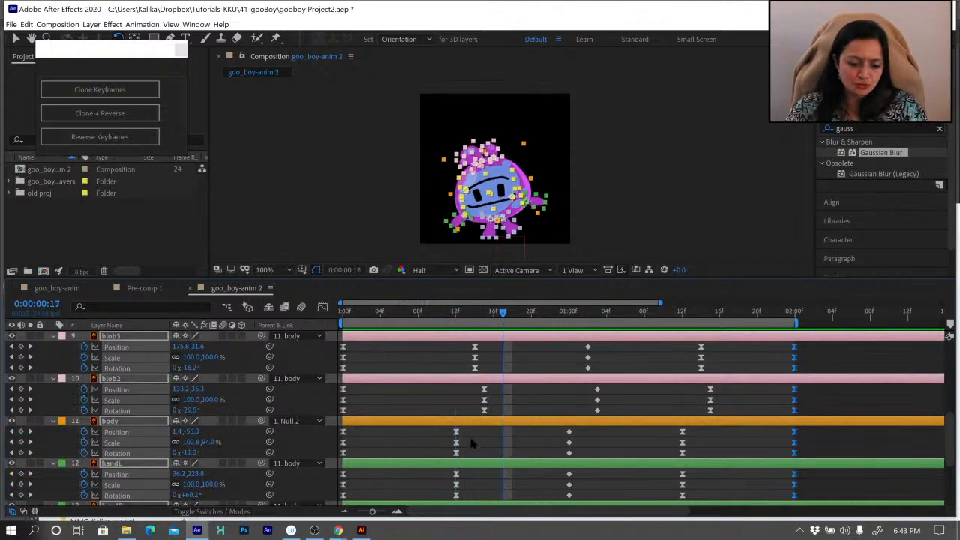
left_click_drag(472, 428, 441, 454)
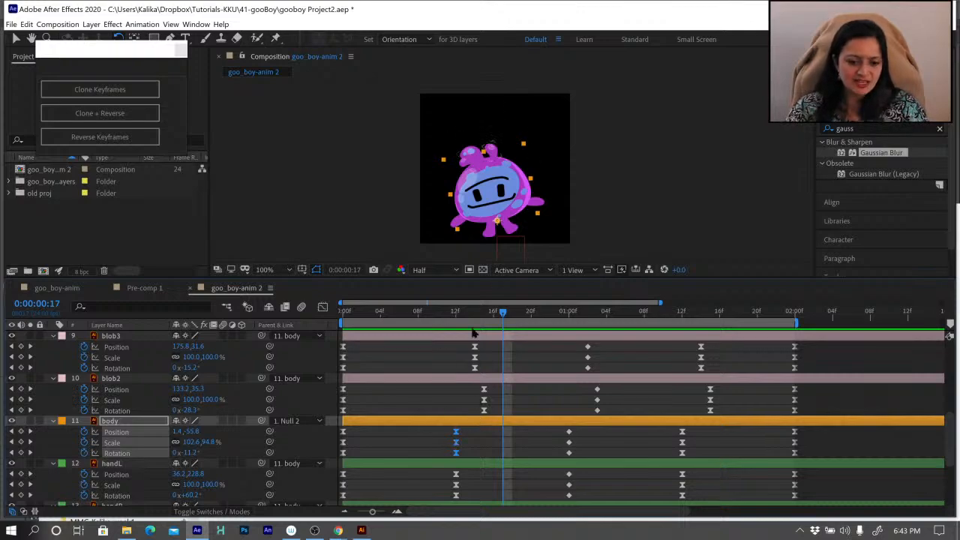
left_click_drag(471, 315, 502, 315)
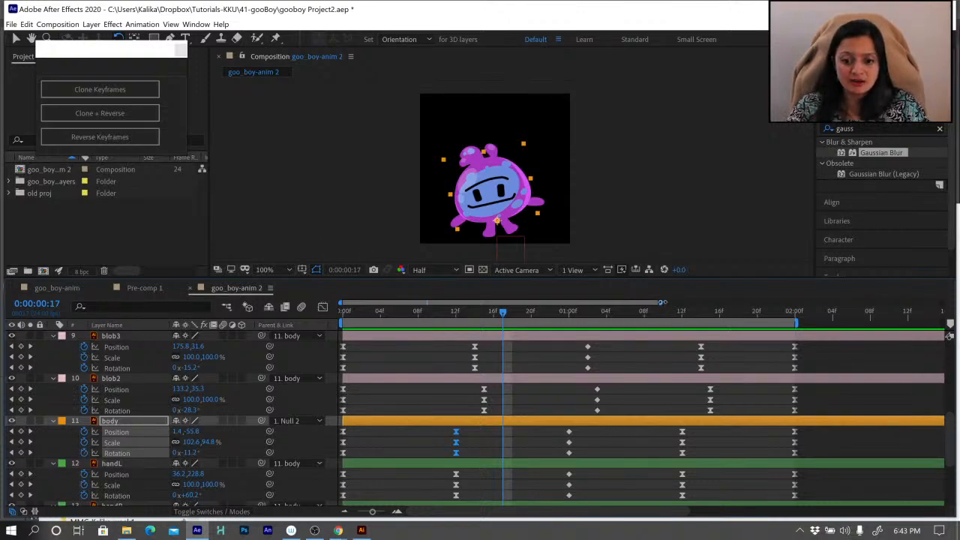
Preview the sway loop from the start and trim the composition to its two-second work area.
left_click_drag(662, 302, 956, 315)
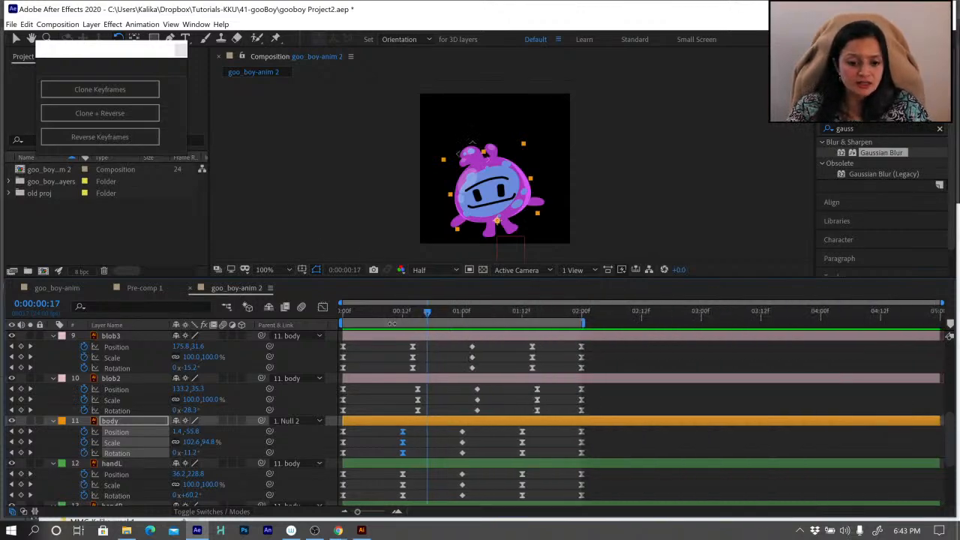
left_click(443, 355)
key("space")
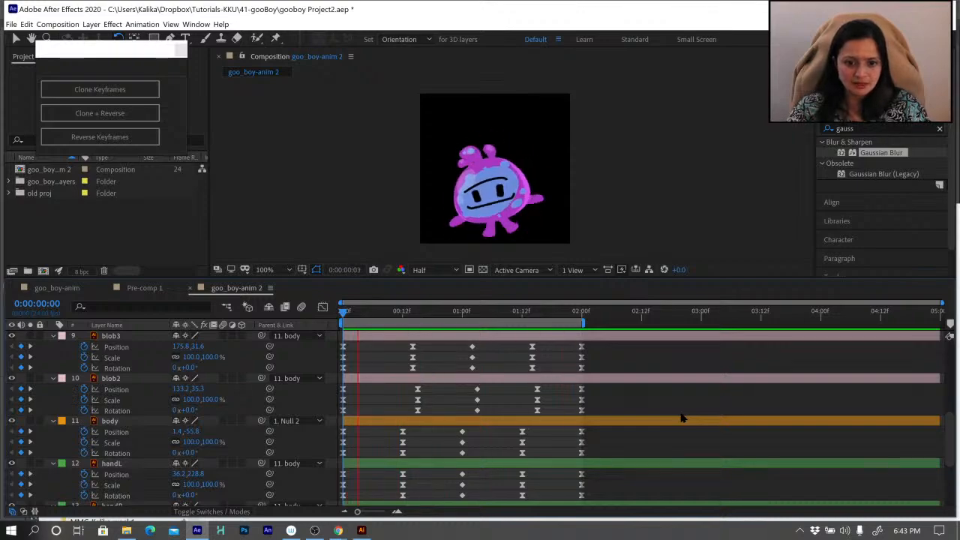
key("space")
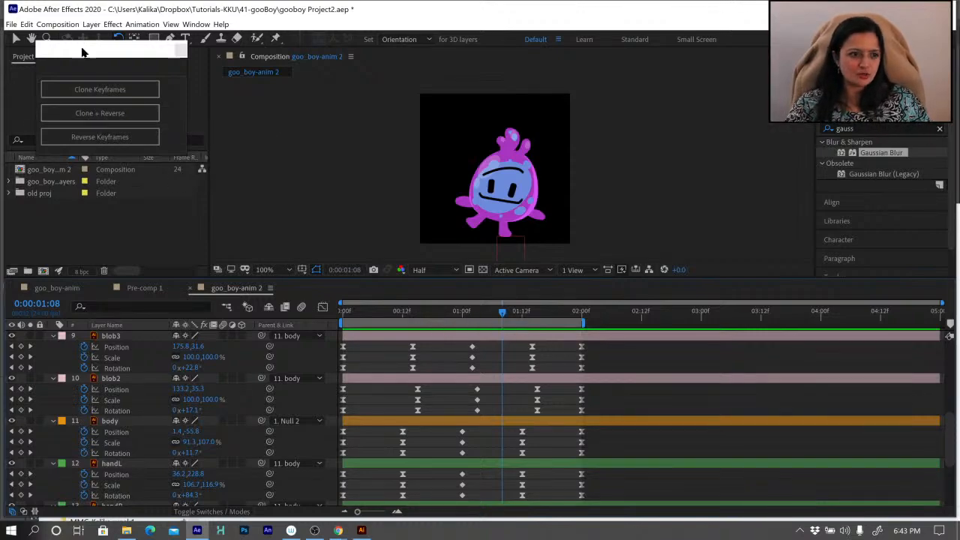
left_click(66, 27)
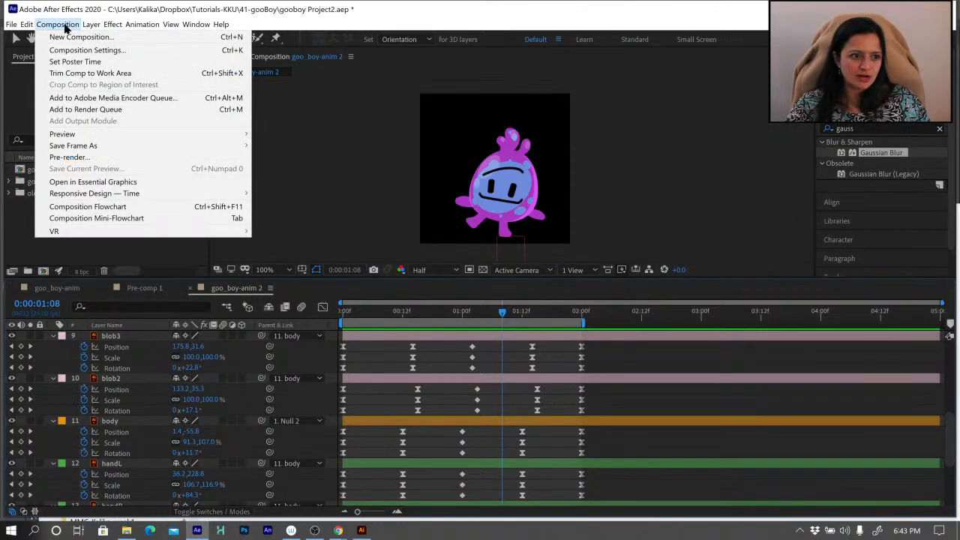
left_click(75, 72)
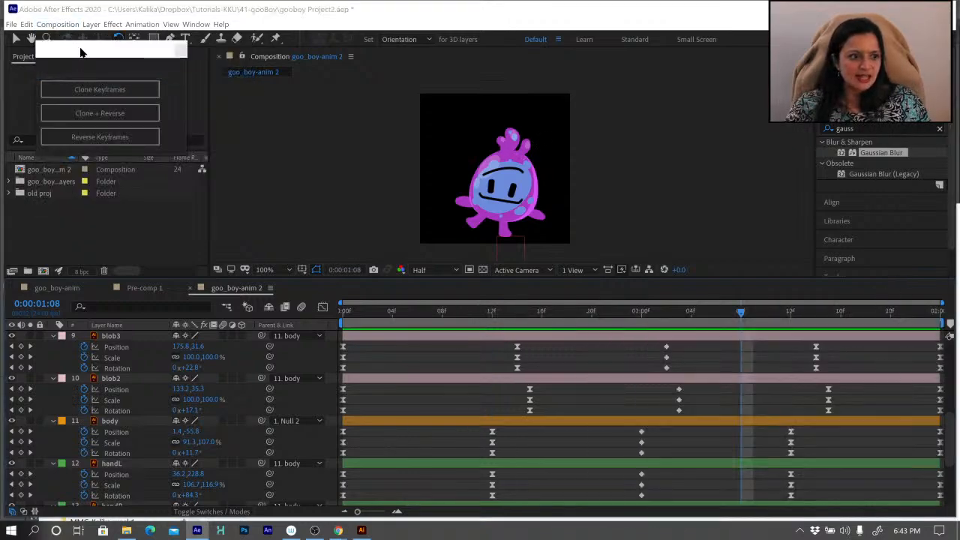
Start a new composition with a width and height of 1080 px.
mouse_move(79, 50)
left_mouse_down()
mouse_move(188, 78)
mouse_move(177, 79)
left_mouse_up()
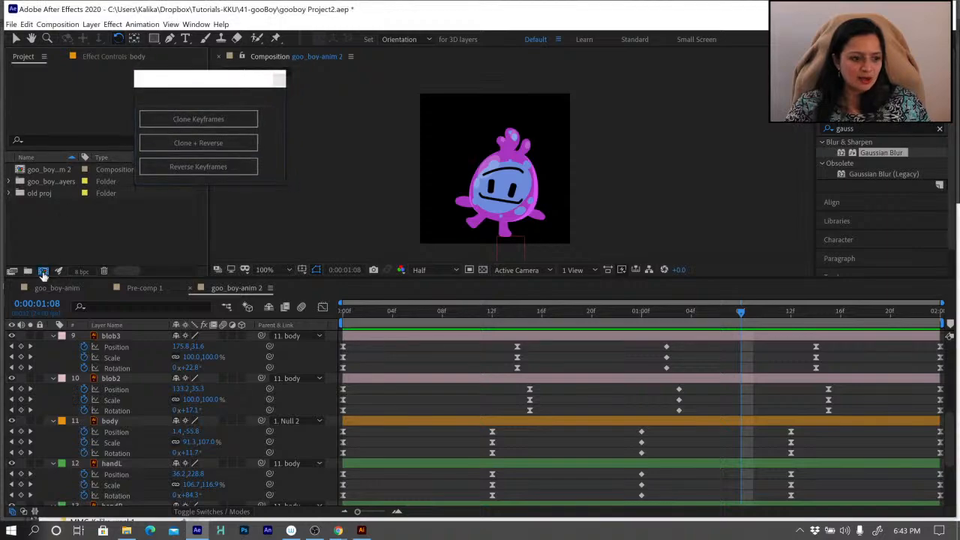
left_click(43, 270)
left_click_drag(574, 77, 552, 73)
left_click(405, 169)
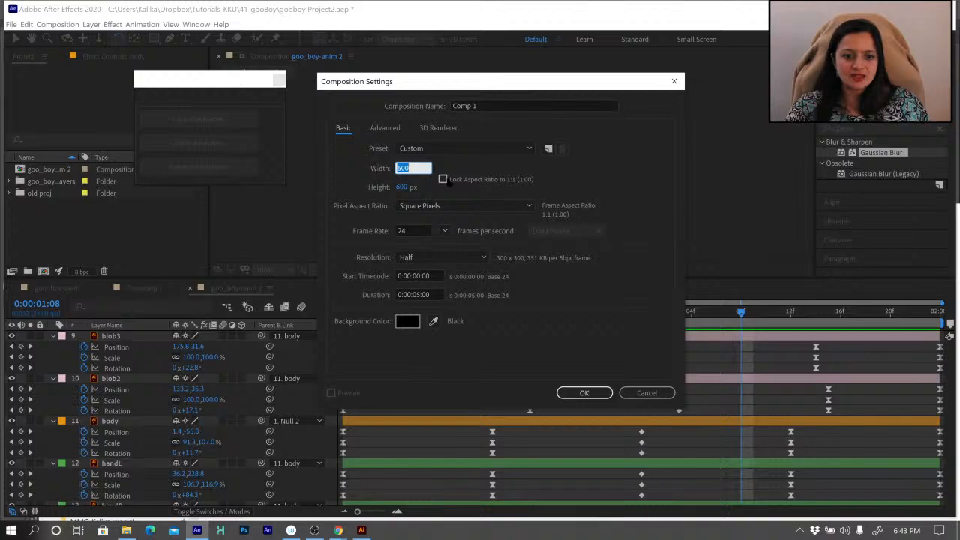
type("1080")
key("Tab")
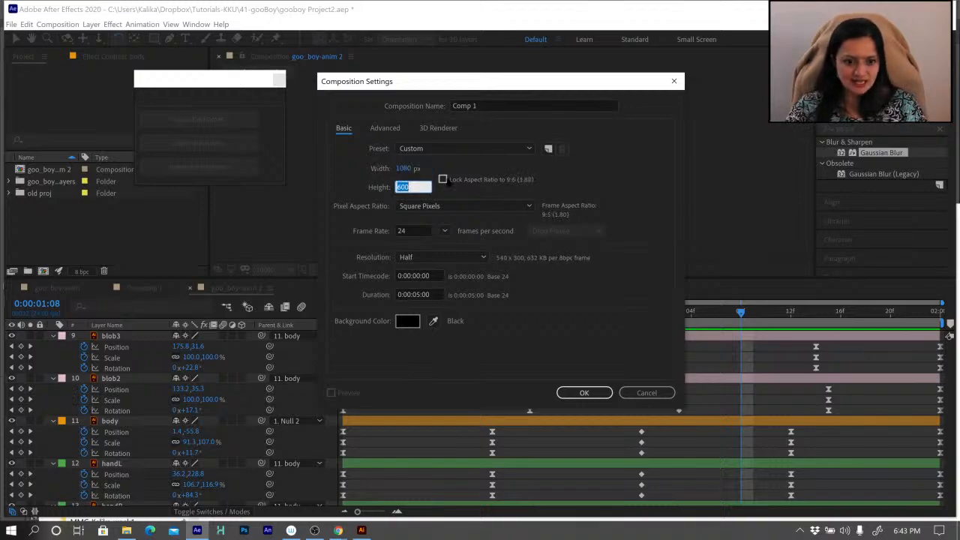
type("1080")
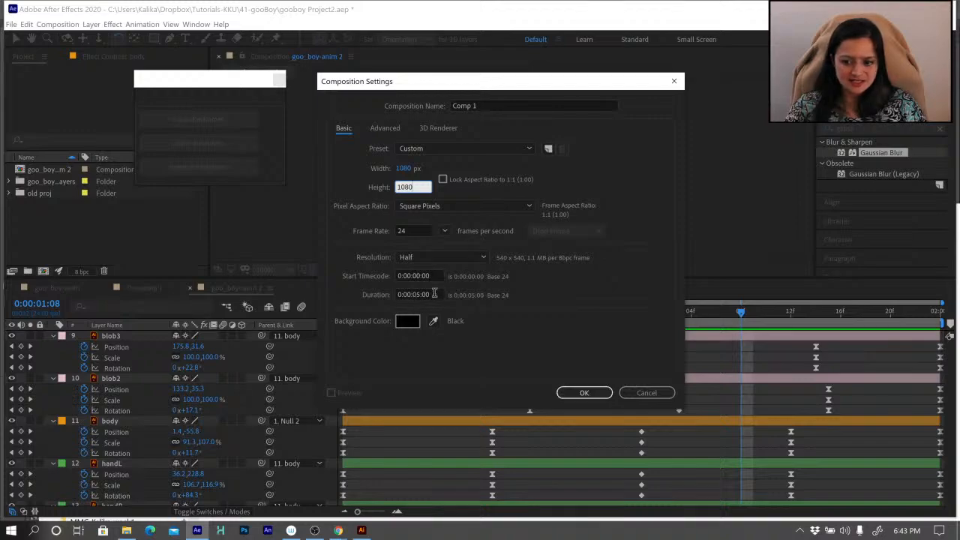
Set the new composition's duration to 0:00:02:00, name it Gooboy-IG and create it.
left_click(434, 295)
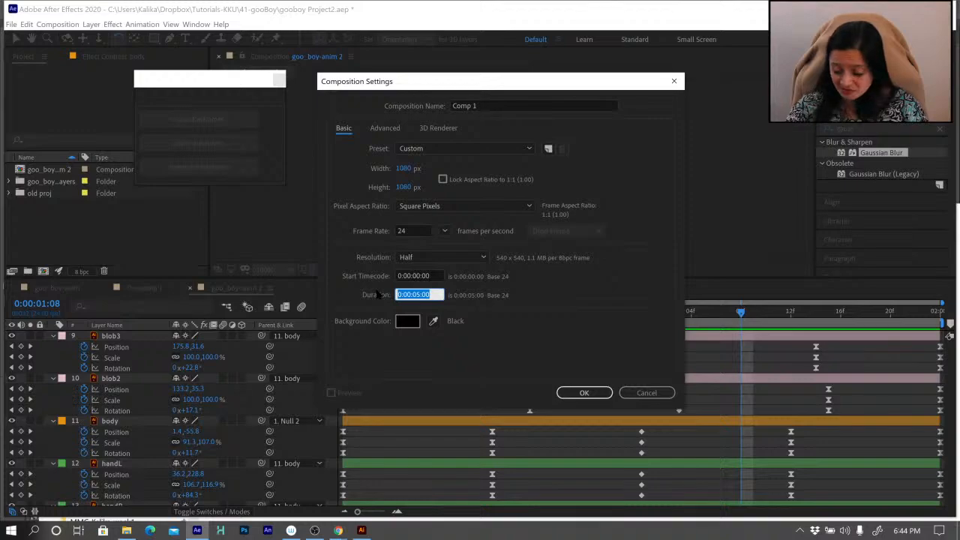
type("200")
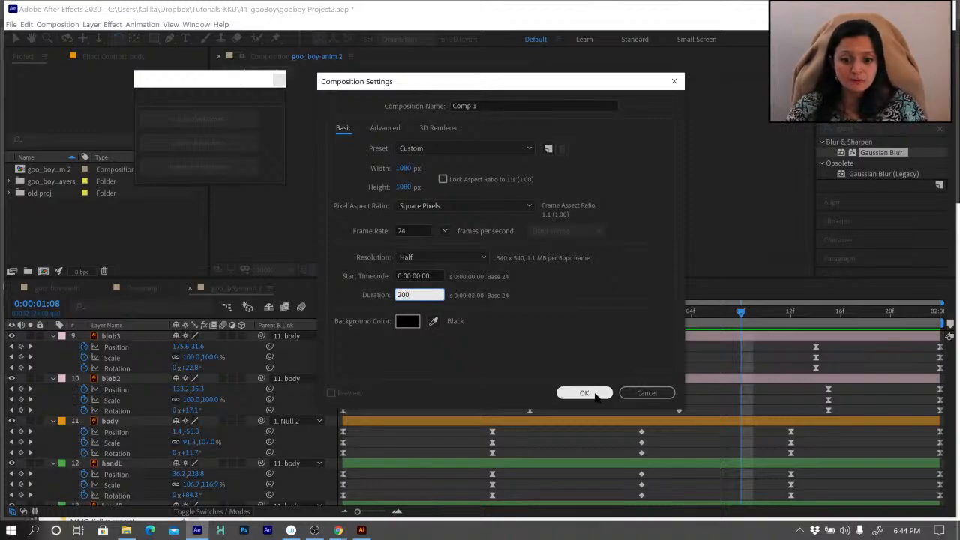
left_click(485, 106)
type("Gooboy-IG")
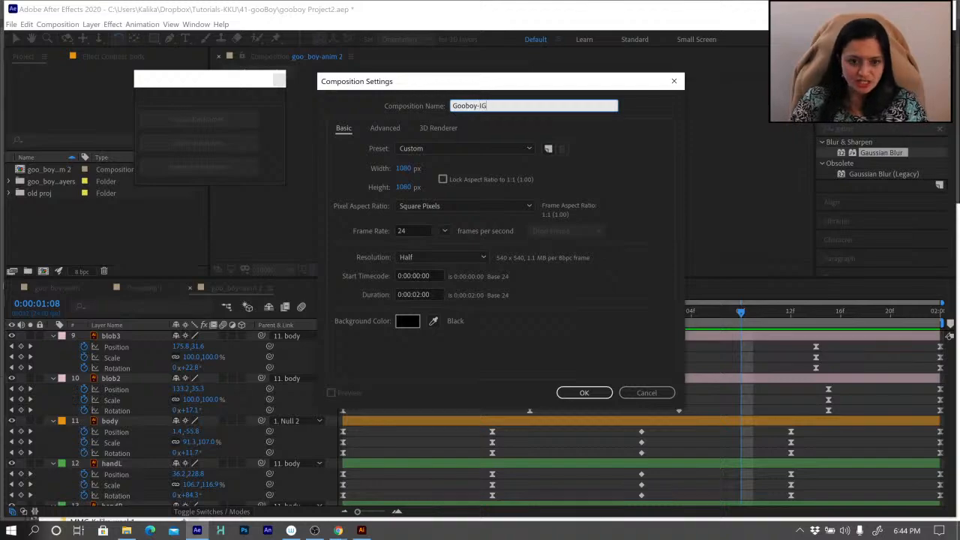
key("Return")
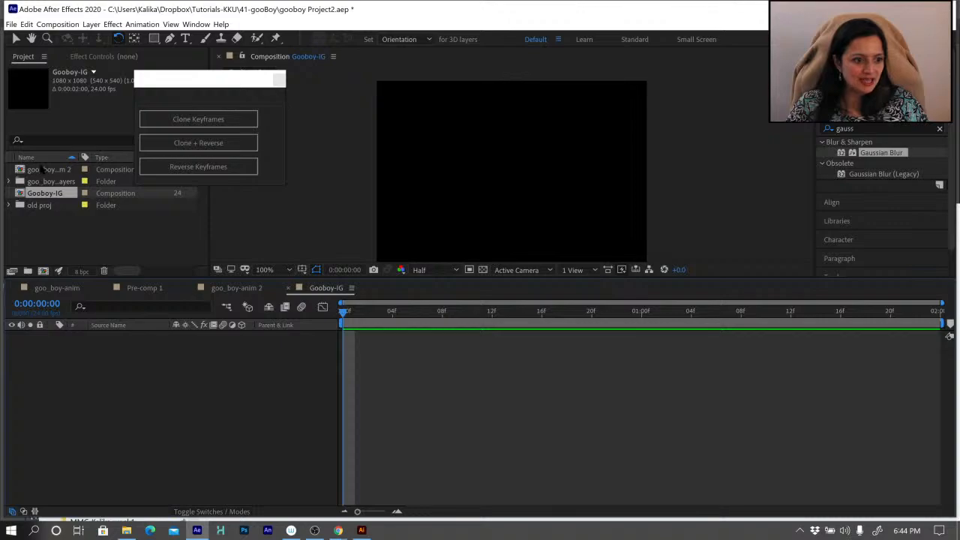
Add the goo_boy-anim 2 composition as a layer in Gooboy-IG and fit the whole frame in view.
left_click_drag(43, 170, 114, 375)
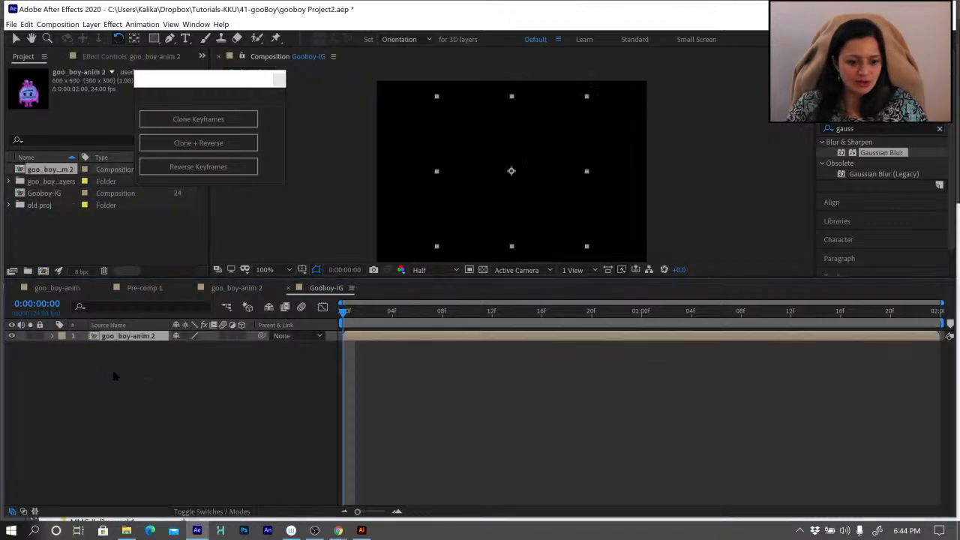
left_click(274, 270)
left_click(276, 282)
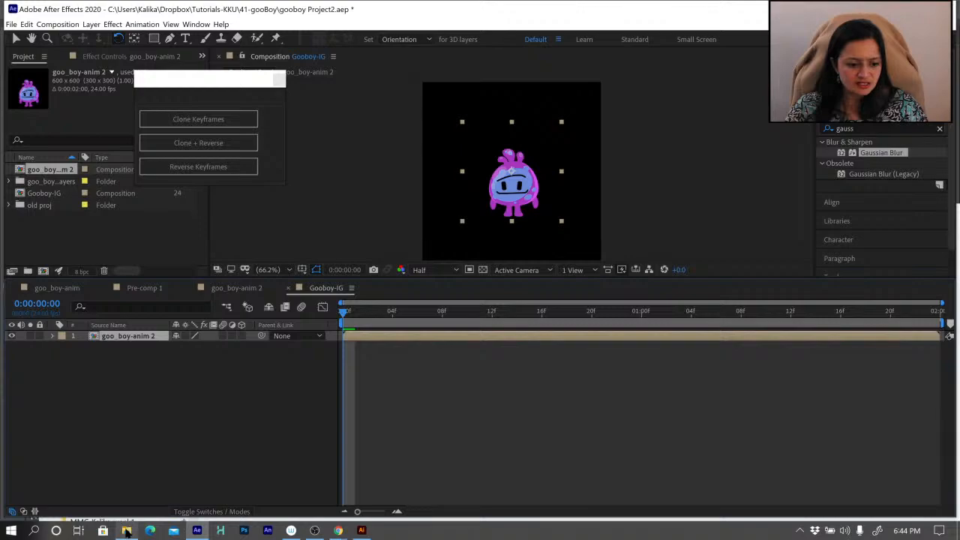
Switch to File Explorer and import the Goo-BG image from the 41-gooBoy folder into the After Effects project.
left_click(126, 530)
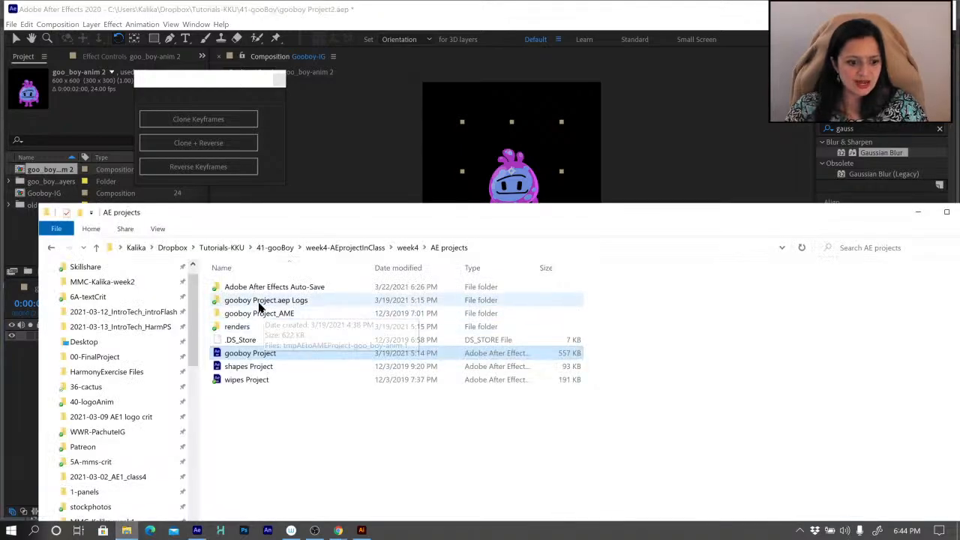
left_click(411, 247)
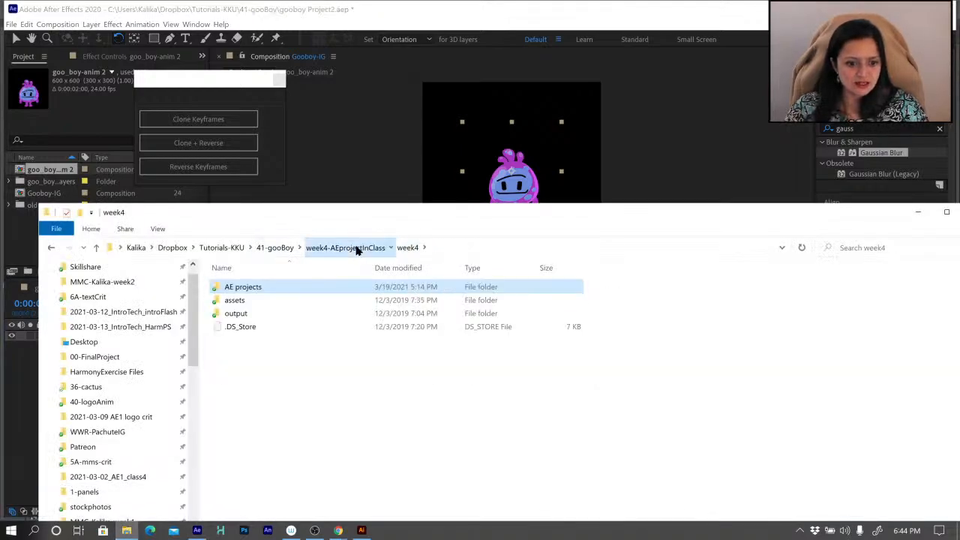
left_click(356, 248)
left_click(300, 249)
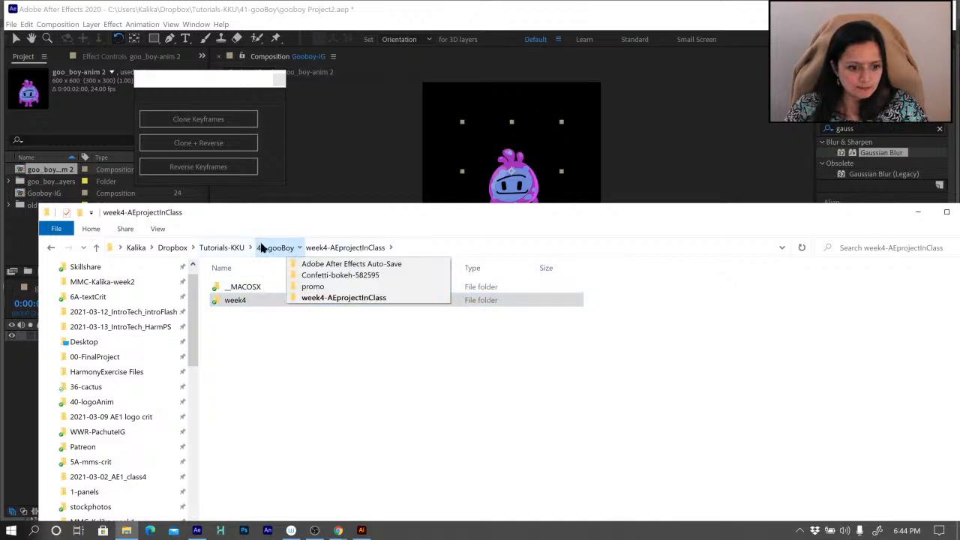
left_click(262, 248)
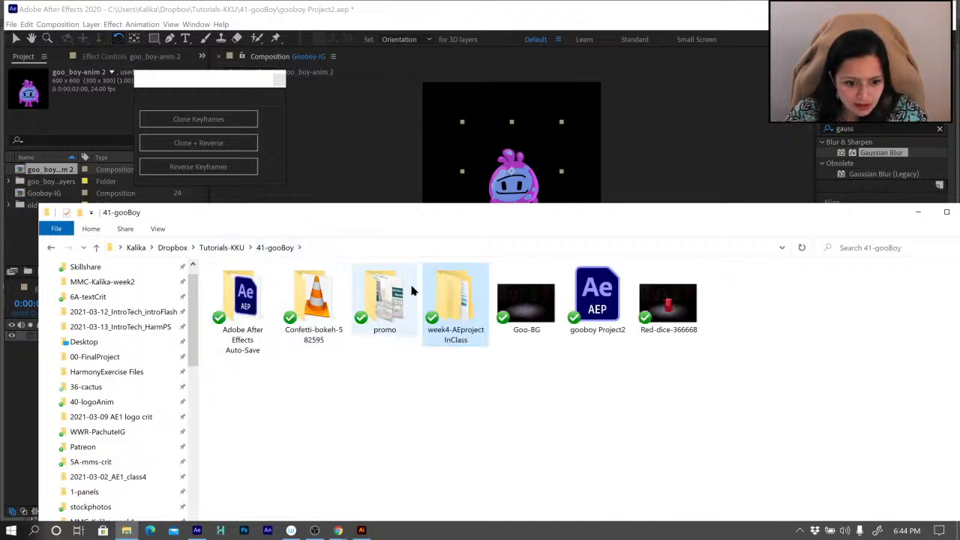
left_click(526, 304)
left_click_drag(522, 229, 462, 376)
left_click_drag(484, 412, 137, 241)
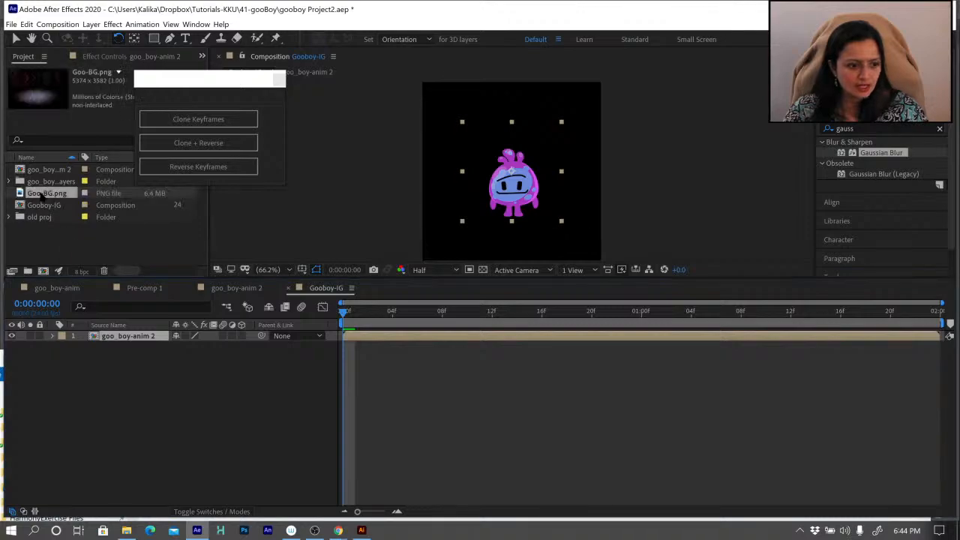
Place Goo-BG.png beneath the goo_boy-anim 2 layer and scale it to fit the composition height.
left_click_drag(47, 194, 115, 342)
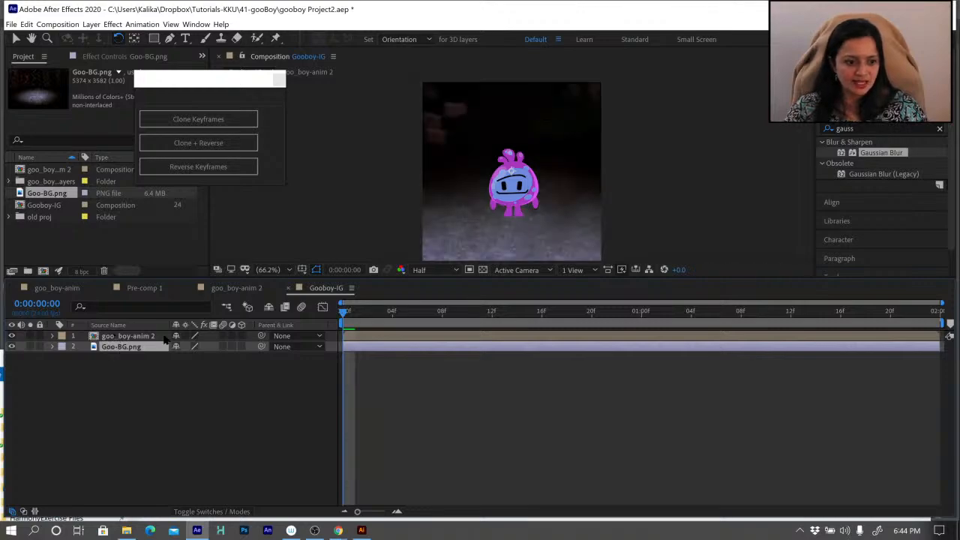
scroll(518, 180, "down", 3)
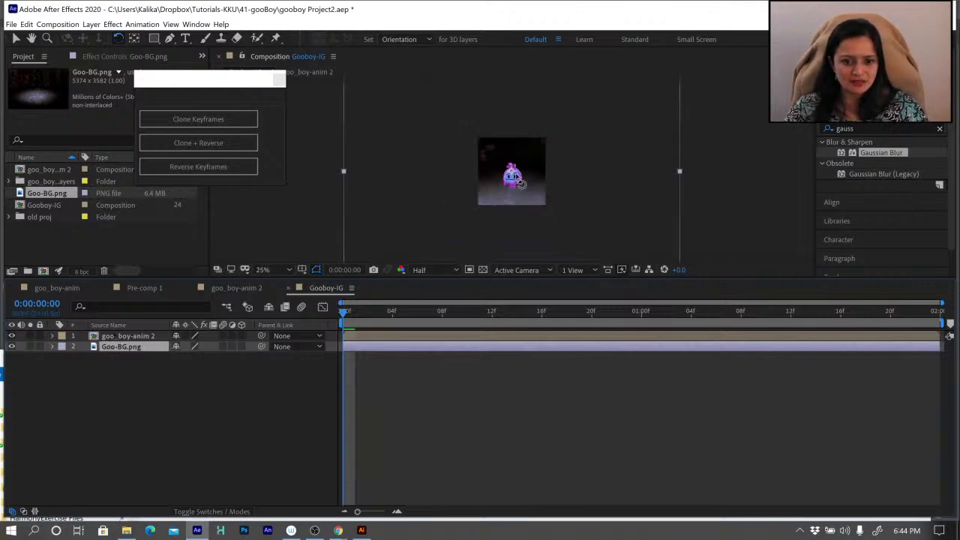
left_click(91, 24)
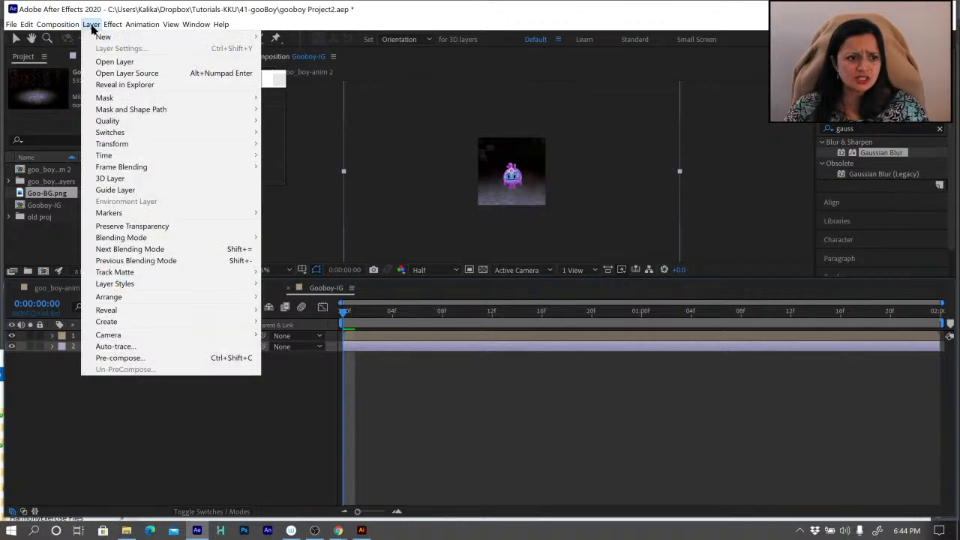
mouse_move(116, 146)
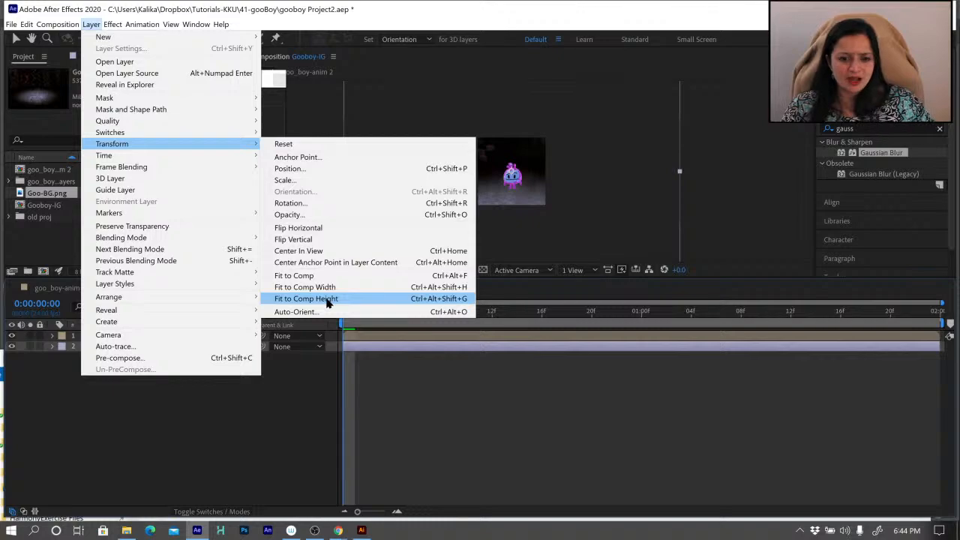
left_click(327, 299)
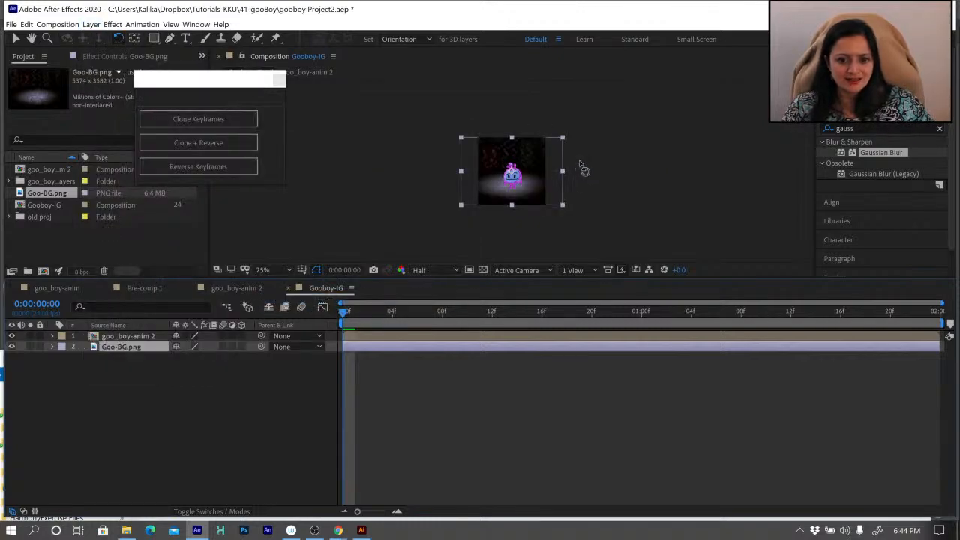
scroll(582, 167, "up", 1)
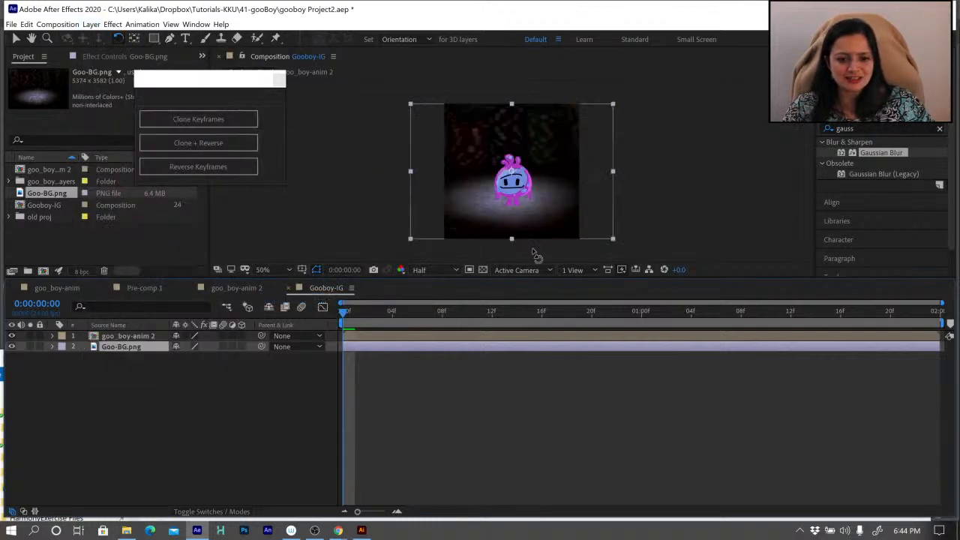
Move the goo_boy-anim 2 layer slightly upward over the background's spotlight and keep it selected.
left_click(133, 337)
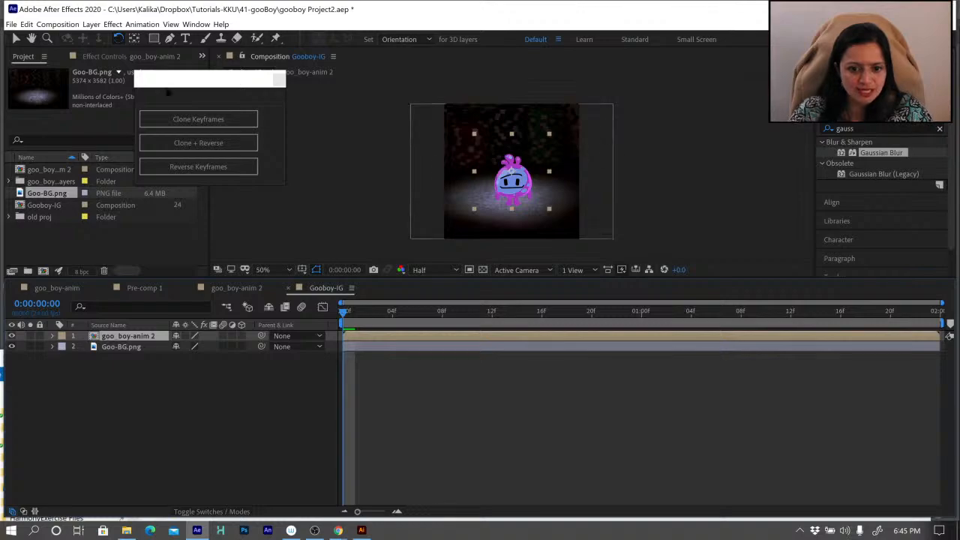
key("v")
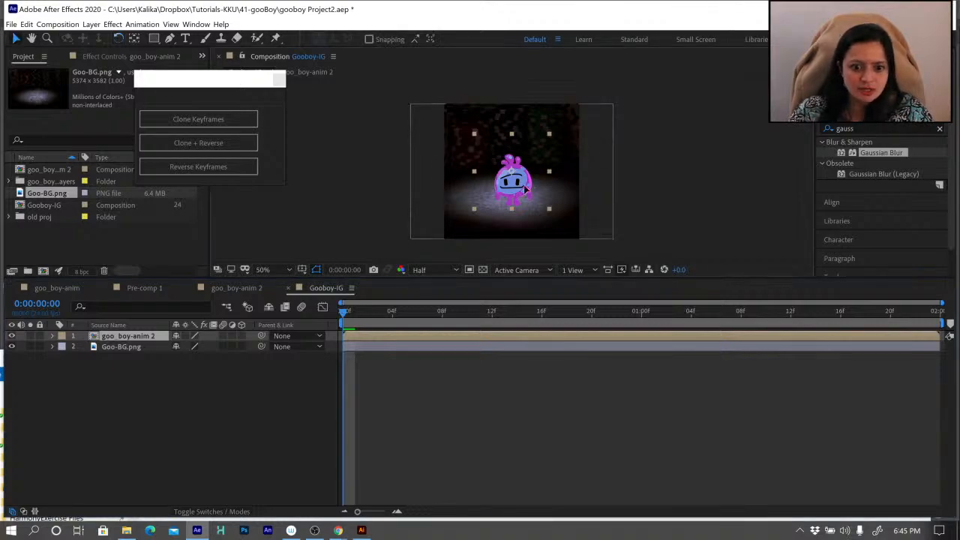
left_click_drag(525, 186, 524, 184)
left_click(509, 203)
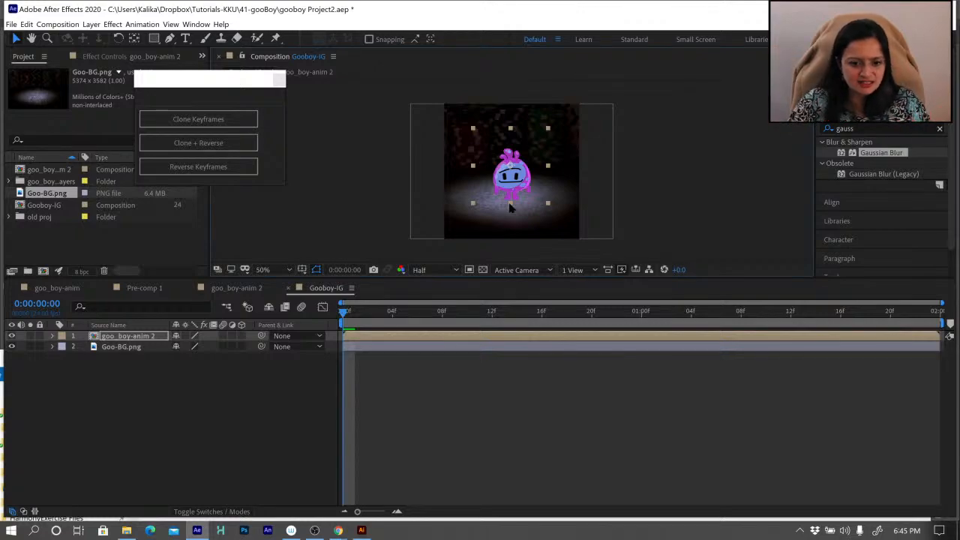
left_click(123, 336)
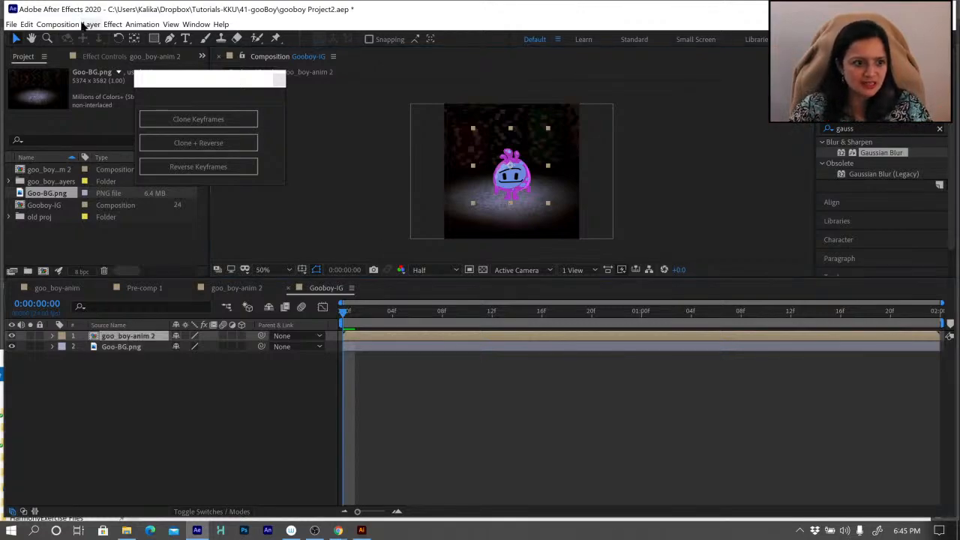
Duplicate the goo_boy-anim 2 layer in Gooboy-IG and rename the upper copy DS.
left_click(27, 24)
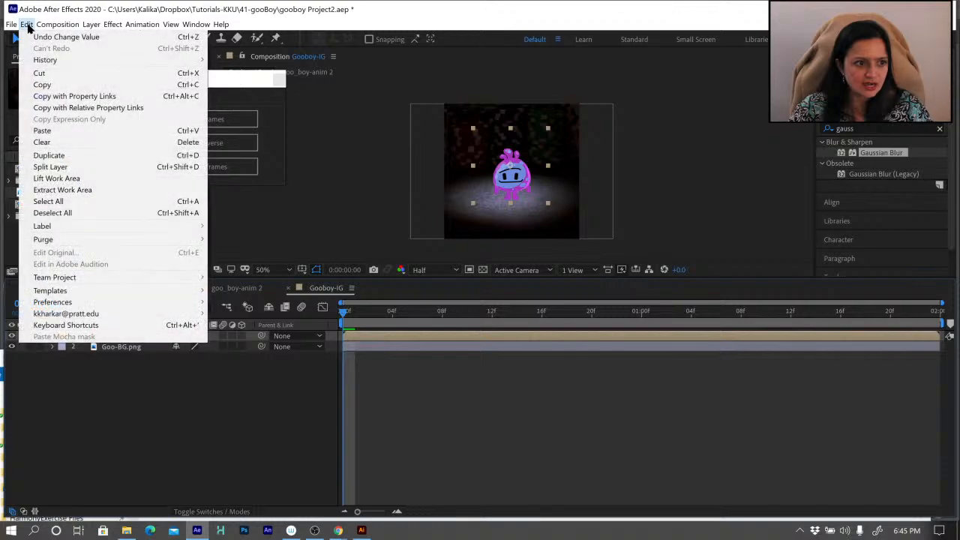
left_click(47, 156)
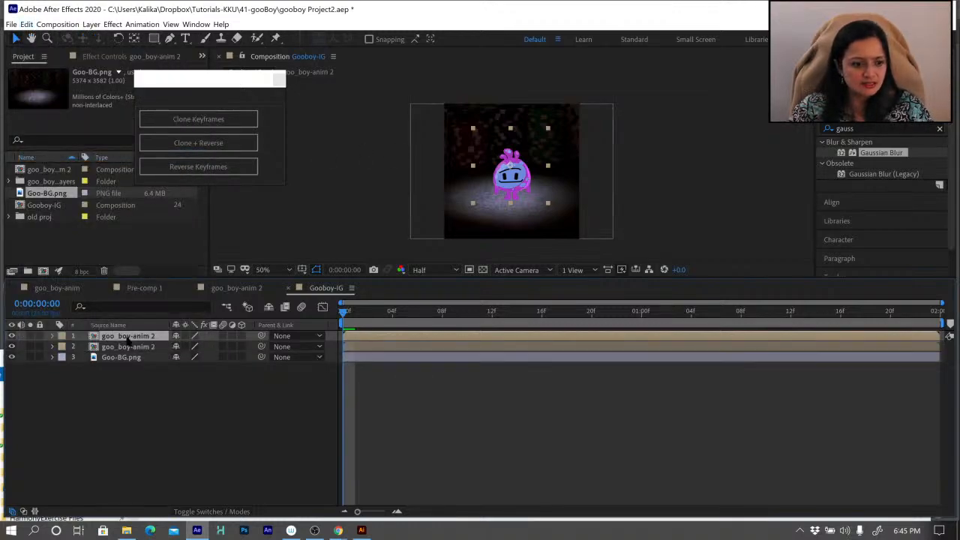
key("Return")
type("D")
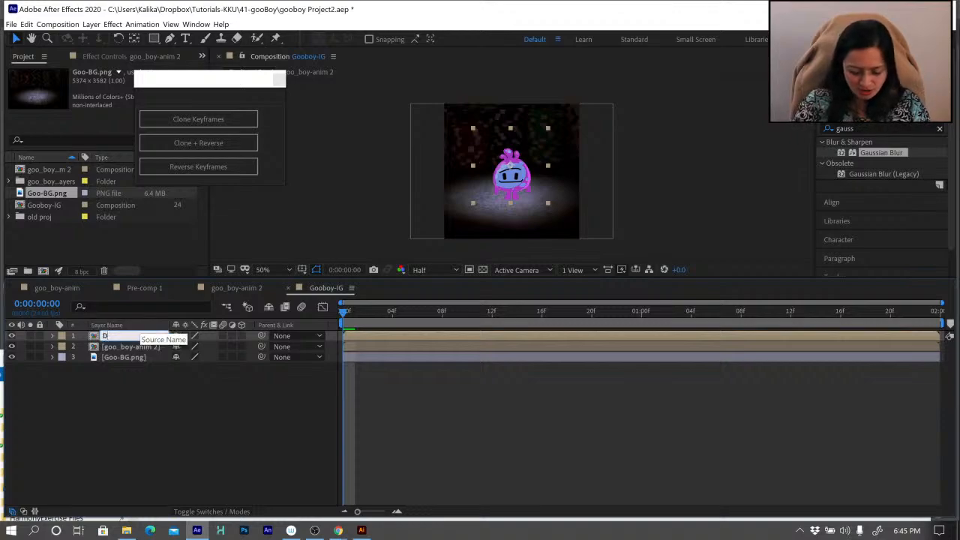
type("S")
key("Return")
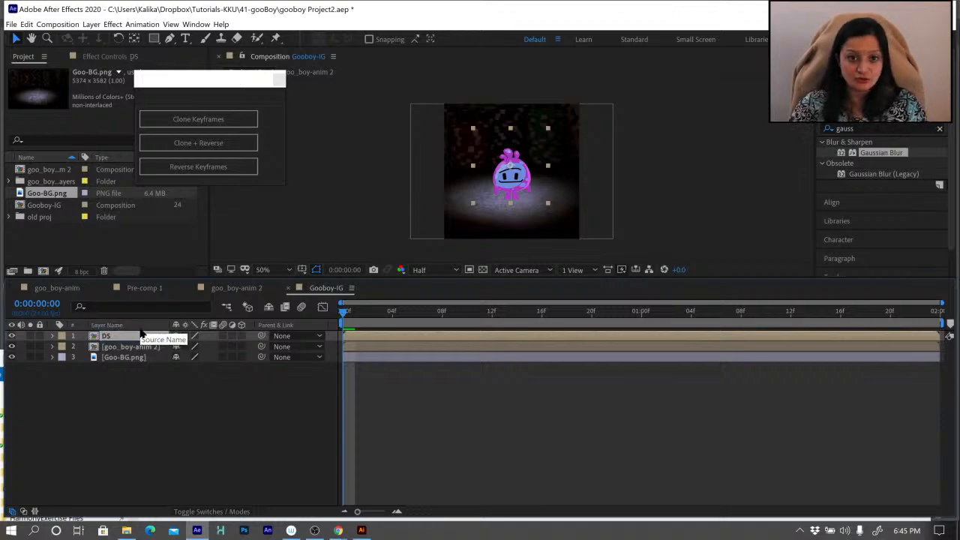
Find the Fill effect under Generate and apply it to the DS layer.
left_click(862, 129)
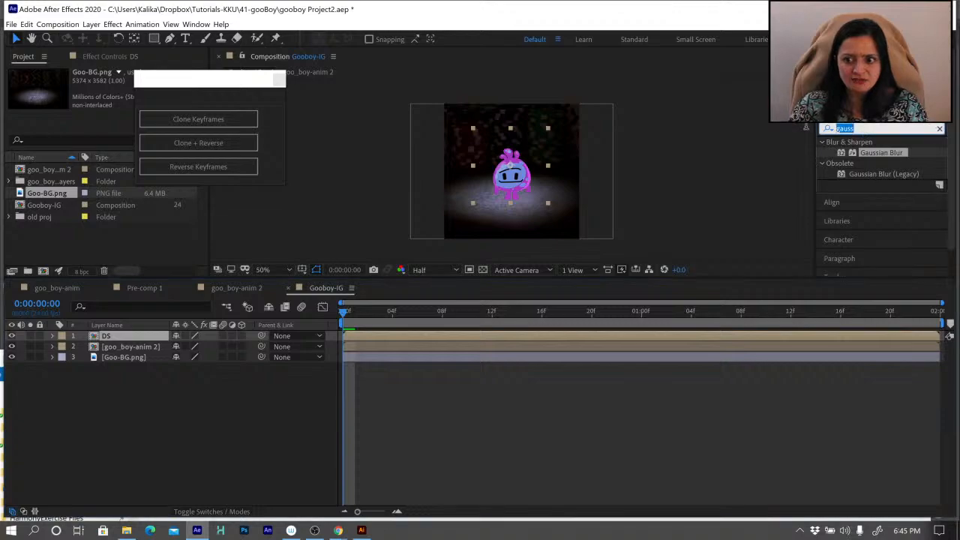
type("fill")
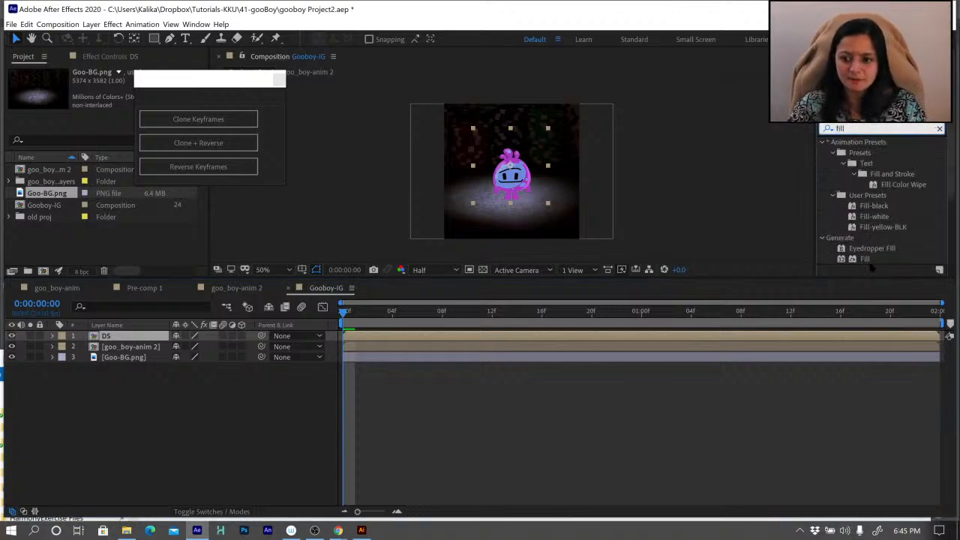
left_click(866, 259)
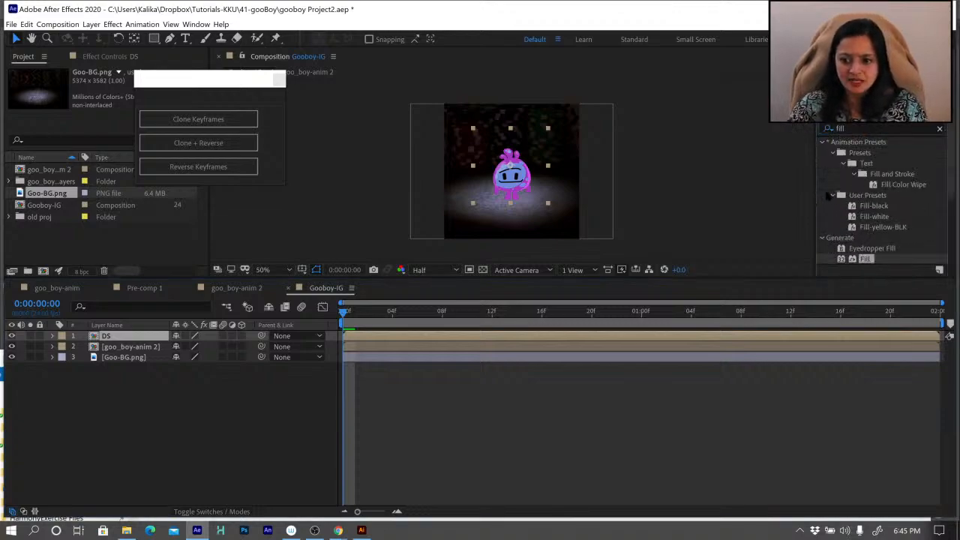
left_click(821, 141)
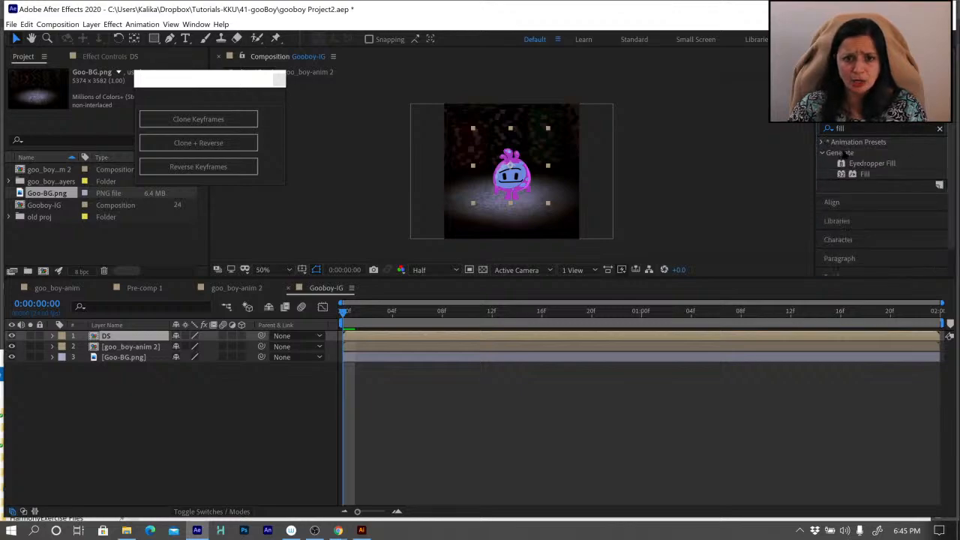
left_click(866, 175)
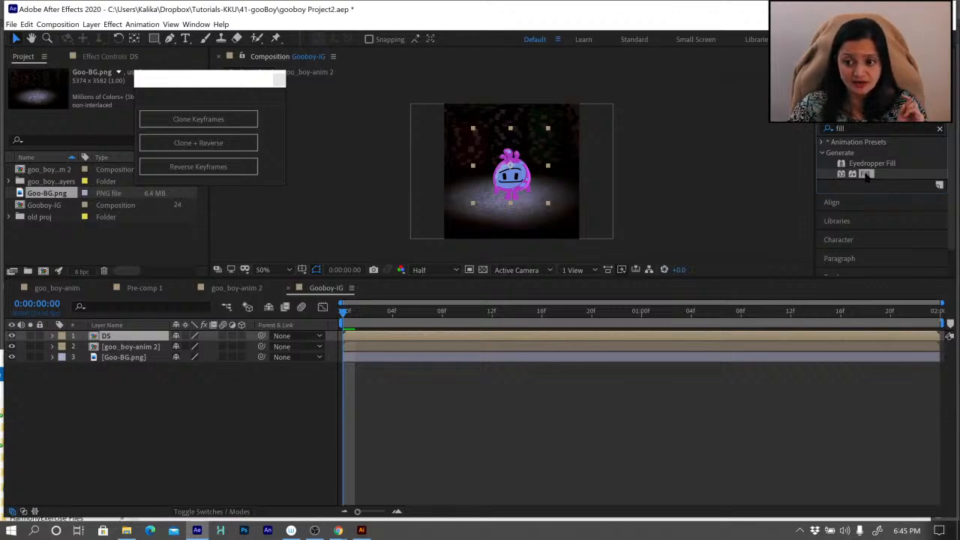
double_click(866, 175)
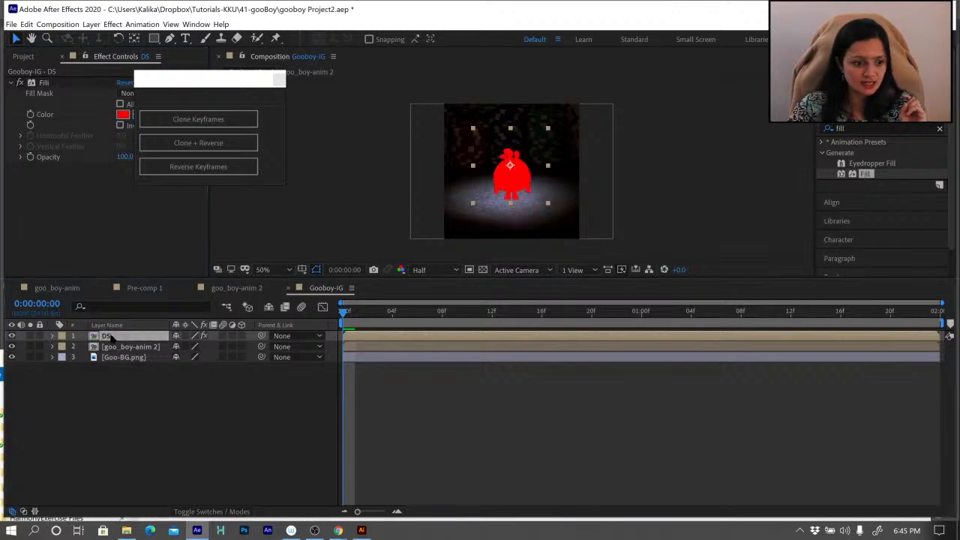
Close the floating keyframe-cloning panel and set the DS layer's Fill color to black (000000).
left_click(278, 79)
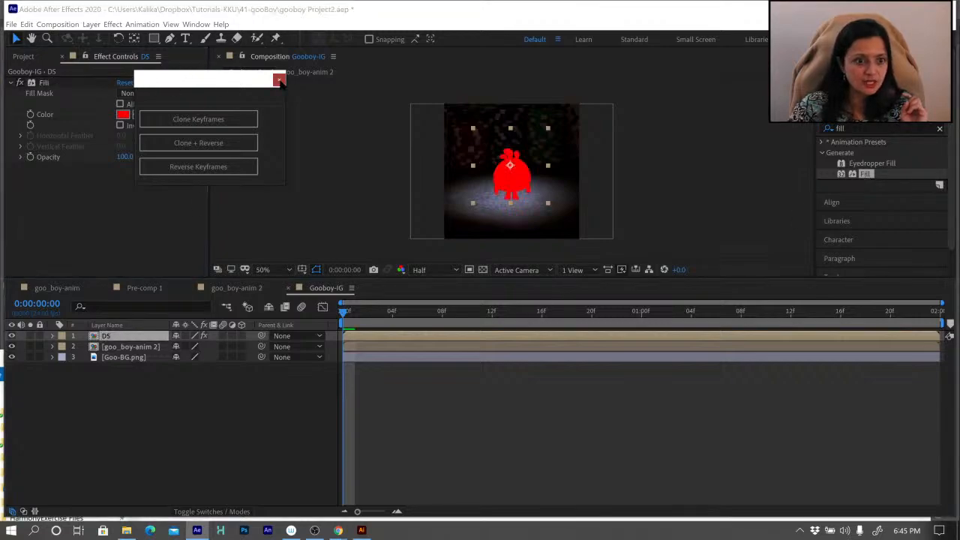
left_click(123, 114)
left_click_drag(75, 247, 39, 365)
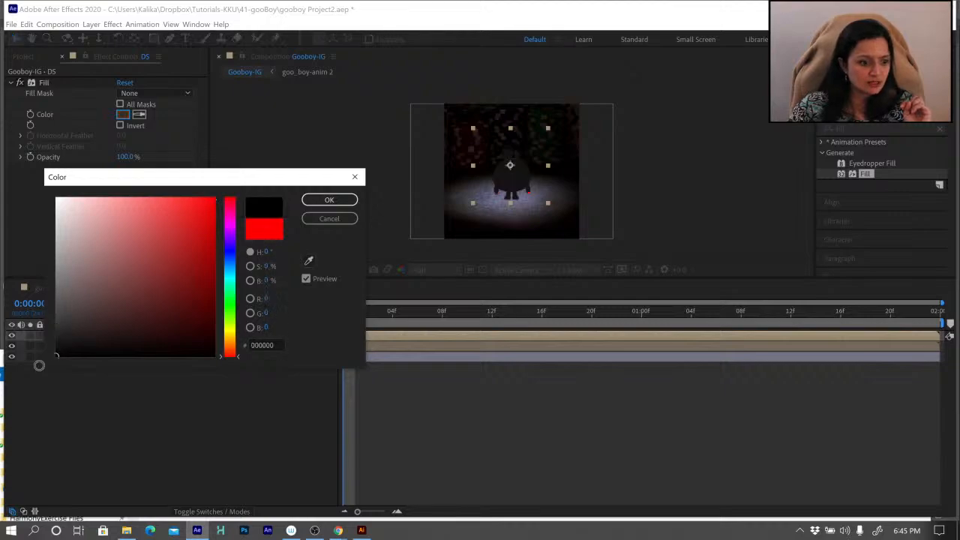
left_click(329, 200)
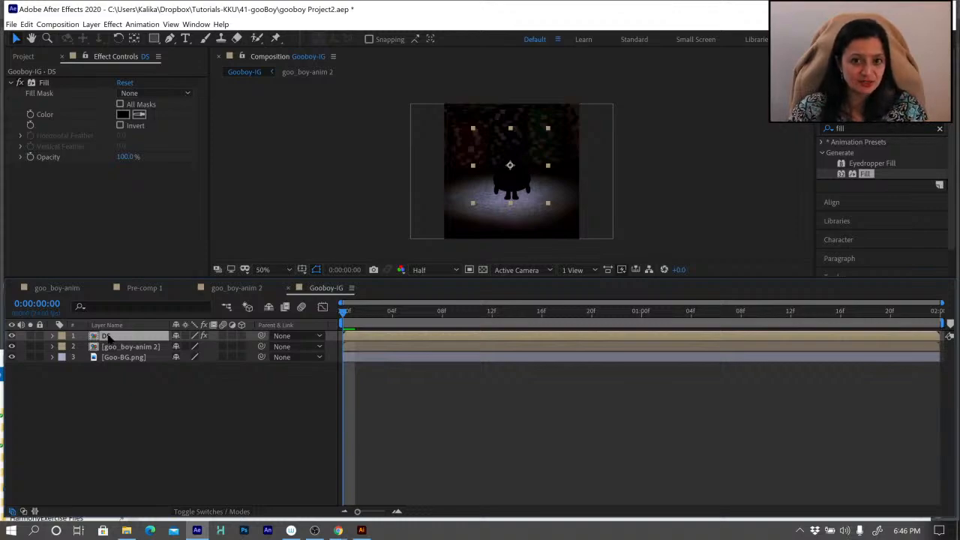
Try to flip the DS layer with a Scale of -100% while its proportions are constrained, check it without the background, and undo.
key("s")
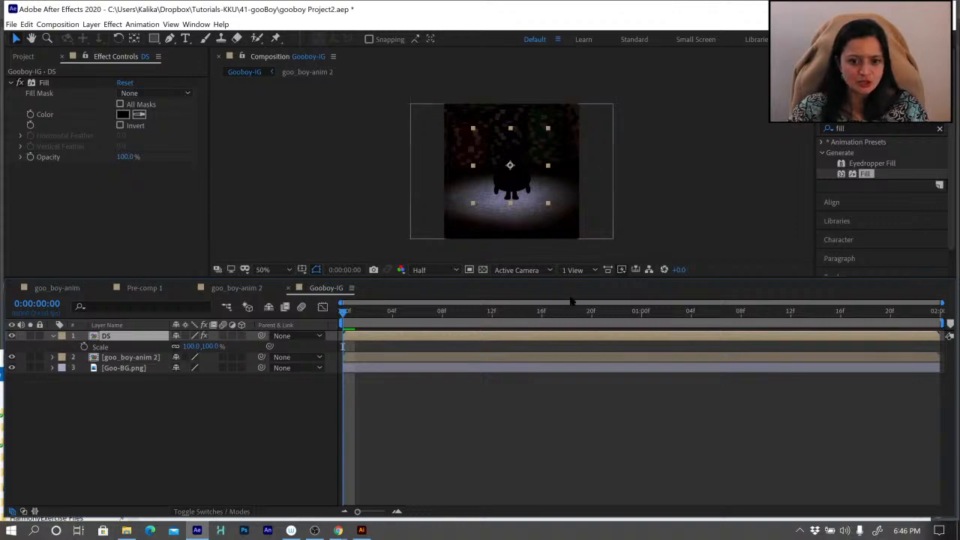
left_click(211, 346)
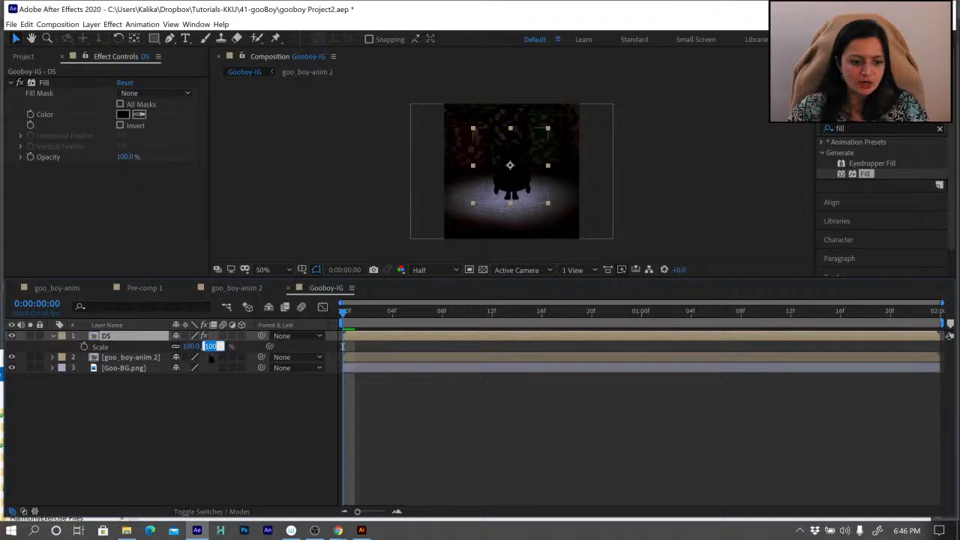
left_click(208, 410)
left_click(209, 346)
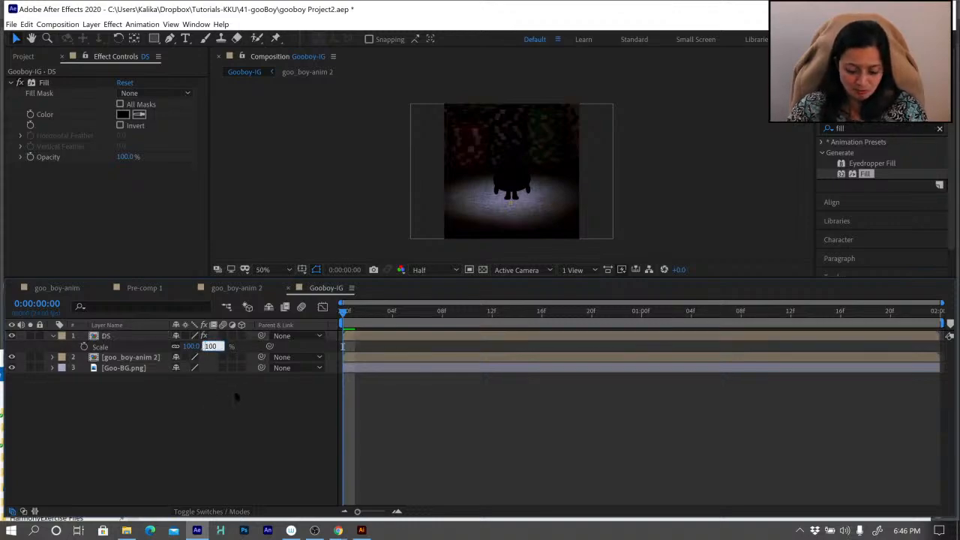
type("-100")
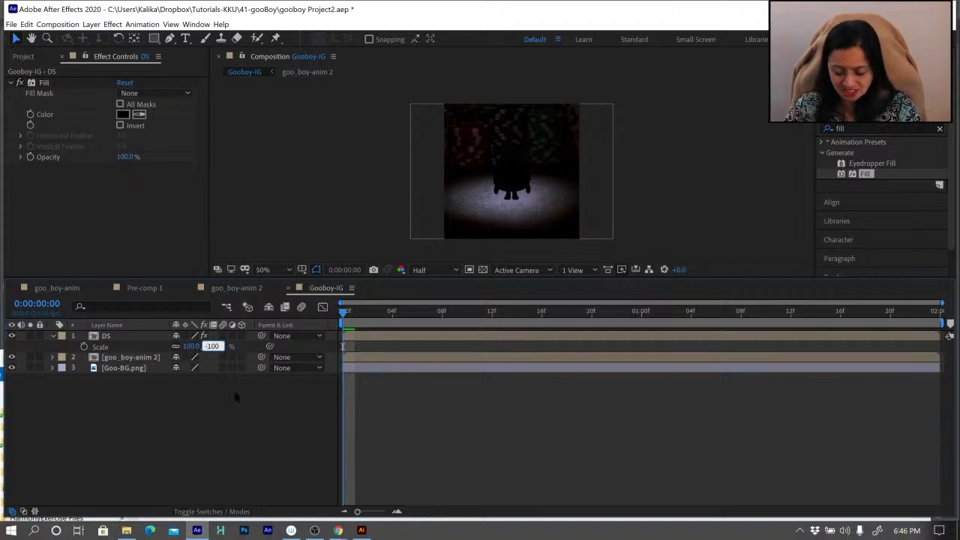
key("Return")
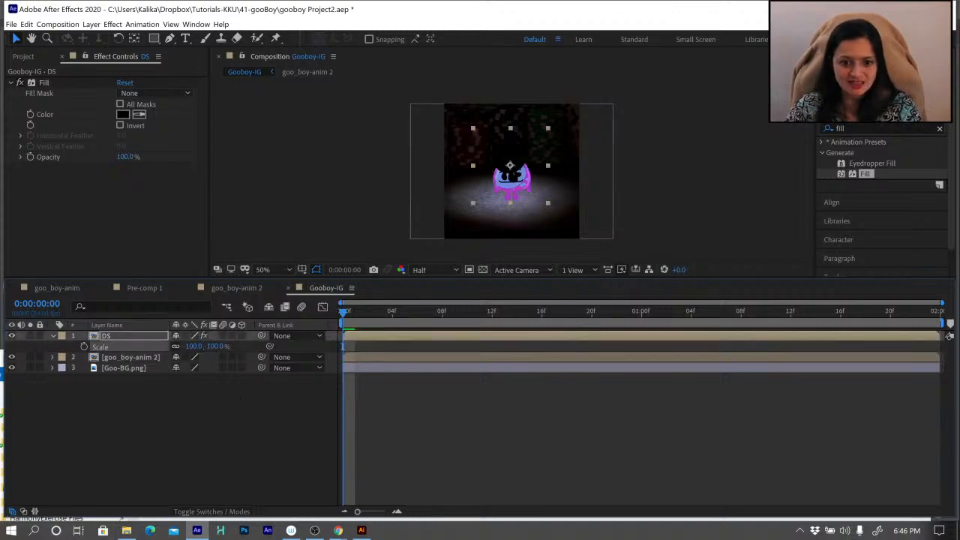
left_click(11, 367)
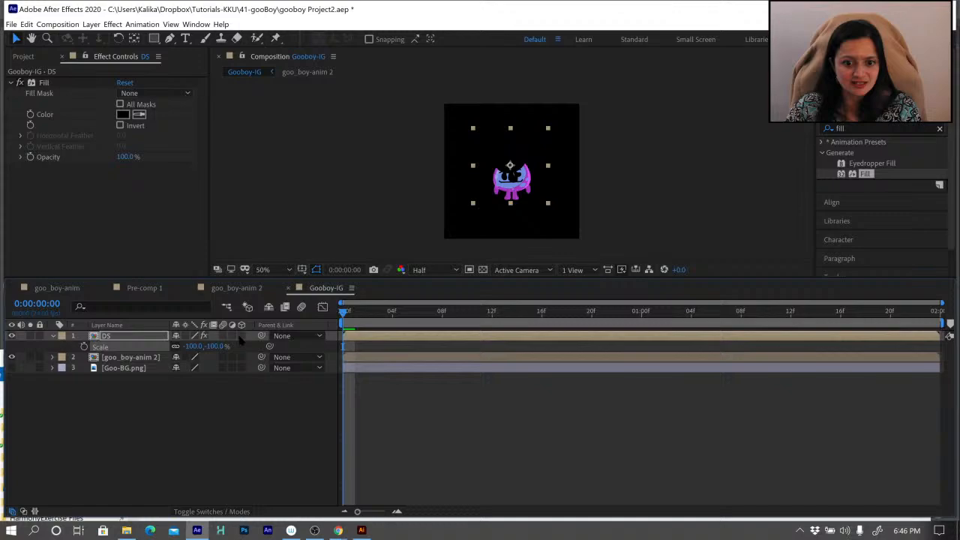
left_click(483, 270)
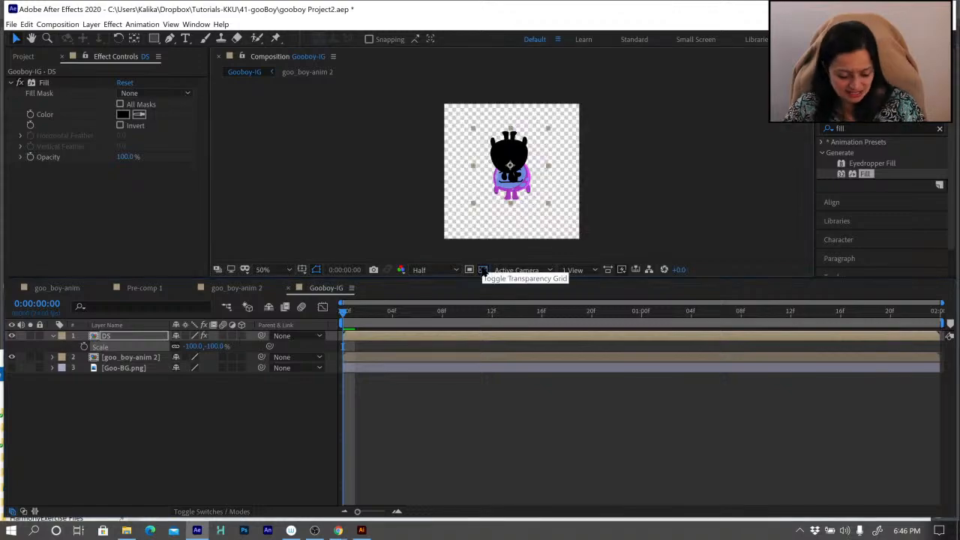
key("ctrl+z")
key("ctrl+z")
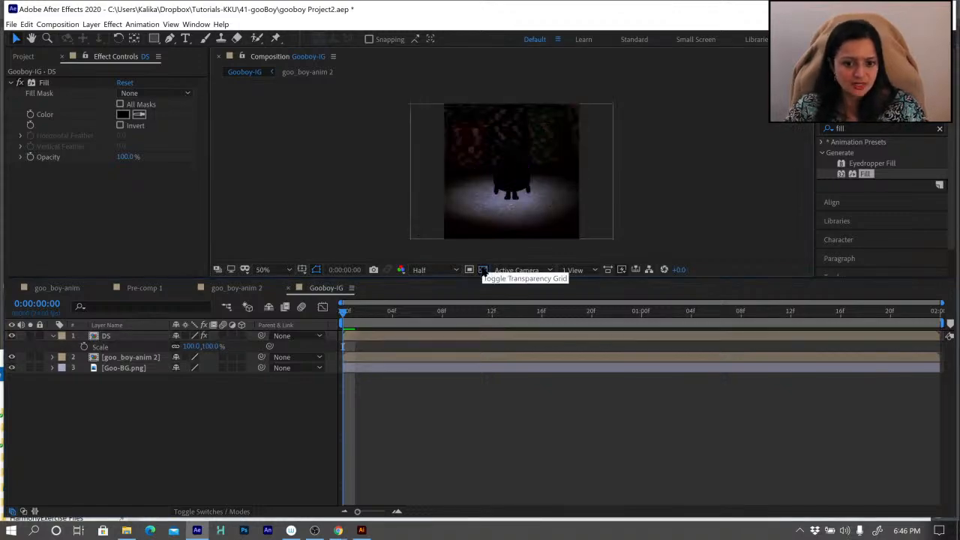
Unlink the DS layer's scale proportions and set only its vertical scale to -100%.
left_click(176, 346)
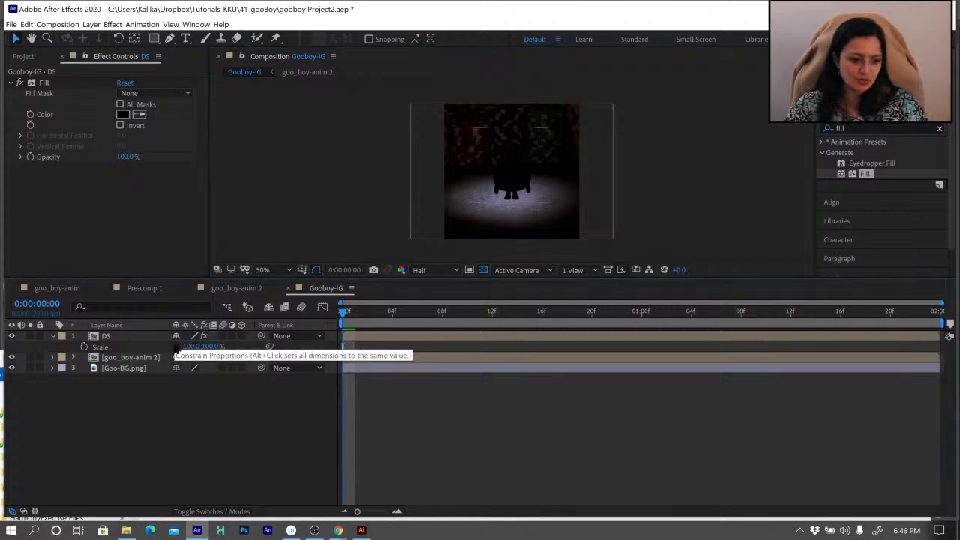
left_click(212, 346)
left_click(203, 345)
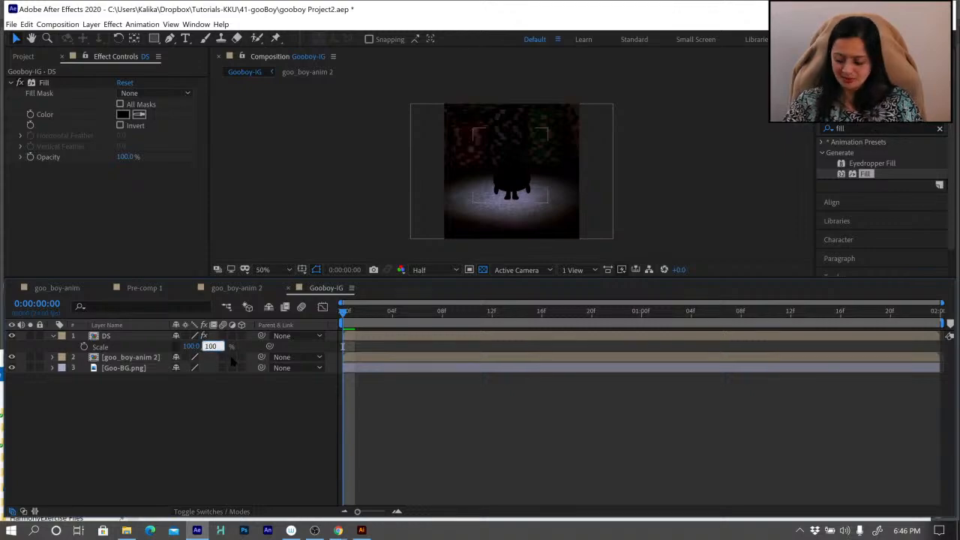
key("Return")
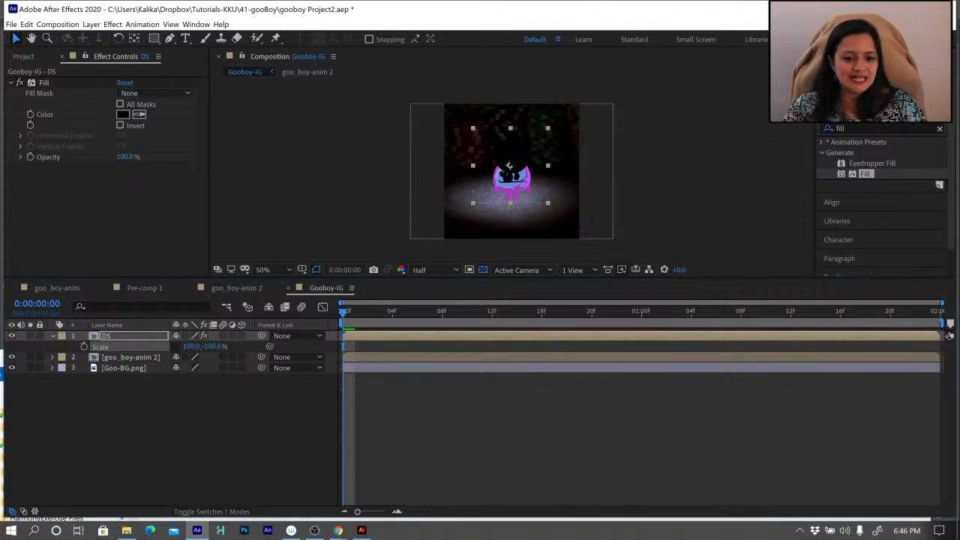
Move the flipped black silhouette down to meet the character's feet and place the DS layer beneath goo_boy-anim 2.
left_click_drag(509, 166, 521, 224)
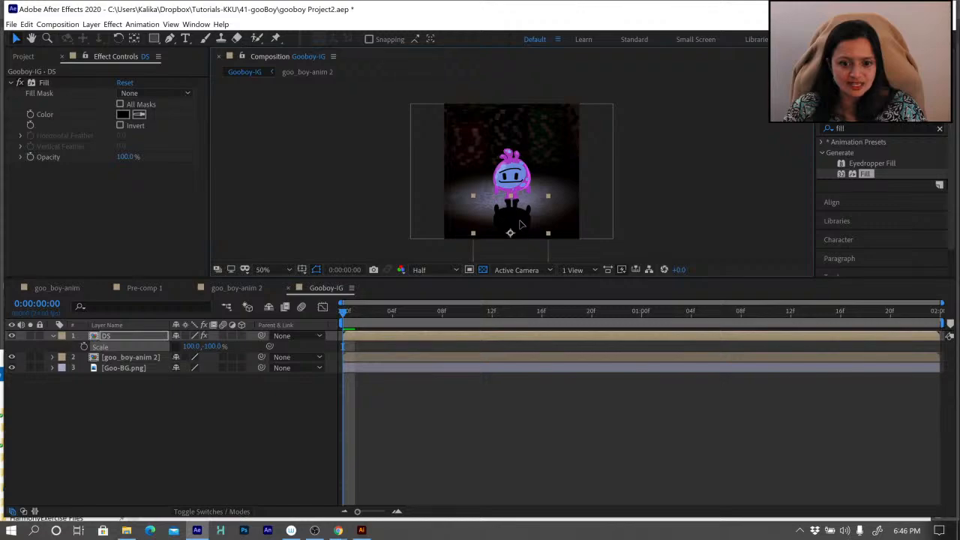
left_click(521, 224)
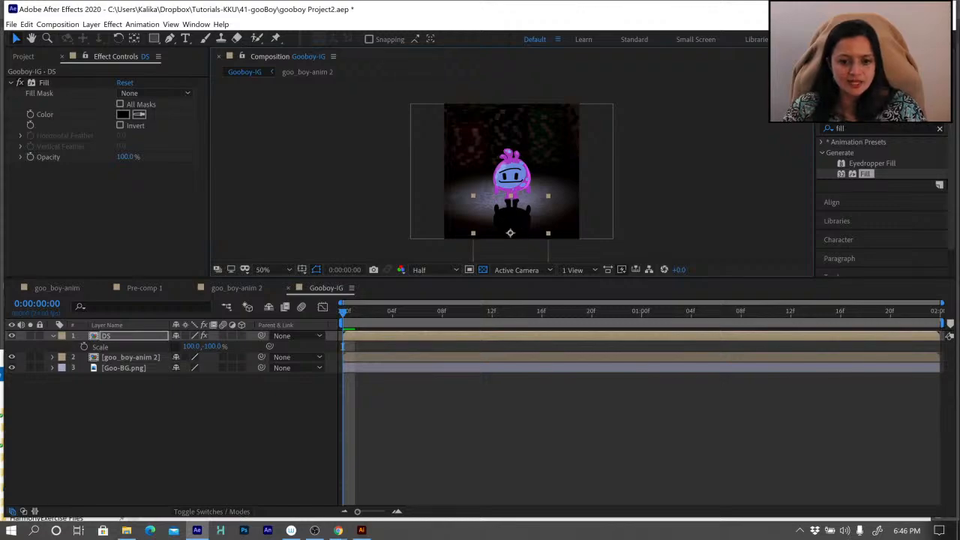
key("period")
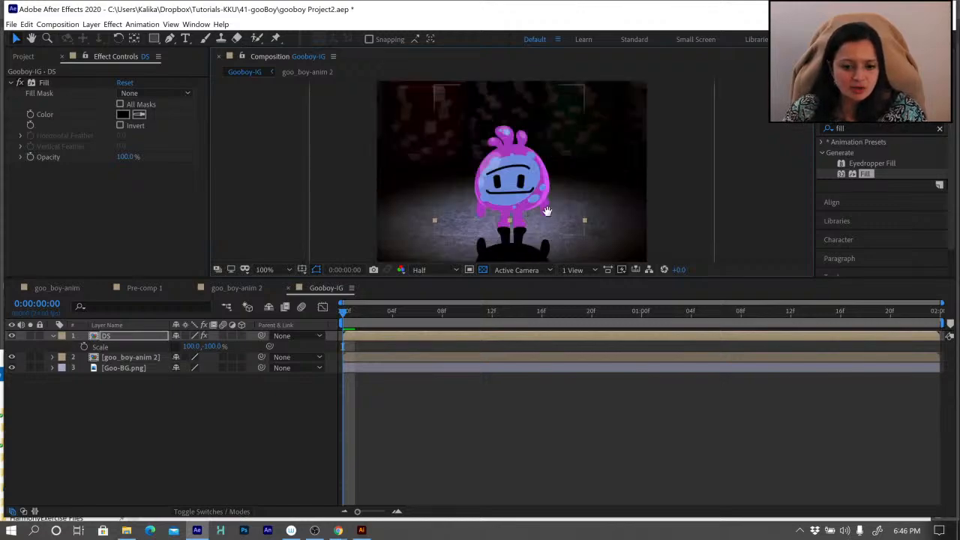
scroll(556, 254, "down", 3)
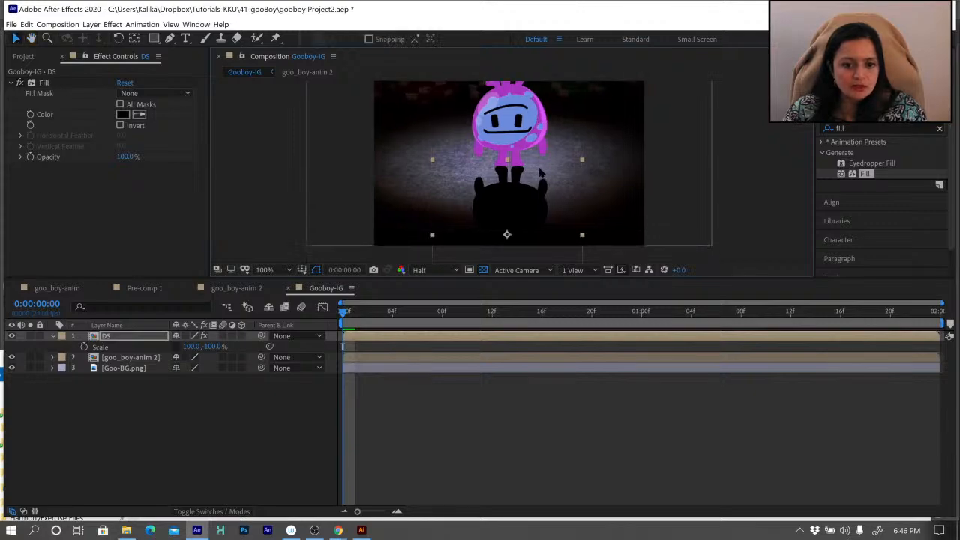
left_click_drag(120, 336, 119, 367)
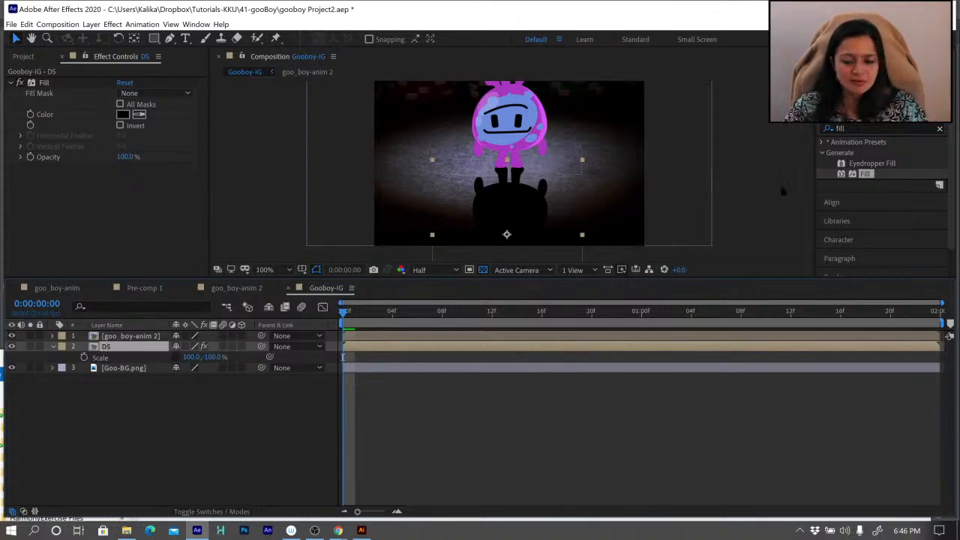
Apply the Linear Wipe transition effect to the DS layer and set its Wipe Angle to 180°.
left_click(856, 127)
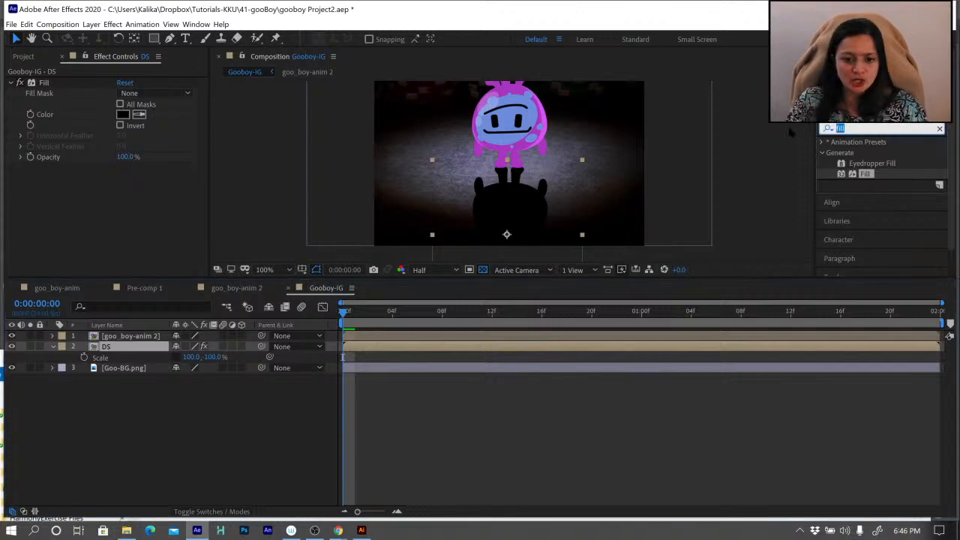
type("linear wipe")
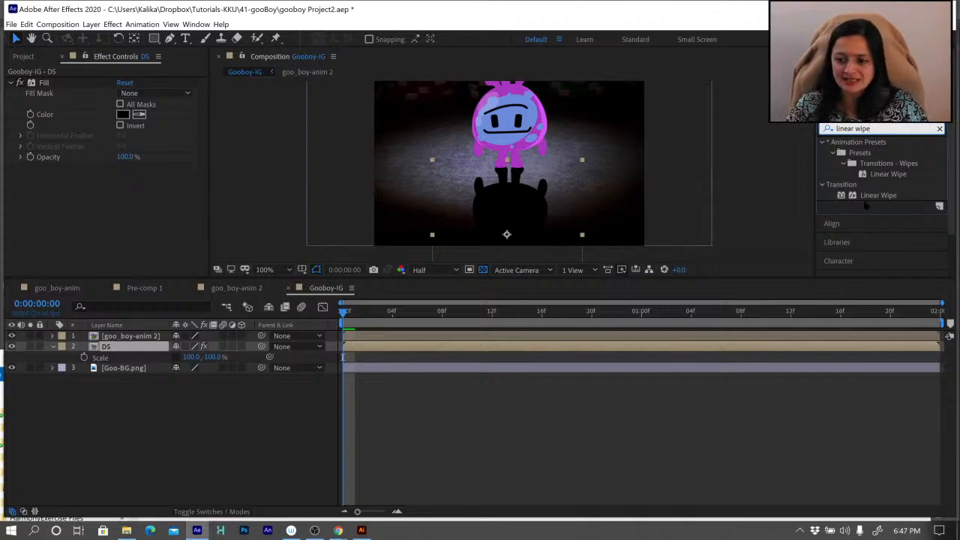
left_click(866, 195)
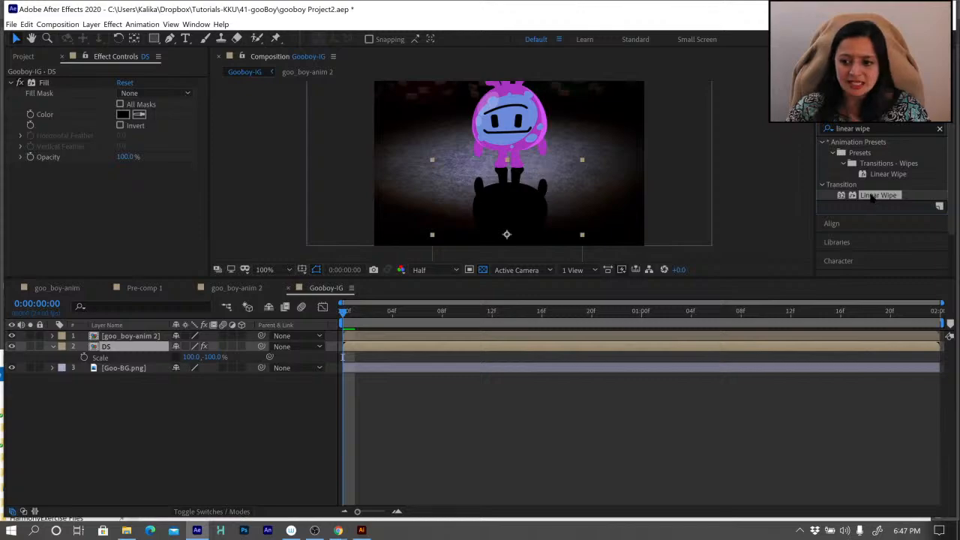
left_click(822, 142)
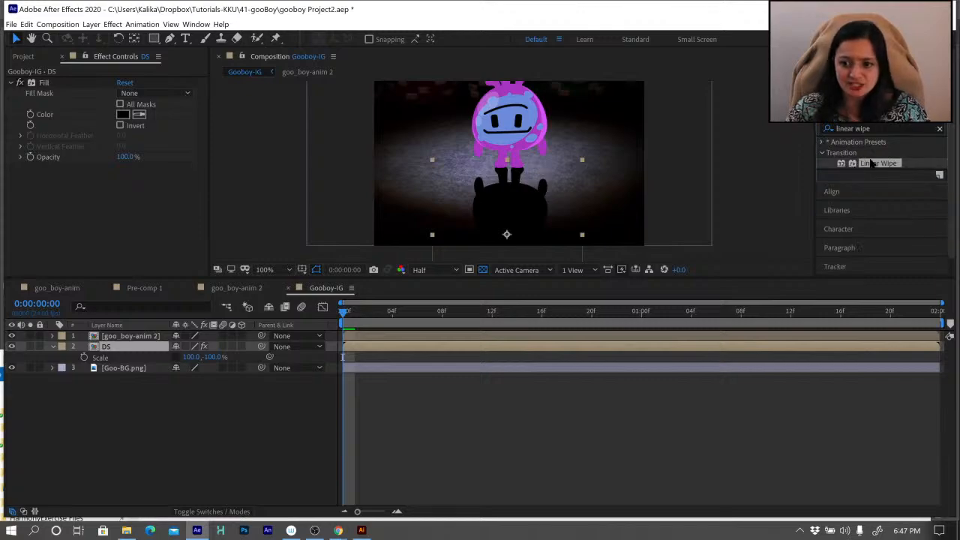
double_click(875, 167)
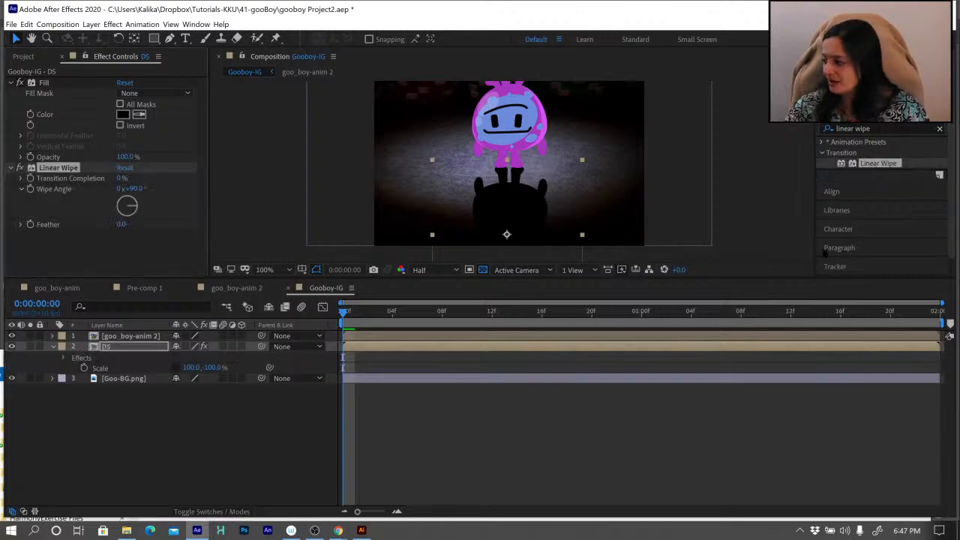
left_click(137, 189)
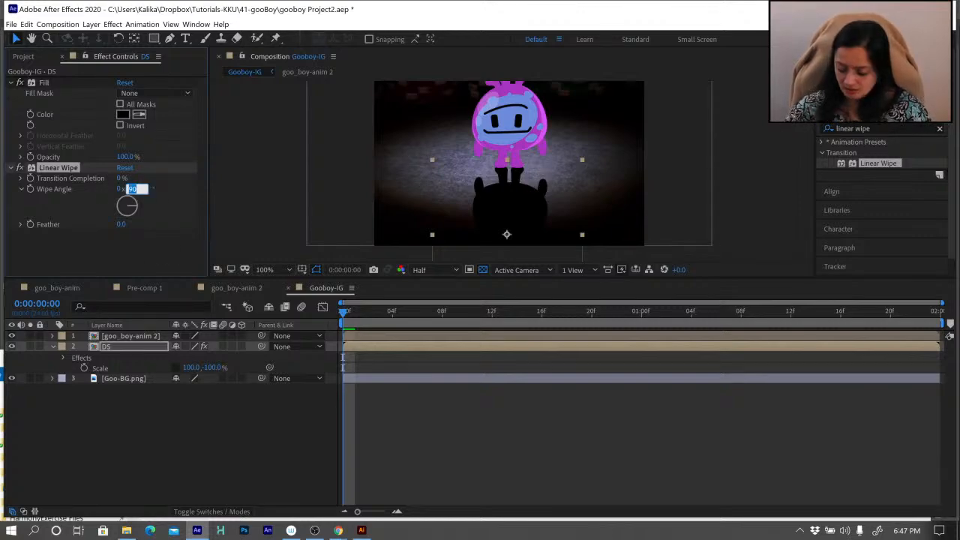
type("180")
key("Return")
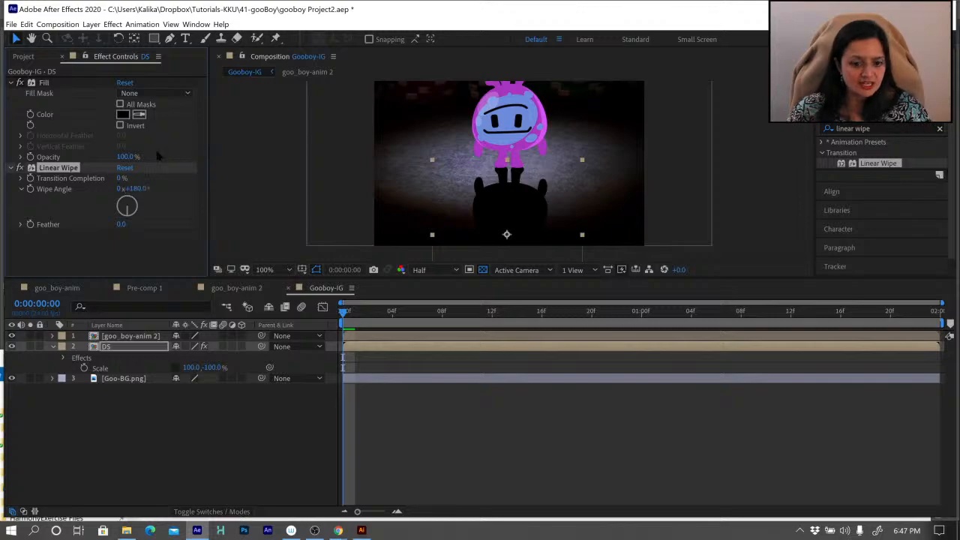
Fade out the far end of the DS shadow with a Linear Wipe Feather of 104 and Transition Completion of 75%.
left_click(120, 179)
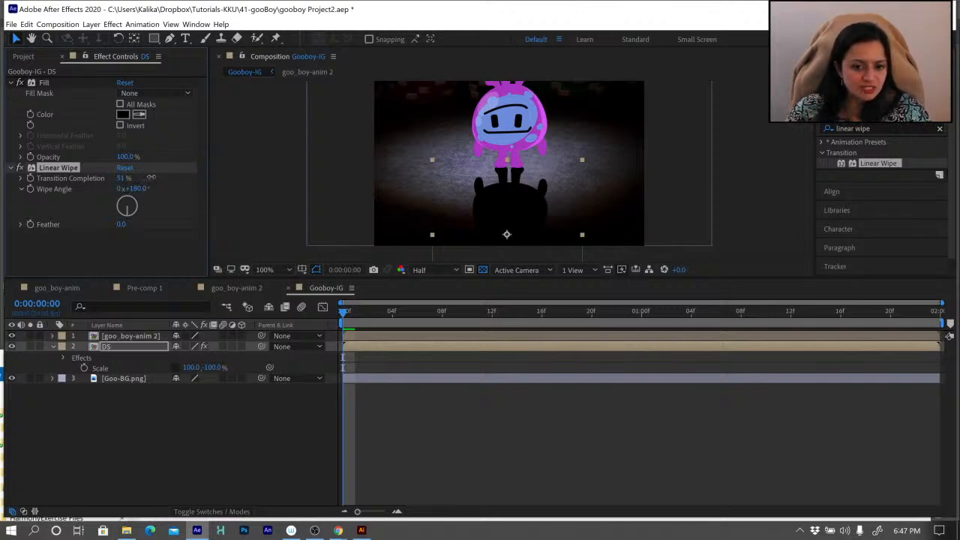
left_click_drag(151, 178, 164, 181)
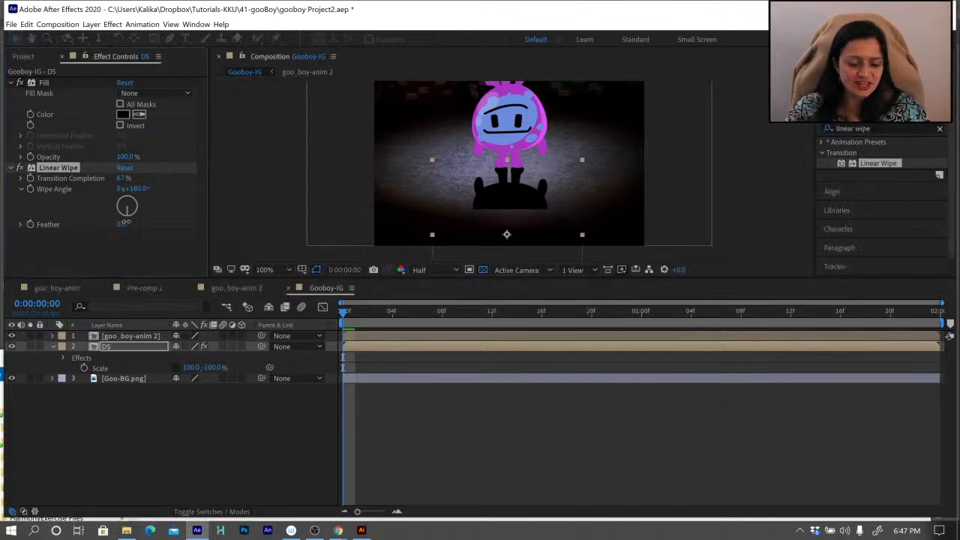
left_click_drag(124, 223, 205, 222)
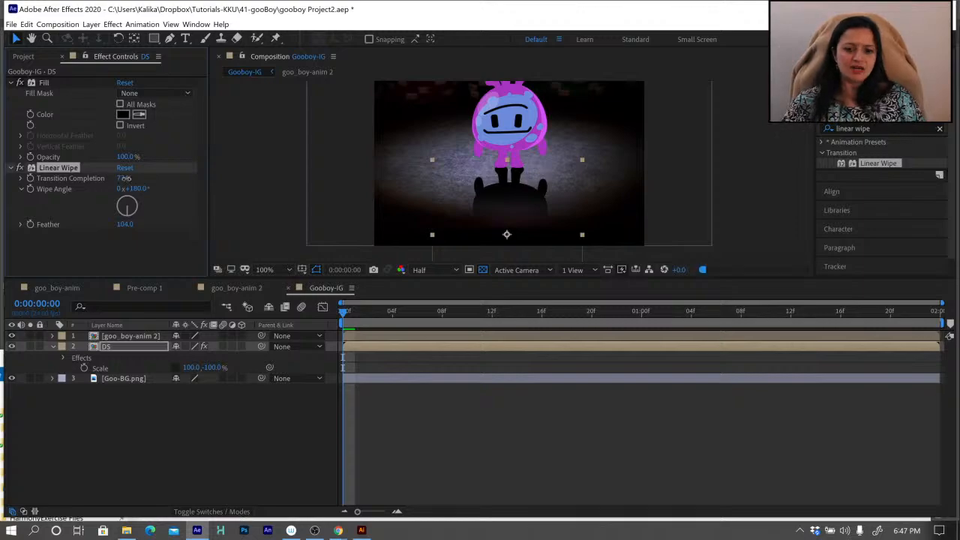
left_click_drag(126, 178, 129, 179)
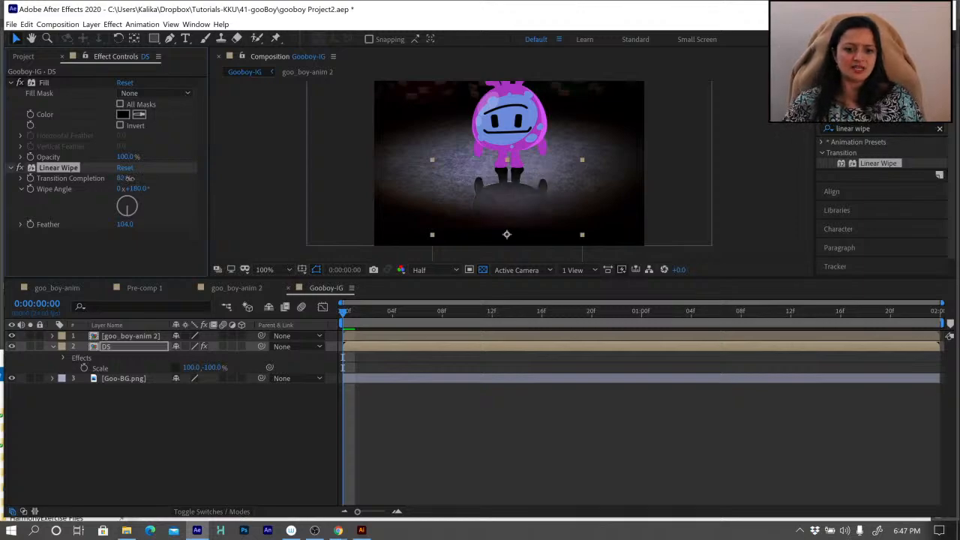
left_click(124, 178)
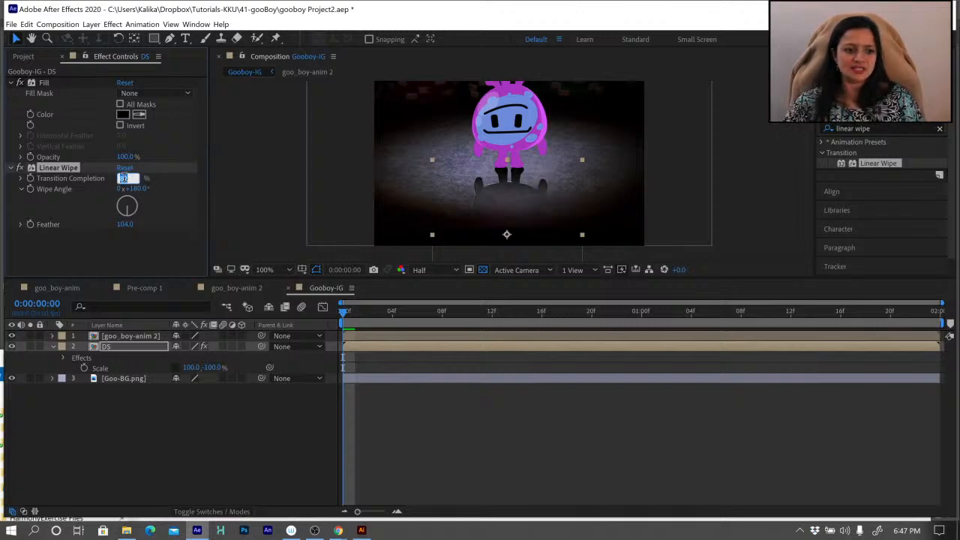
type("75")
key("Return")
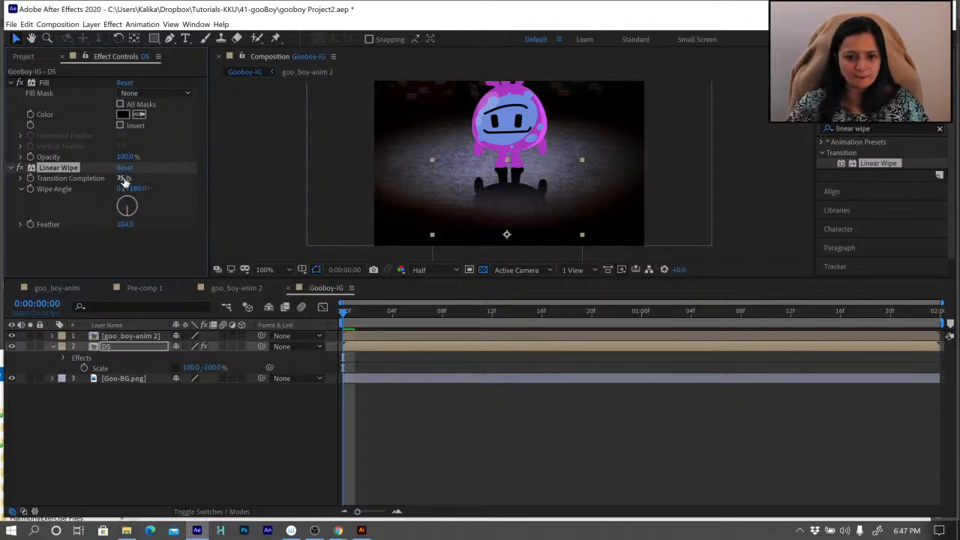
Add the non-legacy Gaussian Blur effect to the DS layer with a Blurriness of 5.
left_click(879, 129)
type("ga")
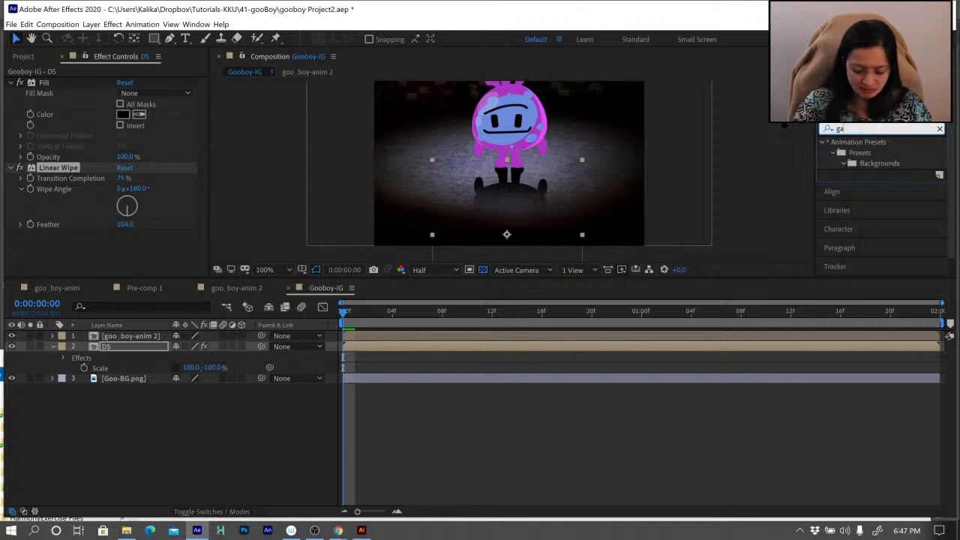
type("us")
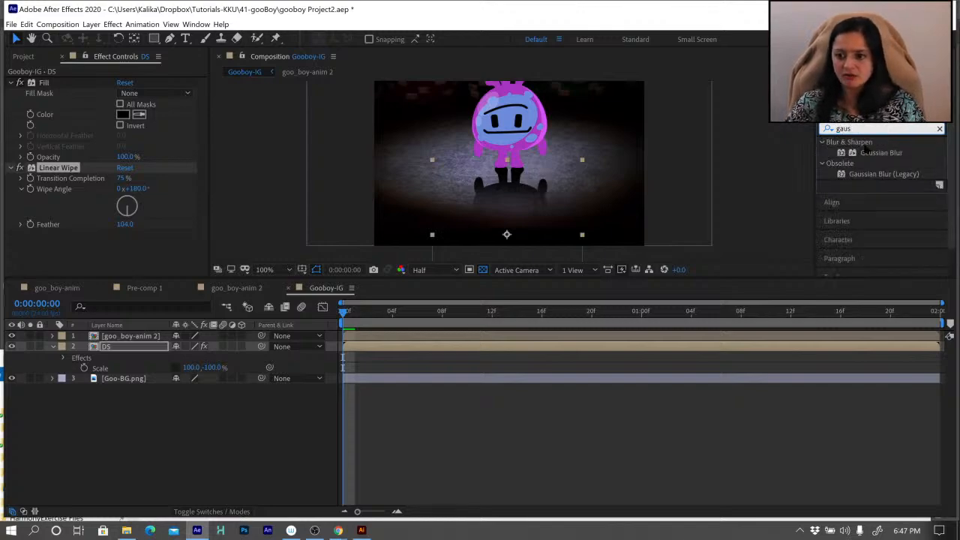
left_click(822, 164)
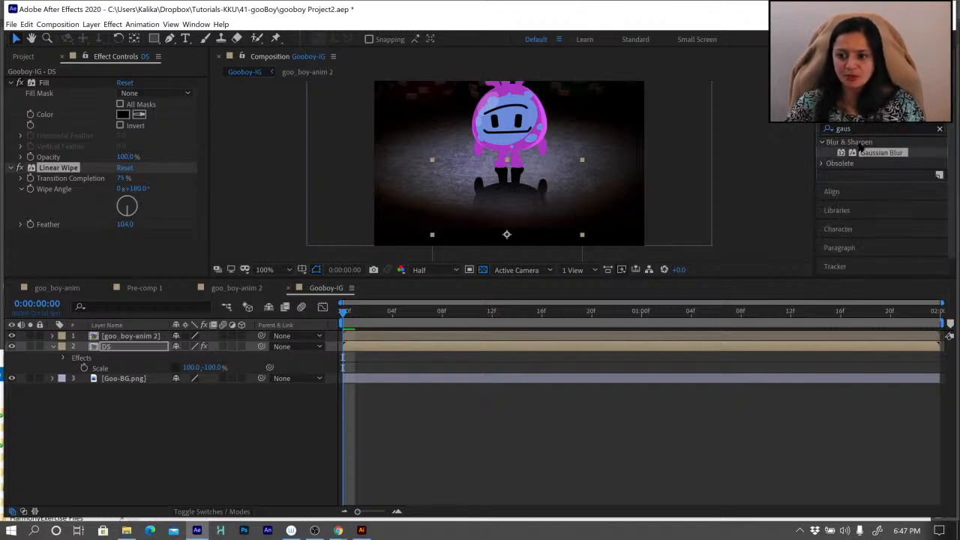
left_click(138, 346)
left_click_drag(884, 154, 96, 238)
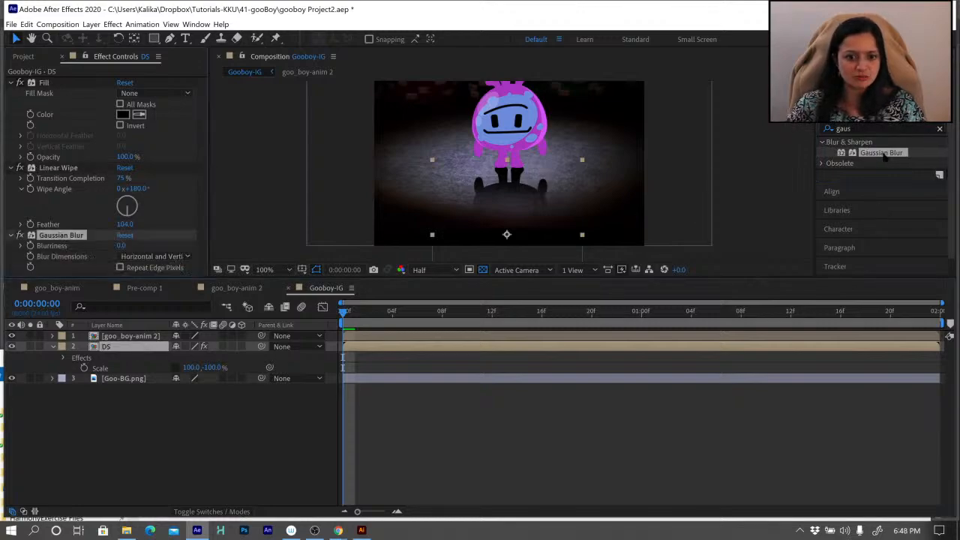
left_click(120, 245)
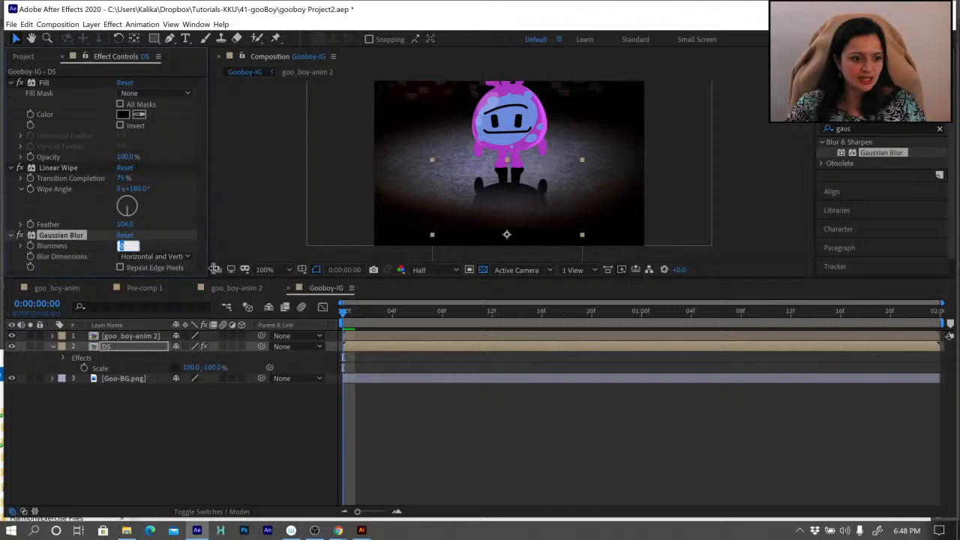
type("5")
key("Return")
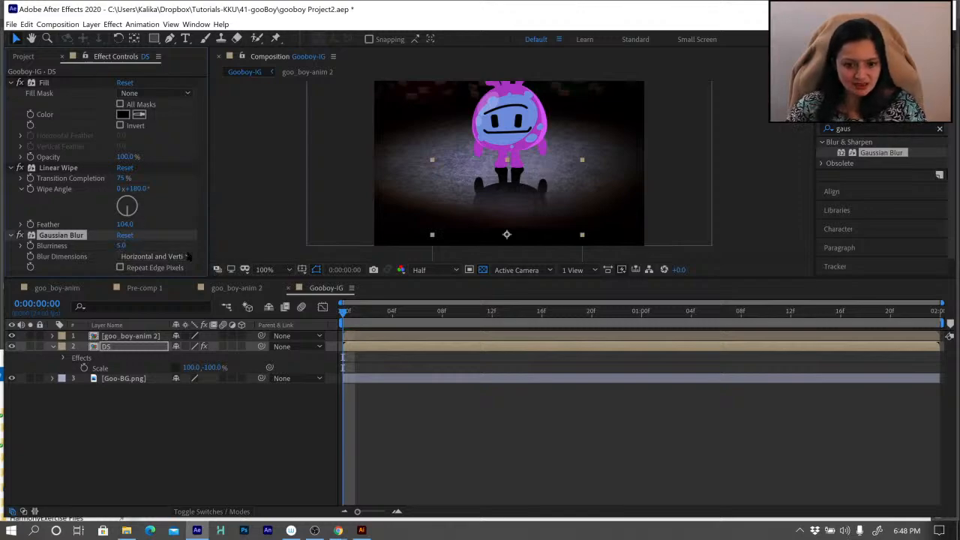
Lower the DS layer's Opacity to 84% and set its blending mode to Multiply.
left_click(110, 348)
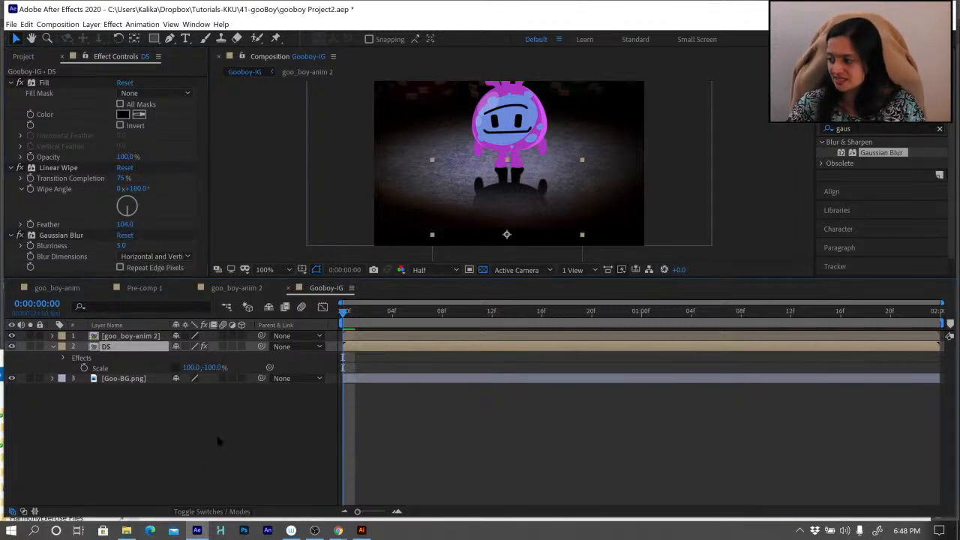
key("t")
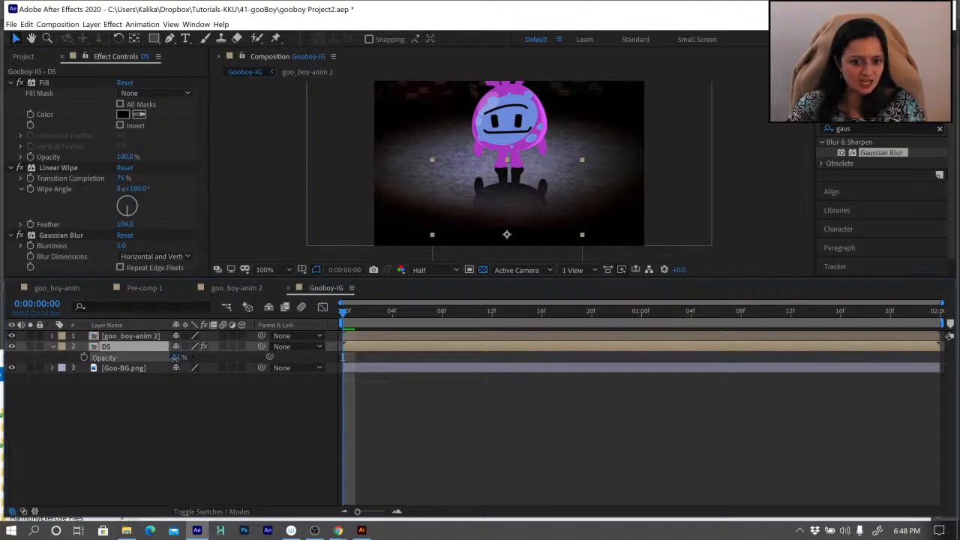
left_click(207, 511)
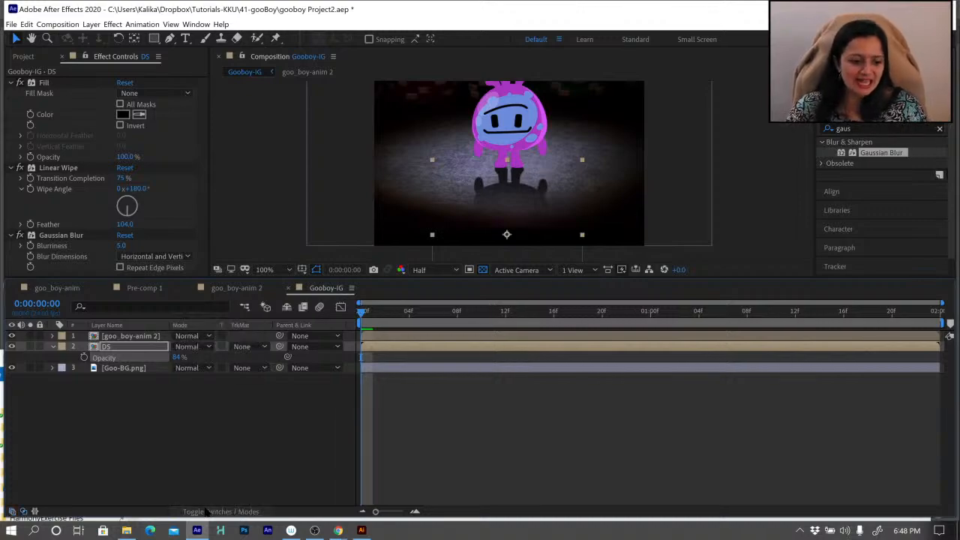
left_click(196, 347)
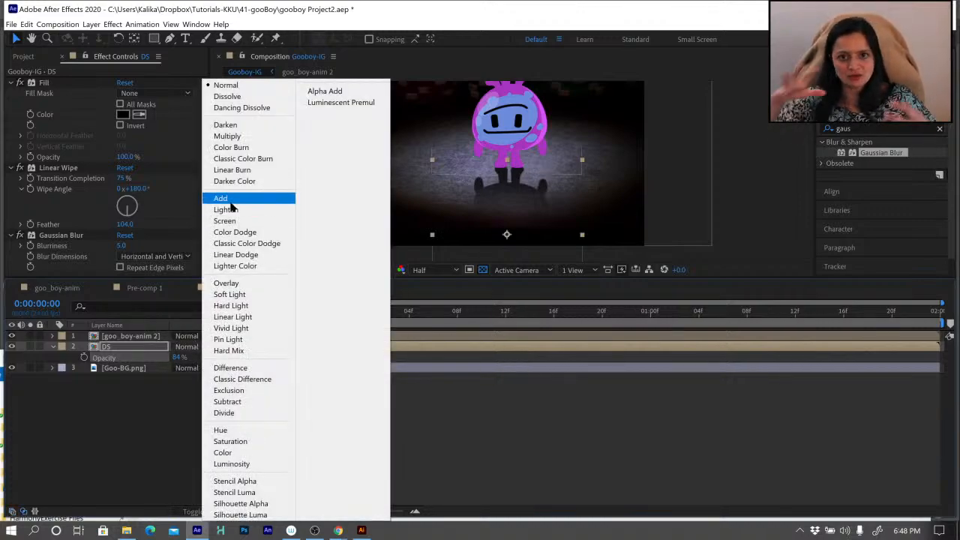
left_click(224, 138)
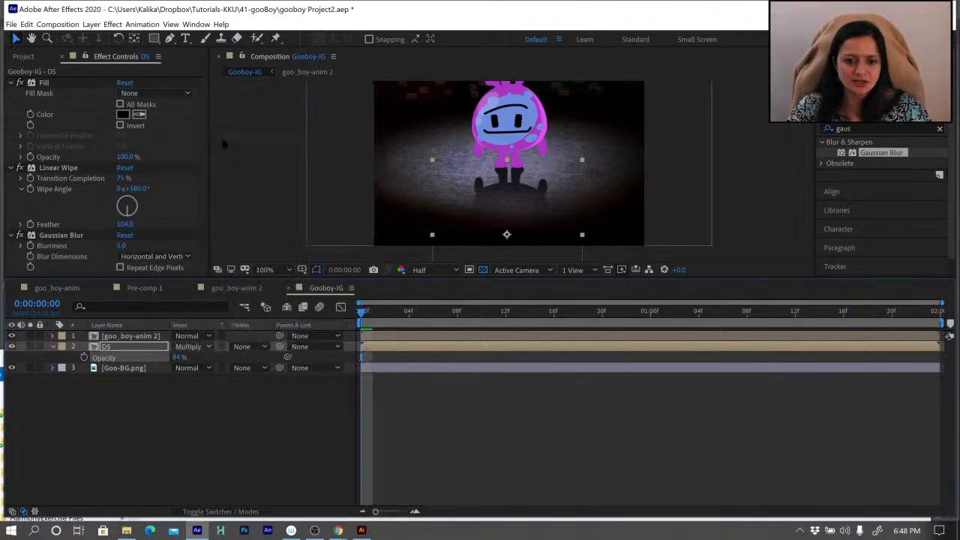
Switch the composition preview to Full resolution and set the DS layer's Gaussian Blur Blurriness to 7.
scroll(530, 189, "up", 2)
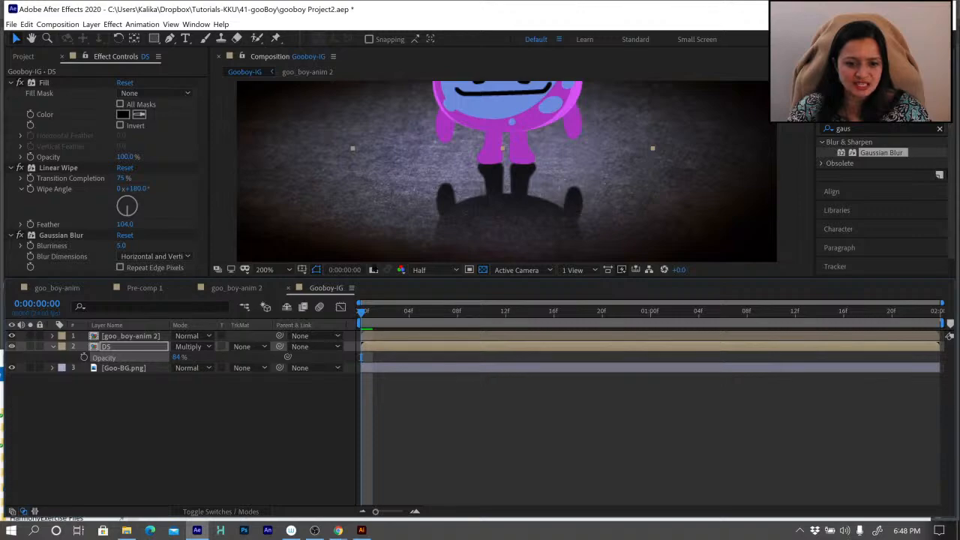
left_click(441, 270)
left_click(433, 303)
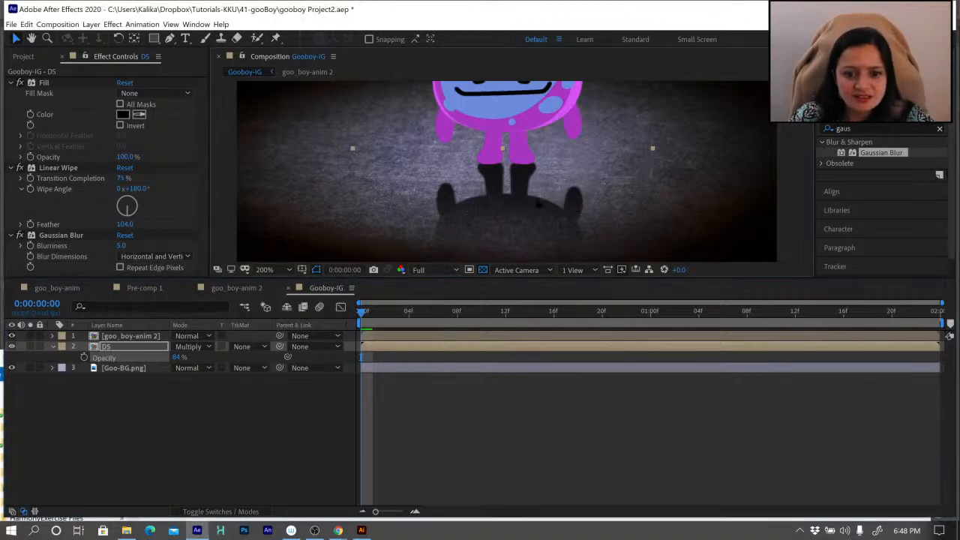
left_click(122, 246)
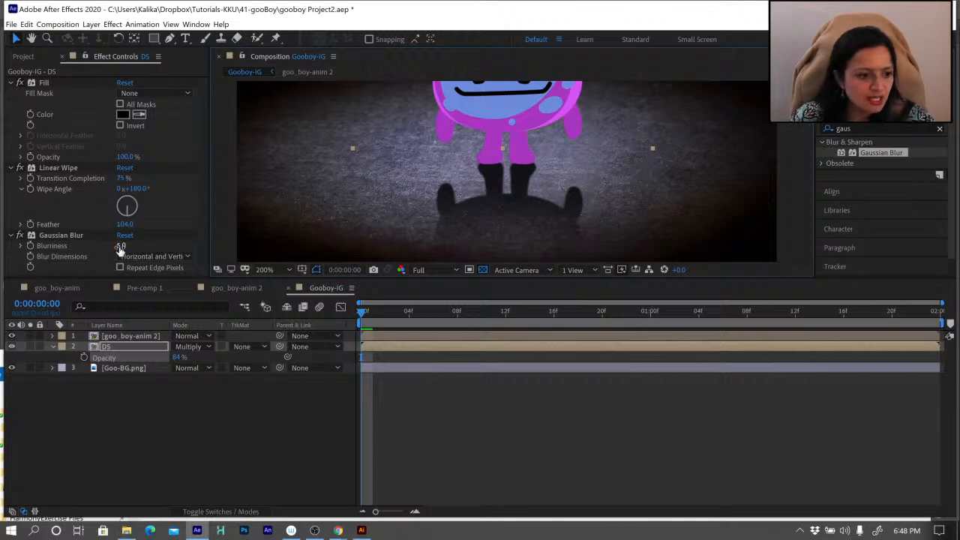
type("7")
key("Return")
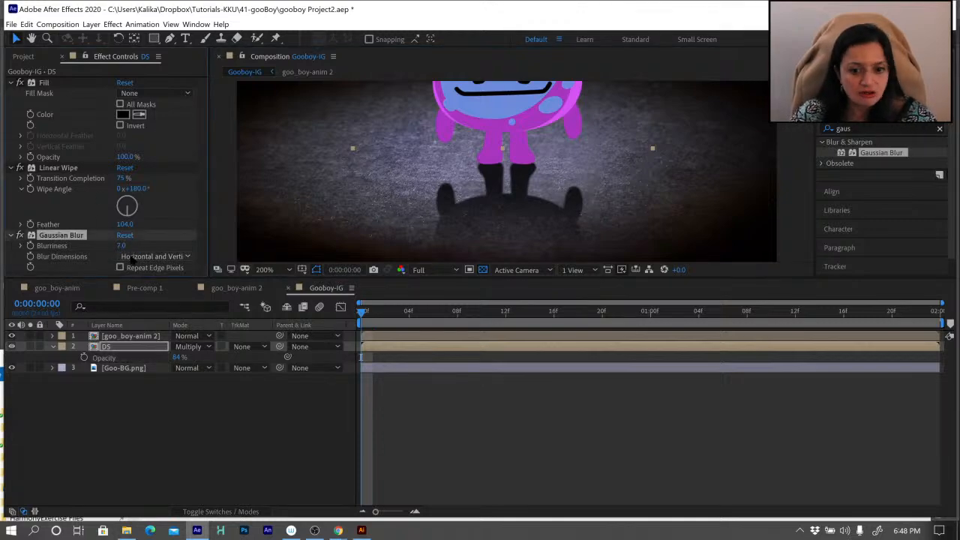
View the whole Gooboy-IG composition and play it back to check the character's sway with its shadow.
key("comma")
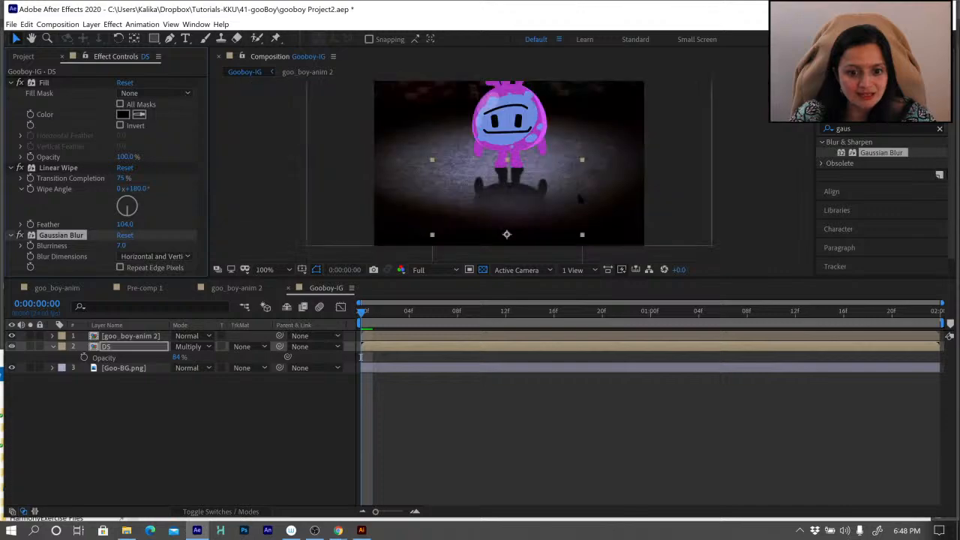
scroll(561, 97, "up", 3)
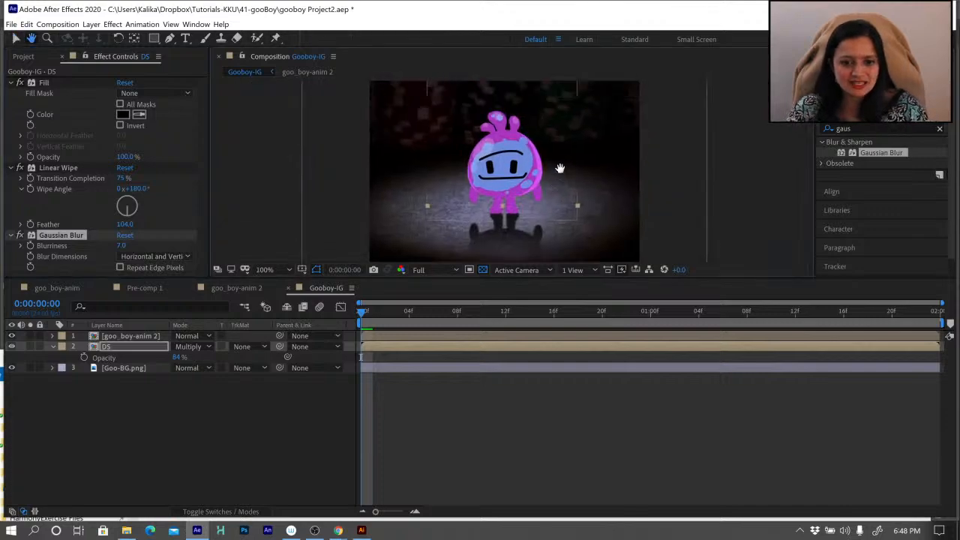
key("comma")
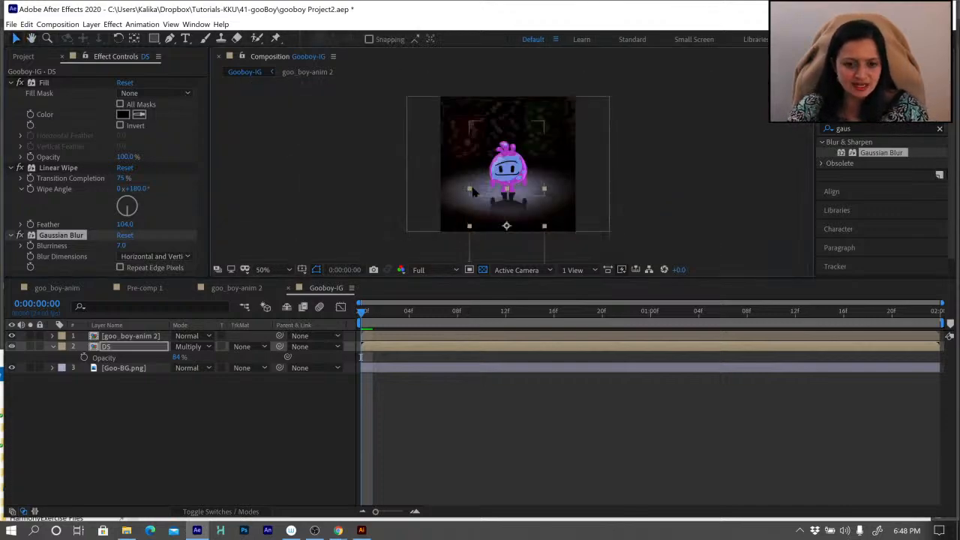
left_click(457, 425)
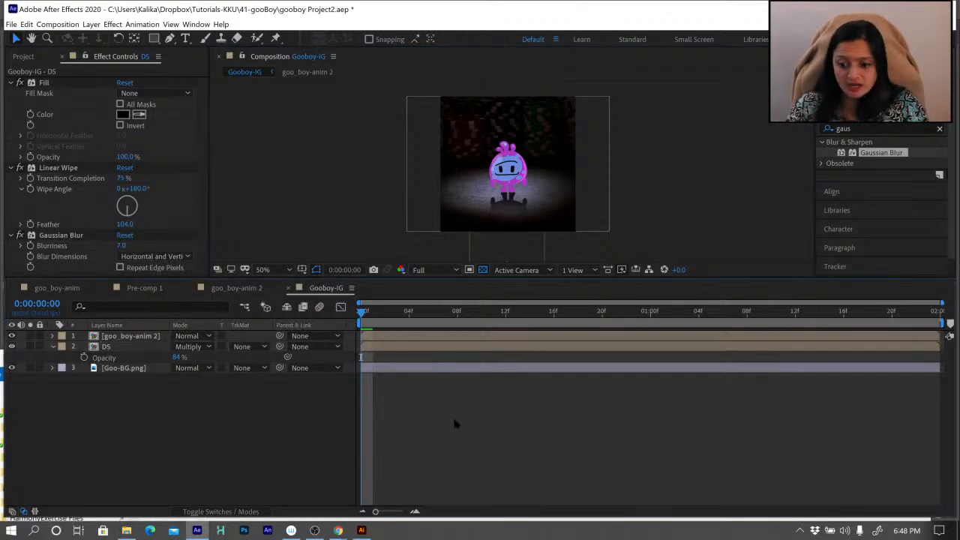
key("space")
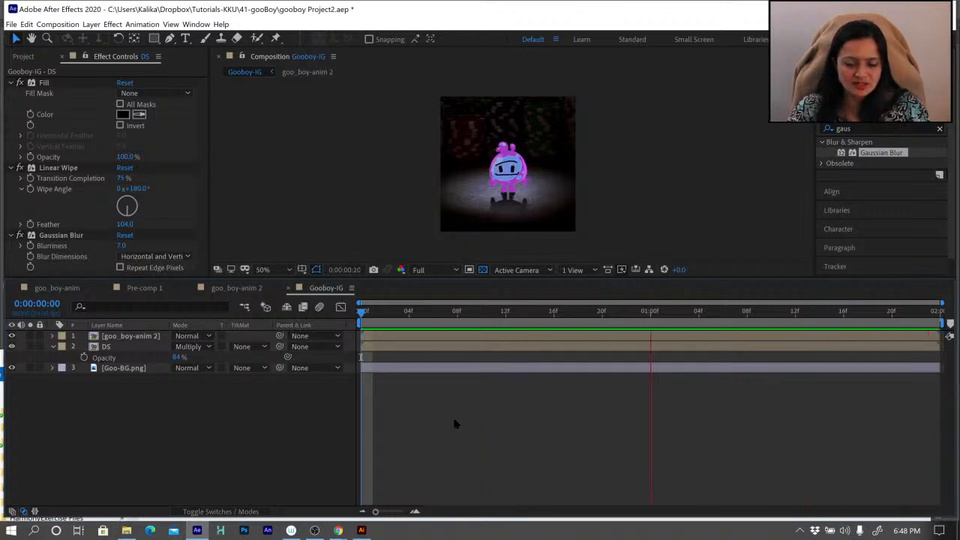
key("space")
Import the 028 video from the Confetti-bokeh-582595 folder into the project.
left_click(116, 336)
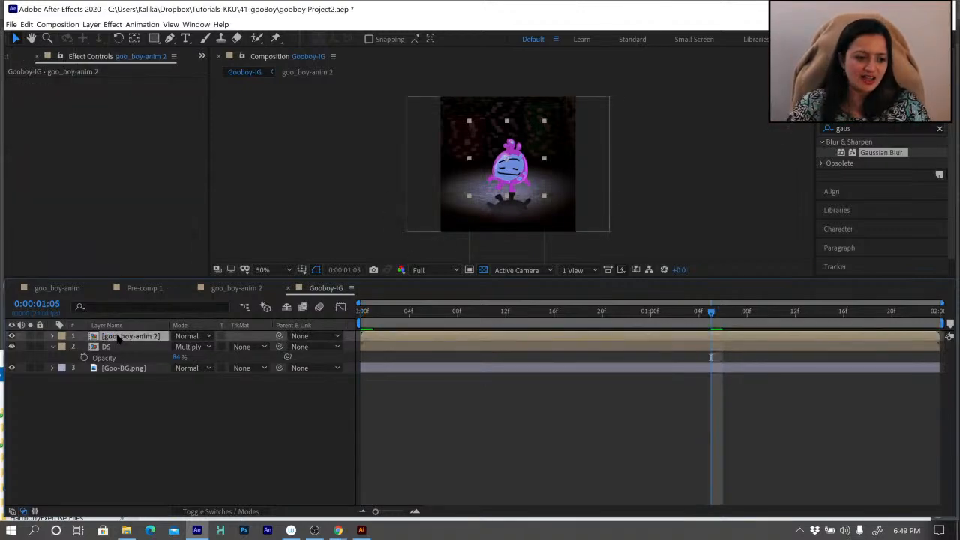
left_click(9, 59)
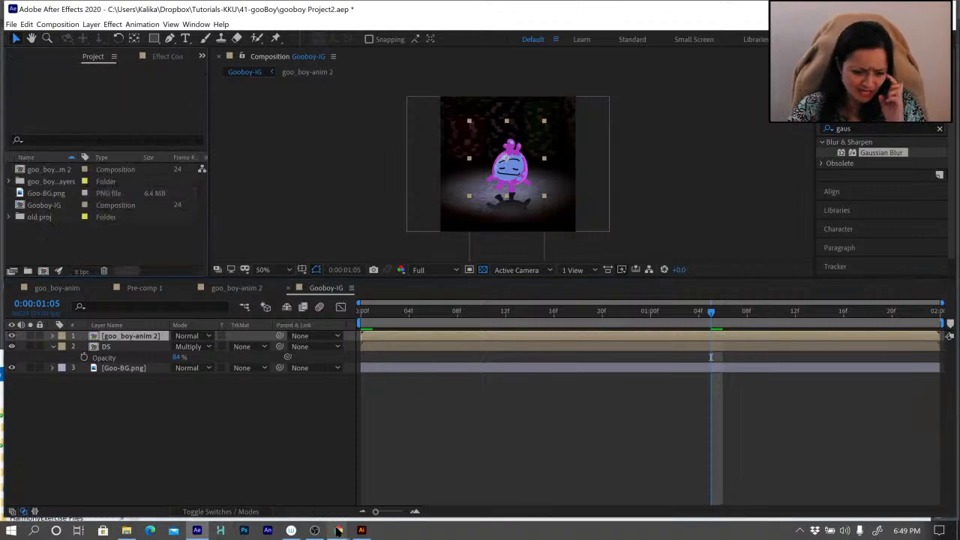
left_click(126, 531)
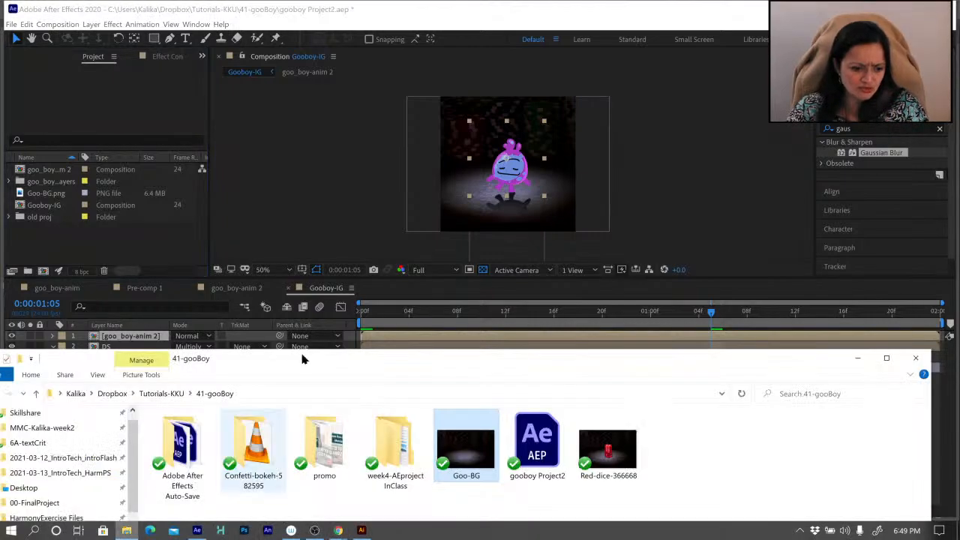
key("c")
key("Return")
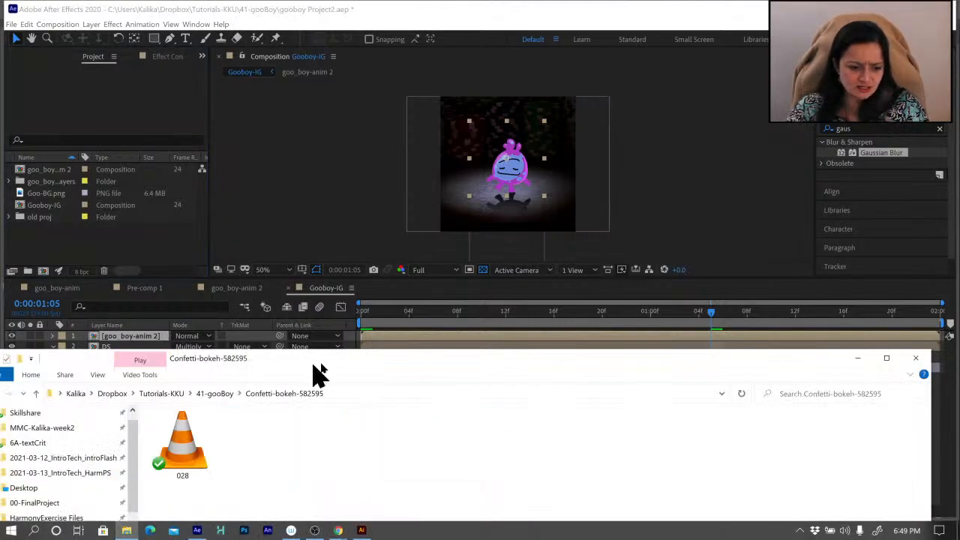
left_click_drag(319, 372, 411, 366)
left_click(295, 439)
left_click_drag(296, 438, 98, 250)
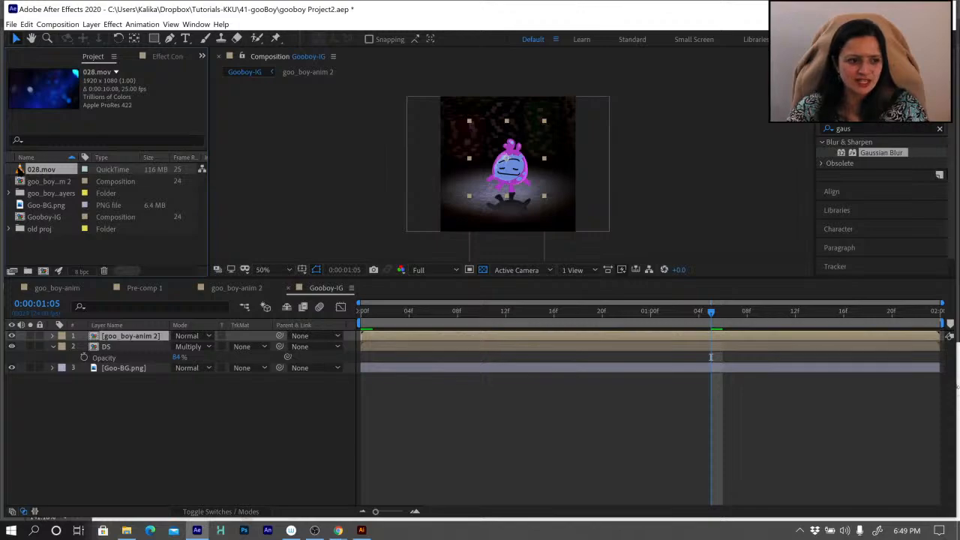
Open the 028.mov footage on its own, scrub through its bokeh motion, and close the footage view.
double_click(38, 169)
left_click_drag(220, 242, 507, 266)
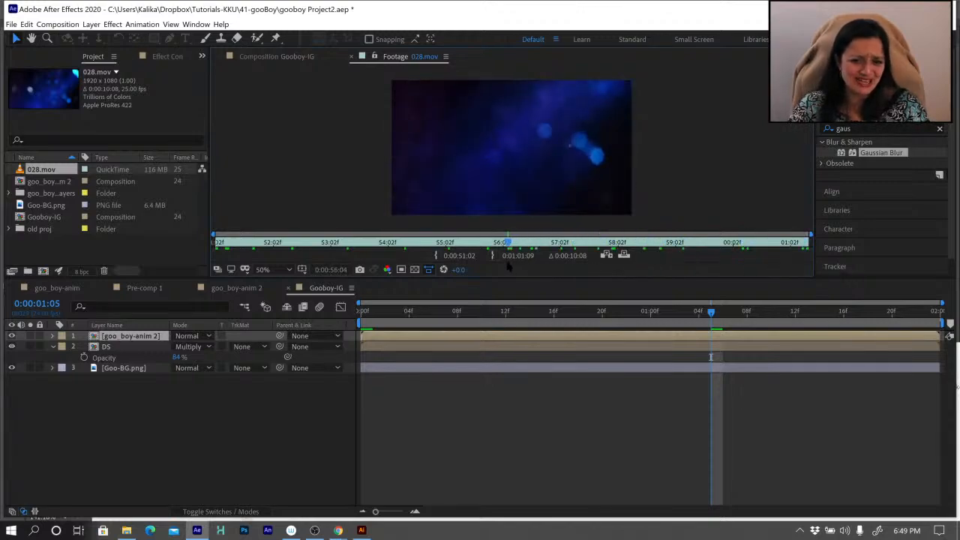
left_click(351, 56)
Return to the start of the Gooboy-IG composition and add 028.mov as its topmost layer.
left_click(397, 312)
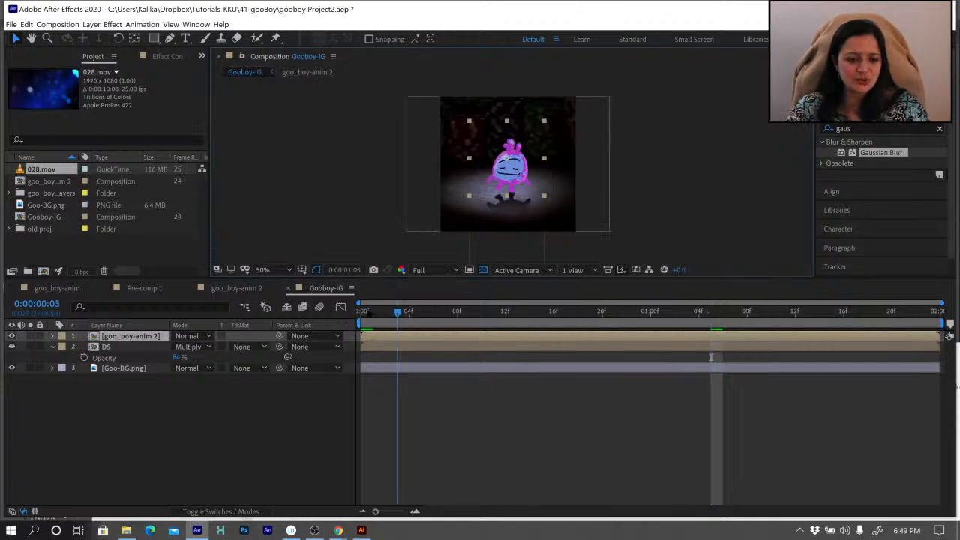
key("space")
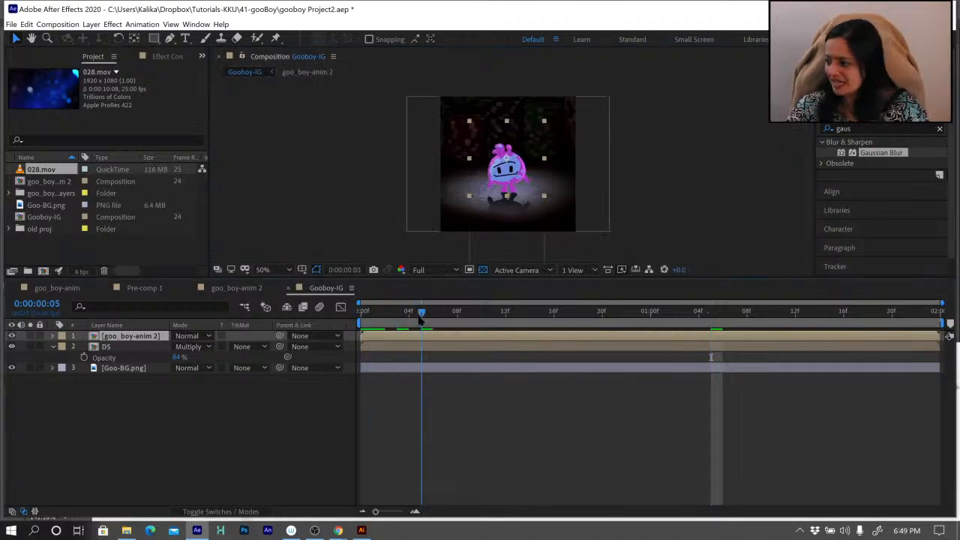
left_click_drag(419, 318, 301, 317)
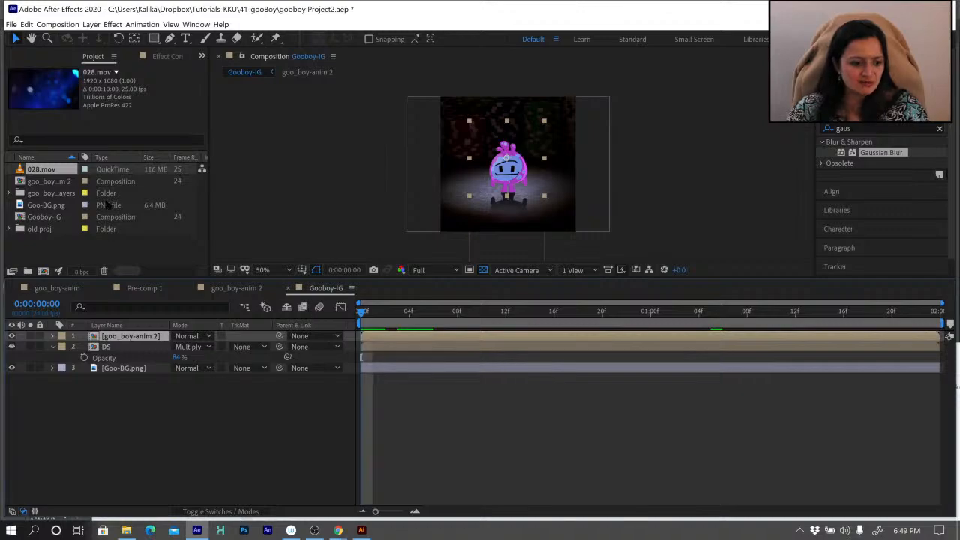
left_click_drag(47, 171, 98, 336)
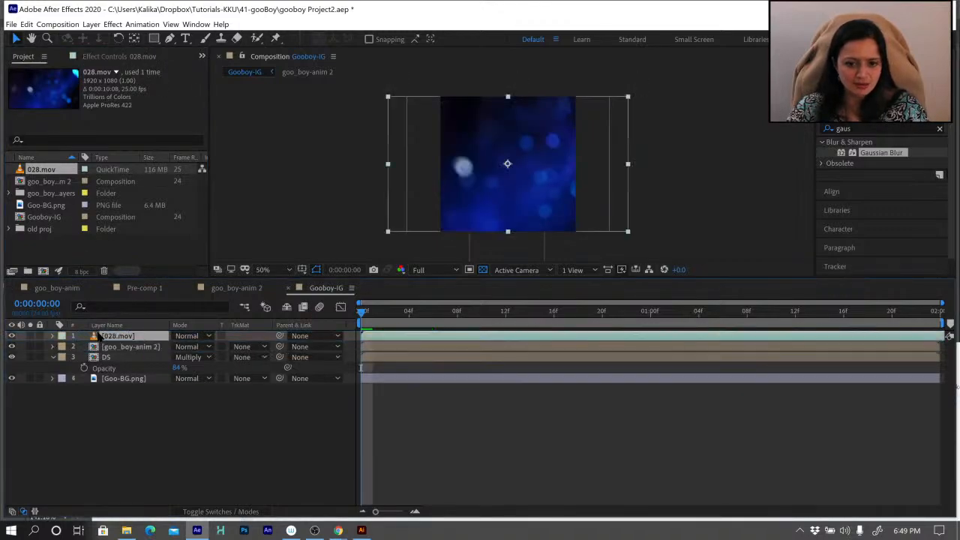
Add the Hue/Saturation effect to the 028.mov layer and lower its Master Saturation to -88.
left_click(857, 129)
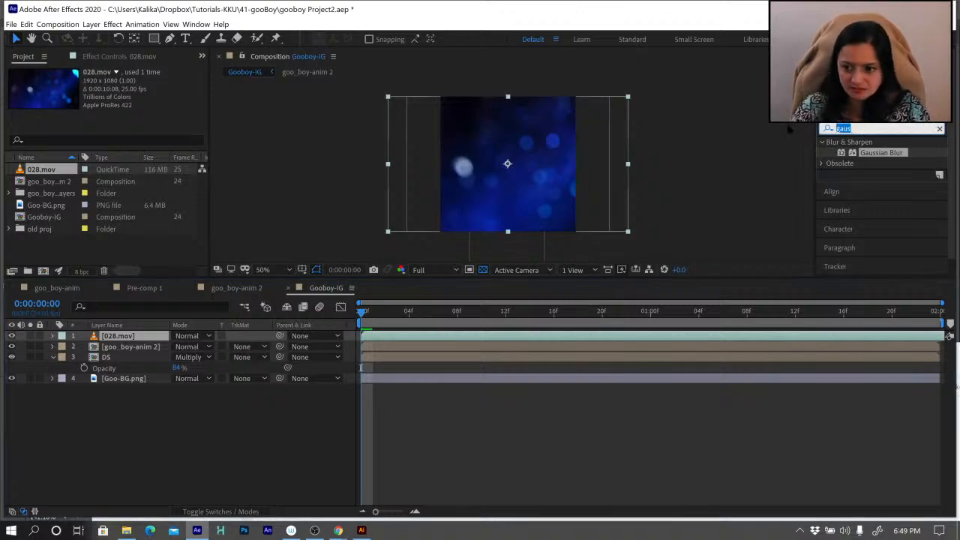
type("hue/")
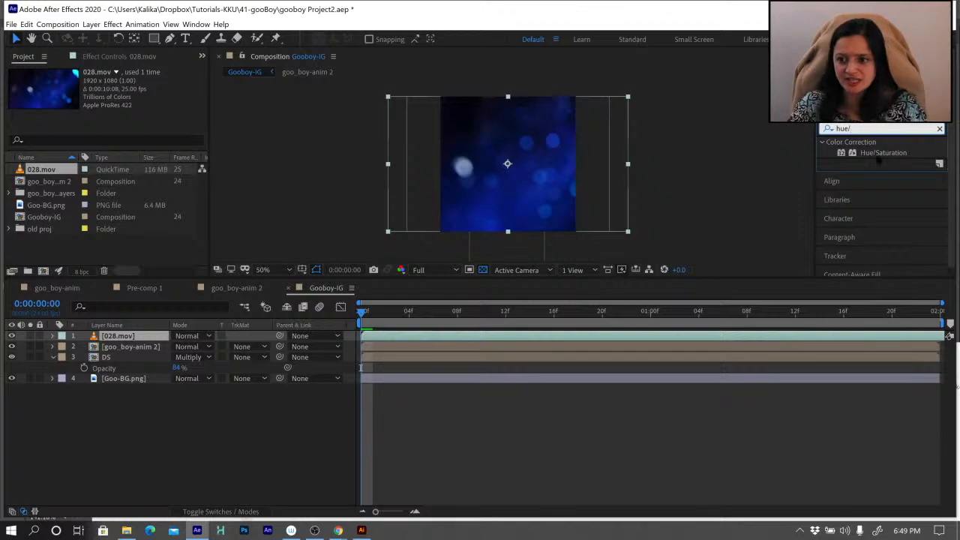
double_click(882, 153)
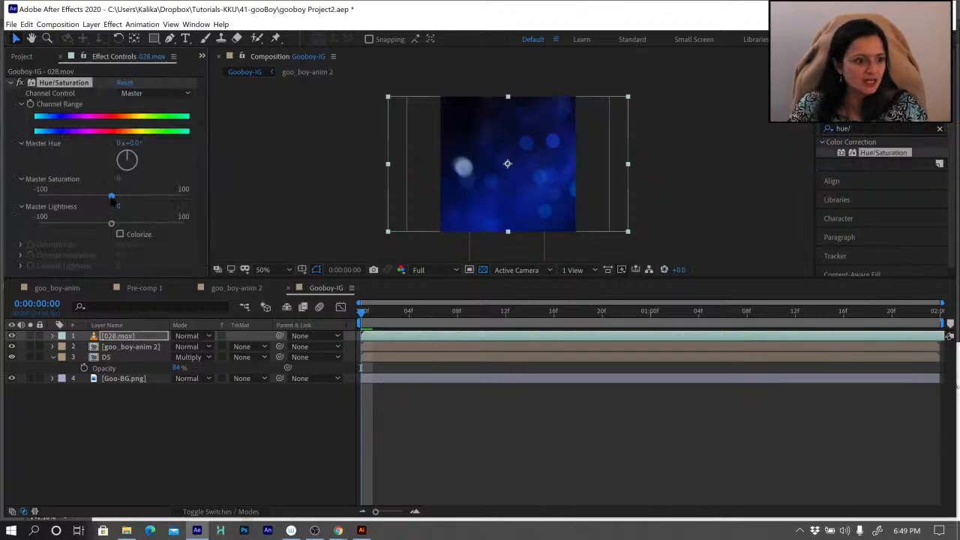
left_click(39, 196)
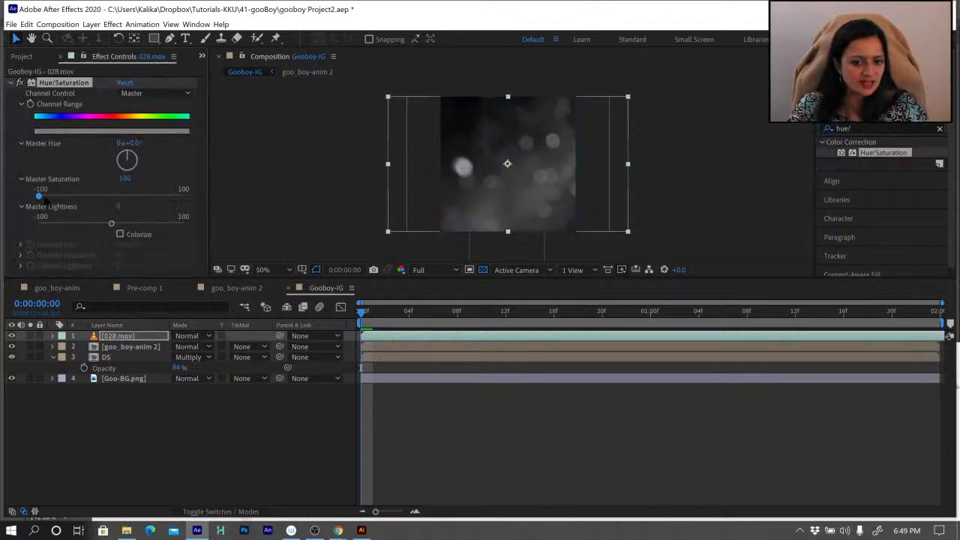
left_click(47, 197)
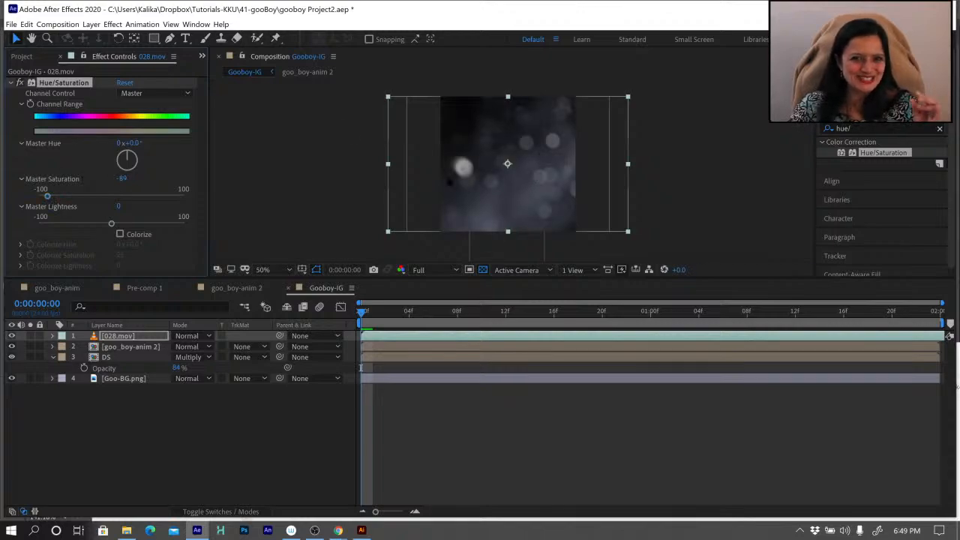
Set the 028.mov layer's blending mode to Screen and lower its Opacity to 72%.
left_click(136, 337)
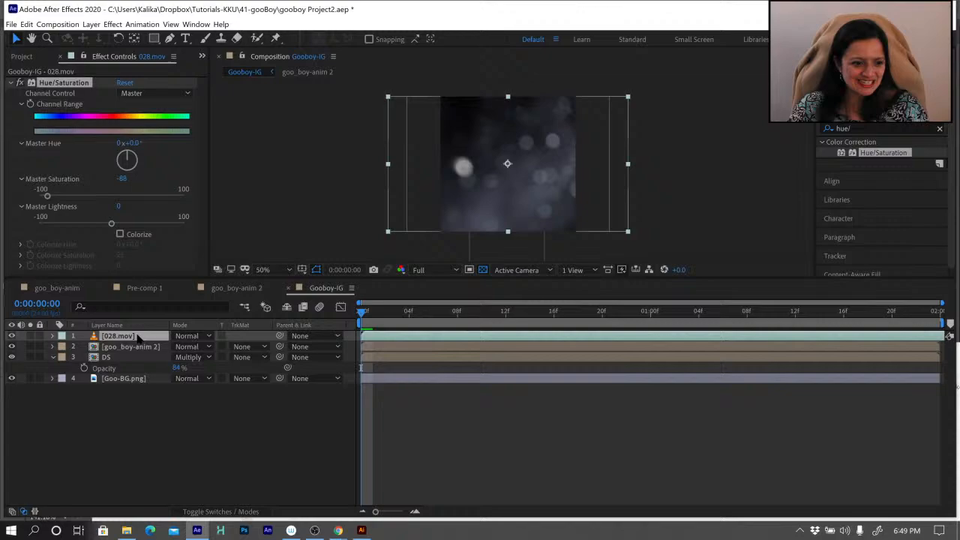
left_click(197, 338)
left_click(243, 222)
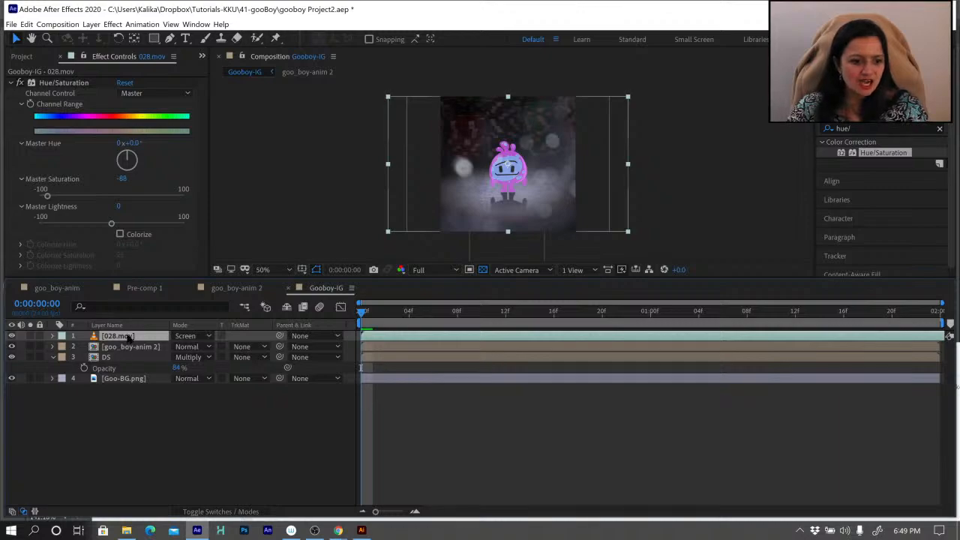
left_click_drag(385, 314, 529, 314)
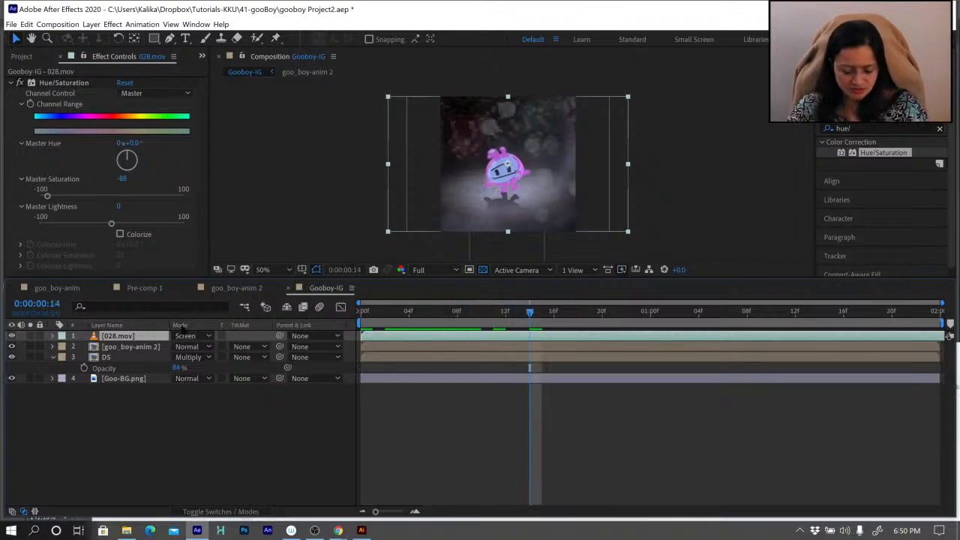
key("t")
left_click_drag(178, 346, 170, 350)
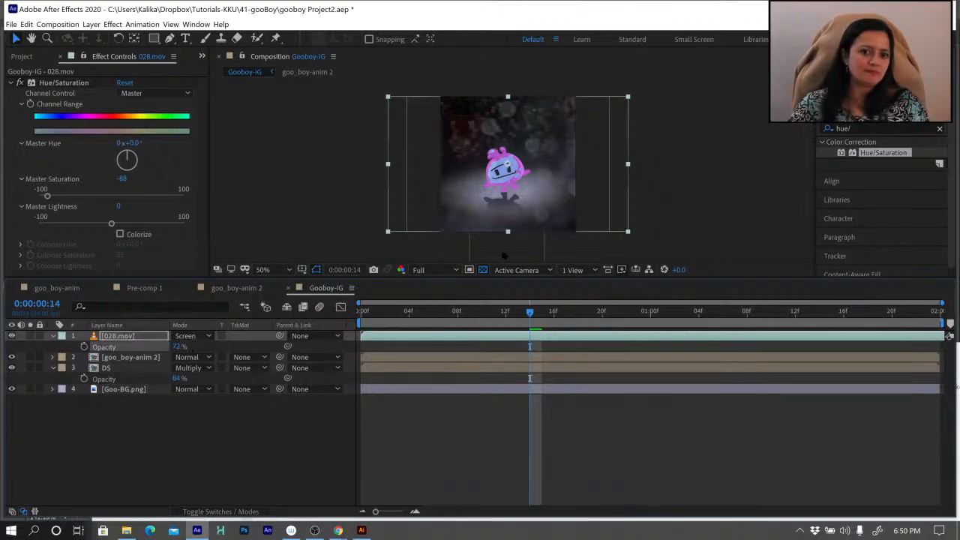
Apply Freeze Frame to the 028.mov layer at 0:00:00:14 and play the composition back.
left_click(123, 337)
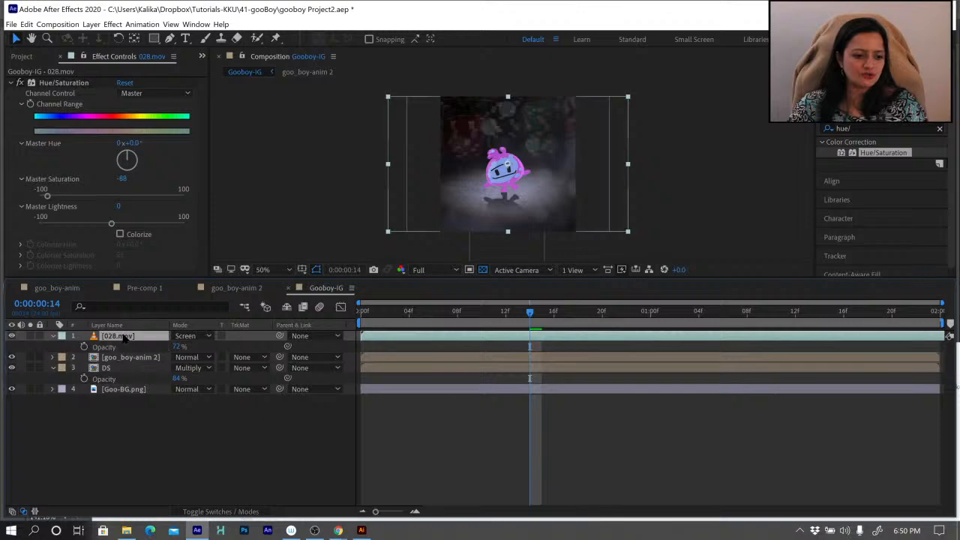
left_click(90, 24)
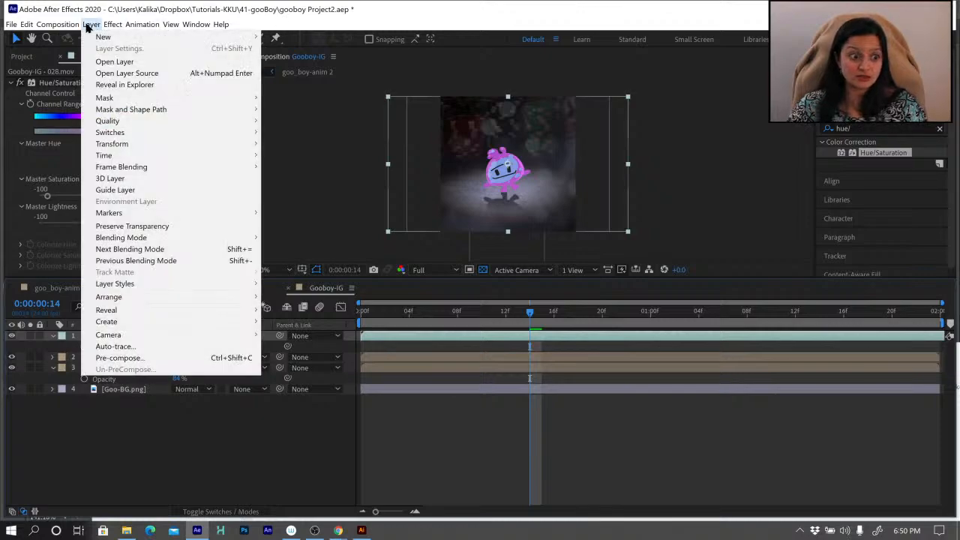
mouse_move(104, 147)
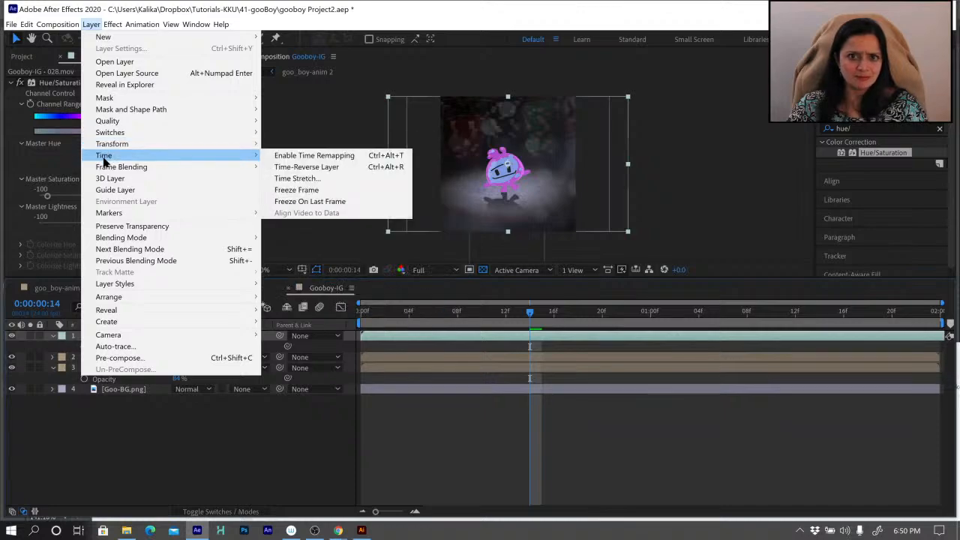
left_click(298, 191)
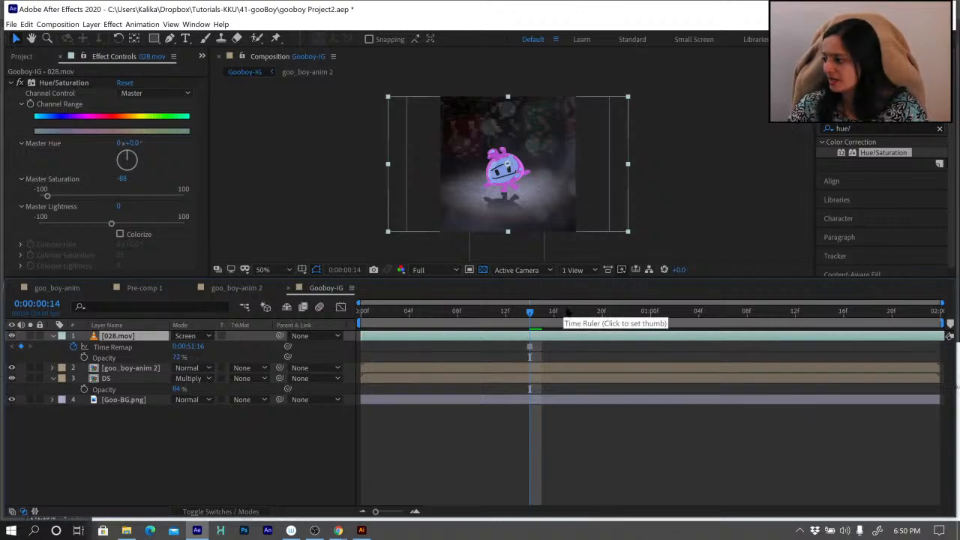
left_click(612, 447)
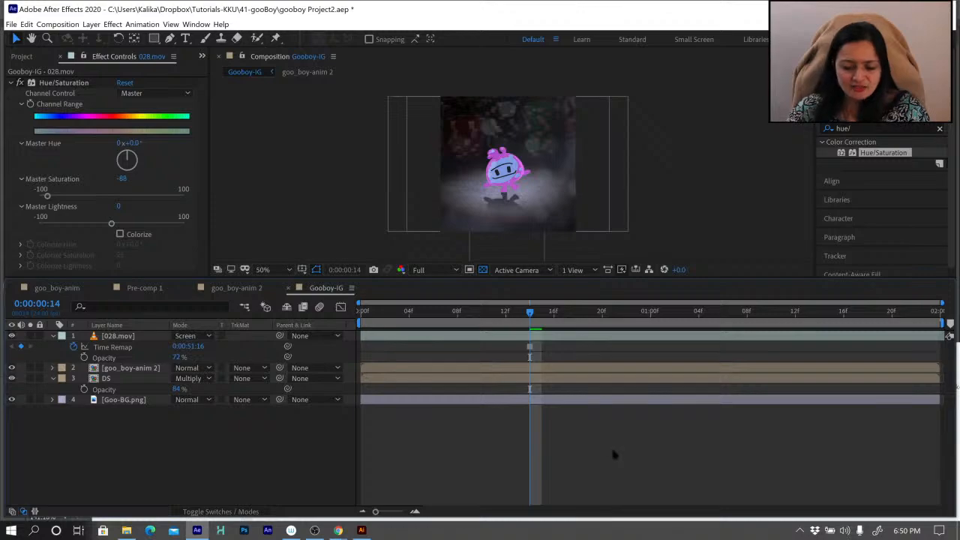
key("space")
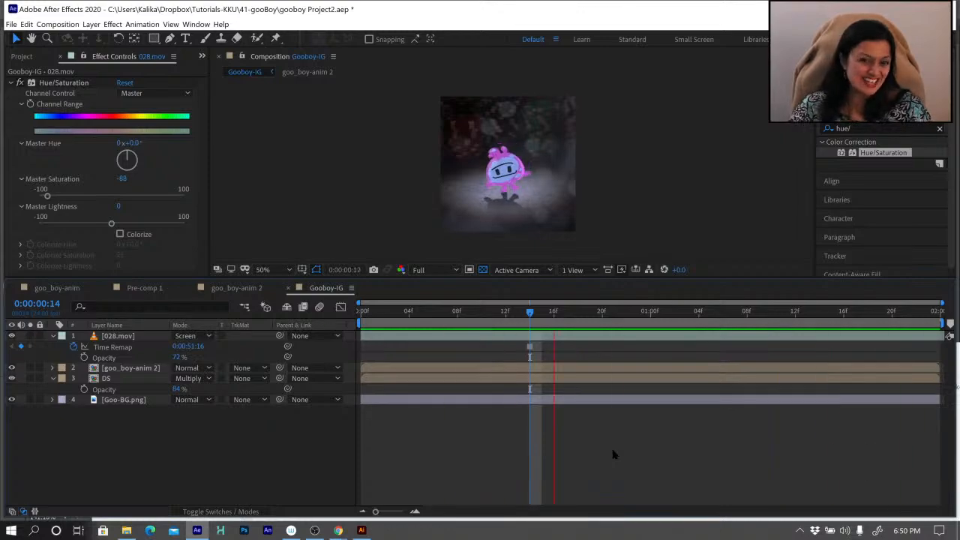
key("space")
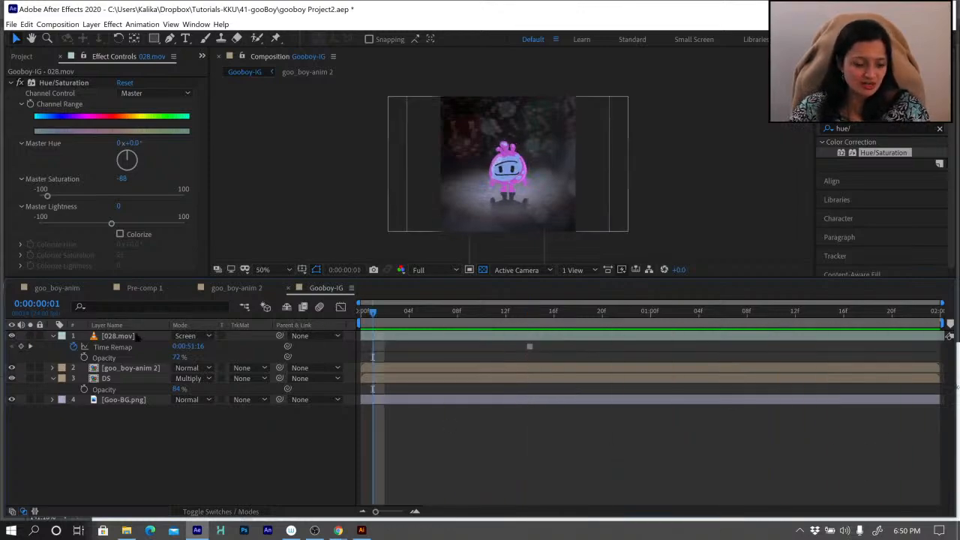
Collapse the layers' open properties and parent the DS shadow layer to goo_boy-anim 2.
left_click(122, 368)
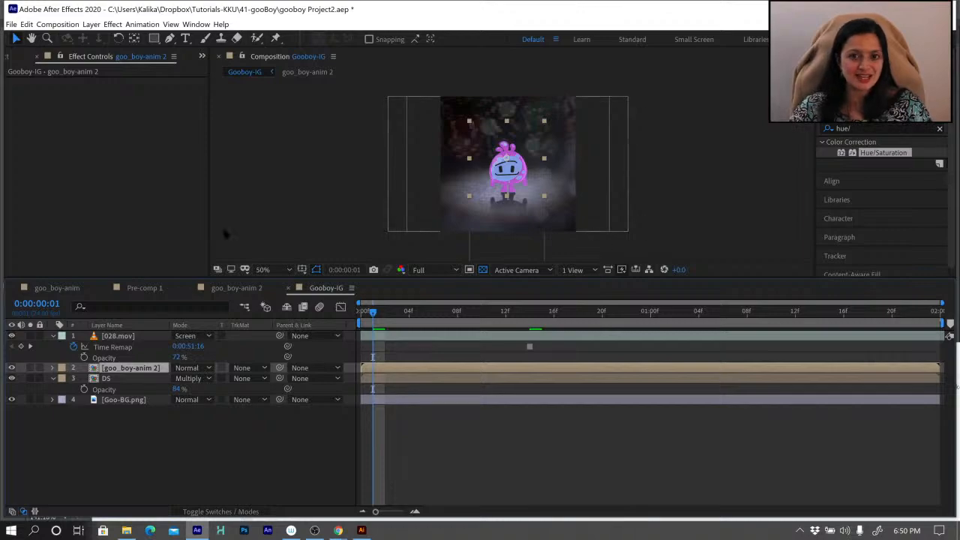
left_click(112, 379)
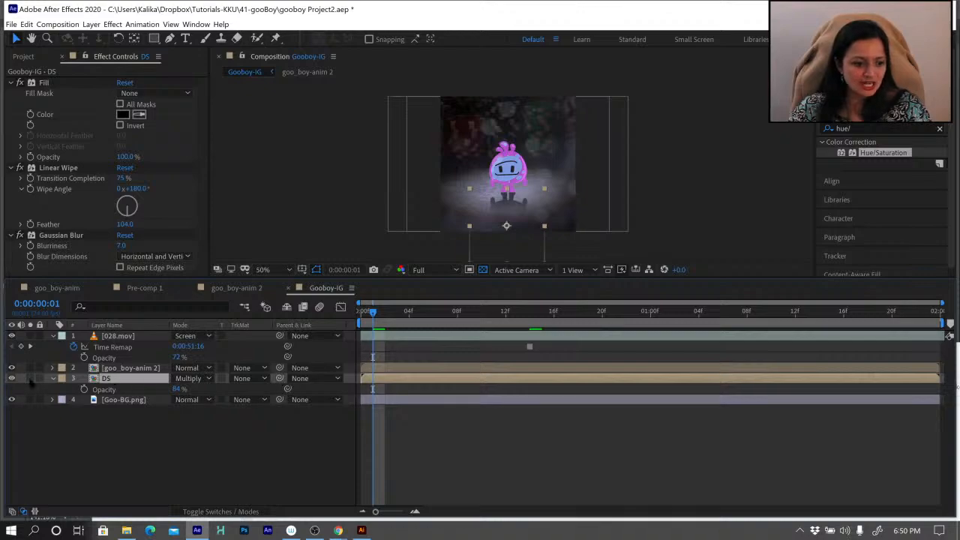
left_click(52, 379)
left_click(53, 336)
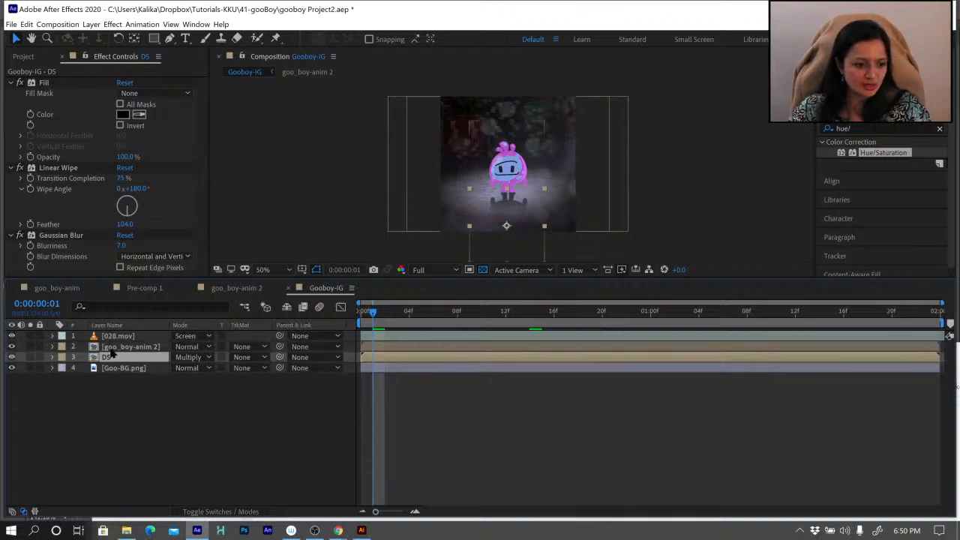
left_click_drag(279, 357, 155, 348)
Move the goo_boy-anim 2 layer's anchor point to the character's feet and set its Scale to 119%.
left_click(155, 348)
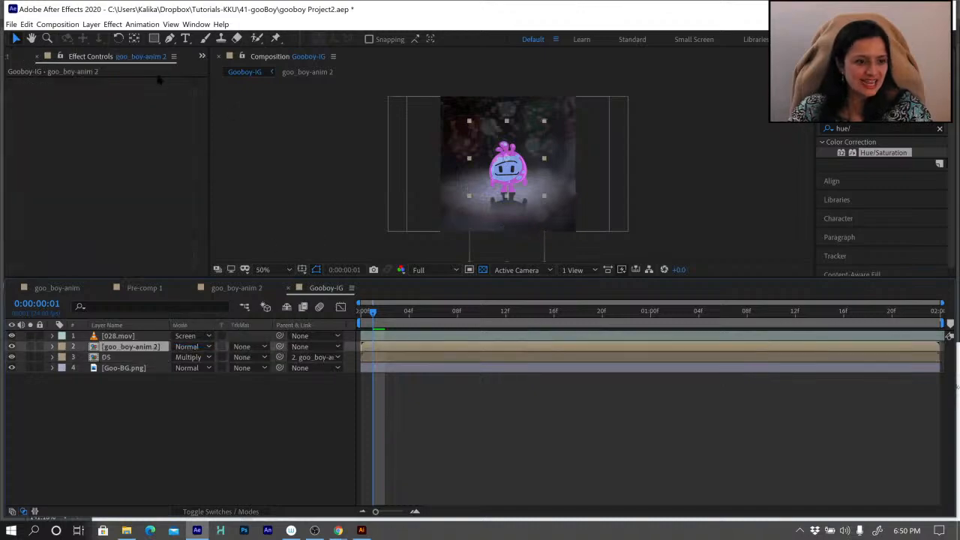
key("y")
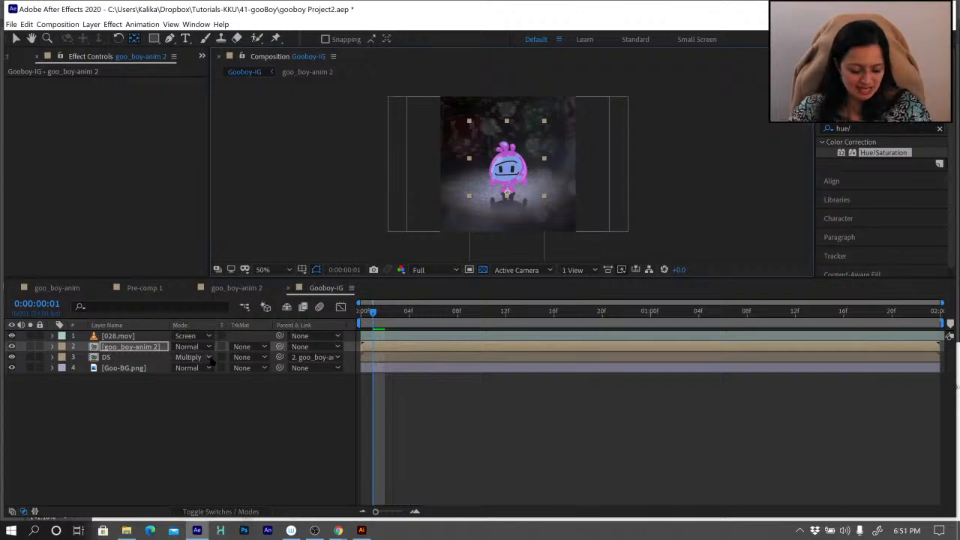
key("s")
left_click_drag(193, 357, 203, 356)
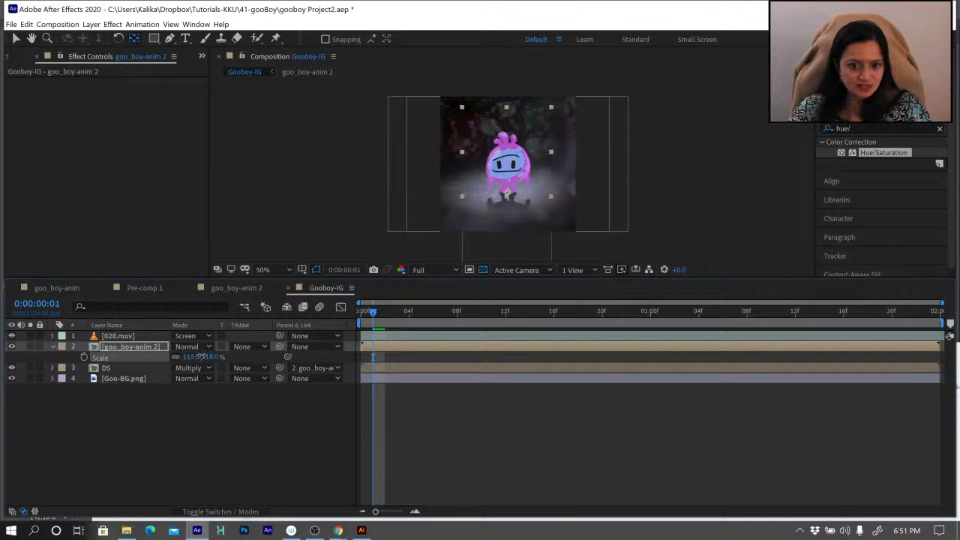
left_click(131, 422)
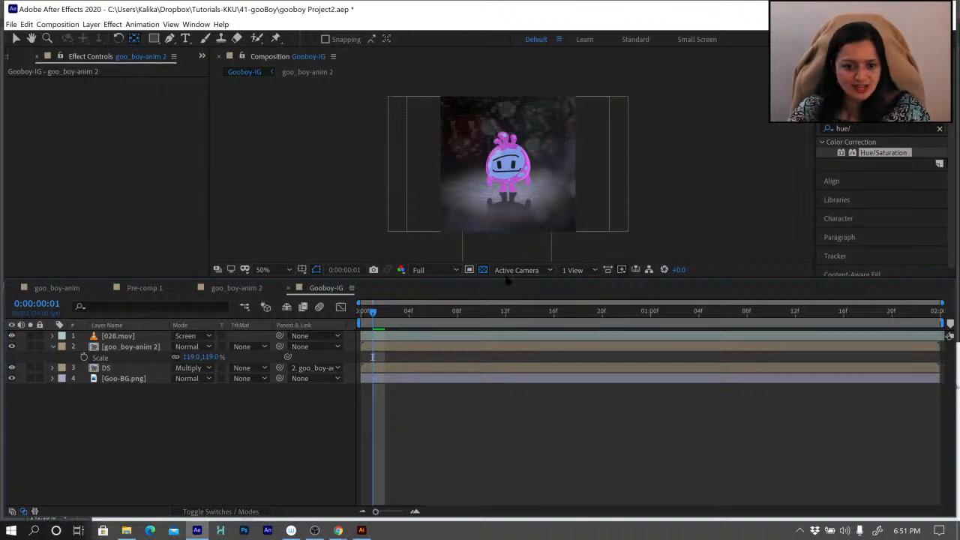
left_click_drag(506, 279, 495, 320)
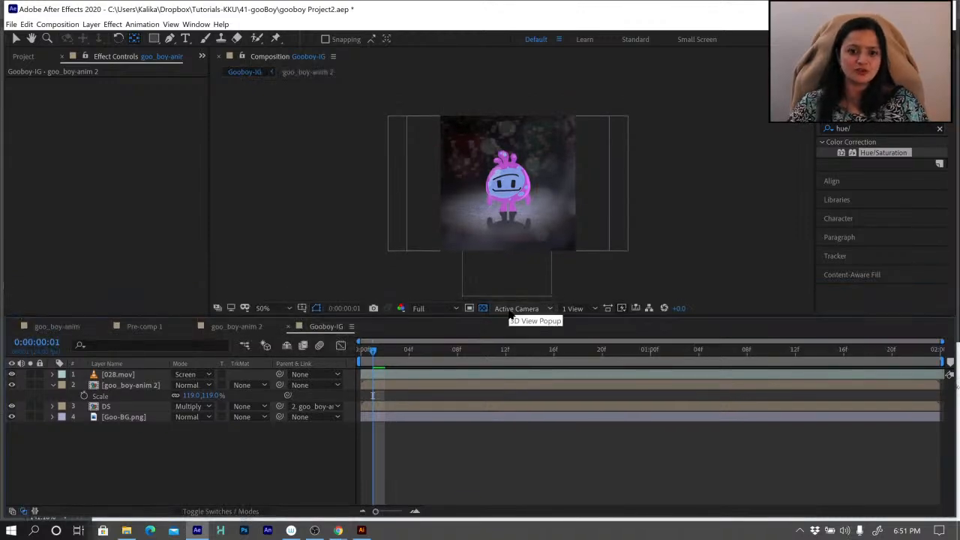